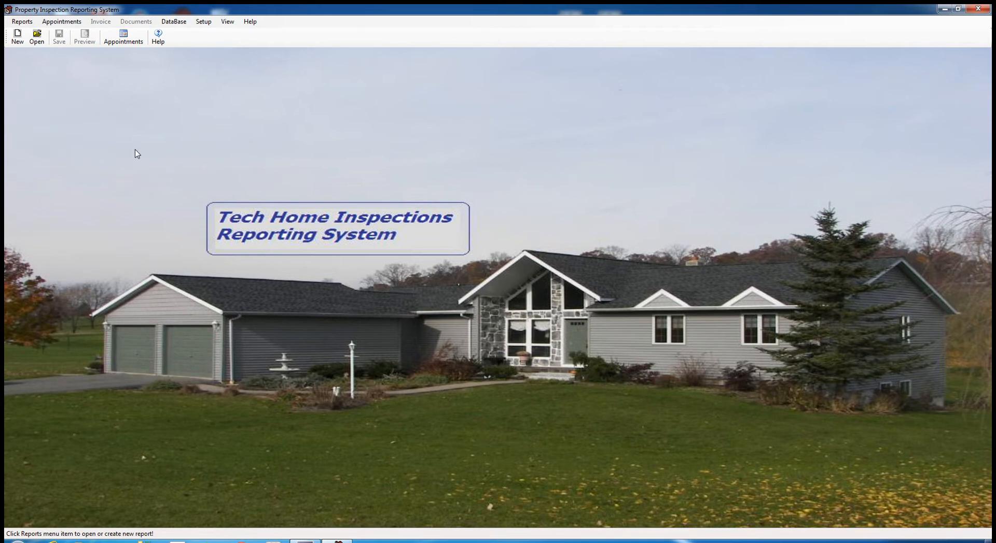
- View the online Help Guide from the Help menu in the browser, then close it
left_click(248, 26)
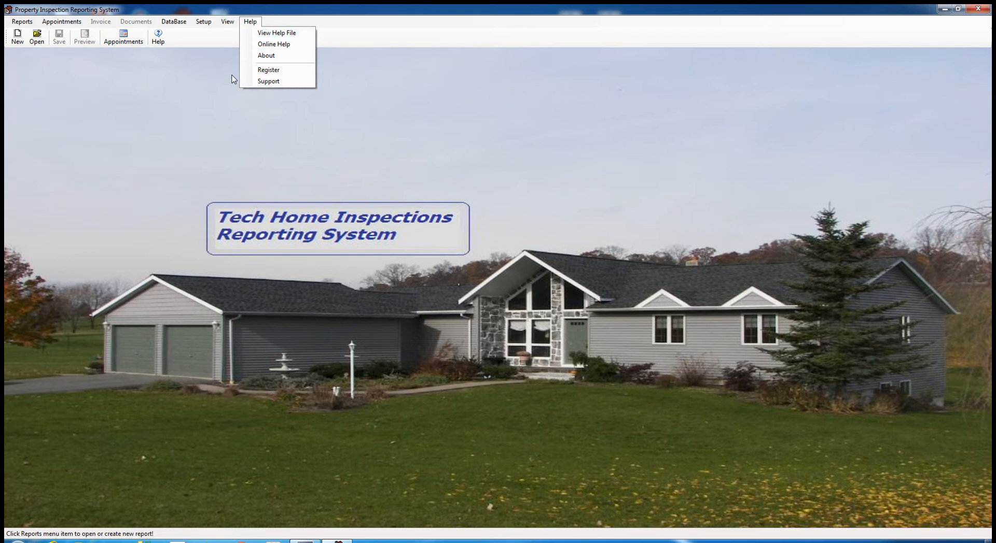
left_click(277, 45)
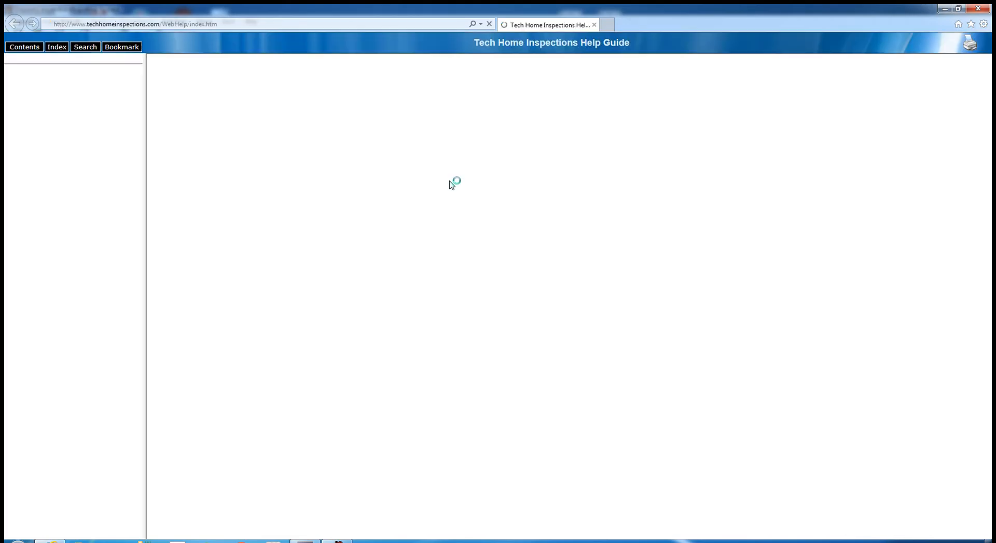
left_click(594, 25)
left_click(250, 21)
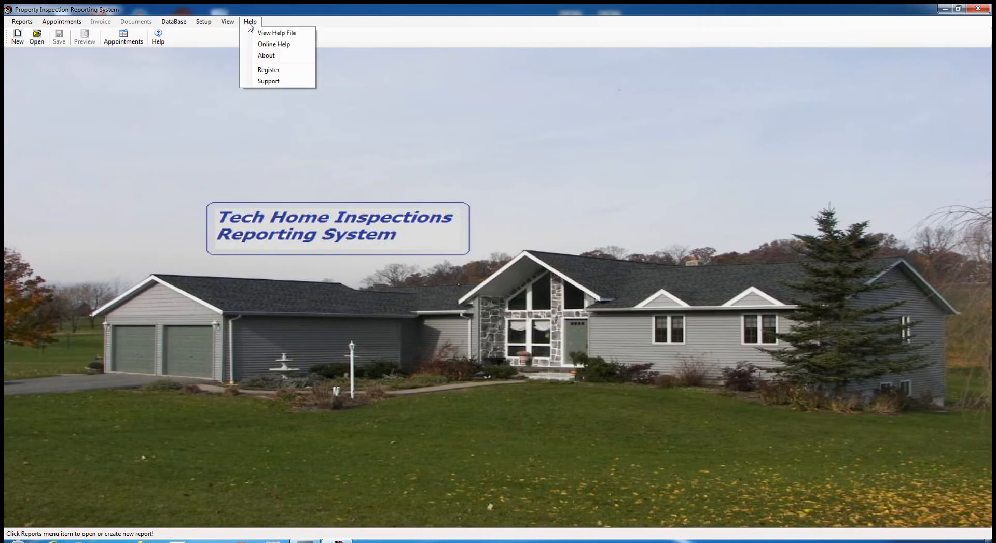
left_click(271, 32)
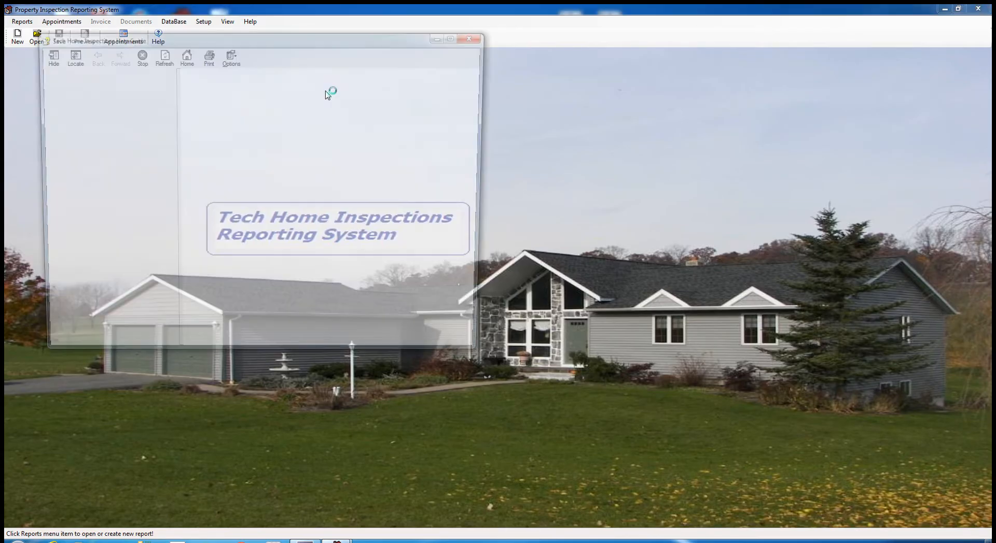
left_click_drag(299, 40, 824, 93)
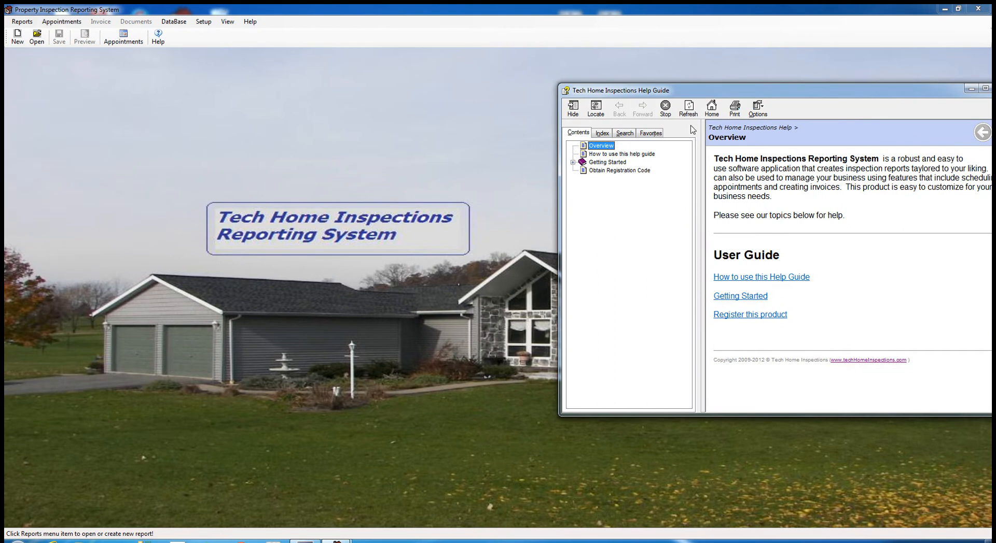
left_click_drag(766, 84, 695, 92)
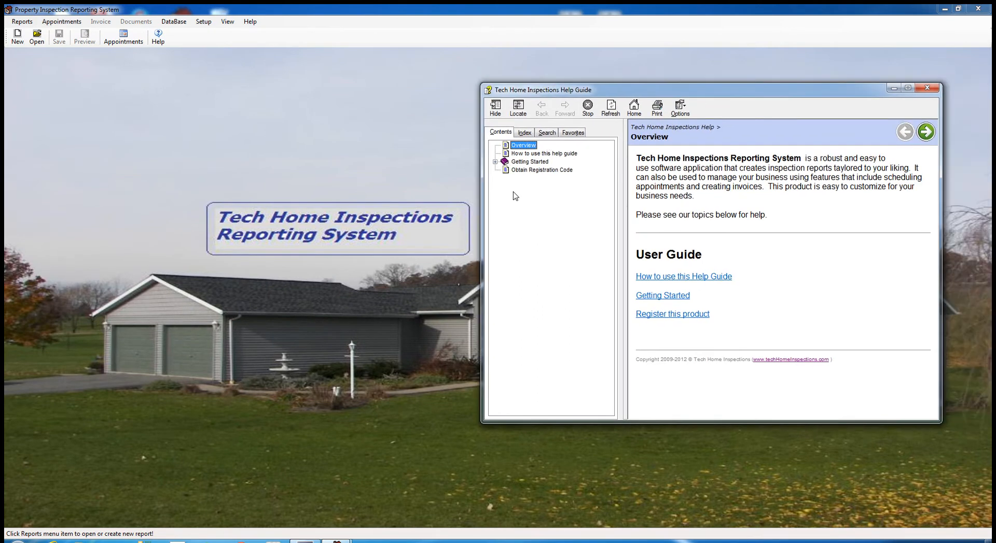
left_click(495, 162)
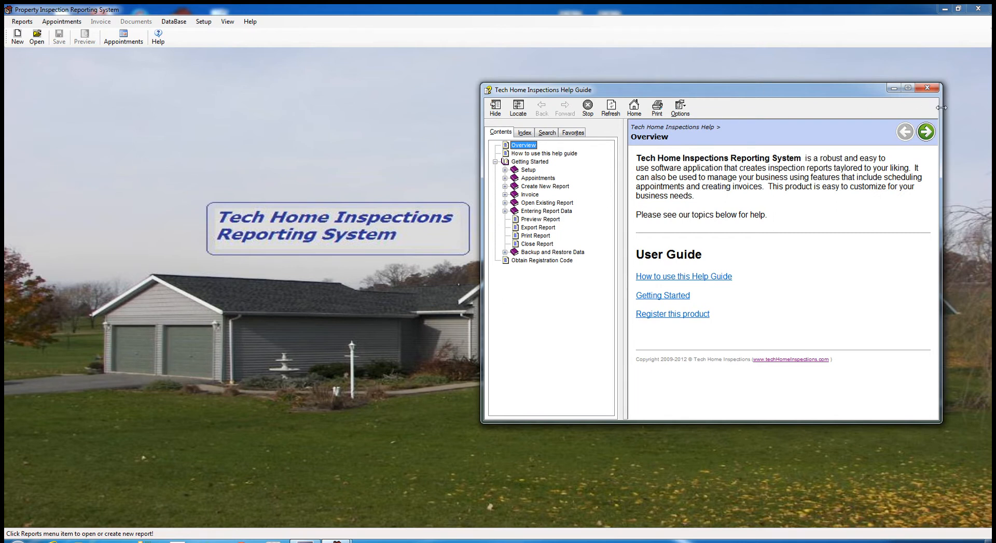
left_click_drag(939, 110, 905, 110)
left_click_drag(749, 94, 786, 88)
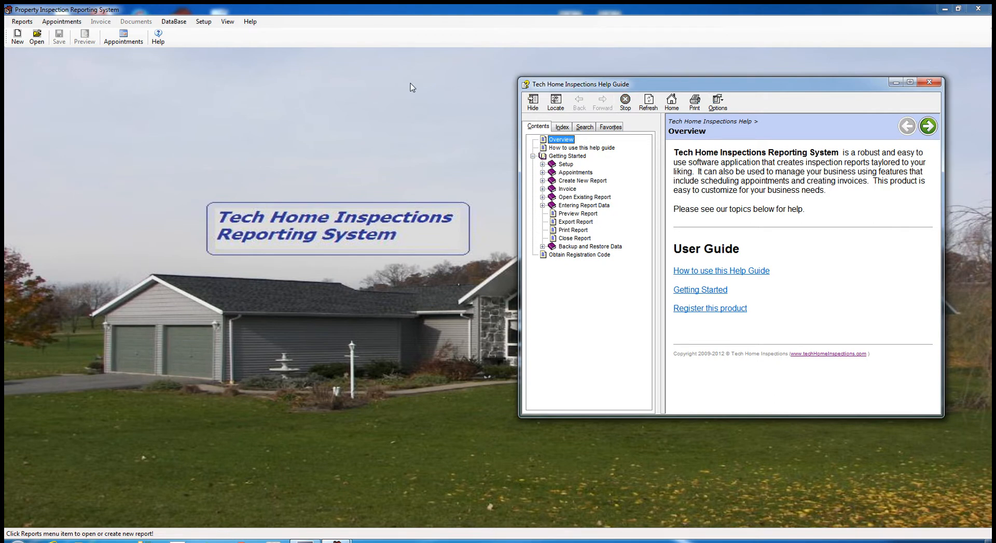
left_click(928, 83)
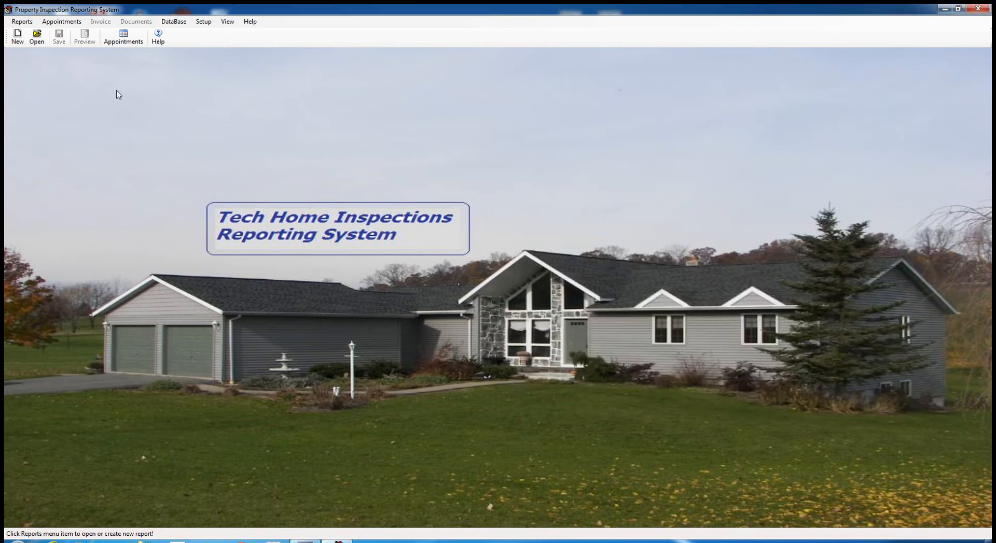
- Create a new report from Reports, entering the customer's full name and phone number, and save
left_click(36, 37)
left_click(22, 24)
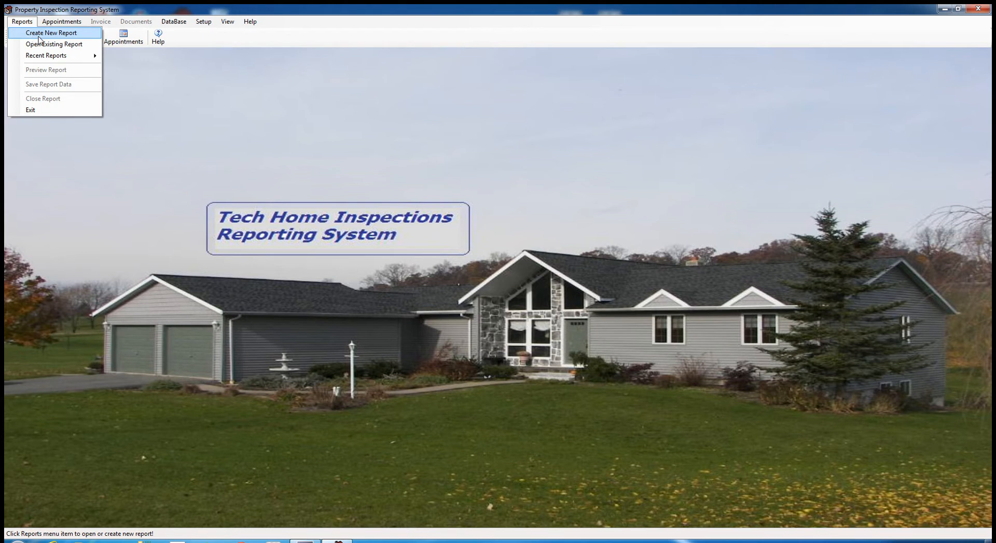
left_click(36, 33)
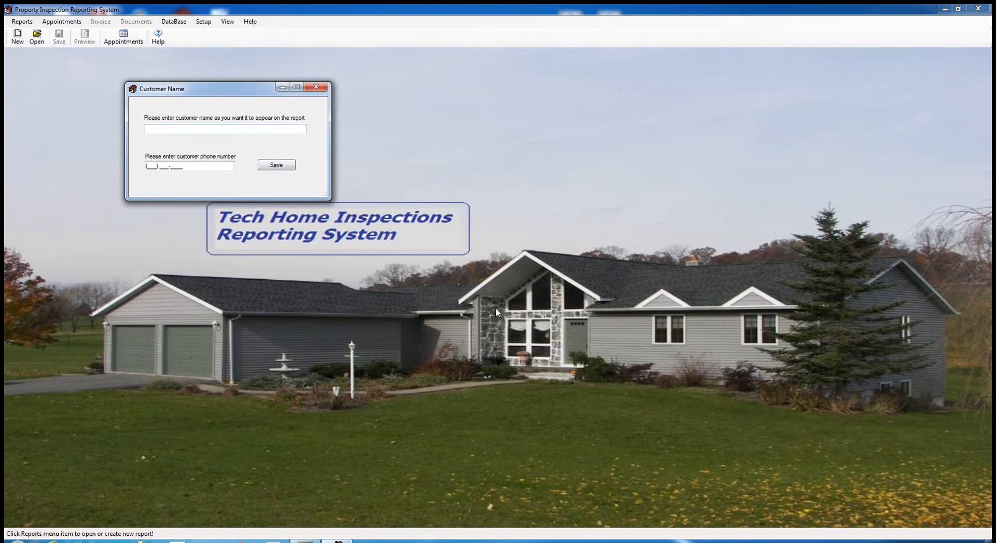
type("John Adams")
key("Tab")
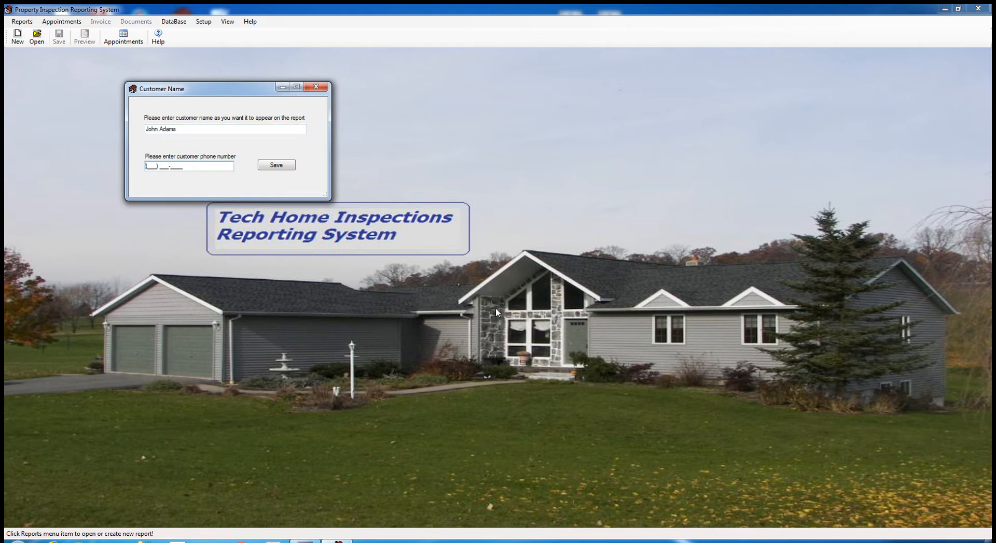
type("717) ___-____")
key("Tab")
left_click(163, 166)
type("888-2222")
left_click(277, 167)
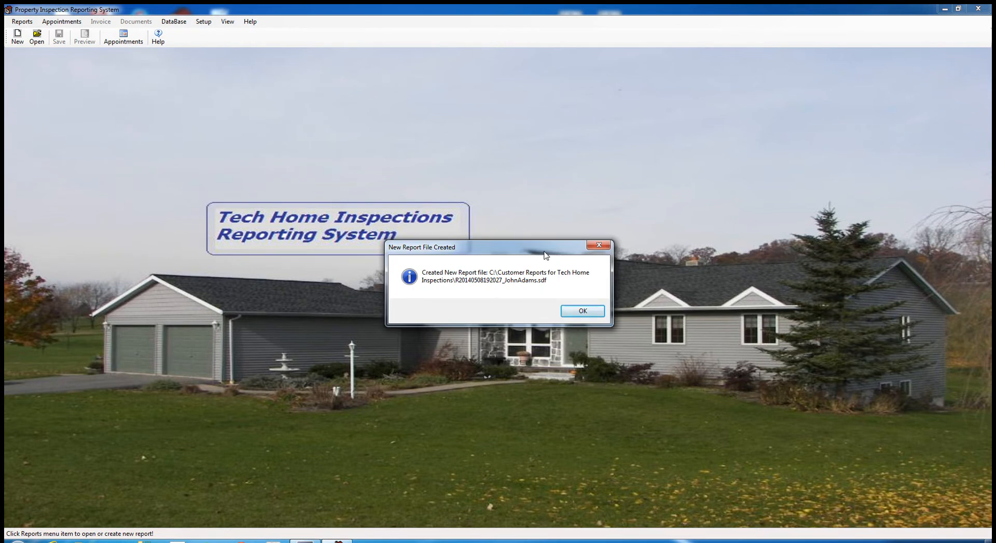
- Move aside and confirm the New Report File Created message to open the General Information form
left_click_drag(546, 255, 297, 126)
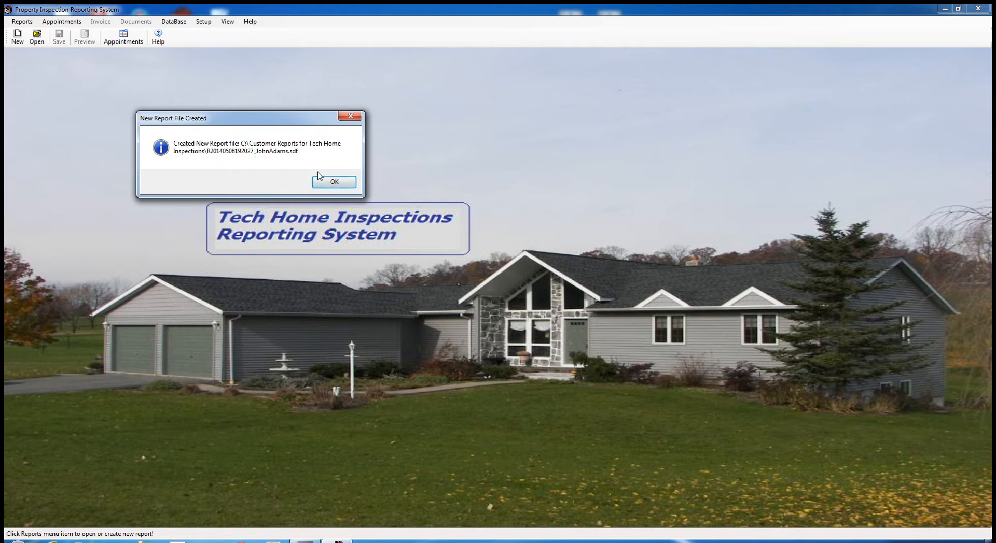
left_click(334, 182)
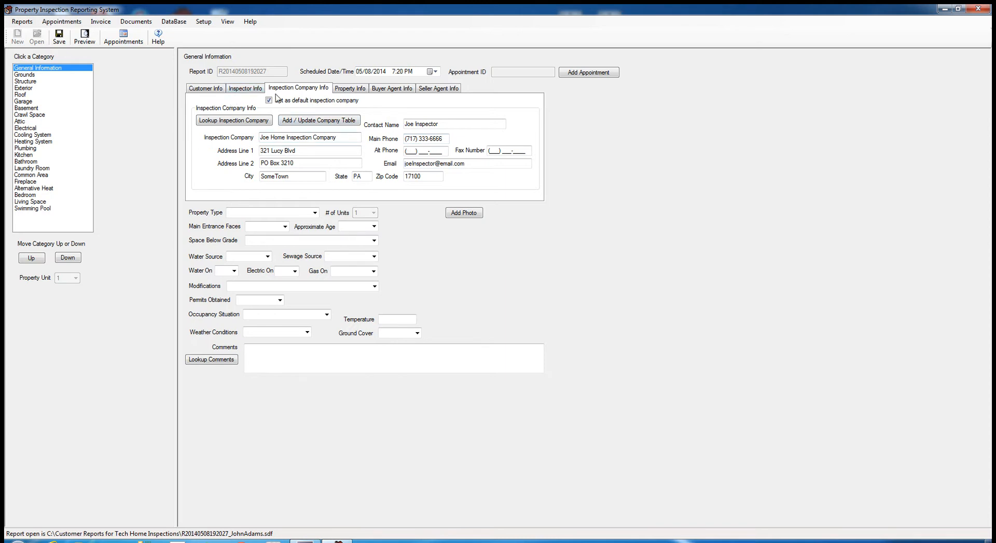
- On Inspector Info, enter the new inspector's name and street address, and clear Address Line 2
left_click(244, 91)
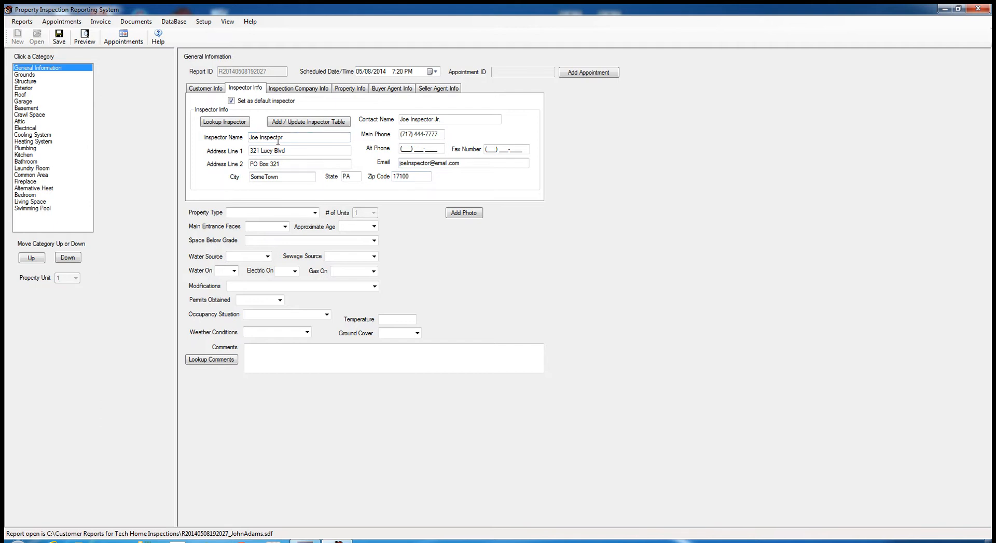
left_click_drag(286, 139, 249, 136)
key("Tab")
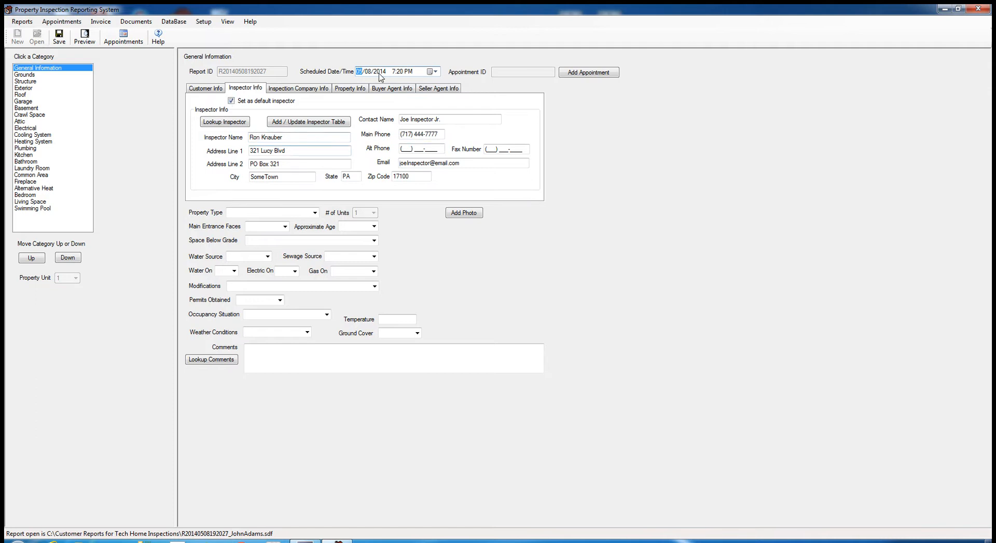
left_click(283, 151)
left_click_drag(307, 150, 236, 153)
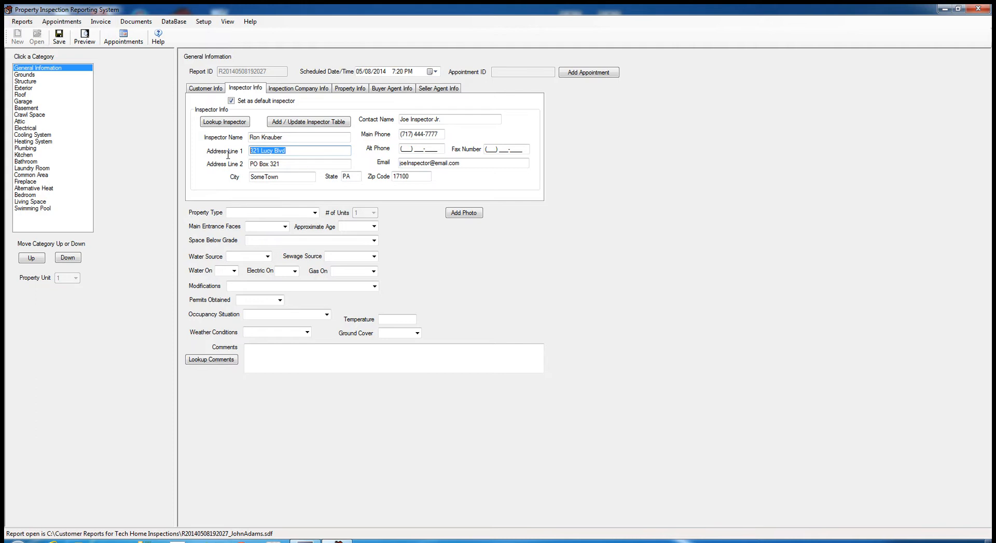
type("123 East Blvd")
key("Tab")
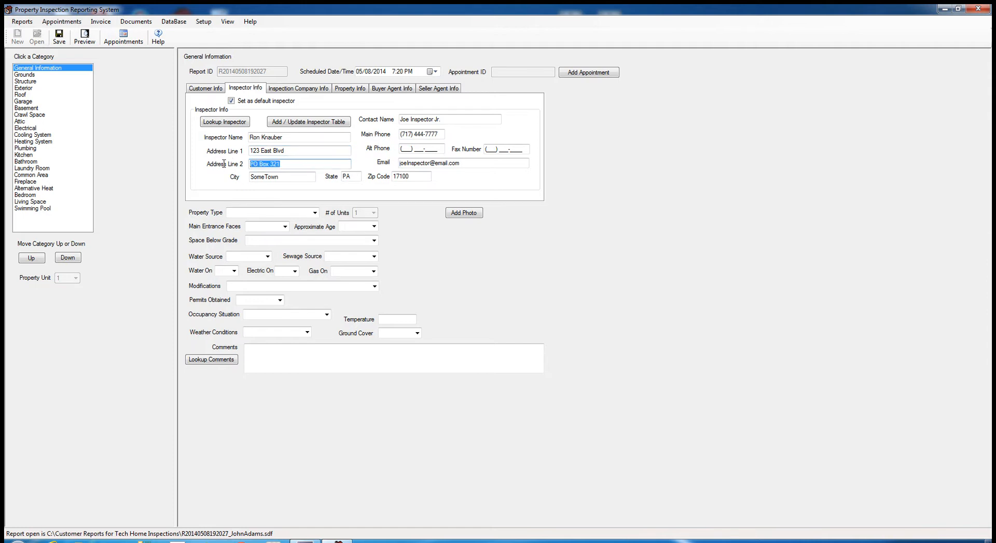
key("Delete")
- Replace the inspector's city and set Contact Name to the inspector's name
left_click(315, 178)
left_click_drag(287, 178, 234, 177)
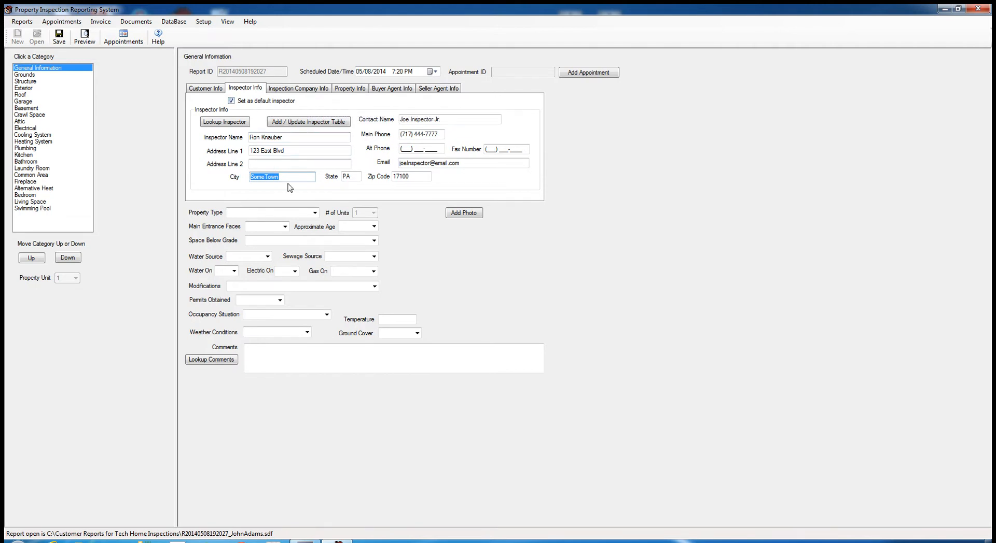
type("Hershey")
key("Tab")
left_click(425, 121)
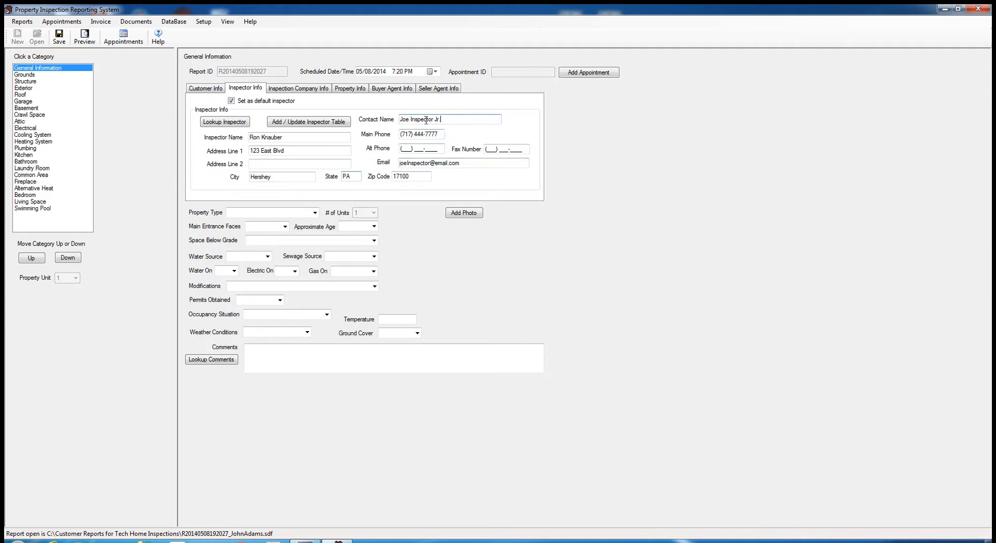
left_click_drag(441, 119, 369, 124)
- Update the inspector's main phone and e-mail user name, toggling Set as default inspector off and on
left_click(442, 136)
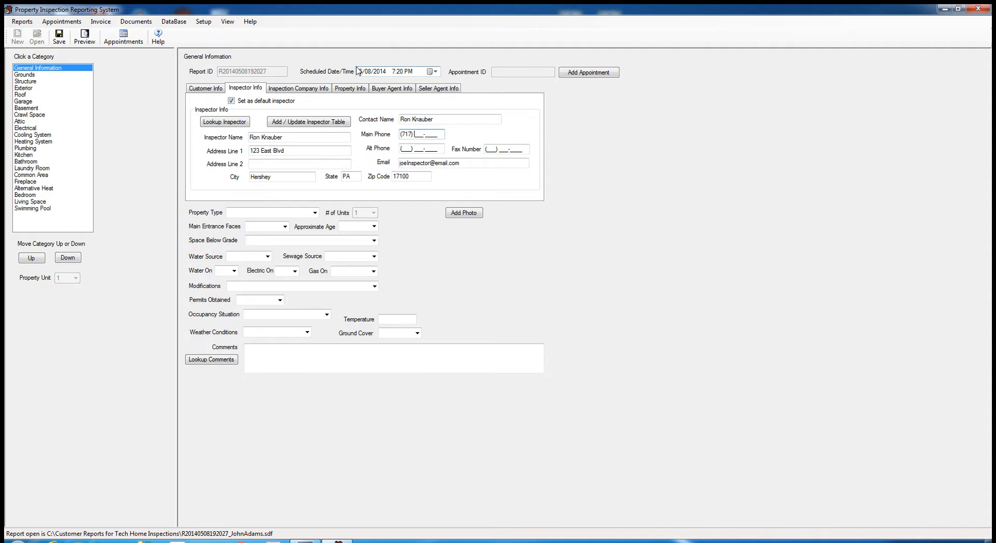
type("333")
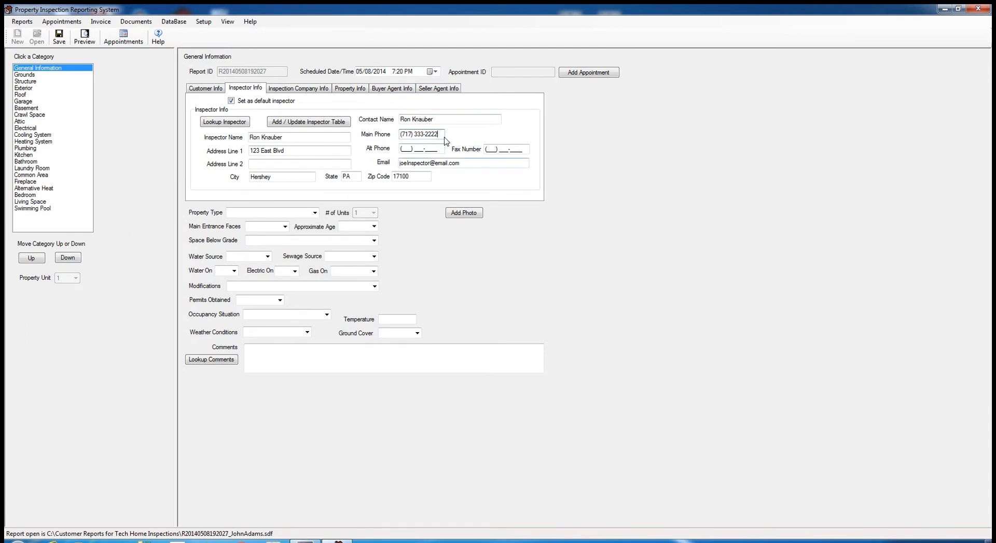
left_click_drag(428, 165, 399, 164)
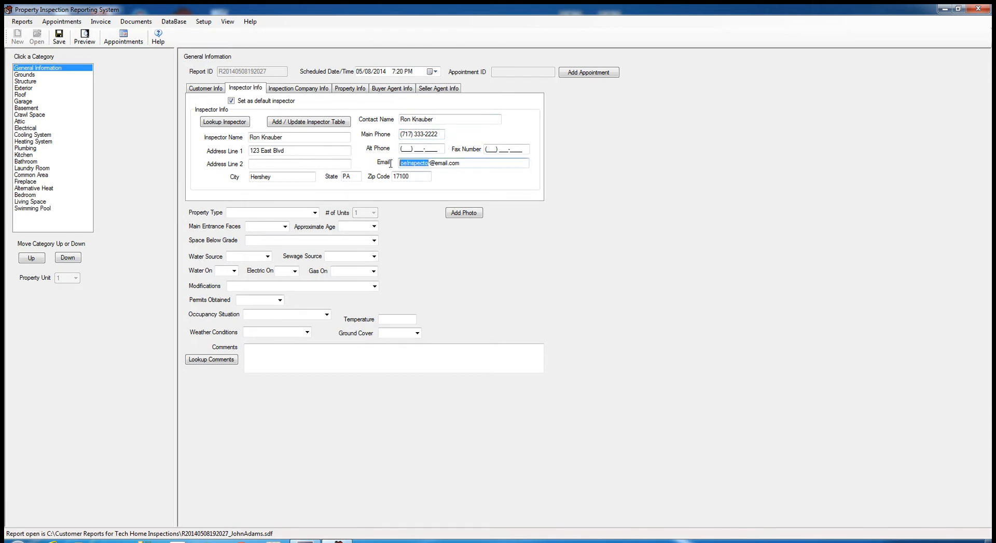
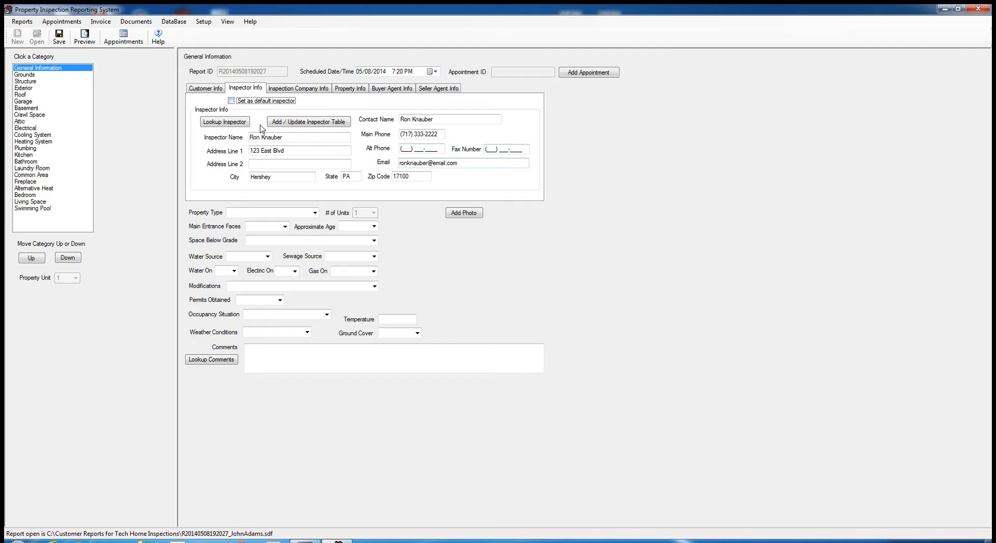
left_click(231, 101)
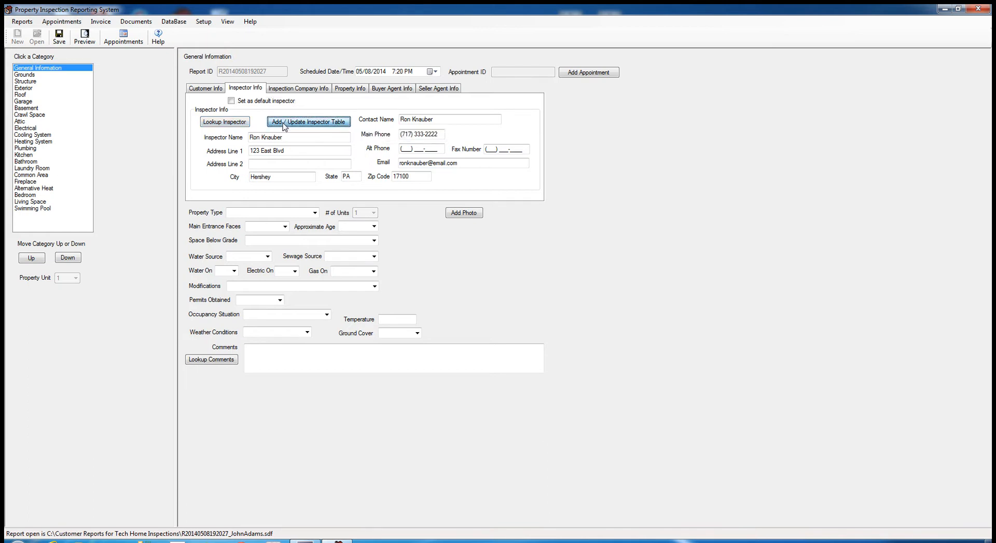
left_click(232, 101)
- Save the inspector to the Inspector Table and put the newly added inspector onto the report
left_click(305, 124)
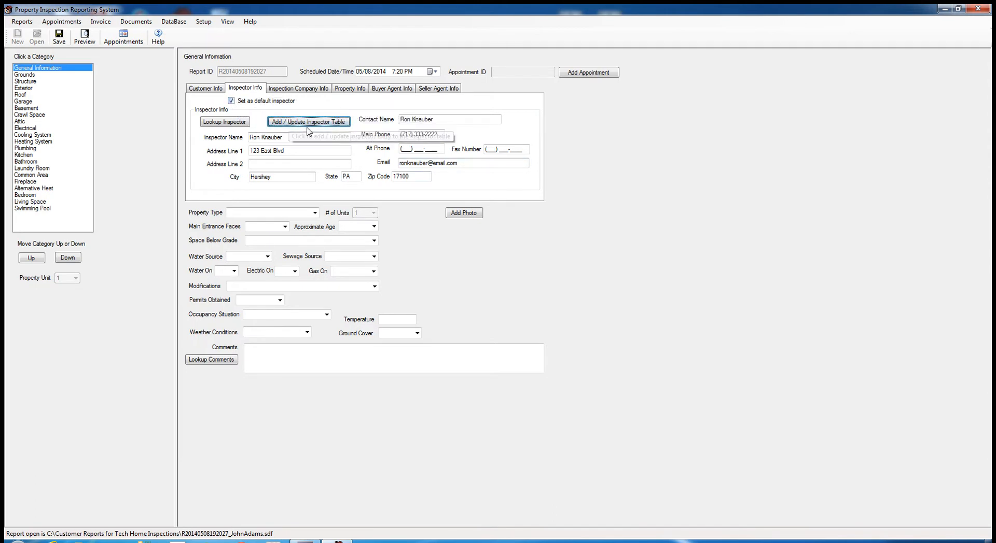
left_click(225, 124)
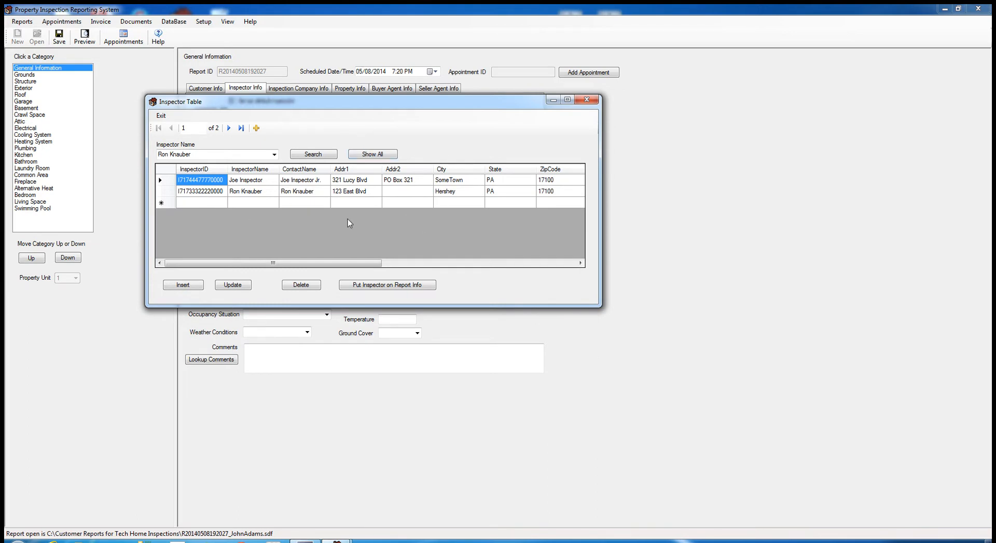
left_click(161, 192)
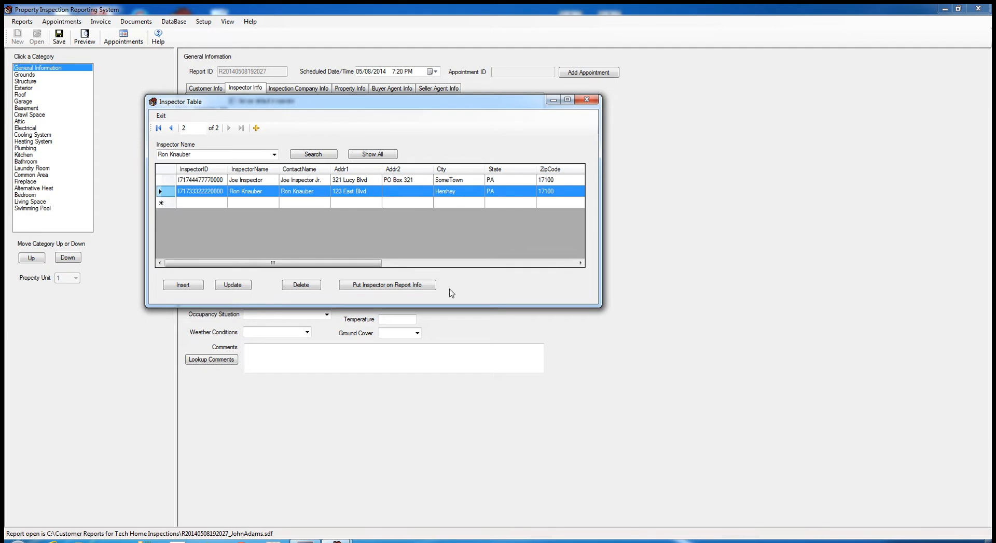
left_click(159, 180)
left_click(365, 285)
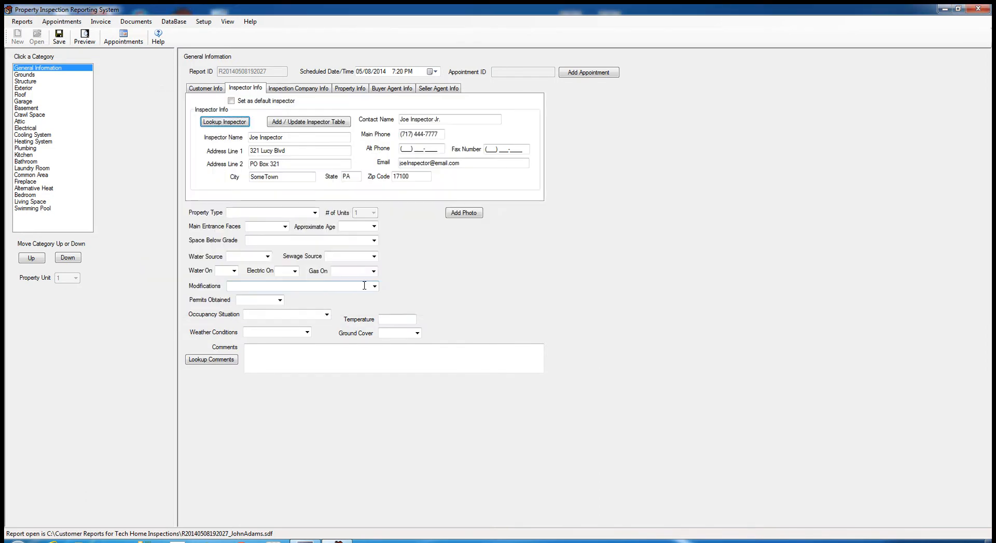
left_click(227, 124)
left_click(233, 205)
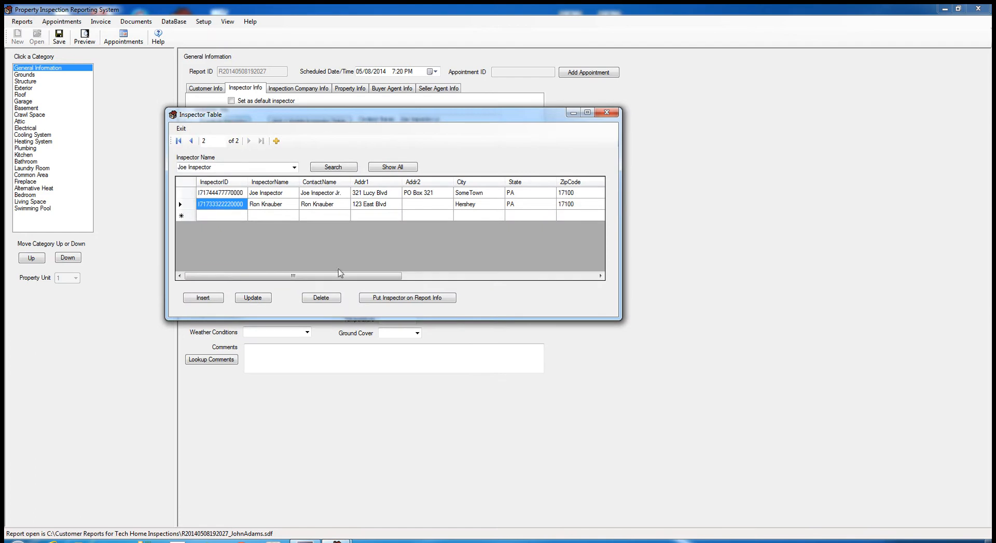
left_click(385, 298)
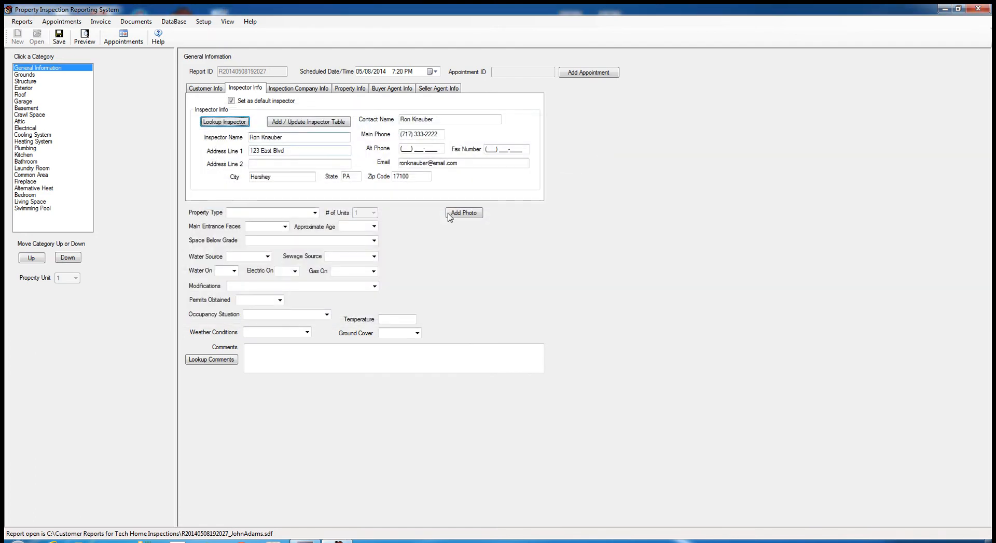
- On Inspection Company Info, replace the company name, street address and city, and clear Address Line 2
left_click(319, 125)
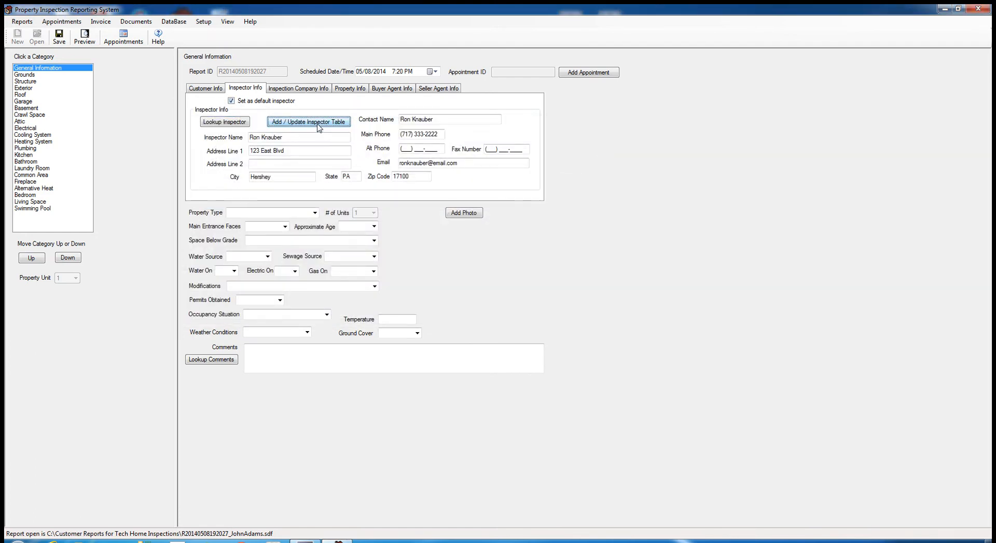
left_click(321, 88)
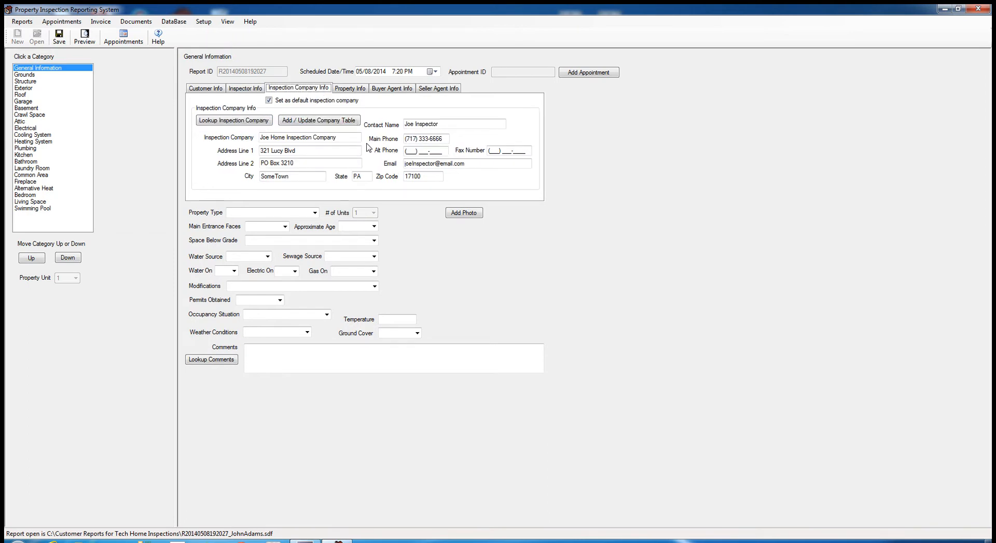
left_click_drag(335, 138, 231, 136)
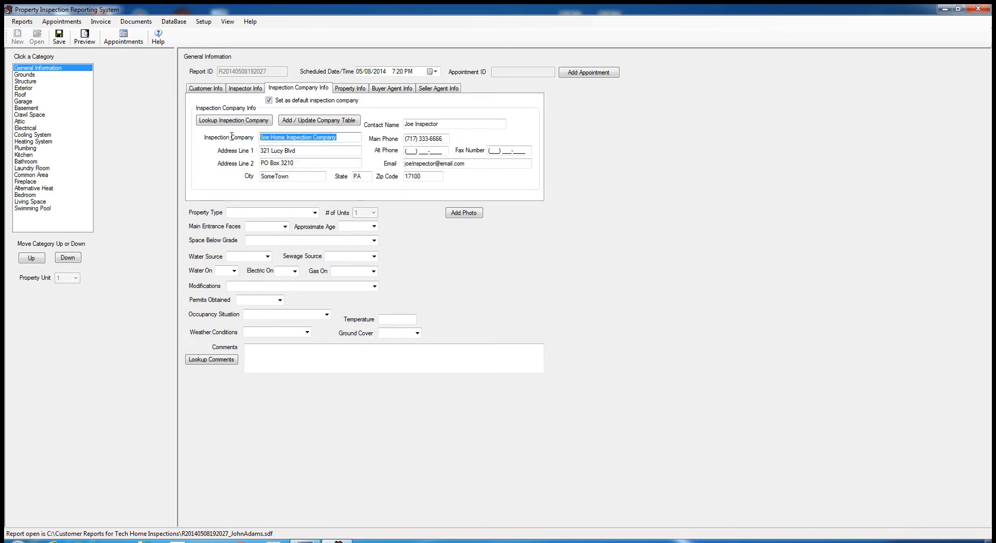
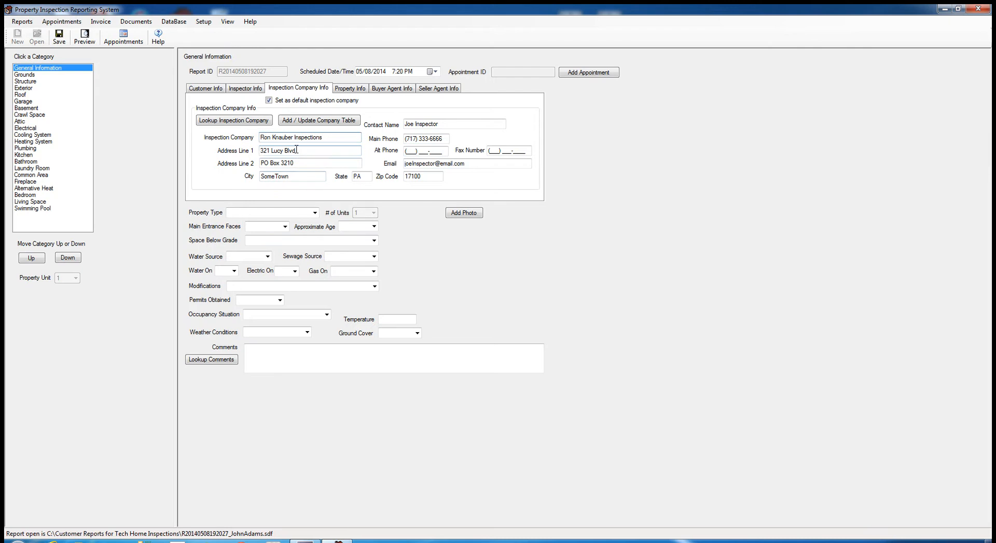
left_click_drag(296, 150, 241, 150)
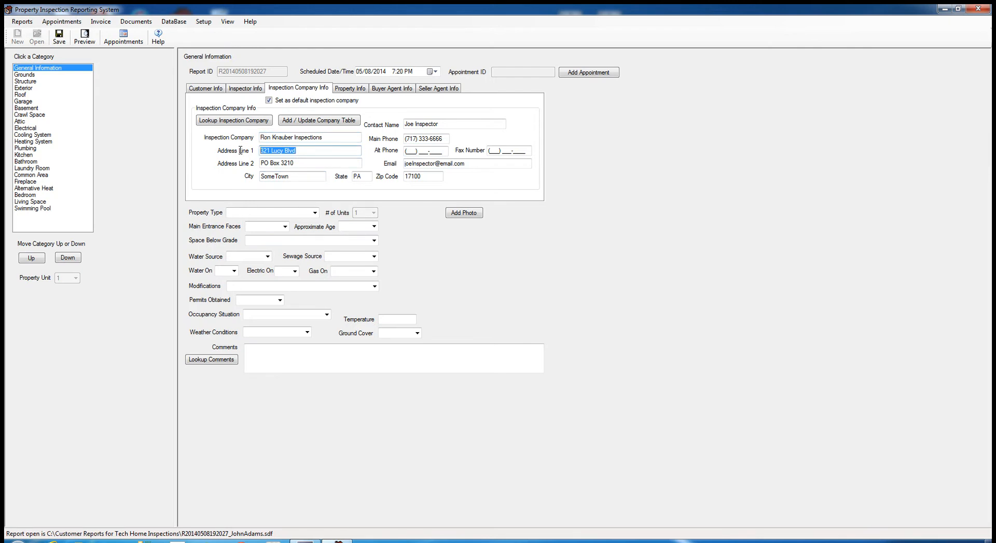
type("333")
left_click(295, 164)
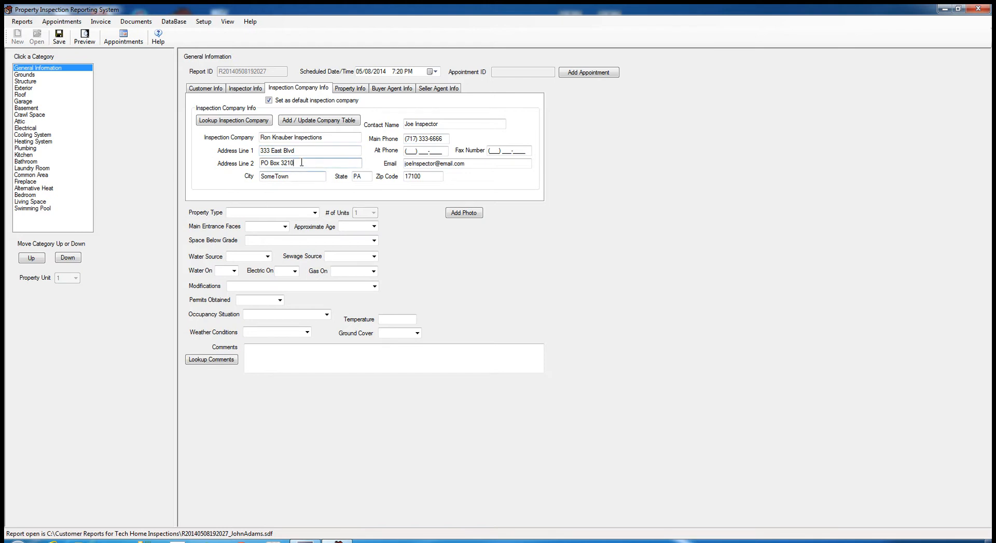
key("Tab")
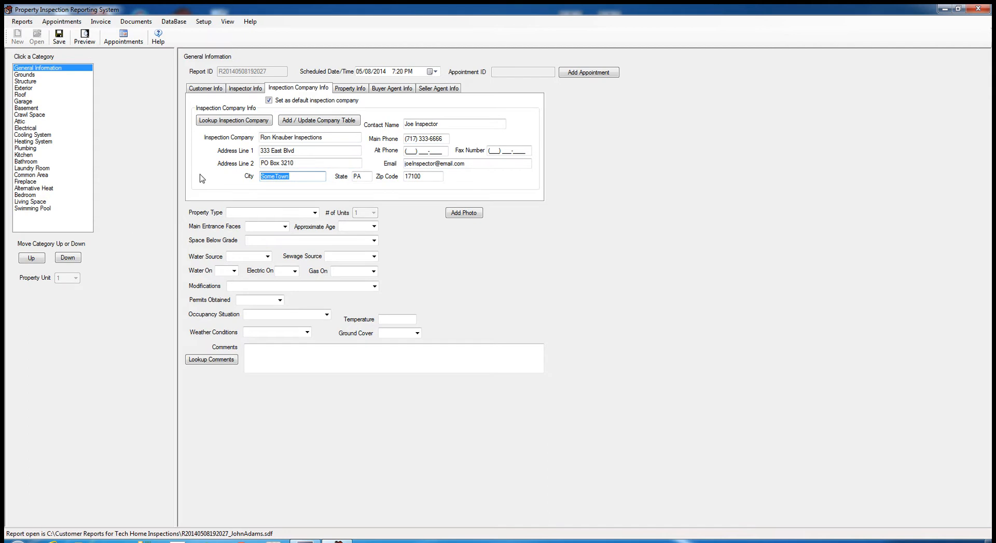
type("Hershey")
left_click_drag(308, 162, 234, 165)
key("BackSpace")
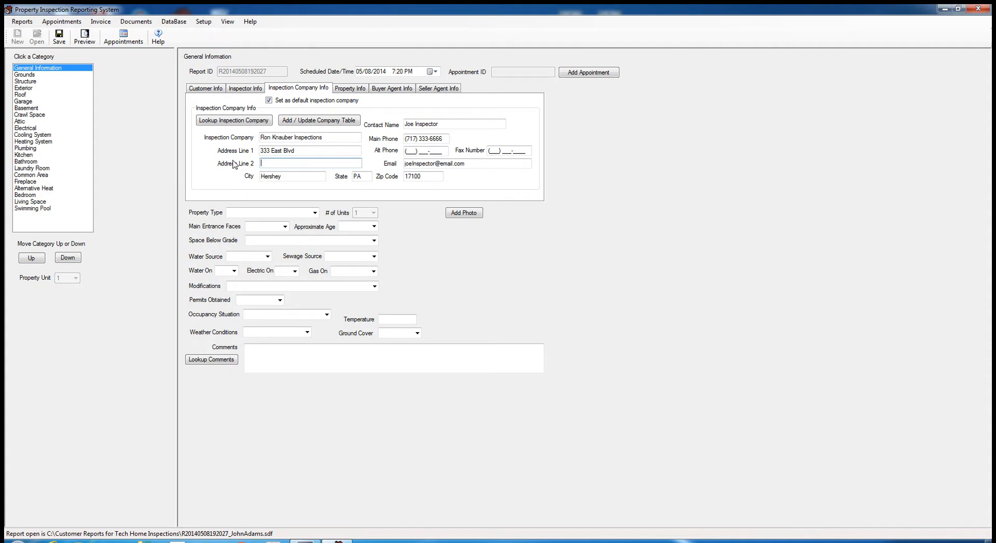
- Set the company contact name and main phone to the inspector's, and untick the default company
left_click_drag(457, 124, 374, 129)
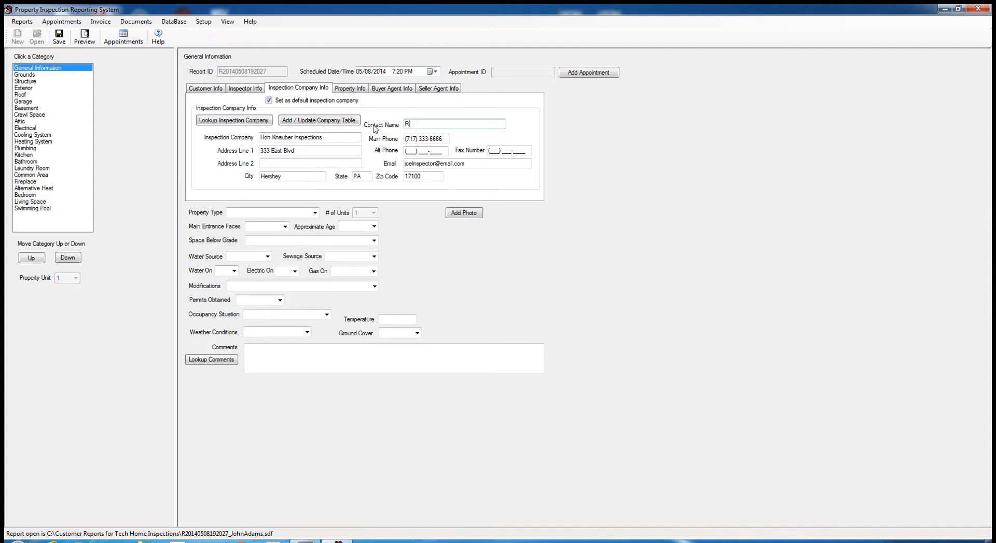
left_click_drag(446, 139, 422, 136)
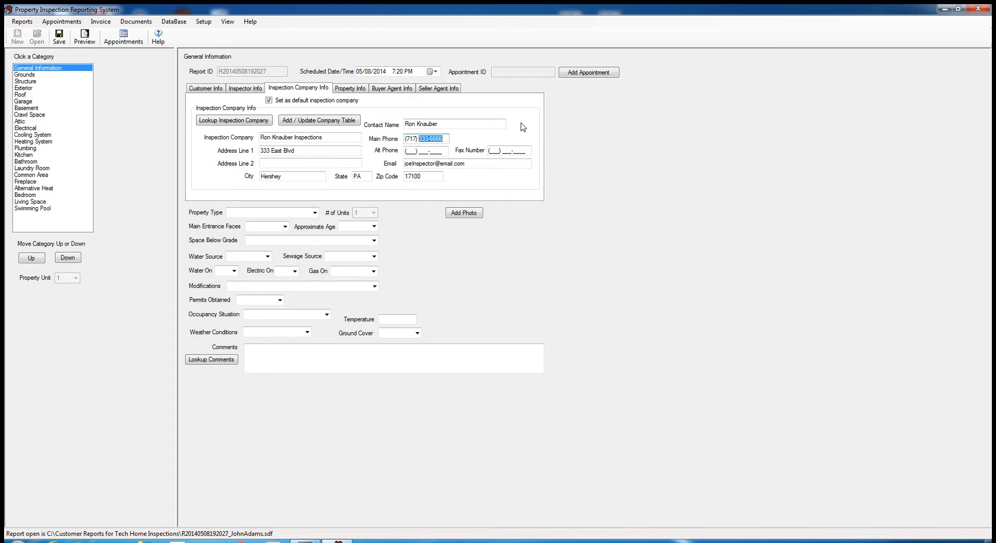
type("444-6666")
left_click(269, 101)
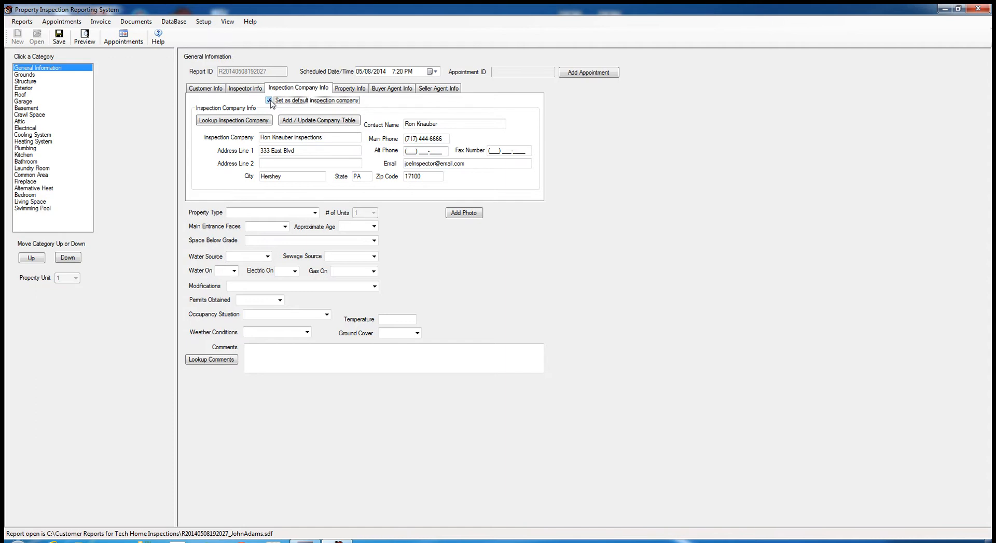
- Compare against the inspector's details and retype the first digits of the company main phone
left_click(253, 90)
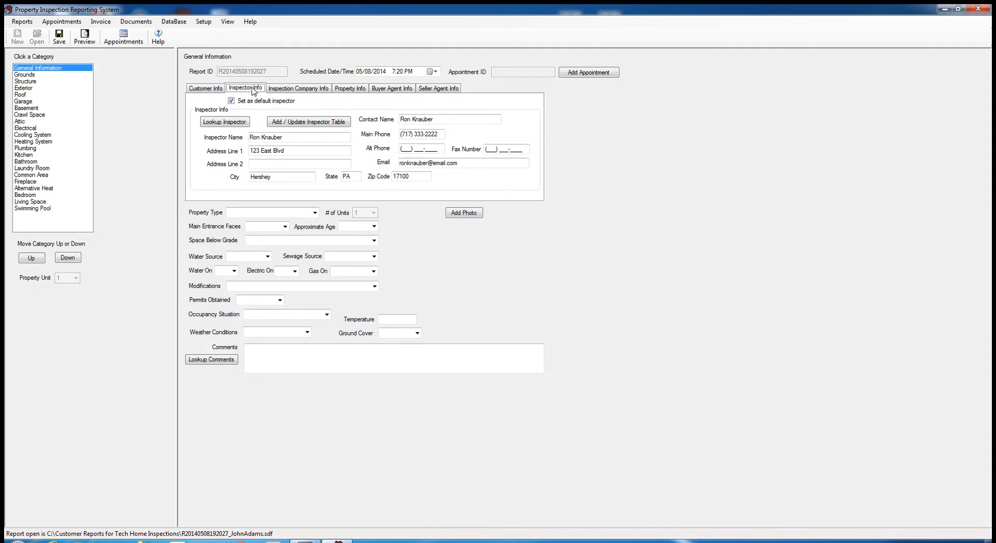
left_click(284, 93)
left_click(253, 93)
left_click(289, 90)
left_click(242, 91)
left_click(316, 90)
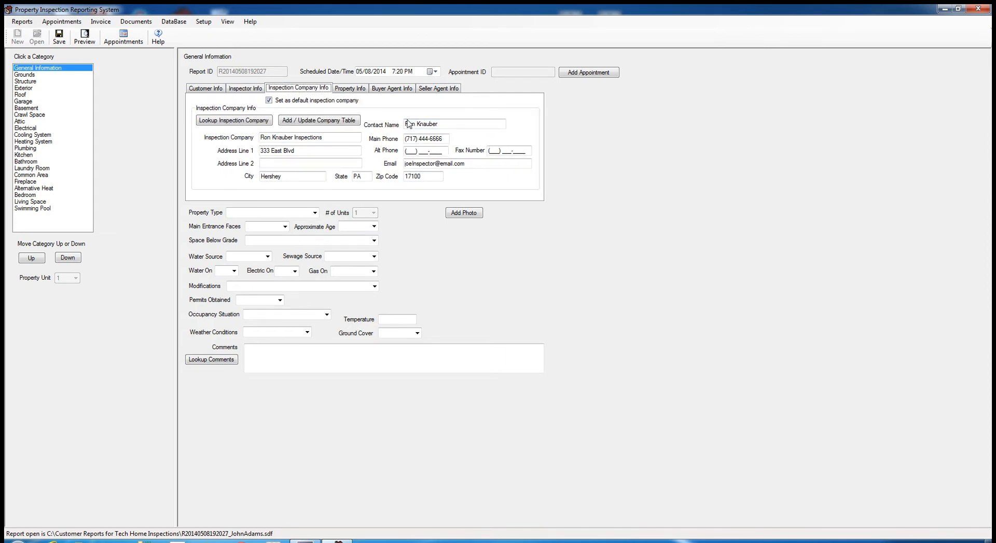
left_click_drag(447, 138, 430, 139)
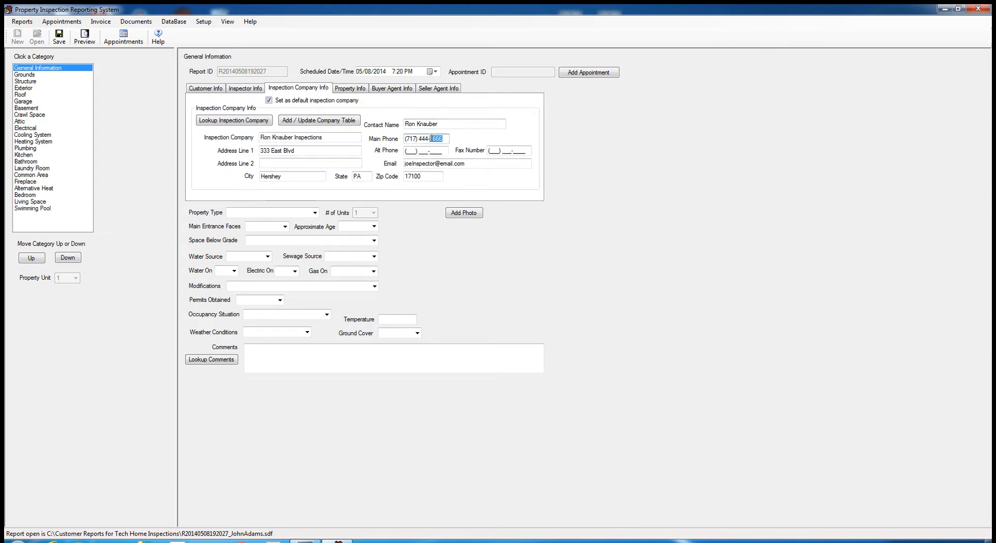
left_click(254, 88)
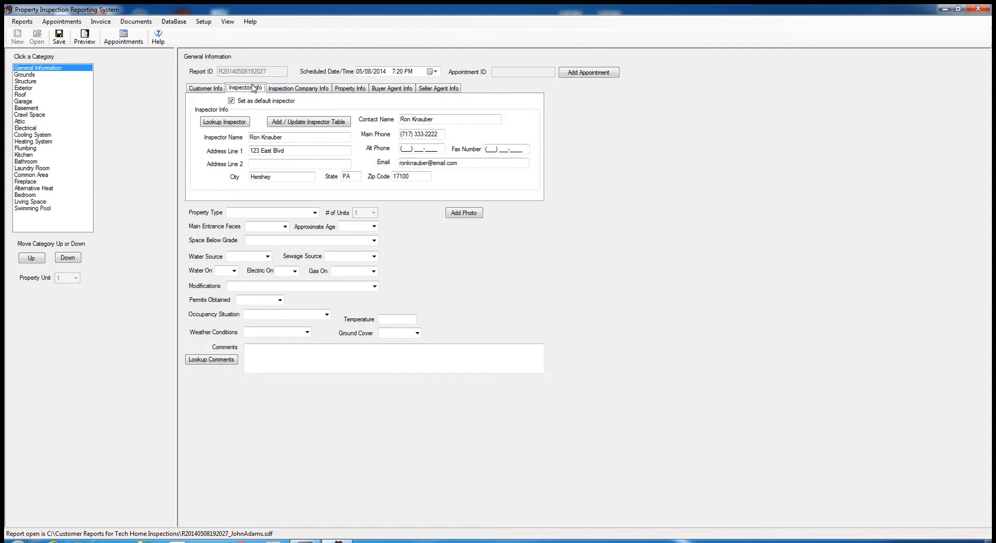
left_click(284, 91)
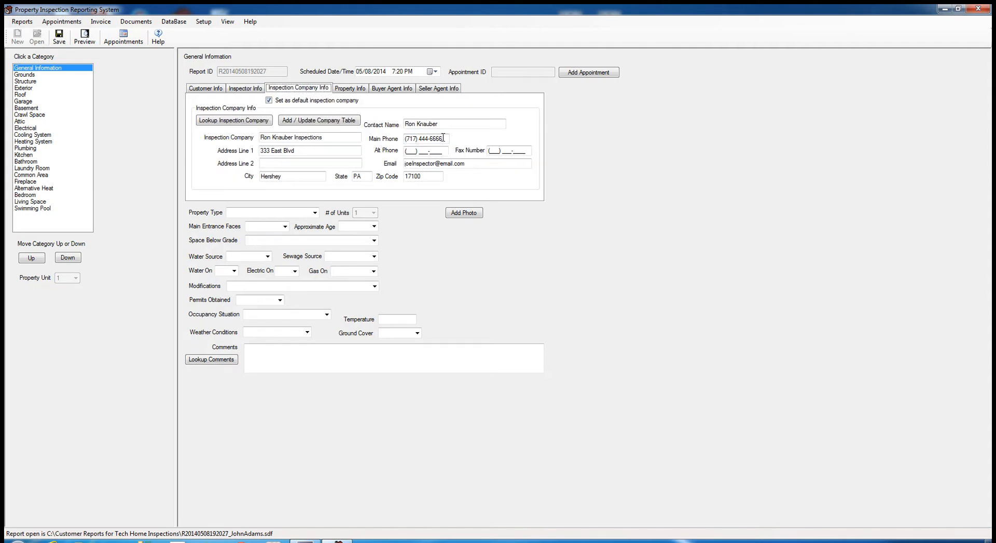
left_click_drag(443, 138, 422, 139)
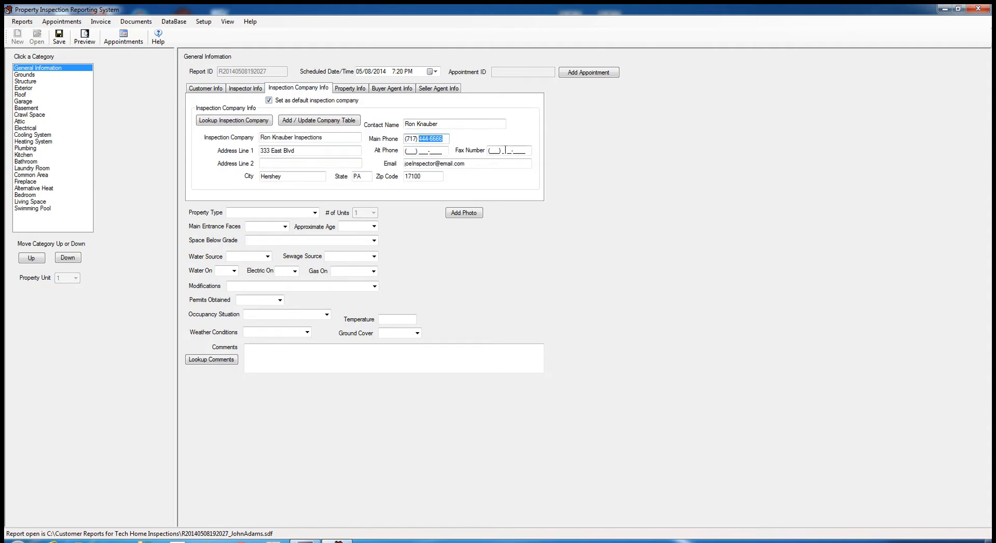
type("333")
- Finish the company main phone and replace the e-mail user name with the inspector's
left_click(257, 91)
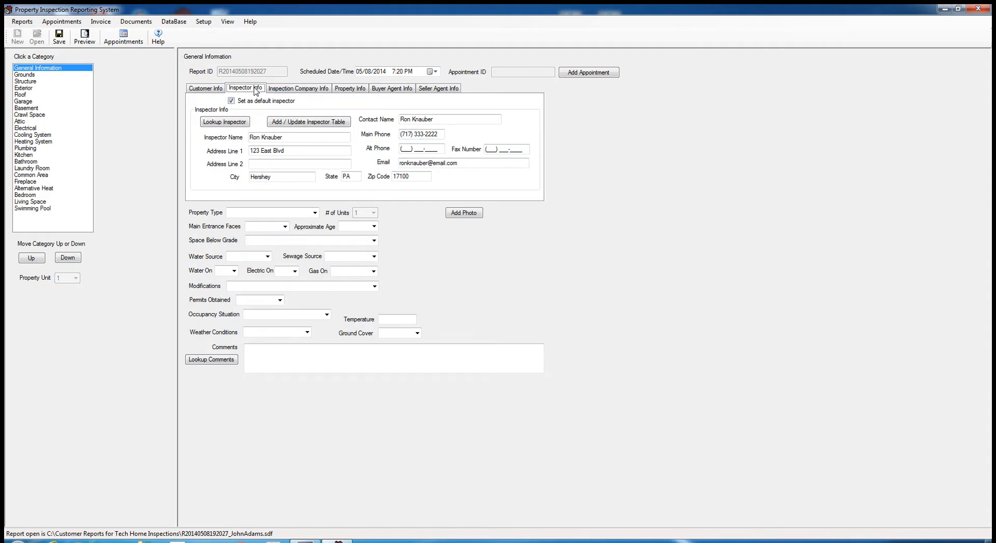
left_click(299, 93)
left_click(431, 138)
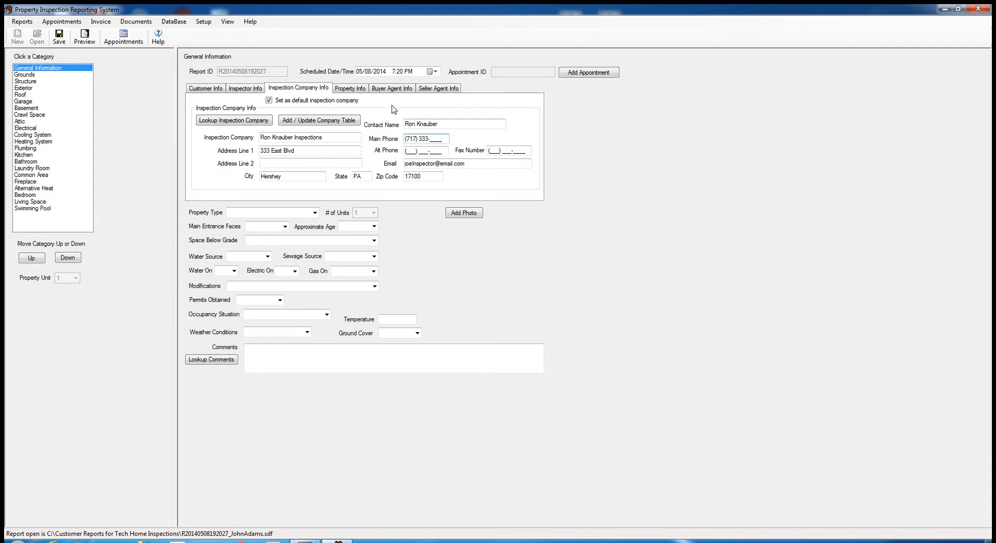
type("2222")
left_click_drag(437, 162, 403, 163)
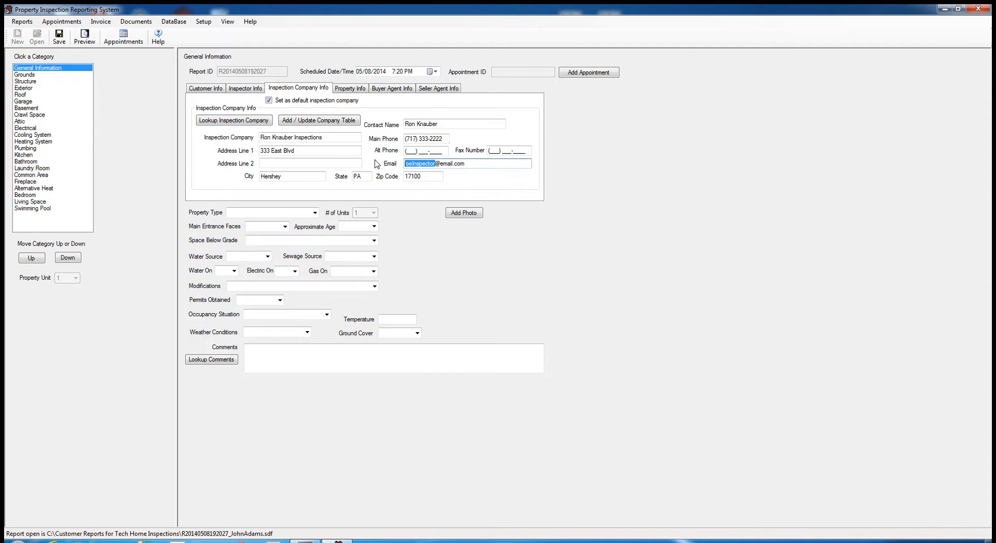
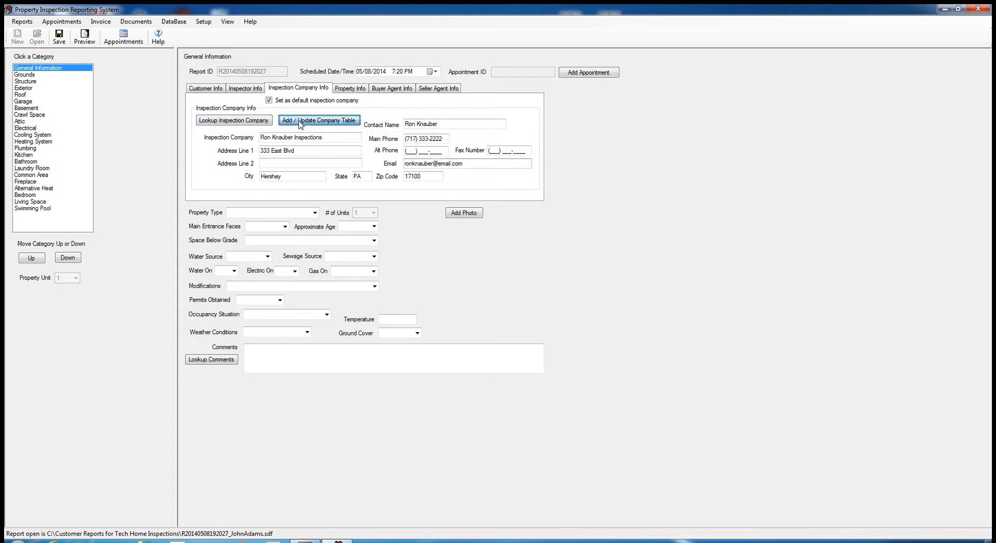
- Add the edited company to the Company Table, widen CompanyName, and put Joe Home Inspection Company on the report
left_click(262, 121)
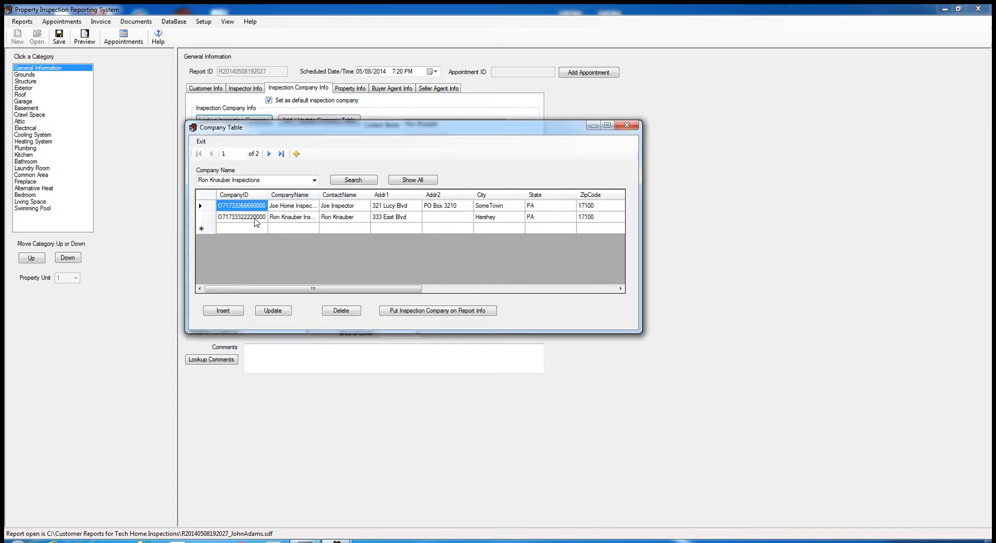
left_click(257, 221)
left_click(236, 209)
left_click_drag(319, 195, 354, 197)
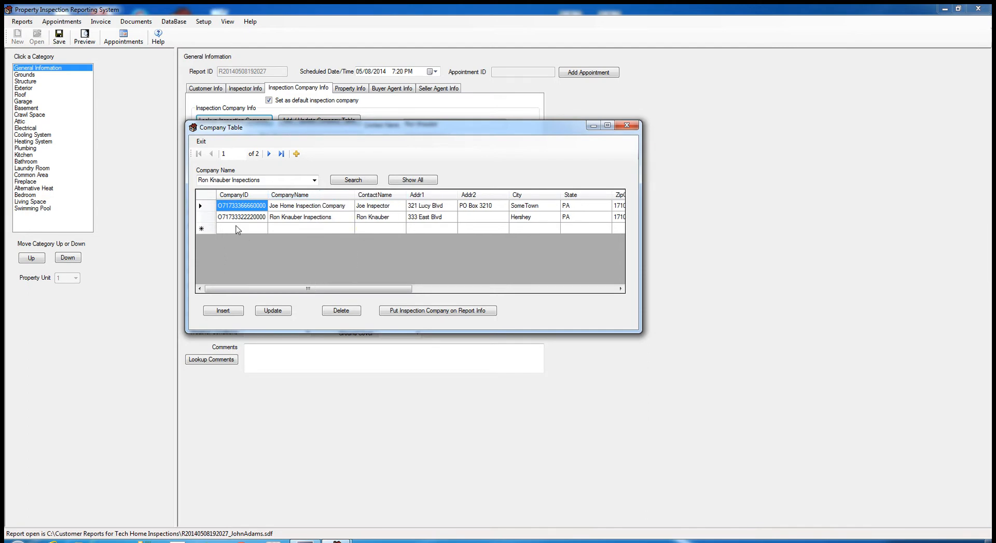
left_click(211, 221)
left_click(207, 206)
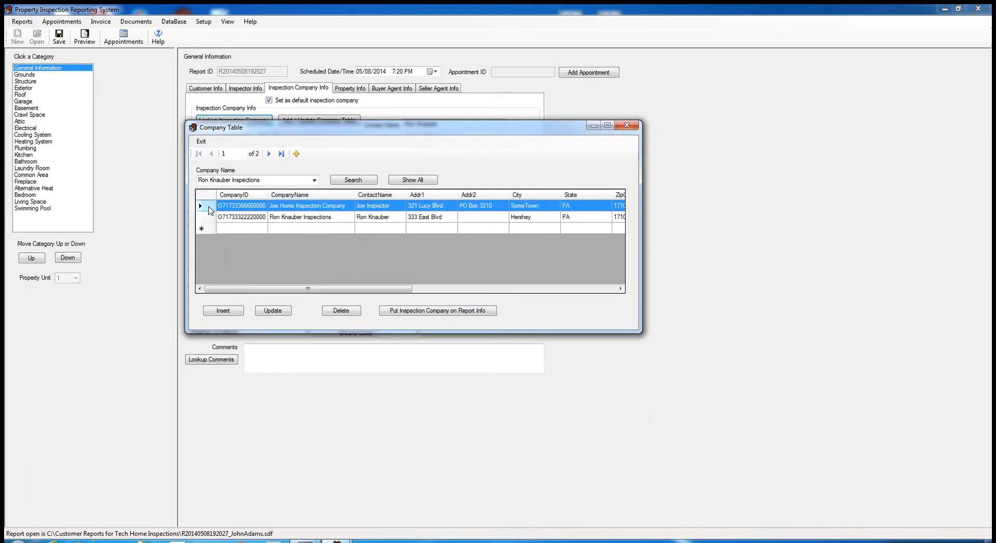
left_click(208, 218)
left_click(205, 207)
left_click(415, 312)
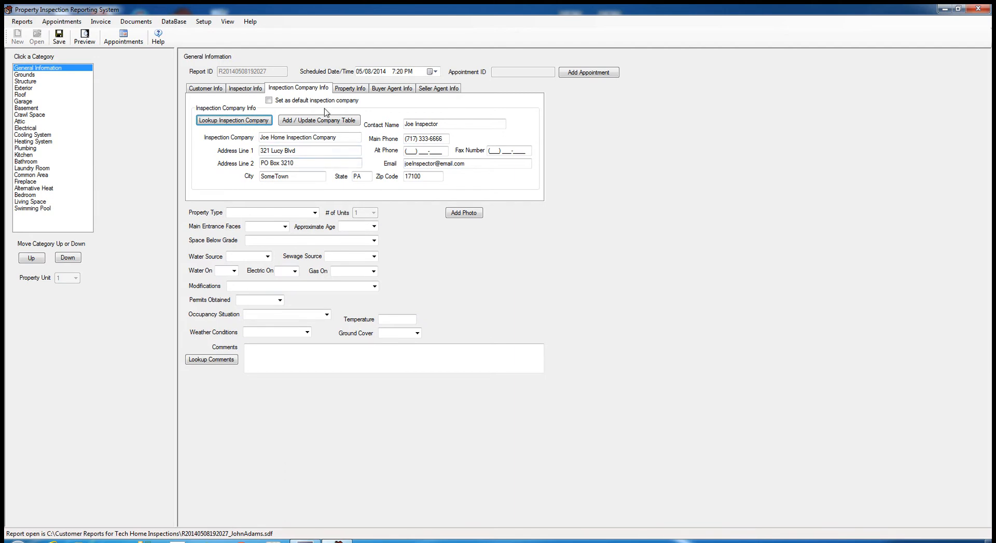
- Put the inspector's own company from the Company Table back on the report and save it
left_click(243, 124)
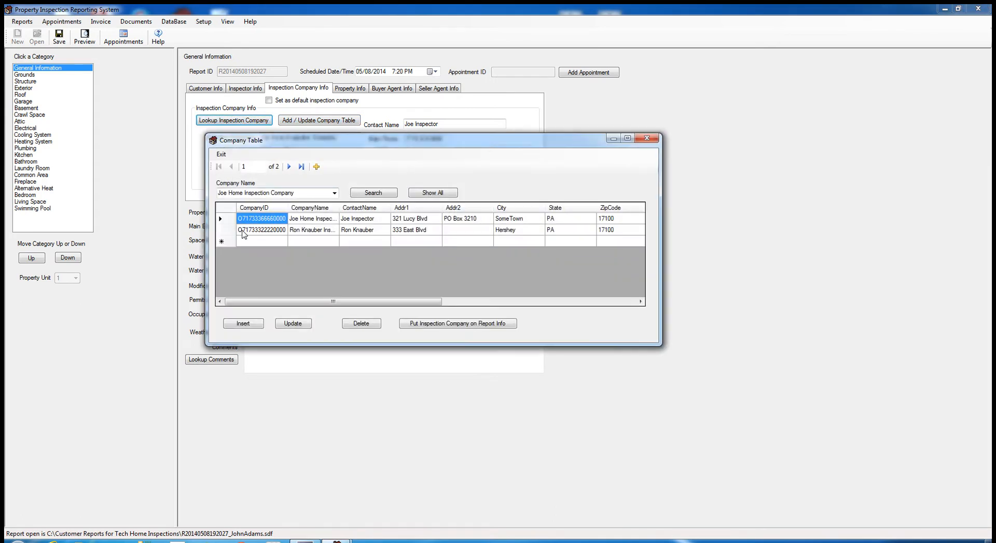
left_click(246, 229)
left_click(431, 324)
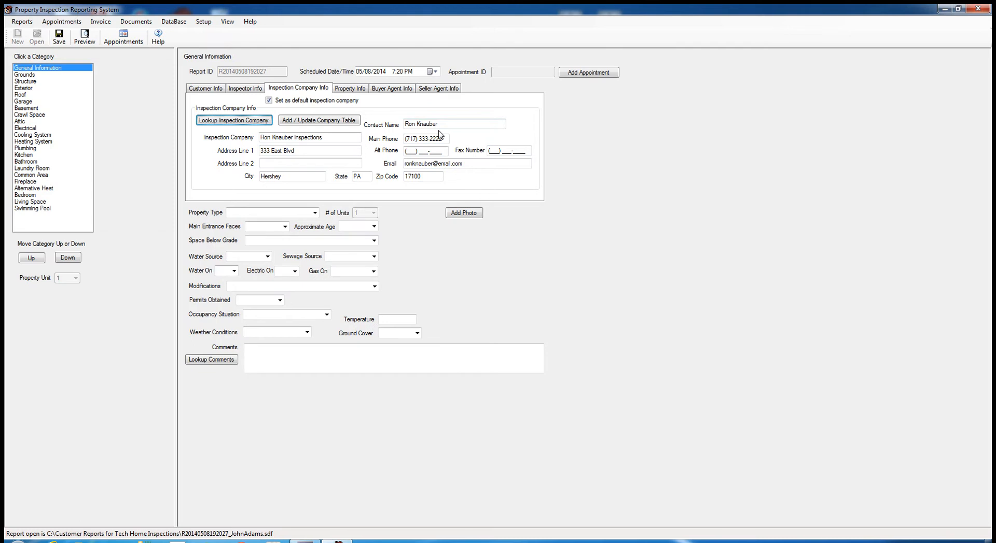
left_click(61, 42)
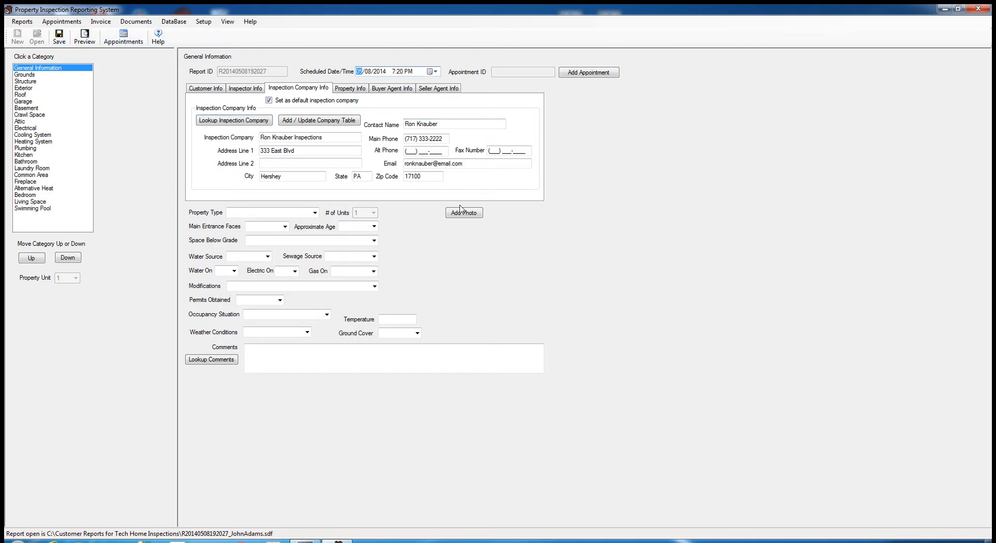
- Review the inspector and inspection company details tabs
left_click(250, 90)
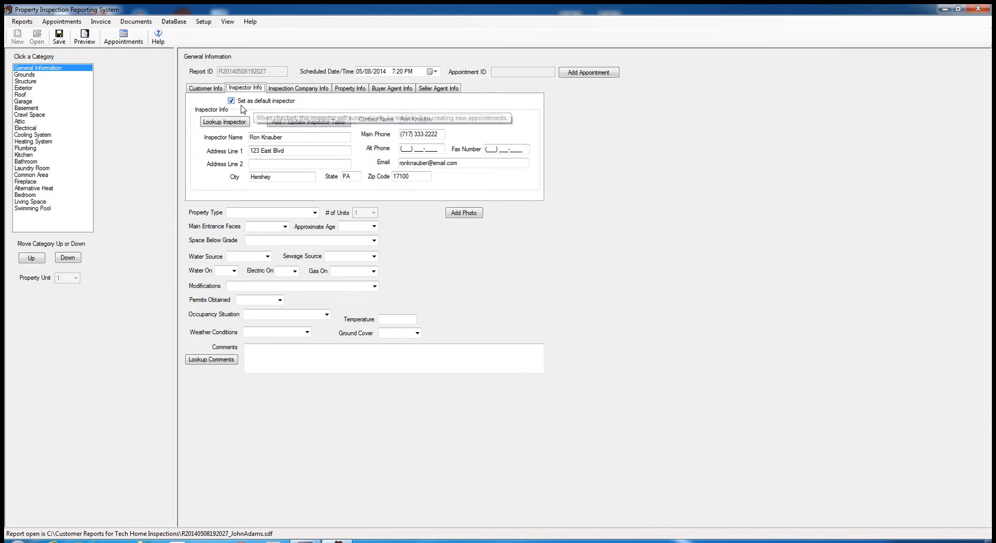
left_click(294, 89)
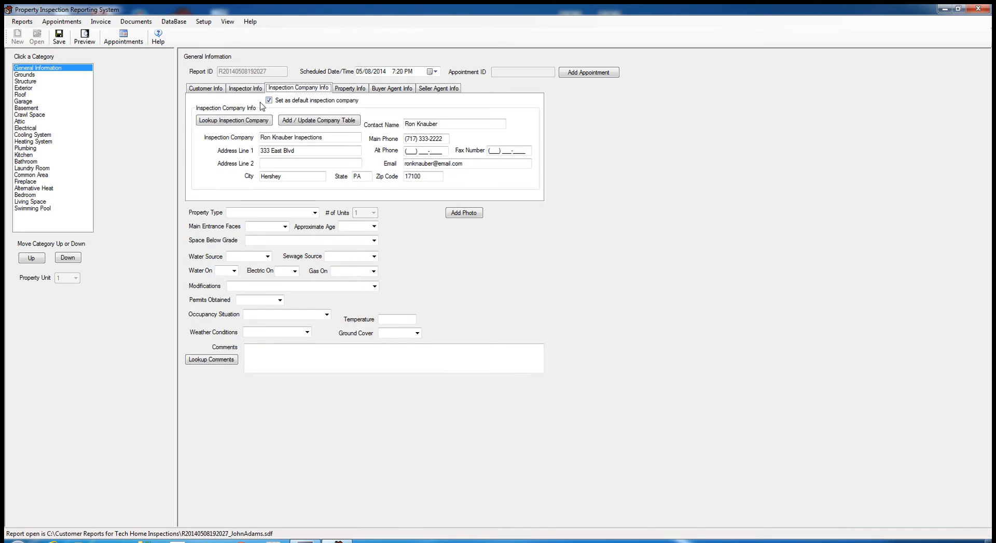
left_click(256, 91)
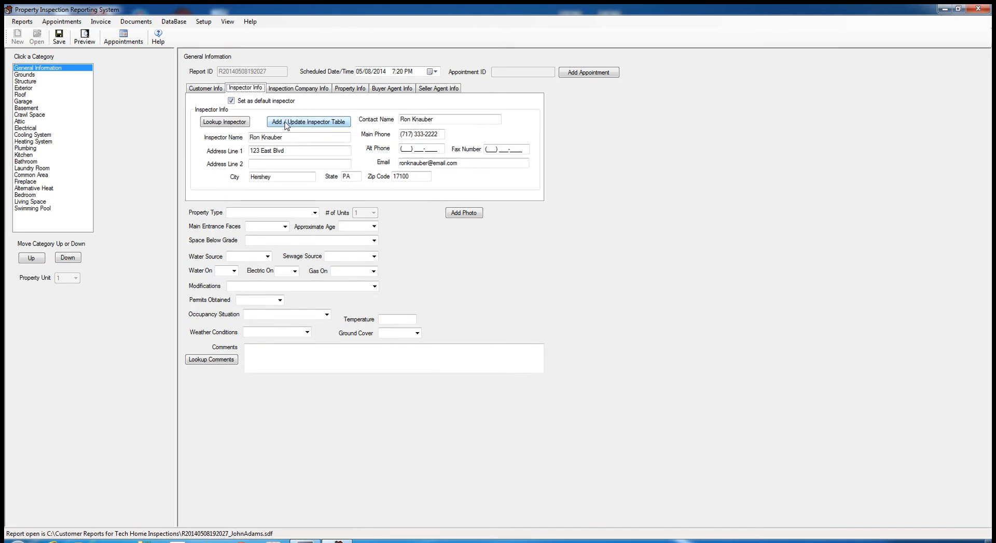
left_click(305, 92)
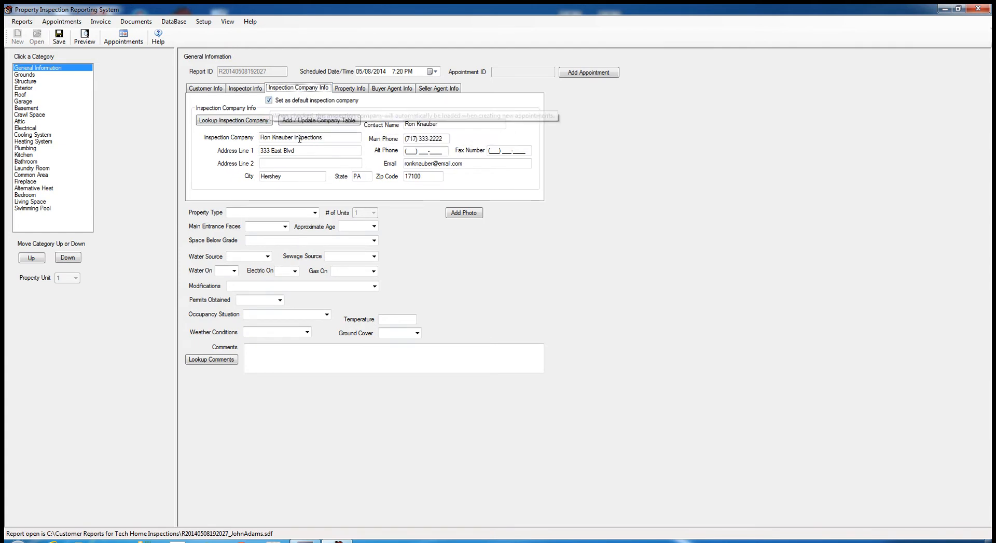
- Save the open report and close it
left_click(65, 45)
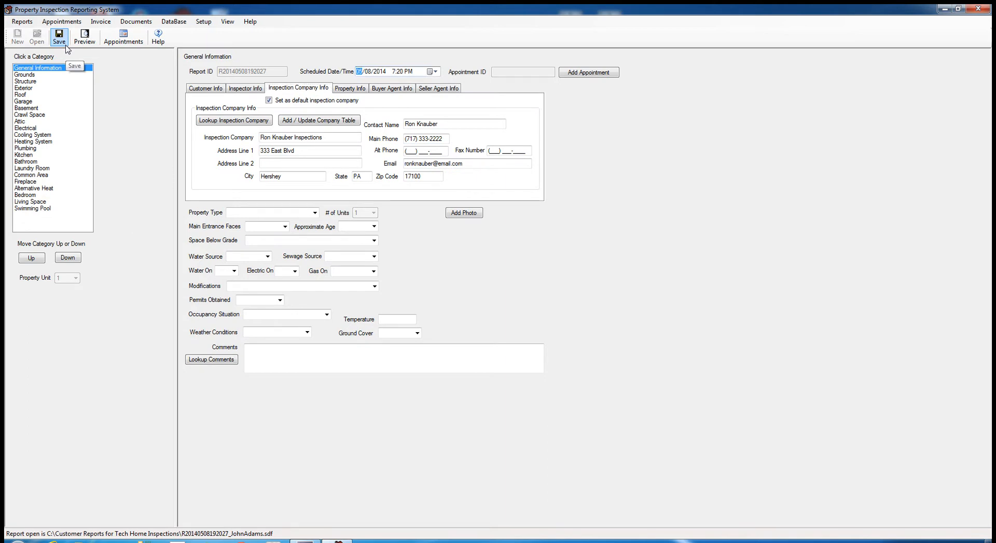
left_click(22, 21)
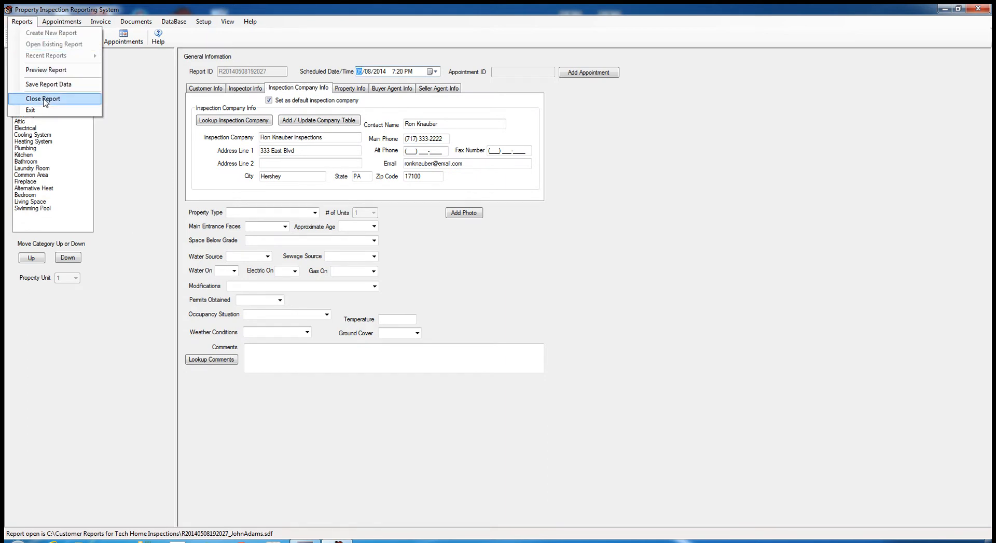
left_click(44, 100)
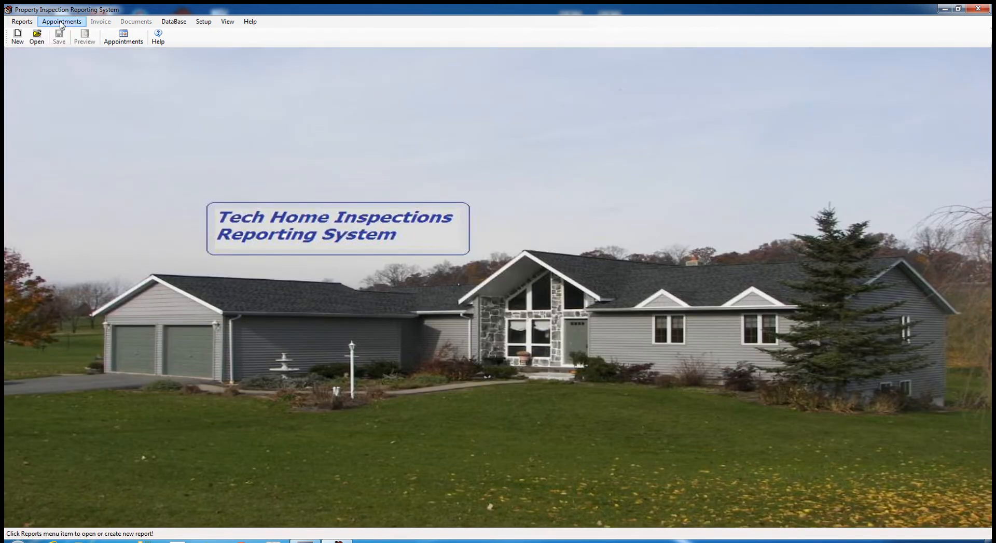
- Reopen the most recent report from Recent Reports, then close it again
left_click(24, 24)
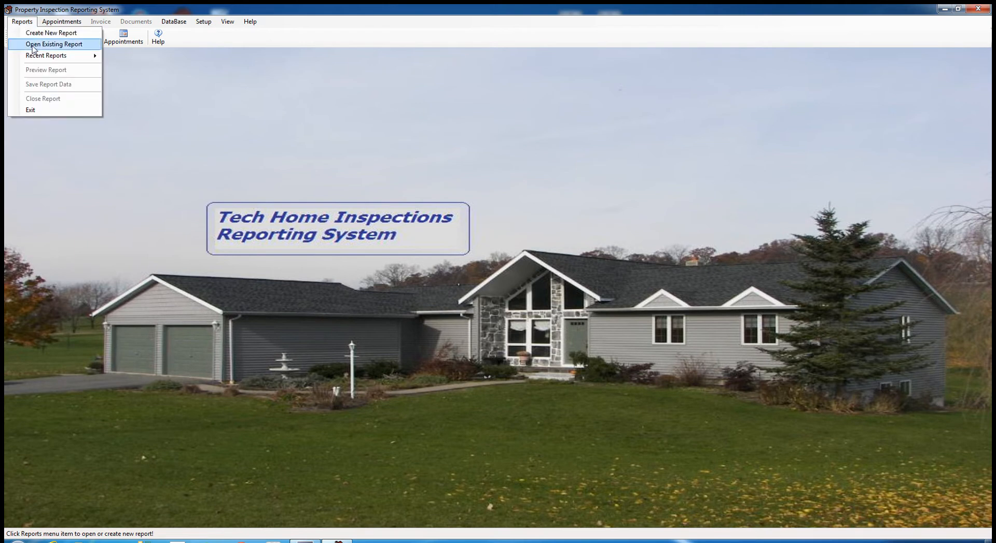
mouse_move(57, 55)
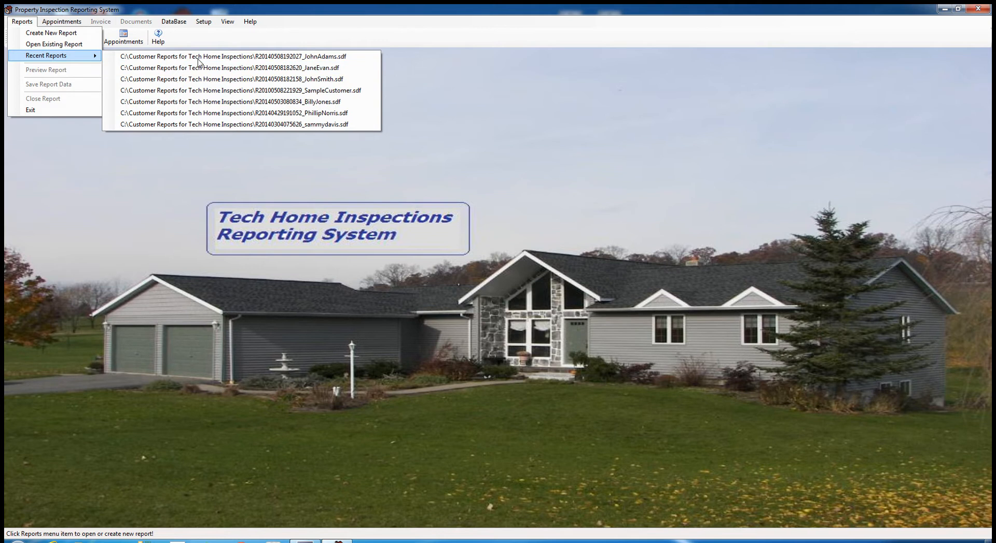
left_click(255, 58)
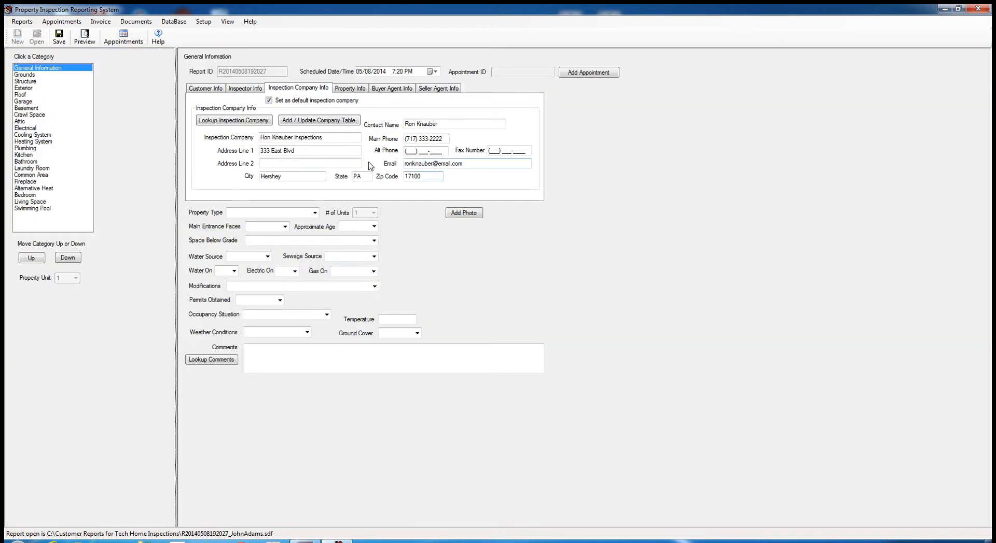
left_click(22, 21)
left_click(50, 101)
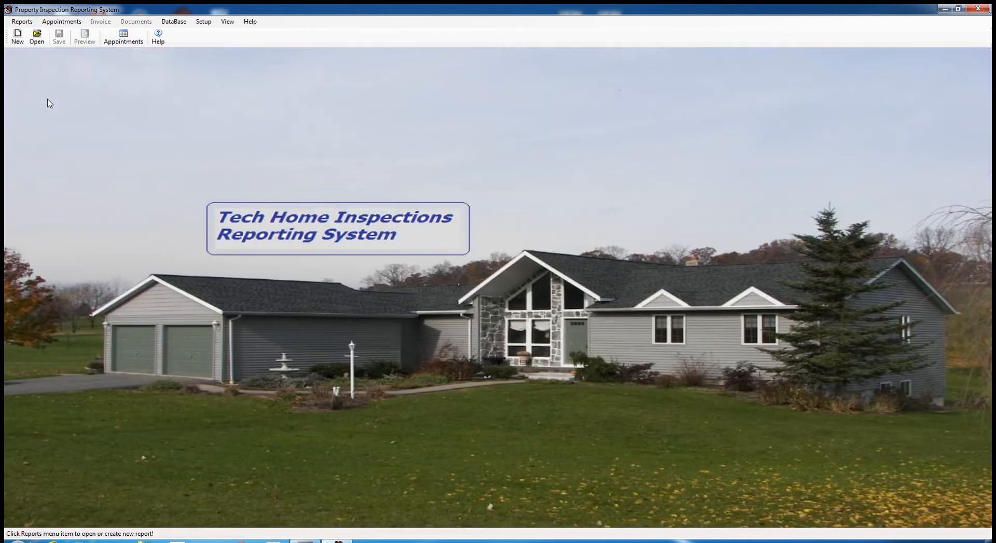
- Create a new report with the customer's name and main phone, save it, and show Customer Info
left_click(21, 23)
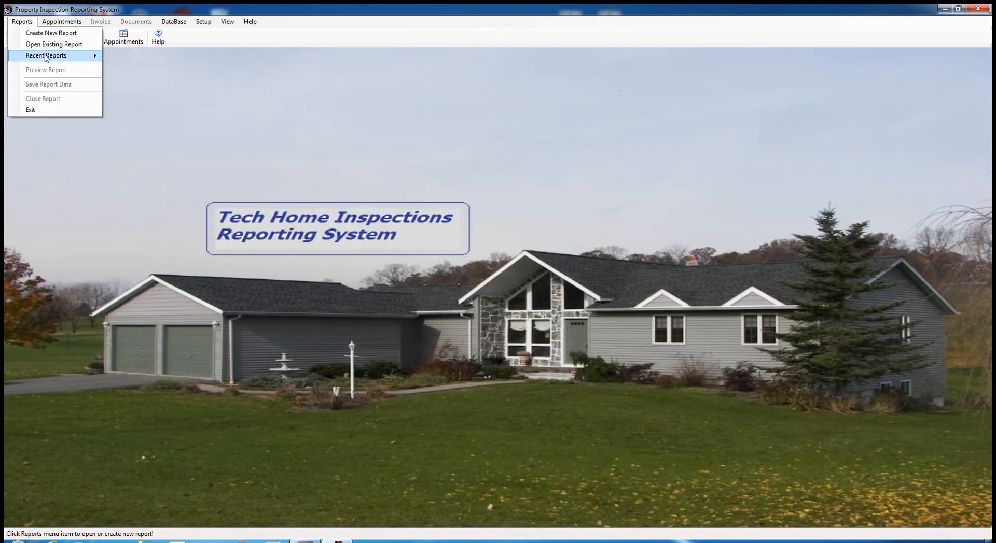
left_click(46, 35)
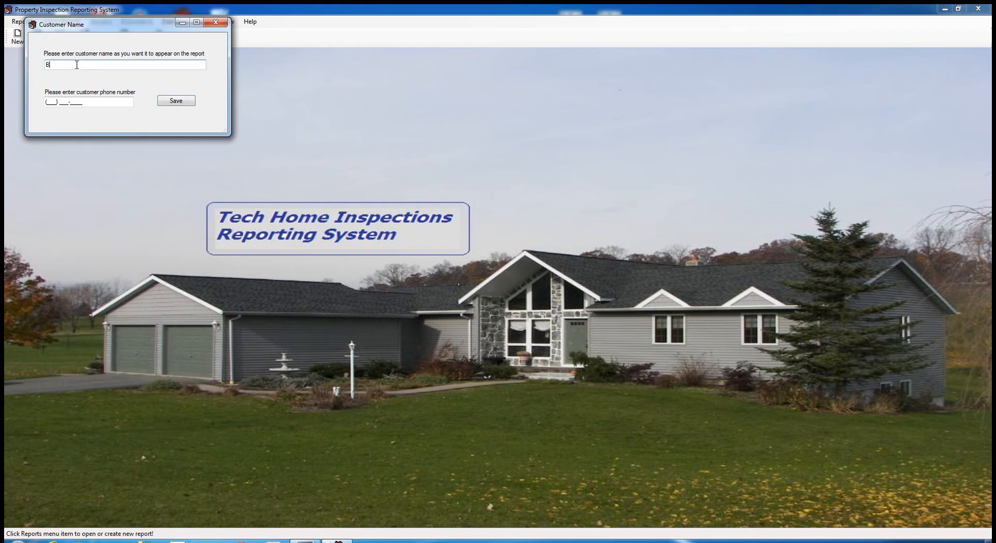
key("Tab")
type("663) 441-22")
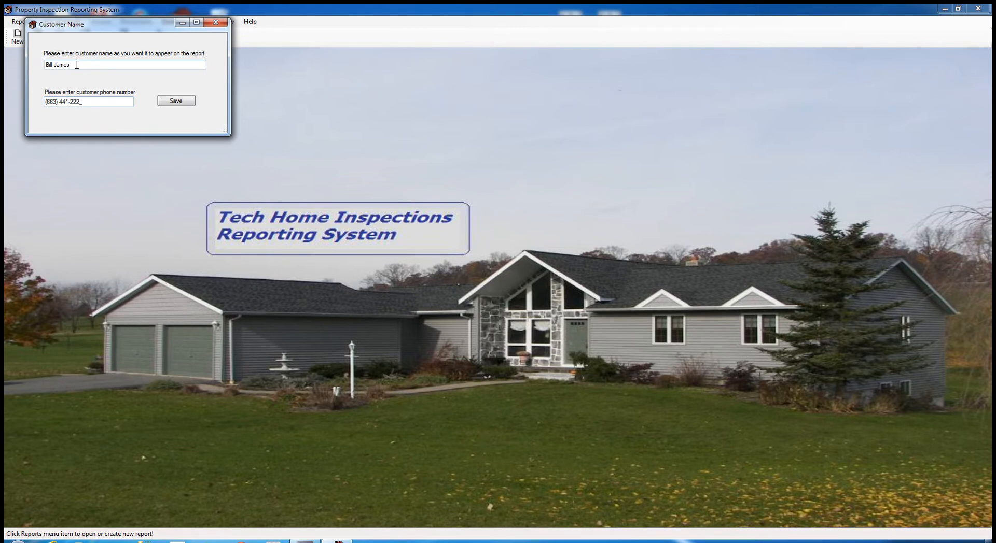
left_click(181, 101)
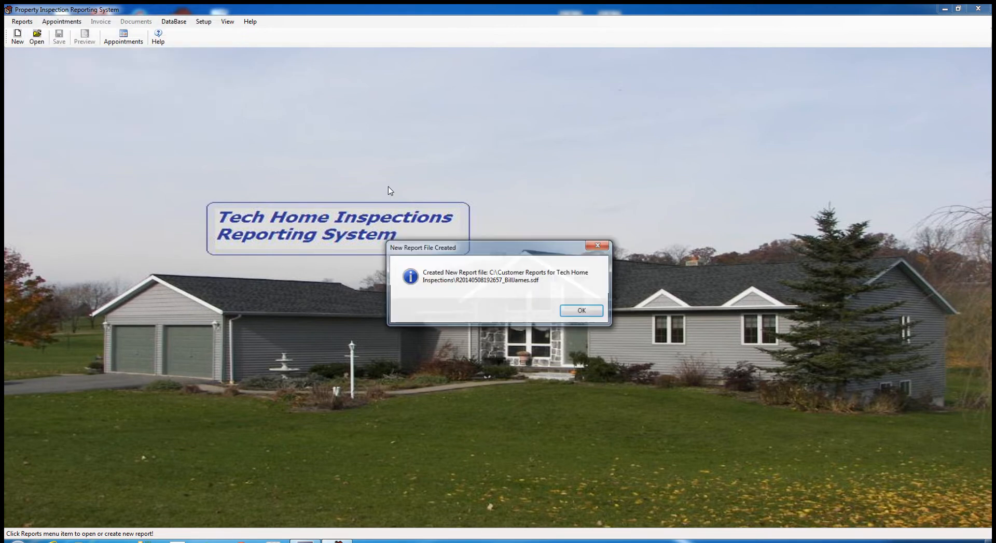
left_click(575, 314)
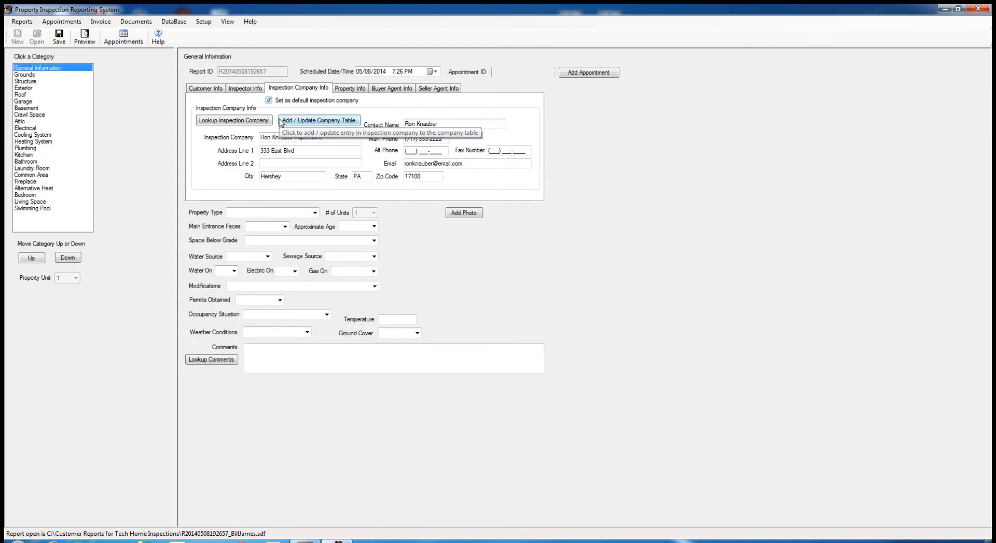
left_click(256, 89)
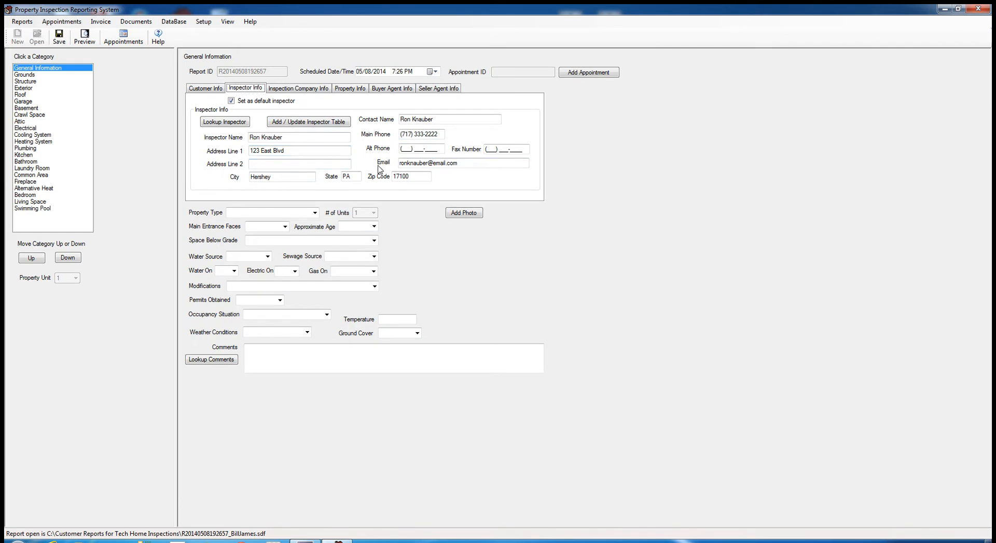
left_click(206, 89)
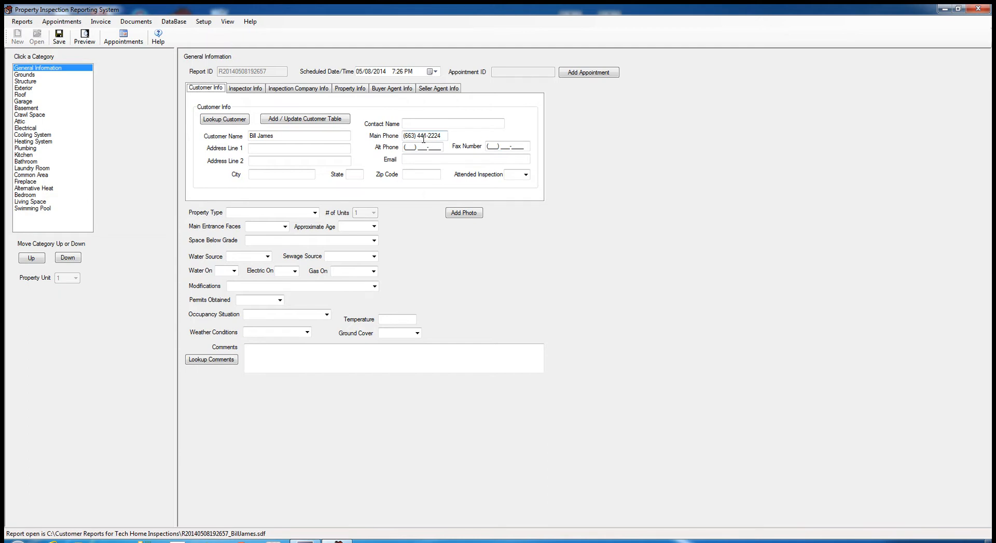
- Enter the customer's street address, city and state PA
left_click(255, 149)
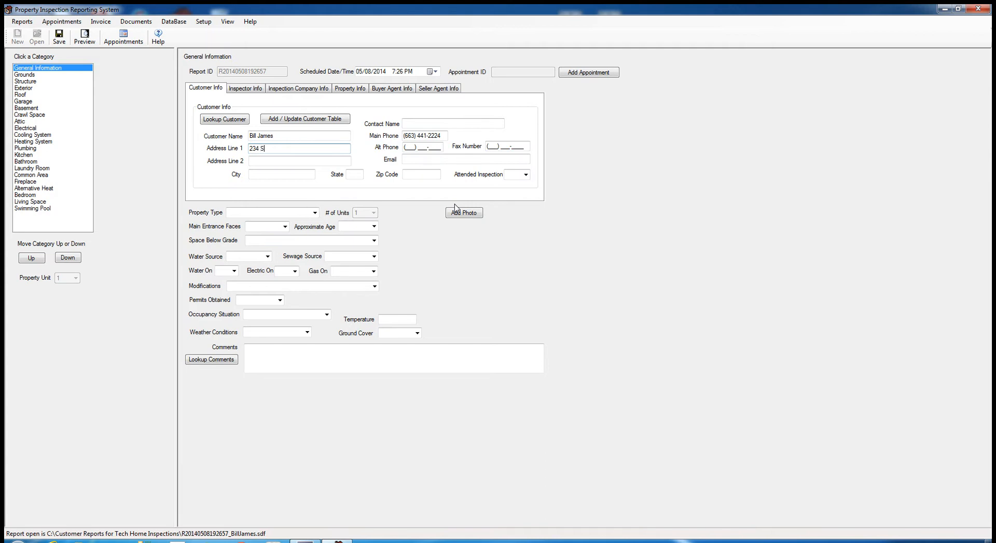
type("out")
key("Tab")
key("Tab")
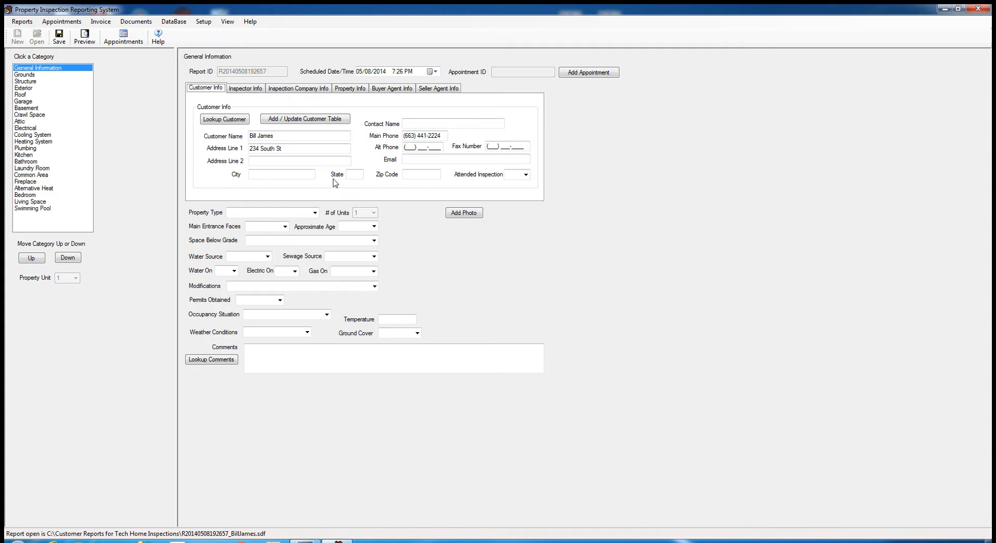
left_click(262, 174)
key("Tab")
type("PA")
- Fill in the customer's contact name, e-mail address and zip code
left_click(436, 123)
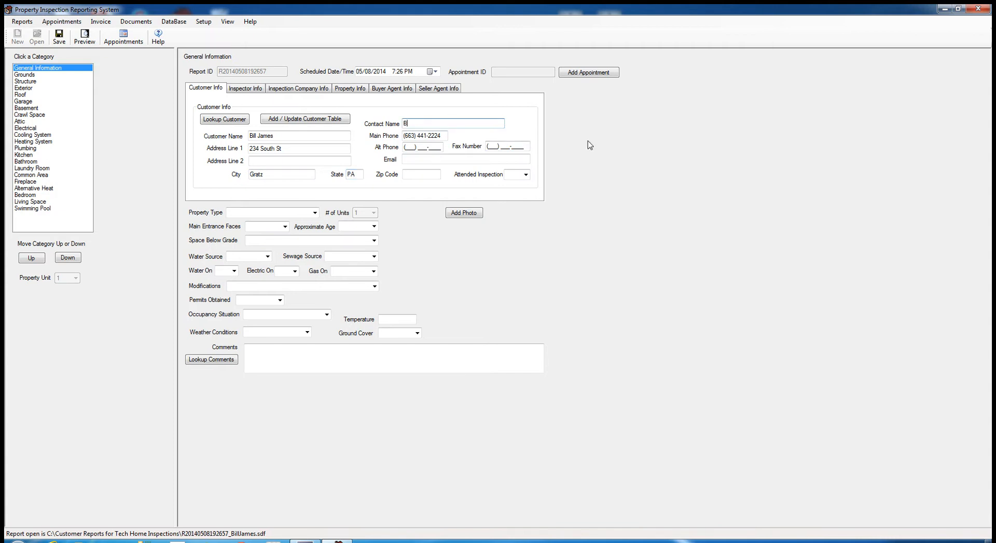
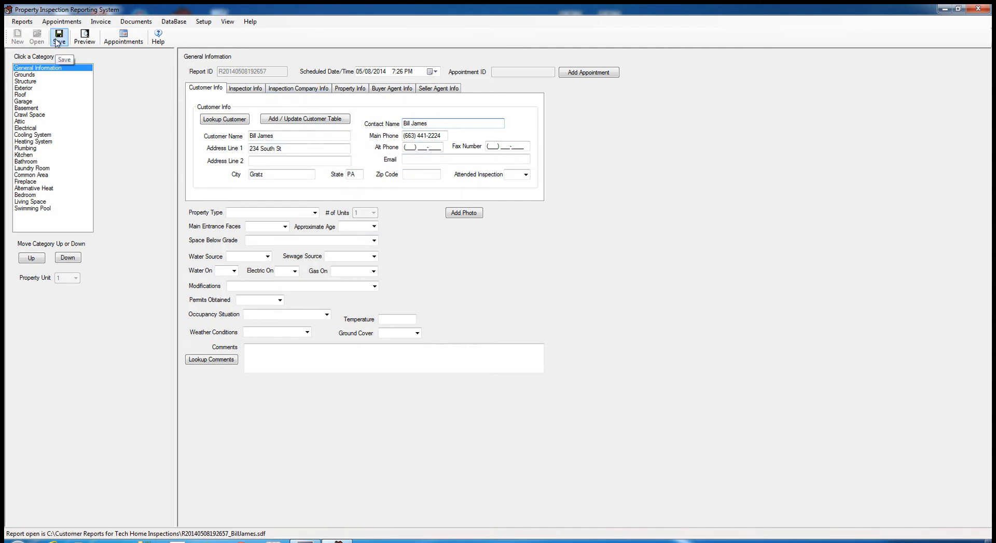
left_click(418, 160)
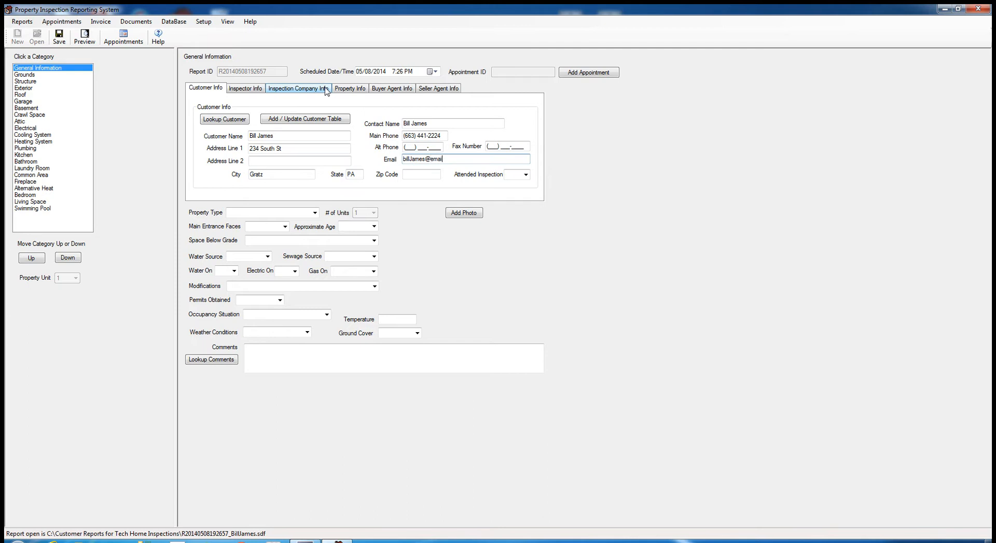
type(".com")
left_click(422, 174)
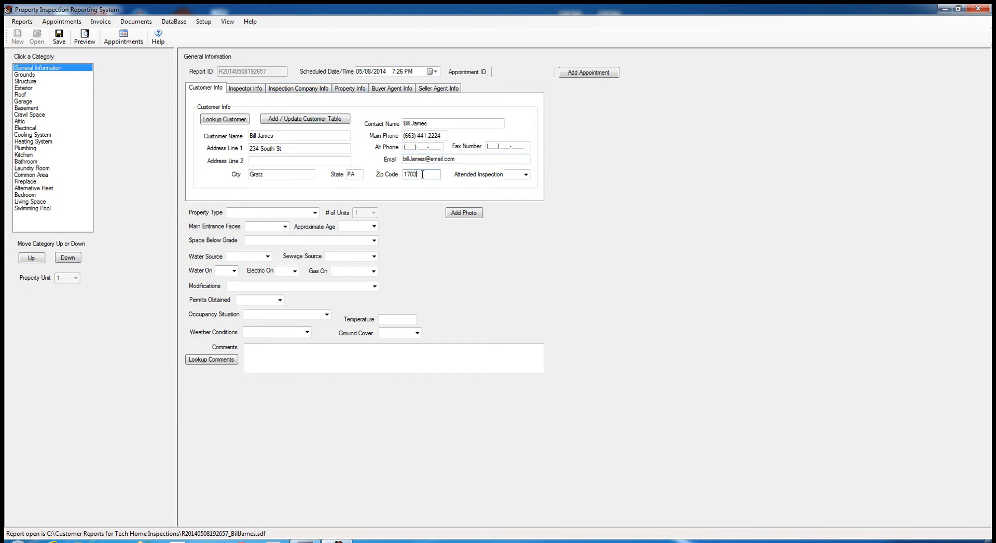
- Set Attended Inspection to Yes, save the report, and open the Customer Table
left_click(525, 175)
left_click(520, 184)
left_click(59, 37)
left_click(240, 121)
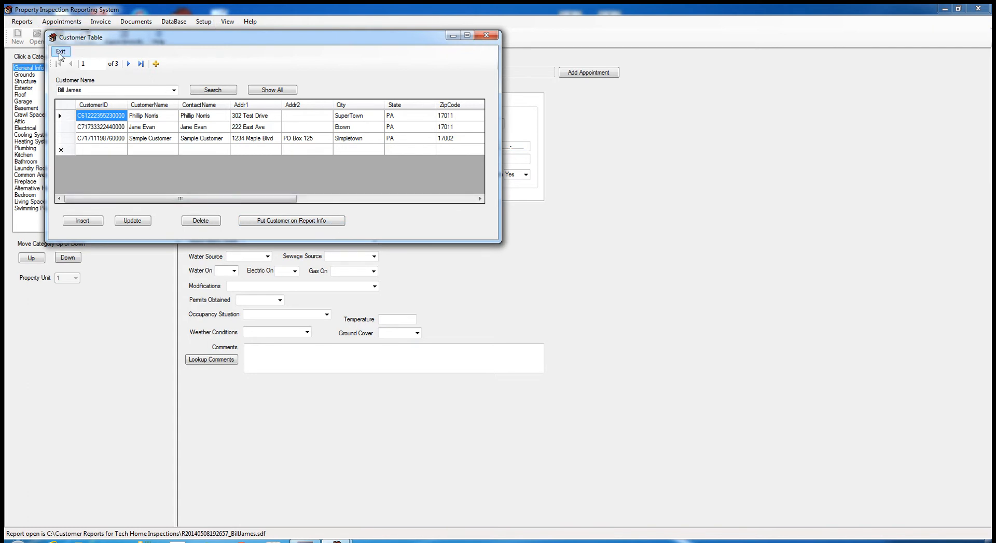
- Add this customer to the Customer Table and reopen it, now listing four customers
left_click(60, 52)
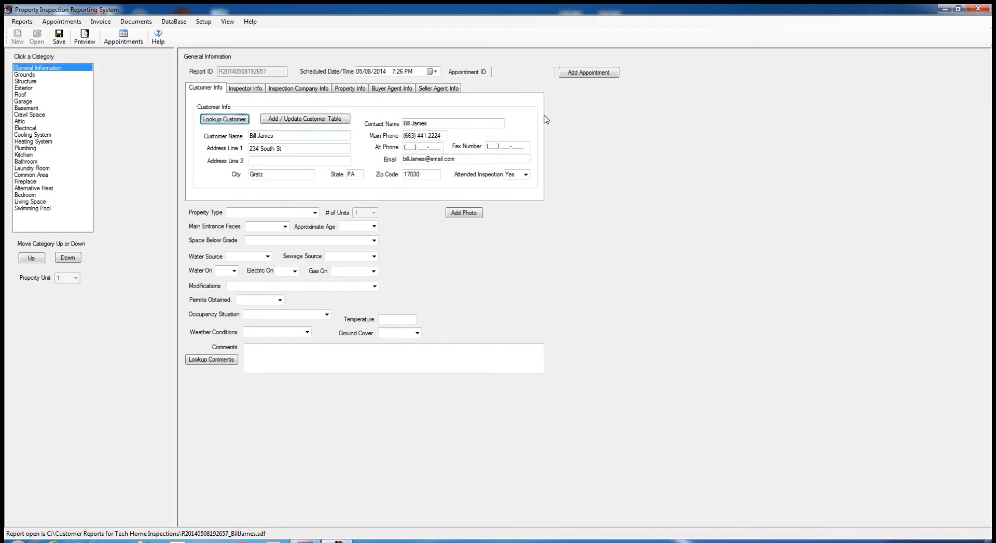
left_click(219, 121)
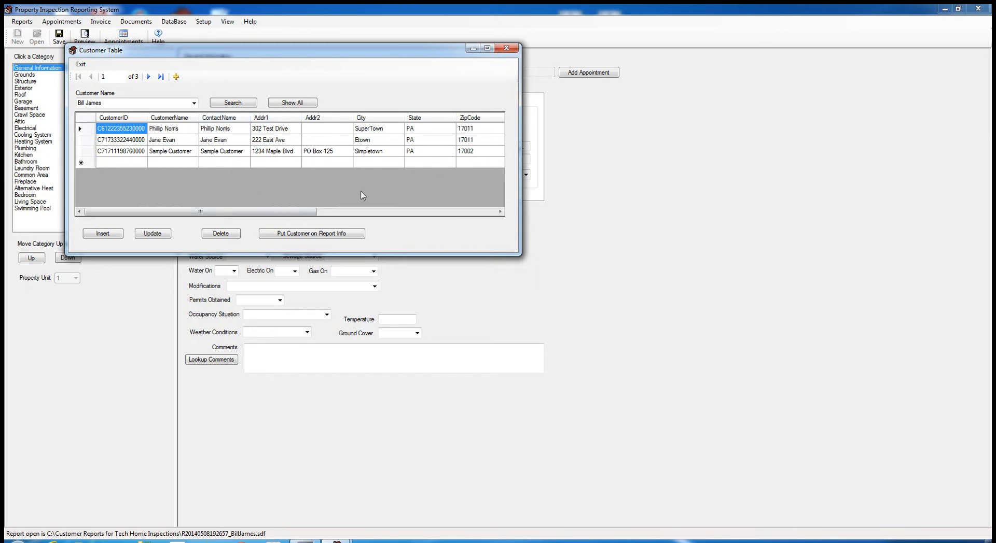
left_click(81, 65)
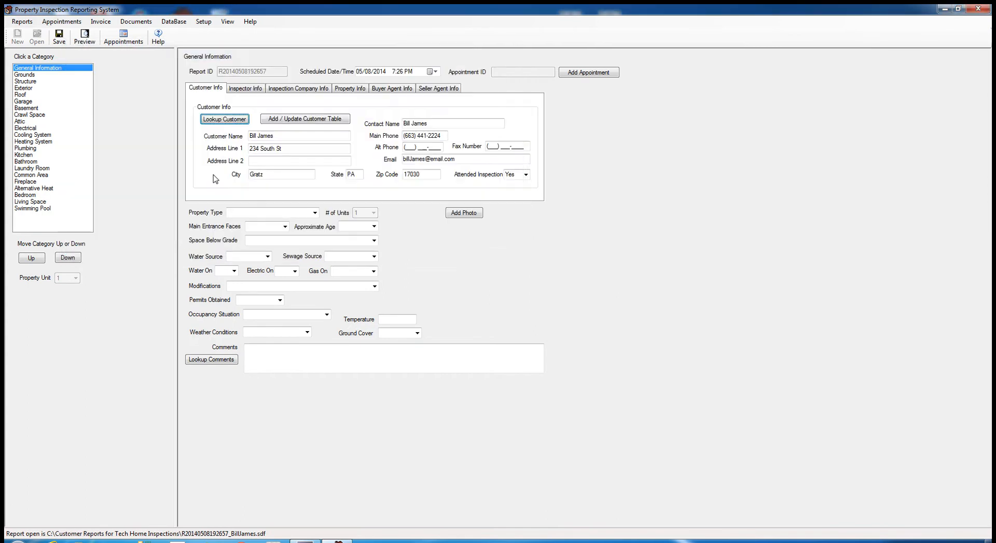
left_click(296, 121)
left_click(230, 121)
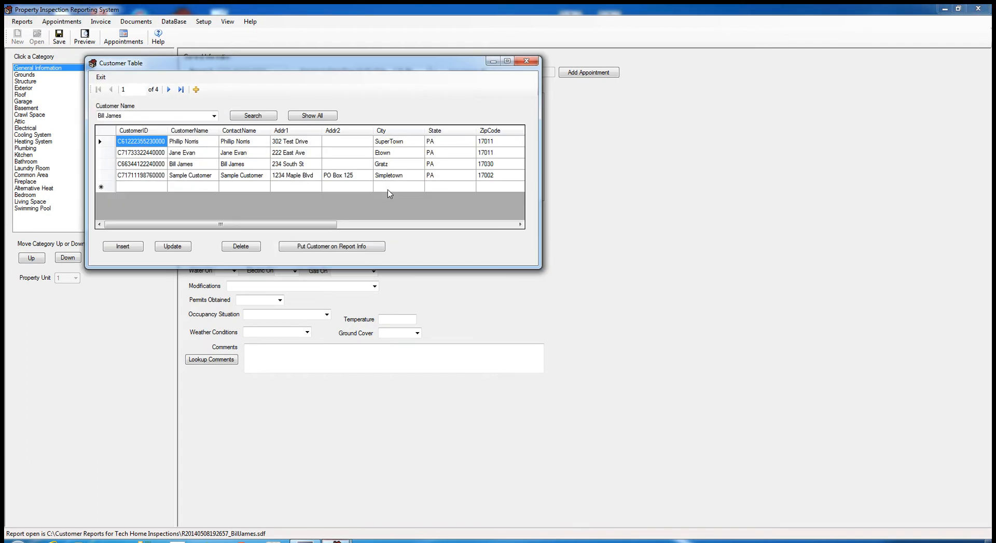
- Search the Customer Table by the customer's name and put the match onto the report
double_click(214, 117)
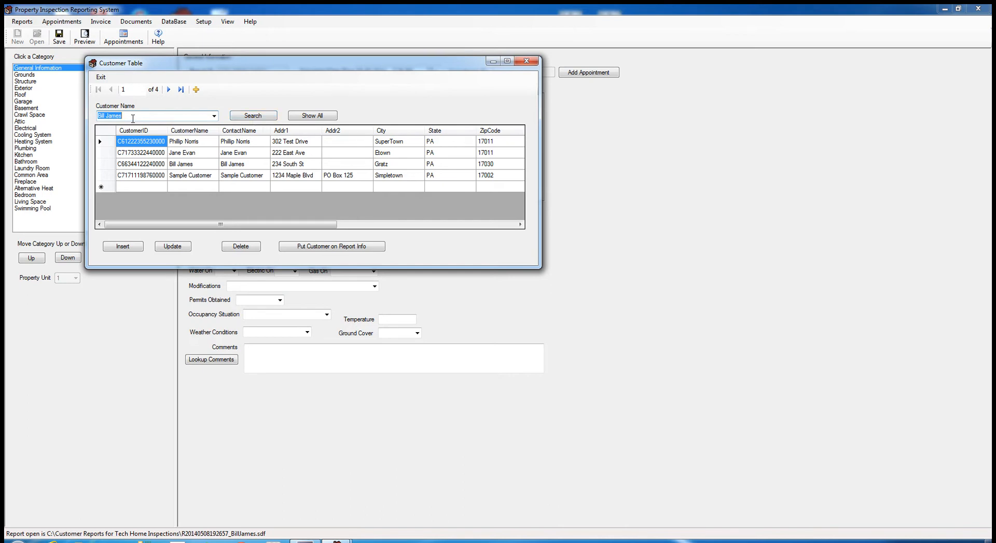
type("Bill")
left_click(232, 116)
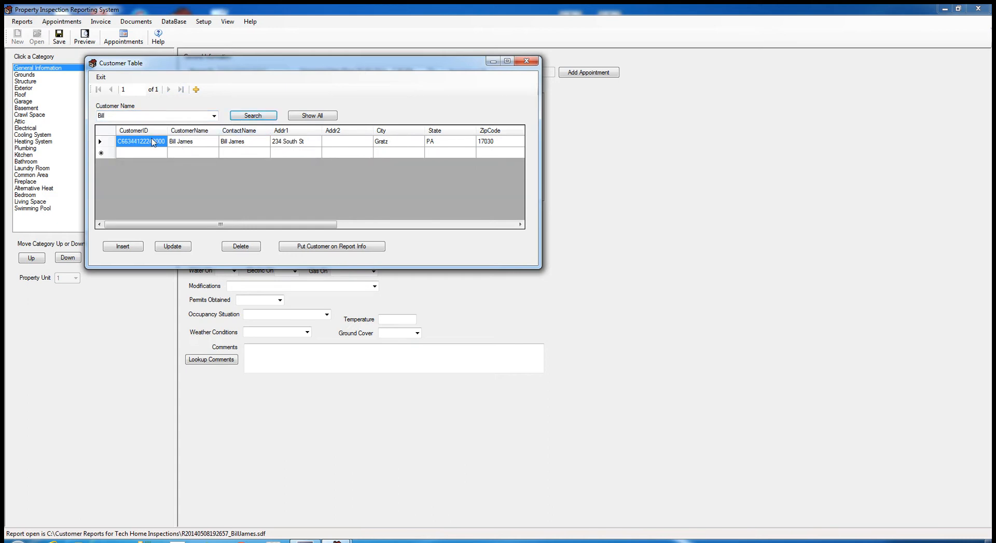
left_click(119, 117)
type("Ja")
key("BackSpace")
type("J")
left_click(268, 118)
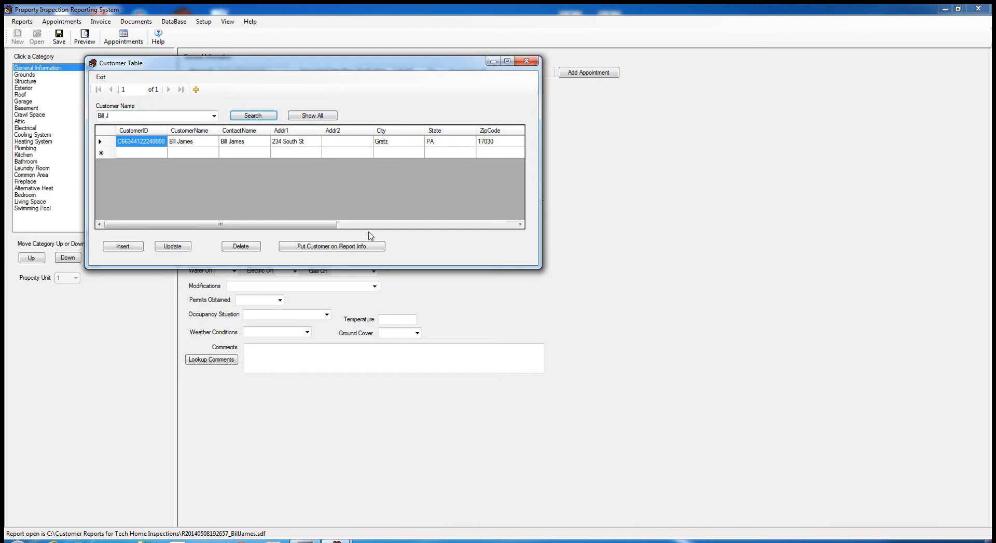
left_click(350, 251)
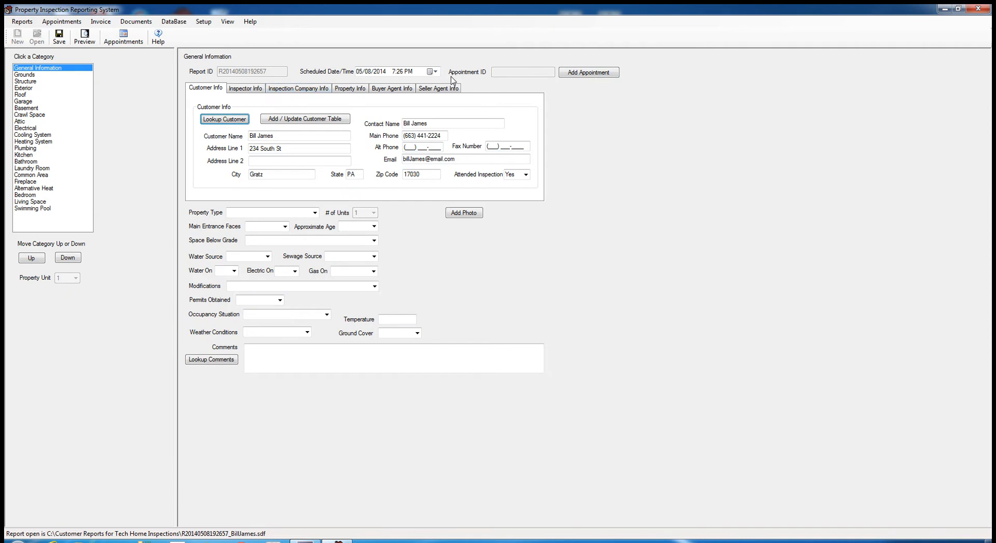
- Set the scheduled date to May 13, 2014 and the time to 11:30 AM
left_click(435, 72)
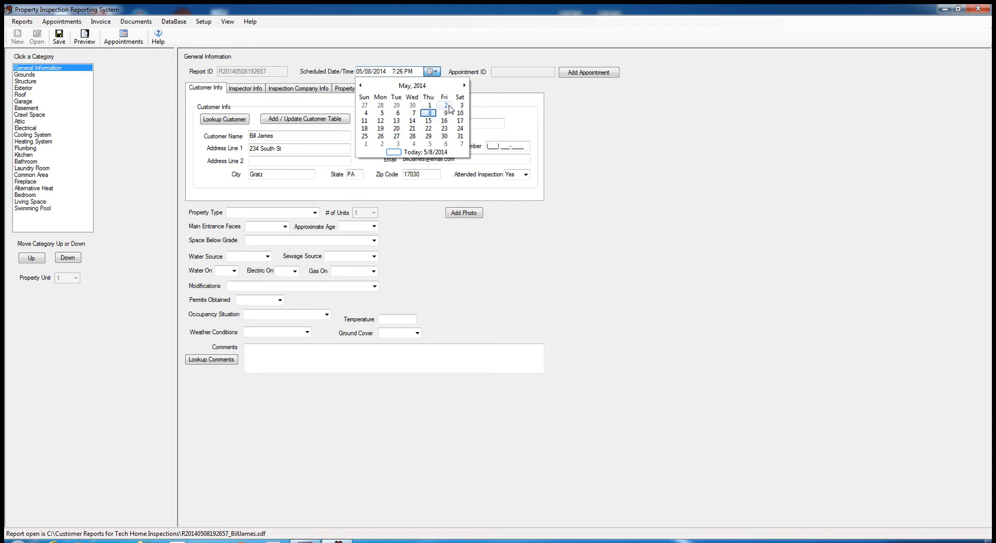
left_click(396, 121)
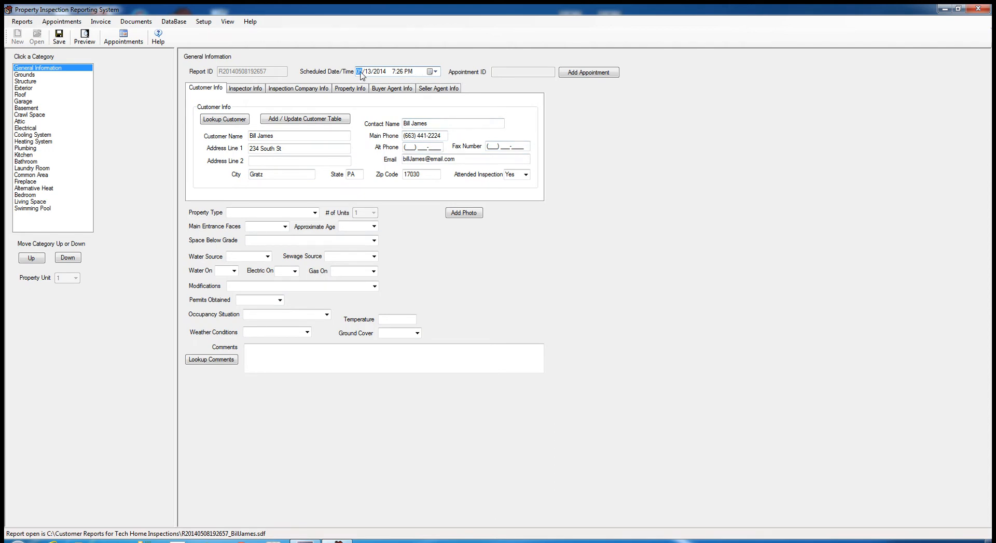
left_click(435, 72)
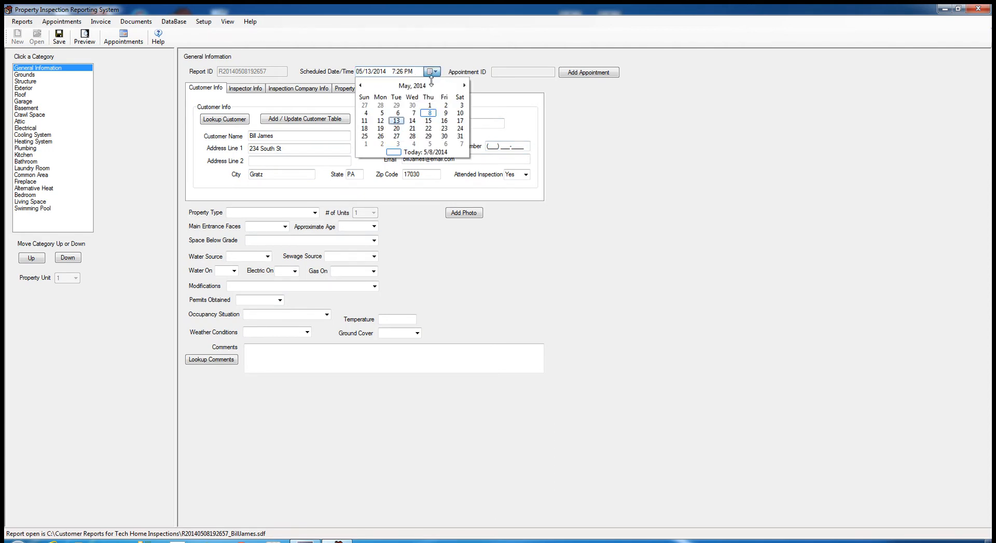
left_click(398, 122)
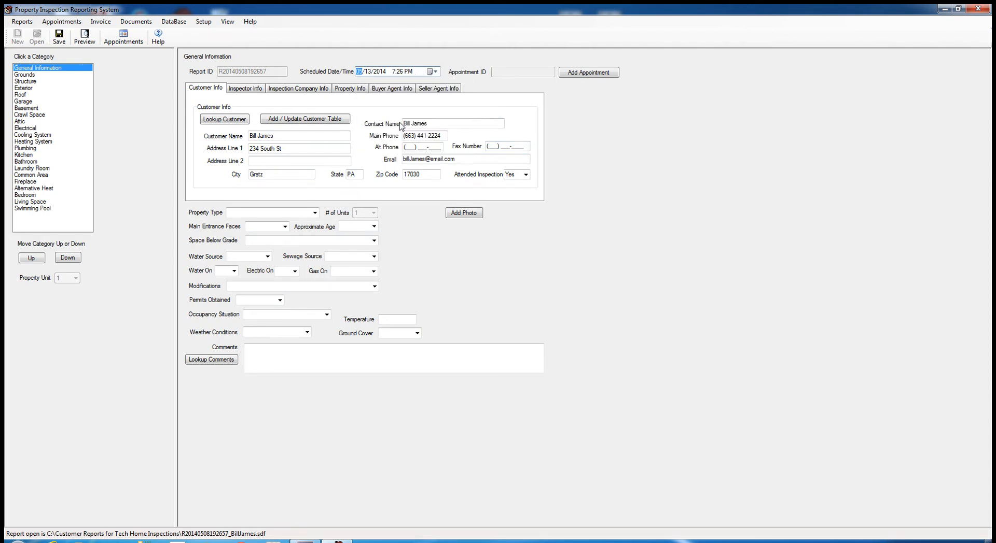
left_click(393, 72)
key("Tab")
left_click(399, 72)
left_click(409, 72)
- Add the inspection as a calendar appointment and dismiss the missing Property Type warning
left_click(581, 76)
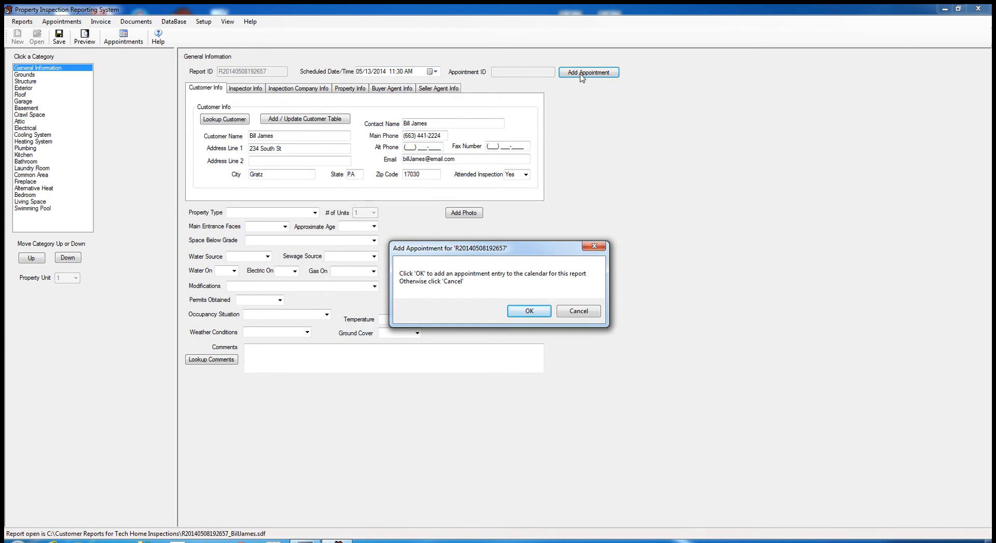
left_click(548, 313)
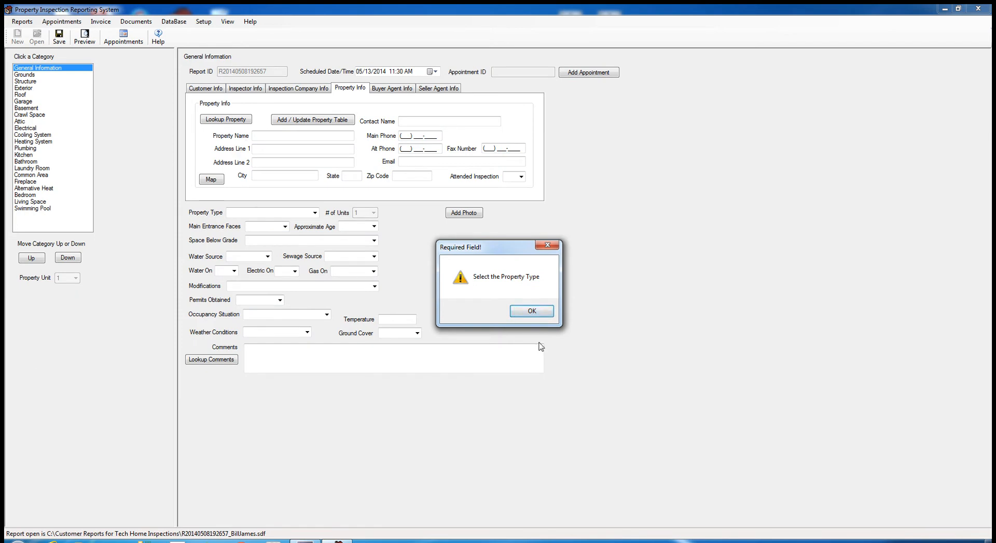
left_click(545, 315)
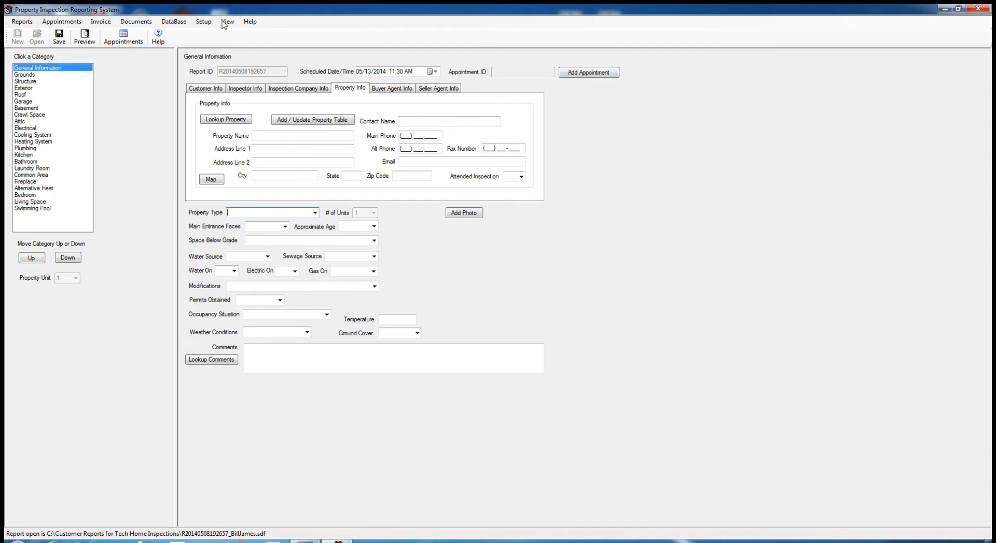
left_click(247, 21)
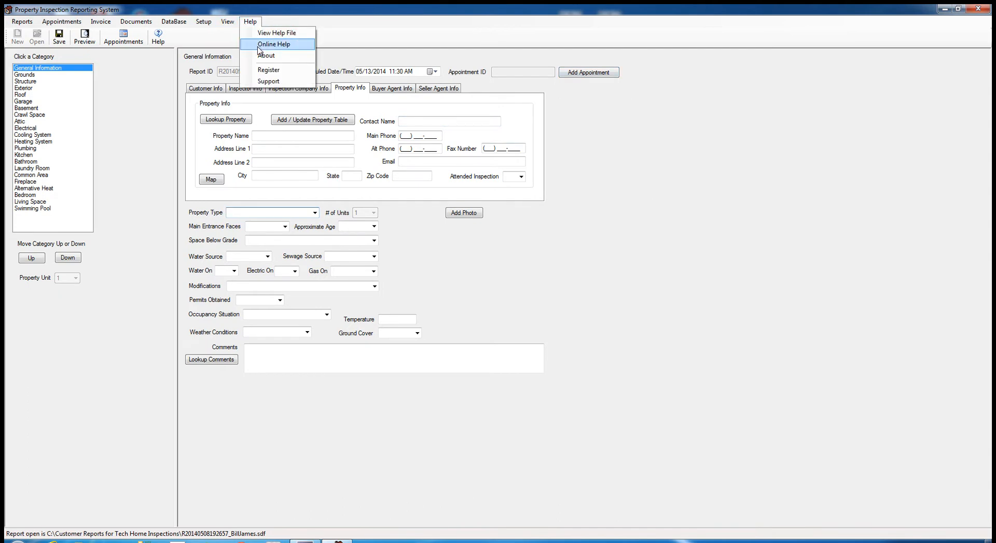
left_click(674, 130)
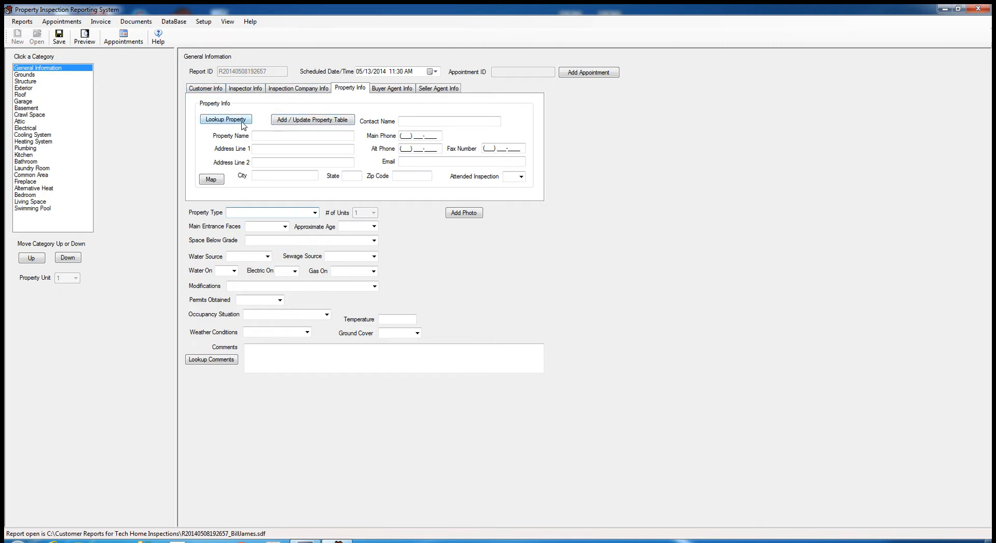
- Enter the property name, ending in 'Ranch Home'
left_click(268, 137)
type("Bill")
key("BackSpace")
key("BackSpace")
key("BackSpace")
type("Connie 's")
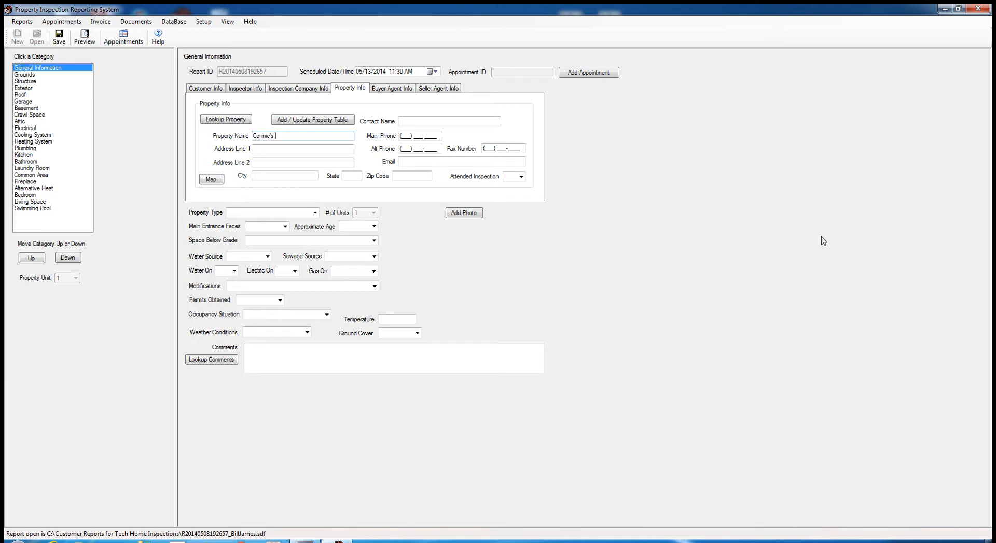
key("BackSpace")
key("BackSpace")
type("Ranch Home")
double_click(271, 137)
left_click(310, 136)
left_click_drag(307, 136, 187, 107)
- Fill in the property's street address, city, state PA, contact name and main phone
left_click(283, 148)
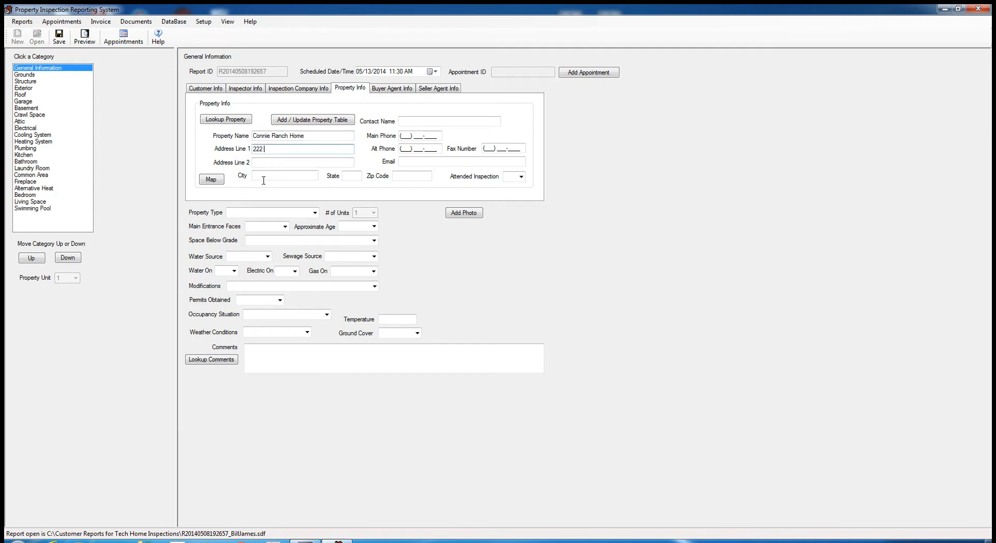
key("Tab")
key("Tab")
type("Etown")
key("Tab")
type("PA")
left_click(480, 121)
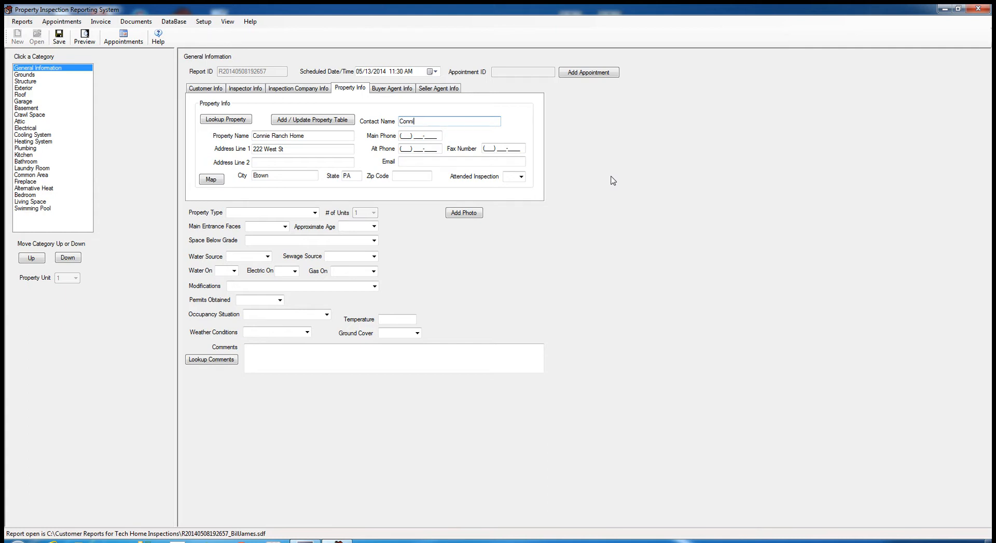
key("Tab")
type("717) 111-4444")
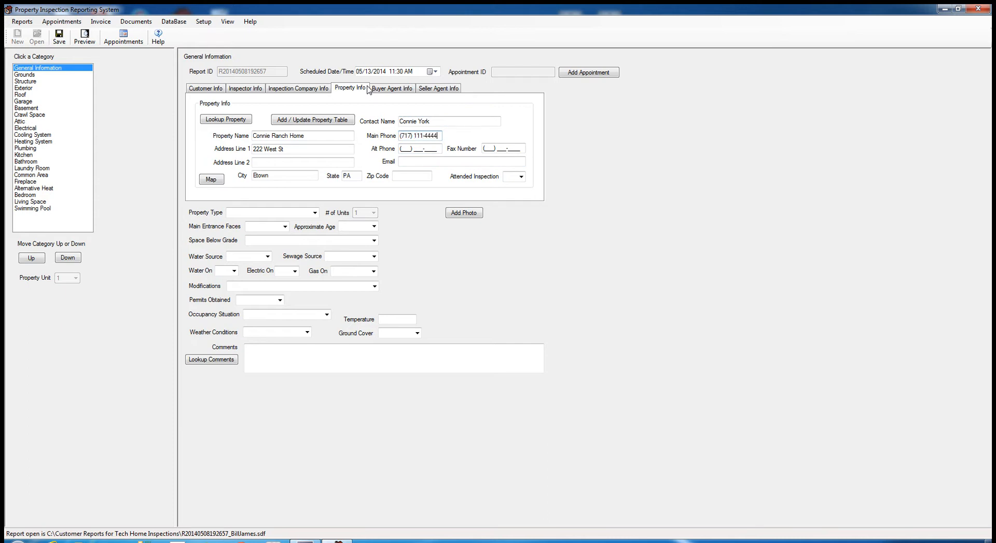
- Set Attended Inspection to No, enter the property zip code, and save
left_click(520, 177)
left_click(522, 178)
left_click(522, 178)
left_click(511, 193)
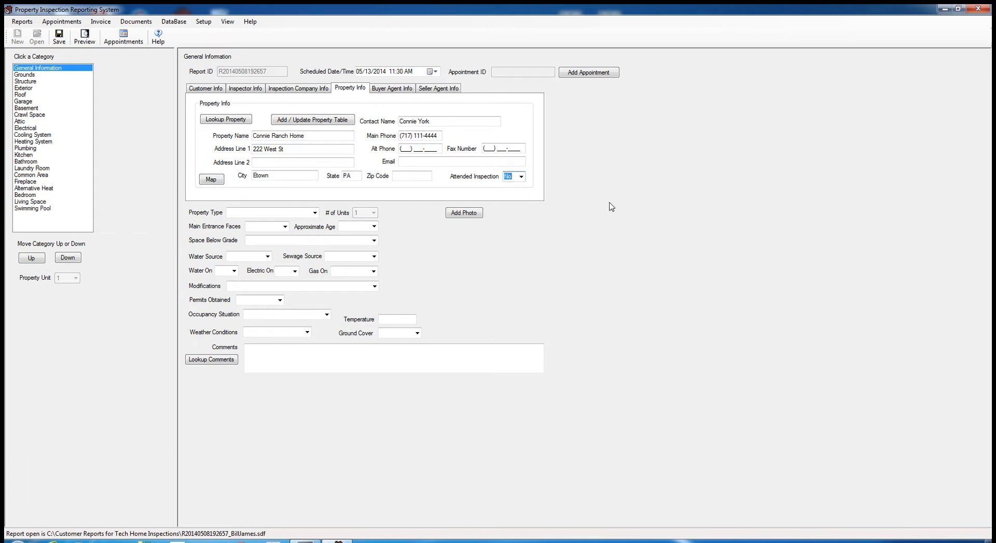
left_click(399, 176)
type("173223")
left_click(64, 40)
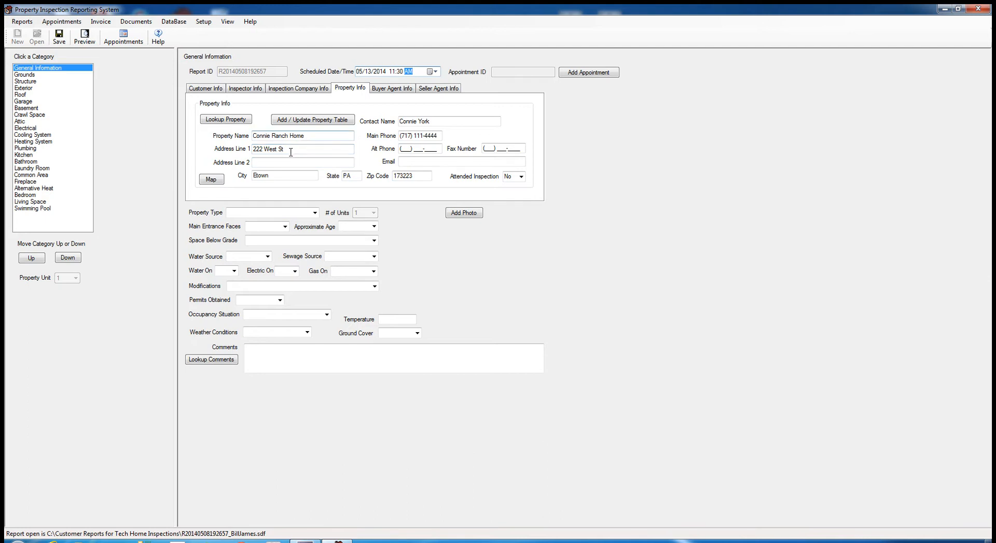
- Correct the property's street address, city and zip code, then save again
left_click_drag(290, 152, 230, 145)
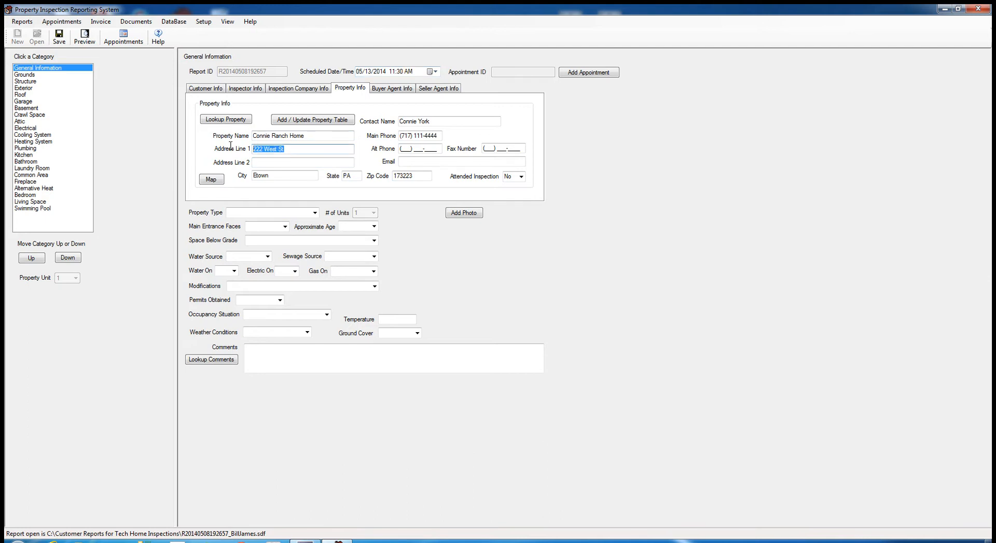
double_click(255, 175)
type("Gratz")
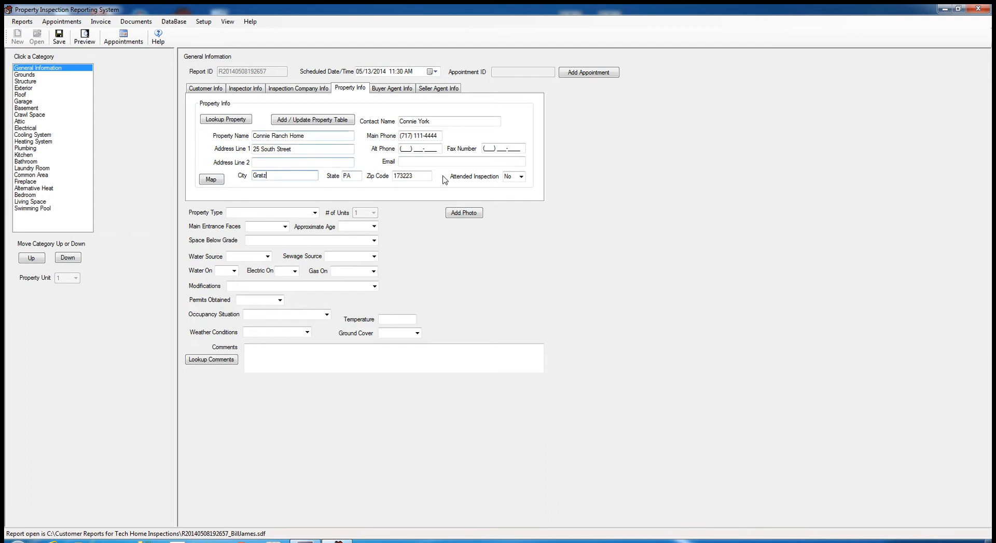
left_click(415, 176)
key("BackSpace")
key("BackSpace")
key("BackSpace")
key("BackSpace")
key("BackSpace")
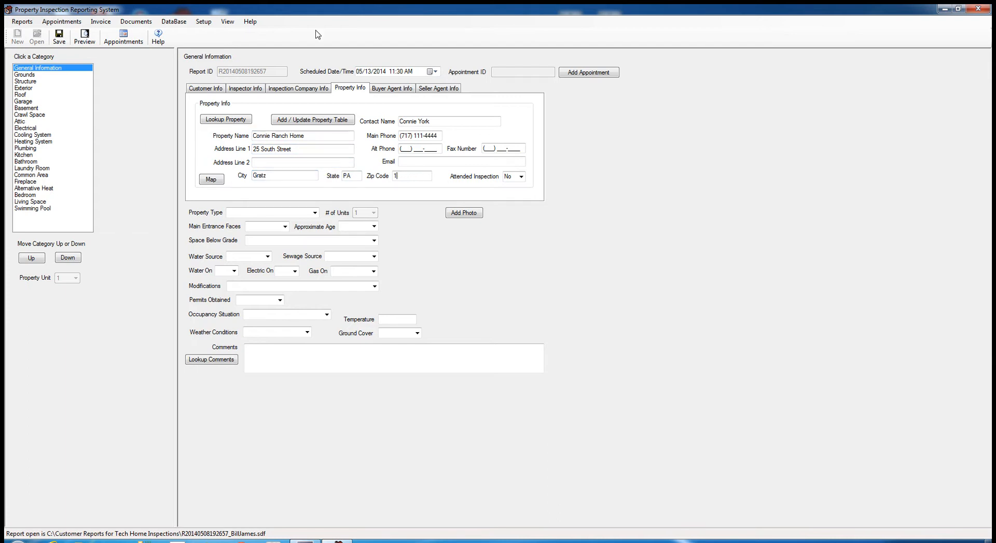
type("17030")
left_click(60, 39)
- Set Property Type to Single Family, add the property to the Property Table, and verify it
left_click(301, 122)
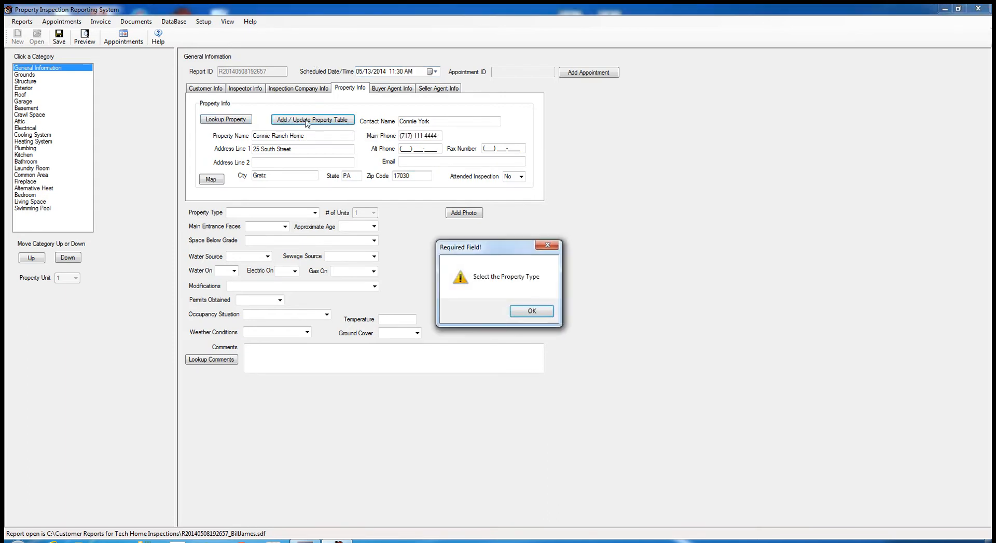
left_click(512, 314)
left_click(314, 213)
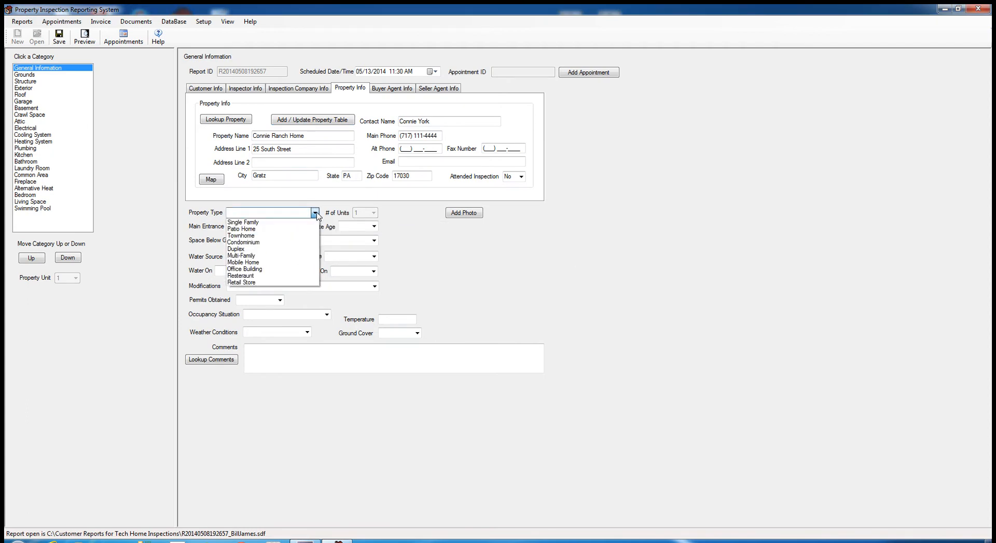
left_click(272, 223)
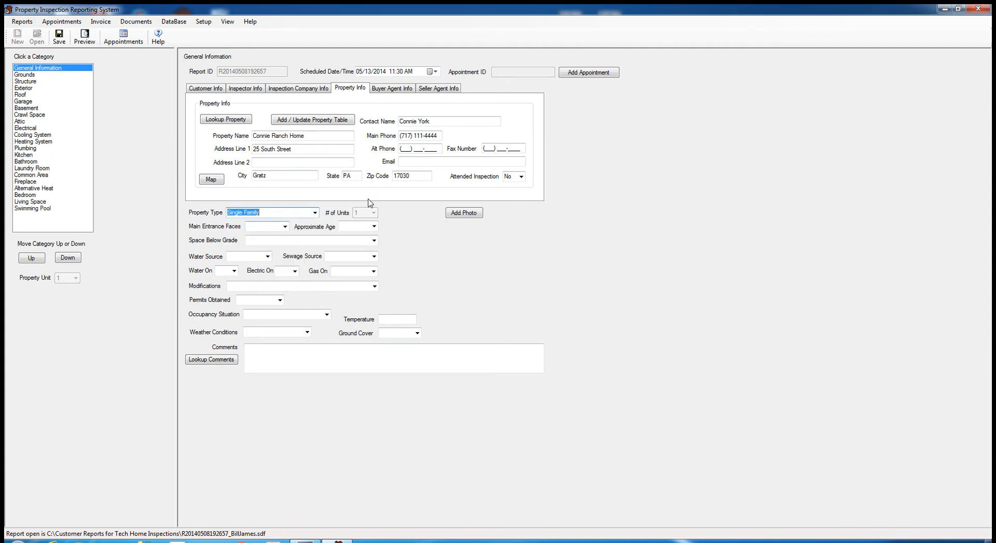
left_click(327, 124)
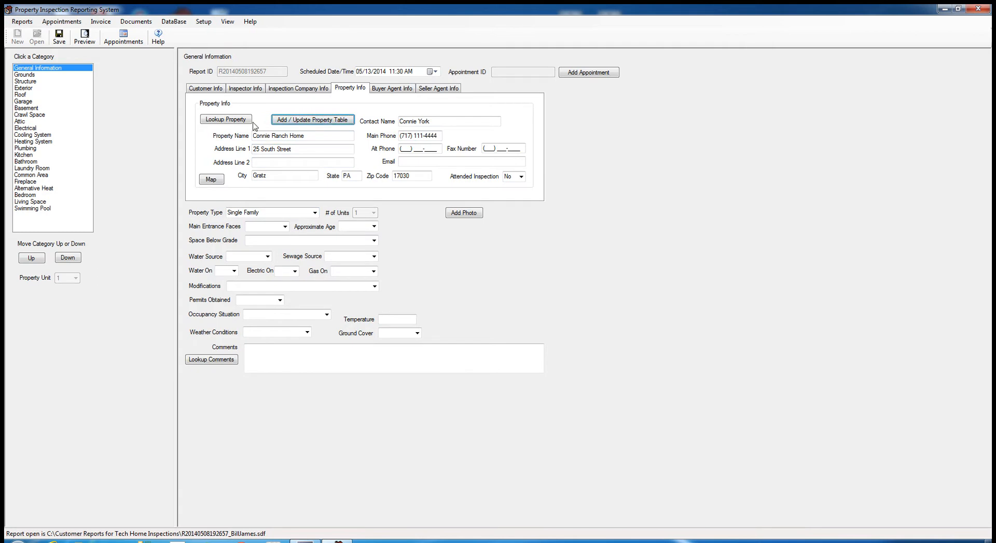
left_click(235, 123)
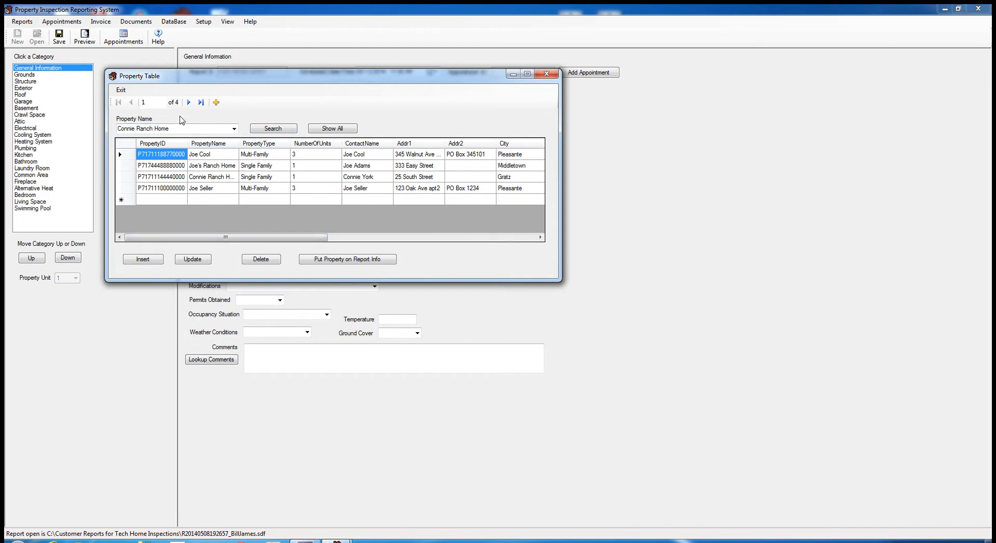
left_click(124, 91)
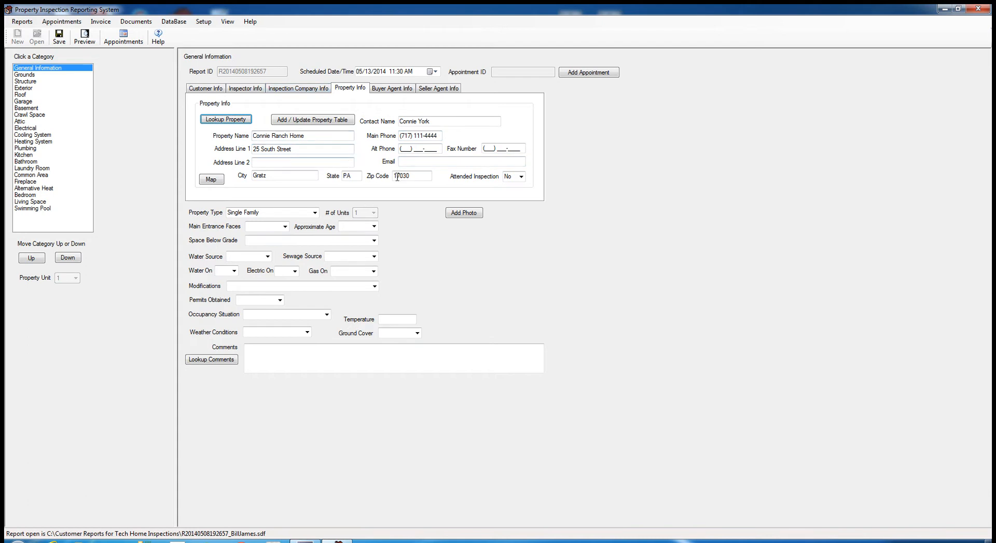
left_click(211, 181)
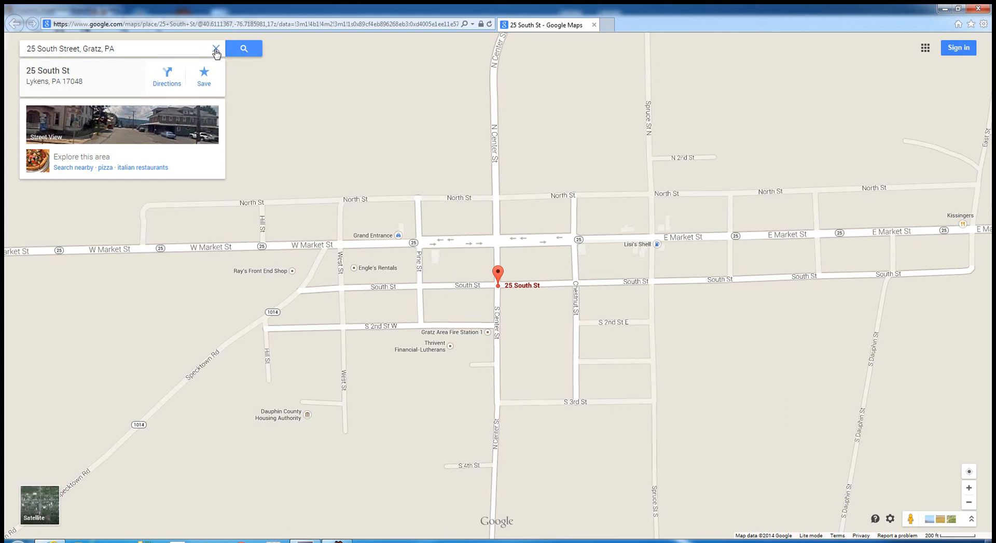
left_click(594, 25)
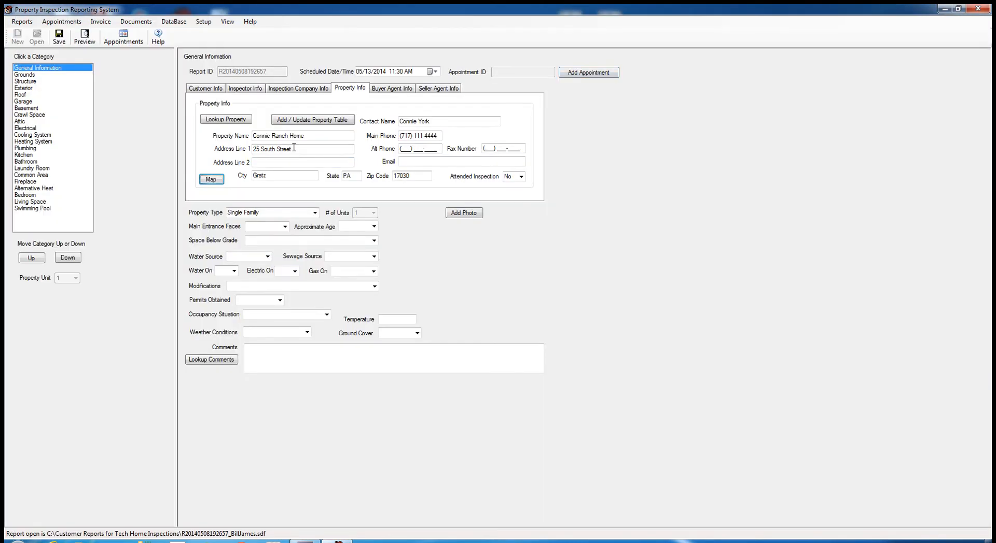
left_click_drag(291, 148, 264, 147)
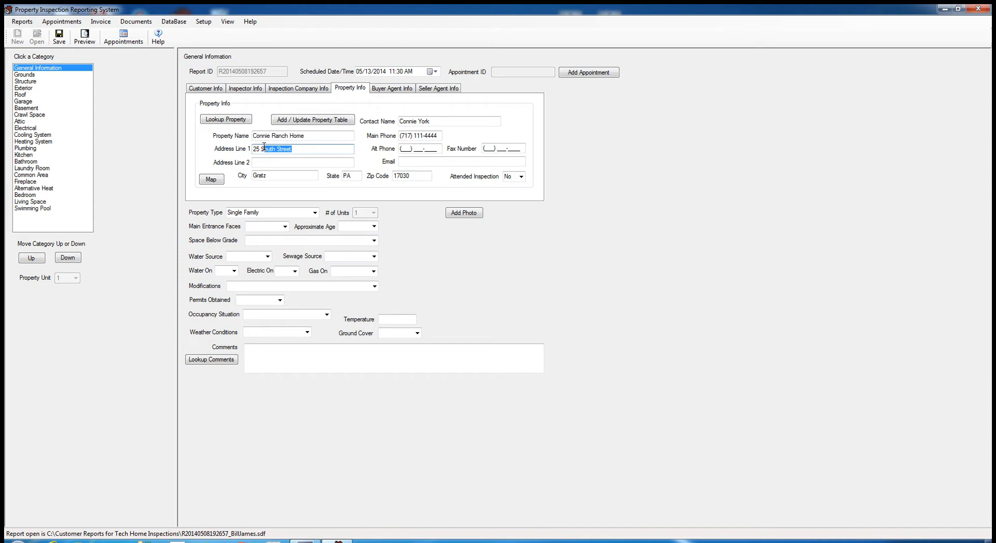
left_click(302, 144)
key("BackSpace")
key("BackSpace")
type("e")
left_click(60, 40)
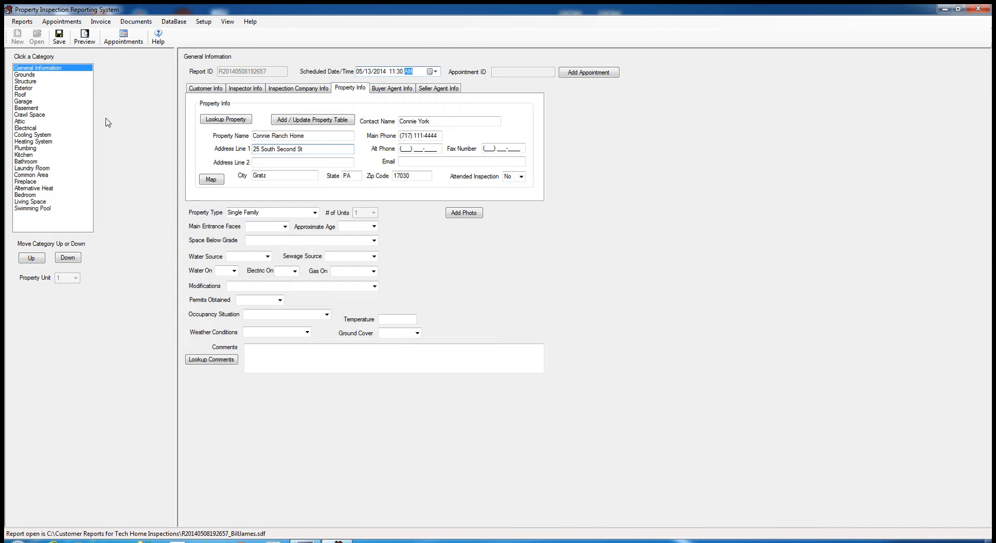
left_click(210, 179)
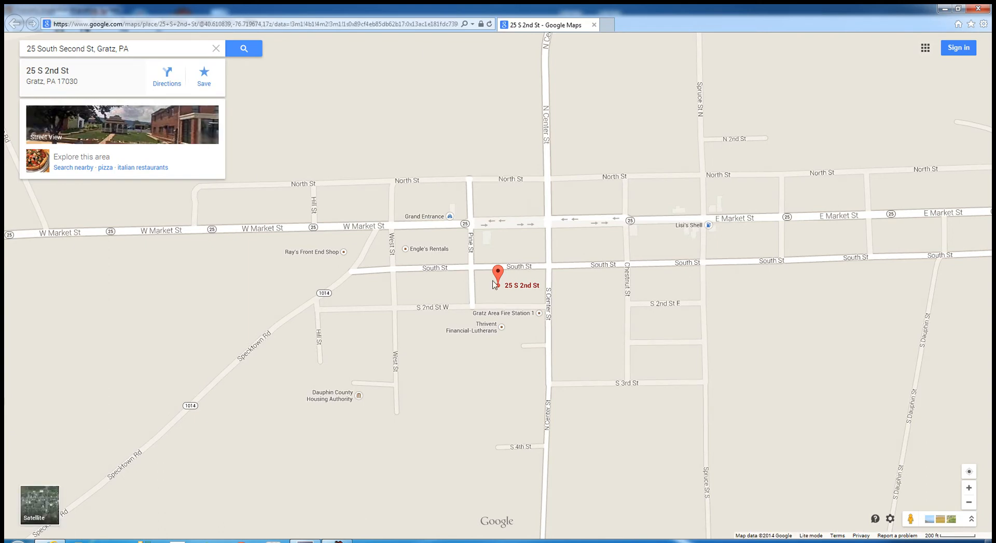
left_click(169, 87)
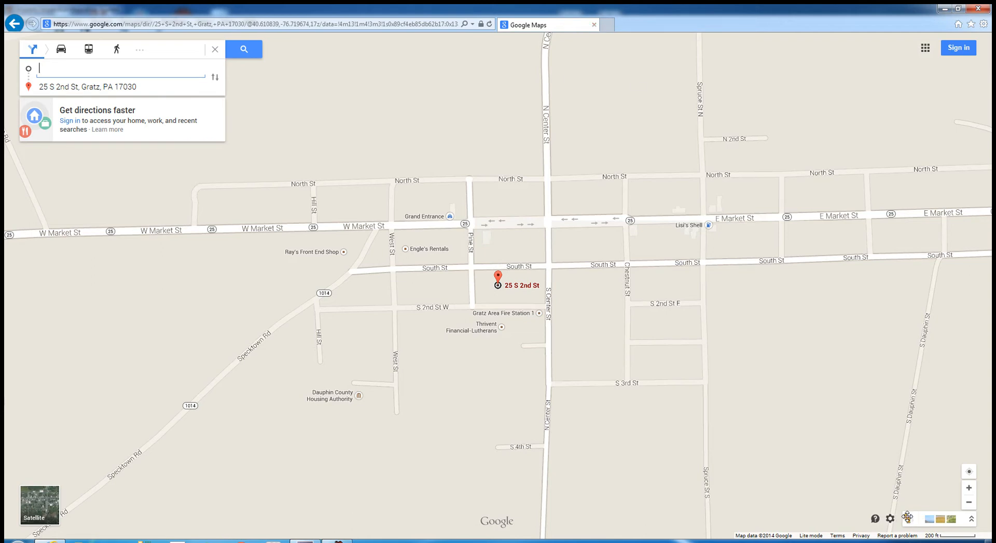
mouse_move(907, 518)
left_mouse_down()
mouse_move(499, 260)
mouse_move(498, 272)
left_mouse_up()
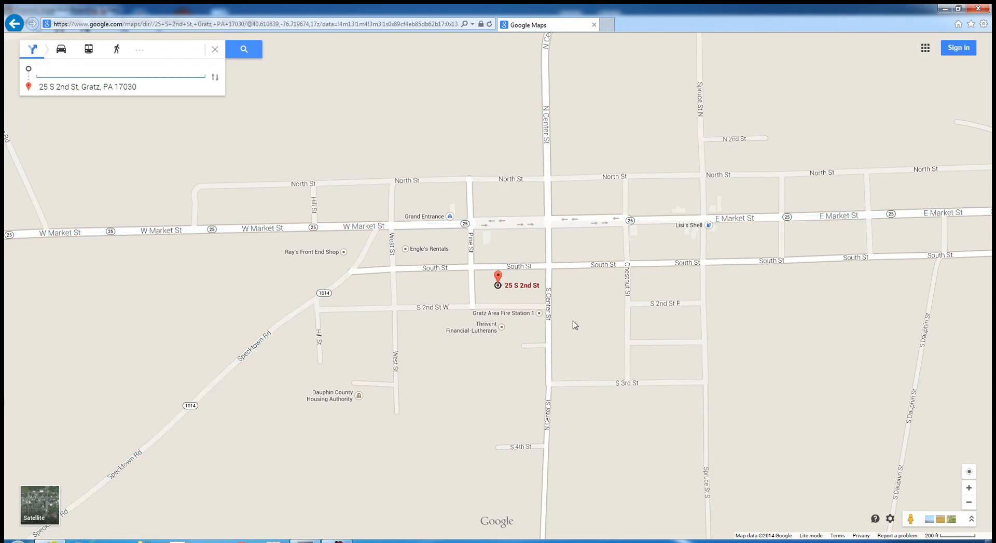
left_click(594, 25)
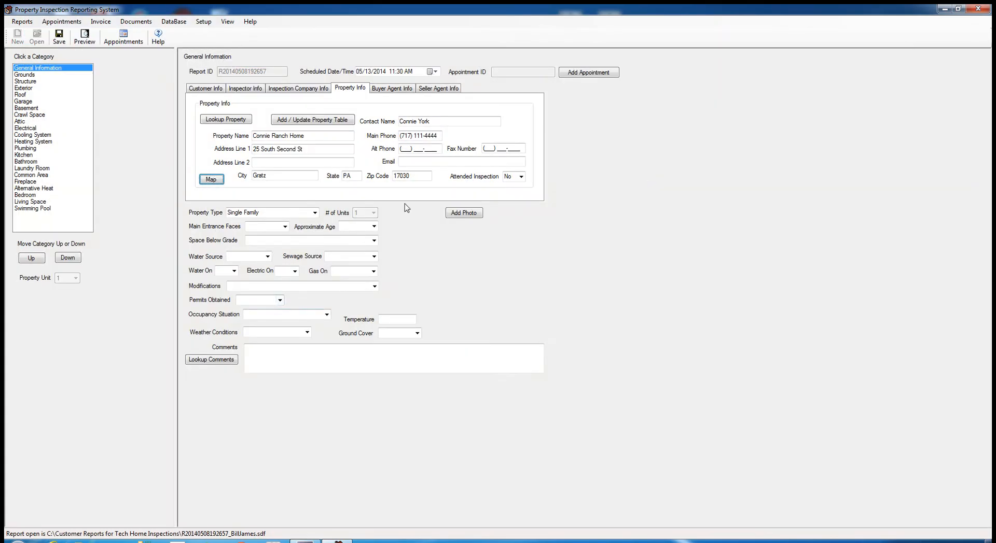
- Save the report and attach the Lighthouse sample picture as the property photo
left_click(59, 38)
left_click(460, 214)
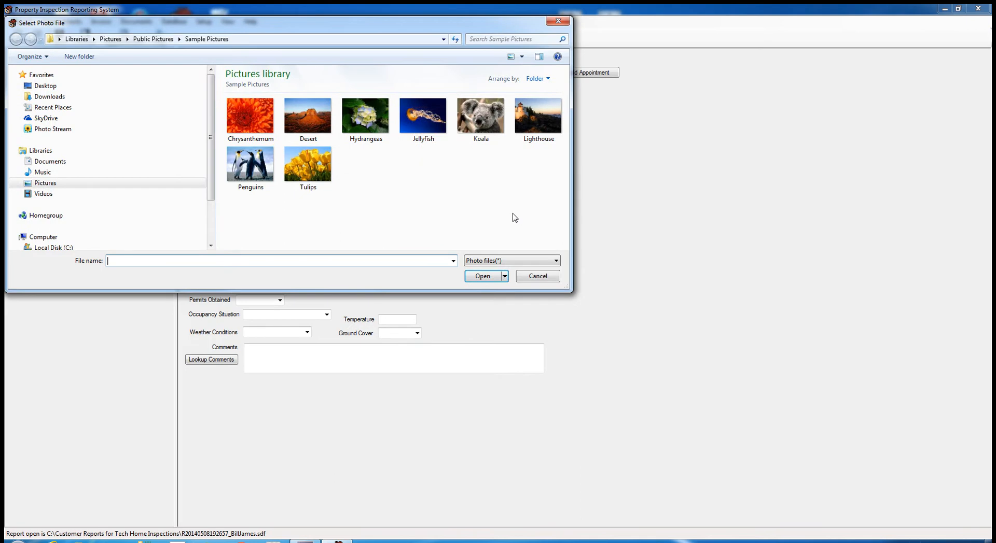
left_click(532, 129)
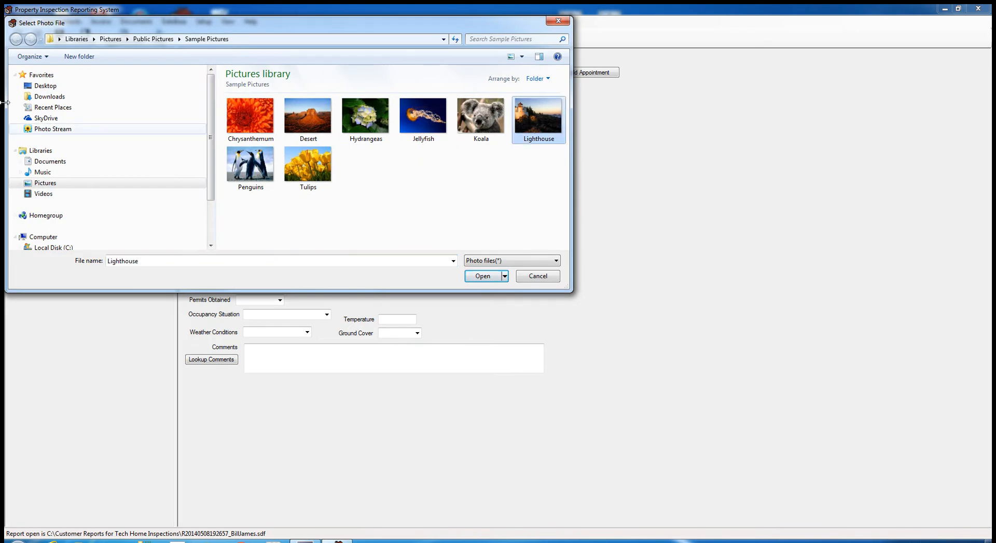
left_click(482, 277)
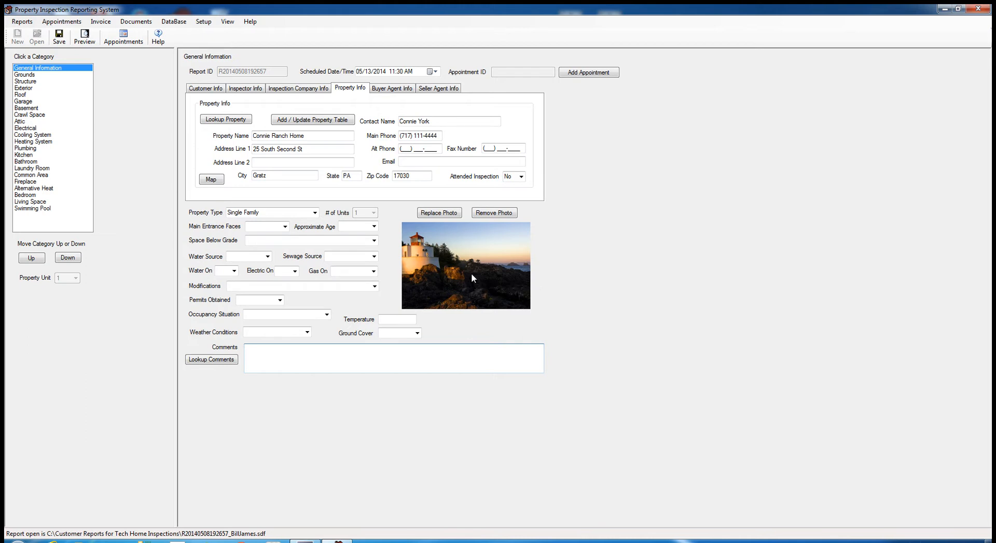
- Set the main entrance to North, approximate age to 16 yrs, and below-grade space to Basement
left_click(284, 226)
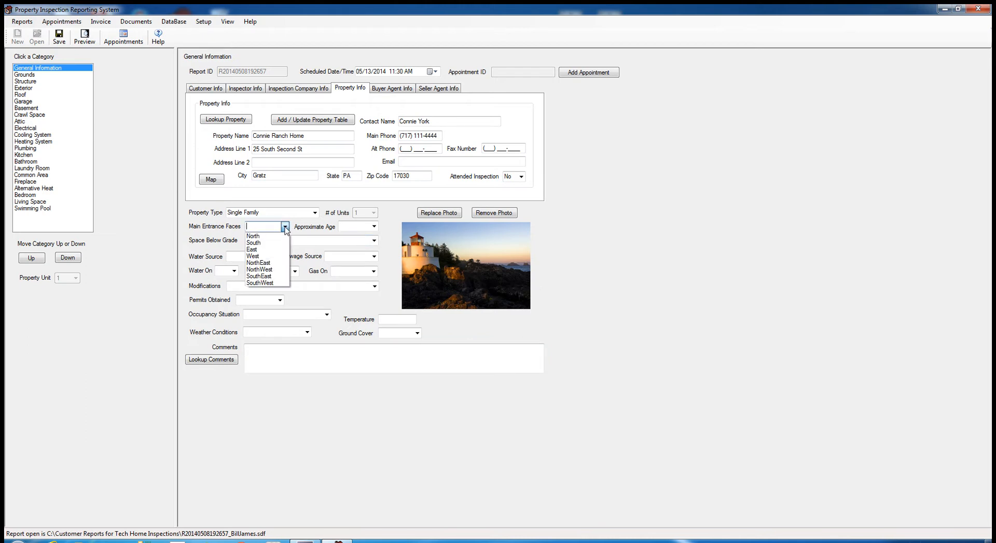
left_click(253, 236)
left_click(374, 226)
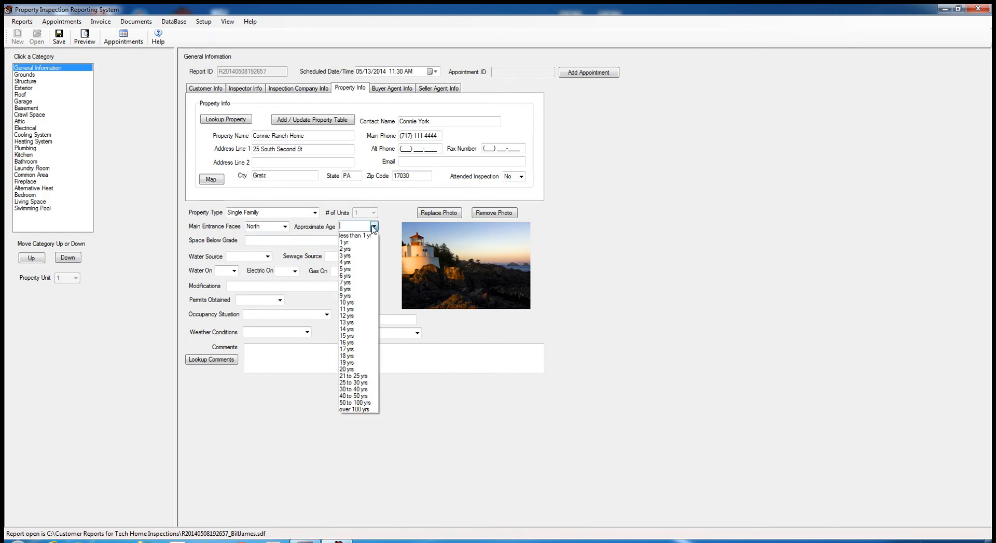
left_click(348, 343)
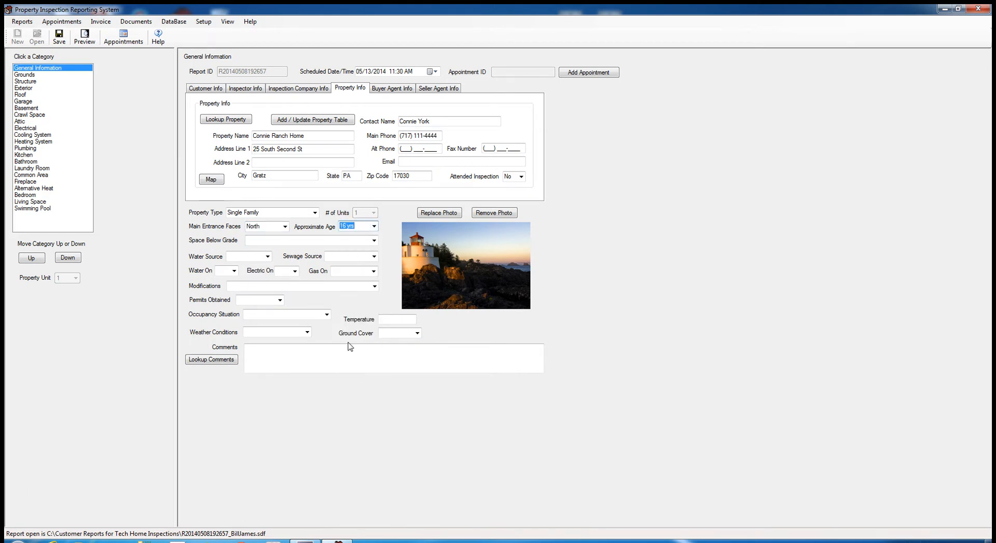
left_click(374, 241)
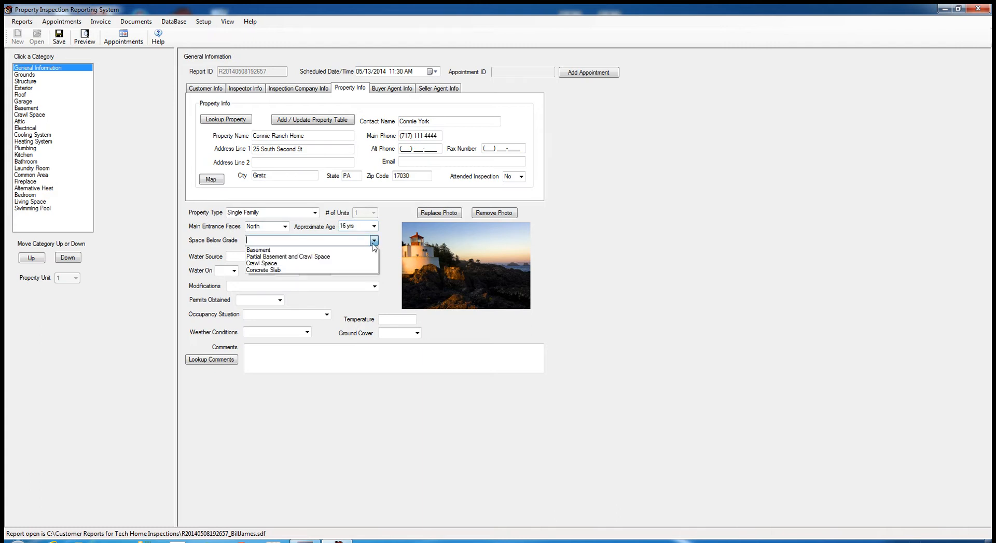
left_click(253, 251)
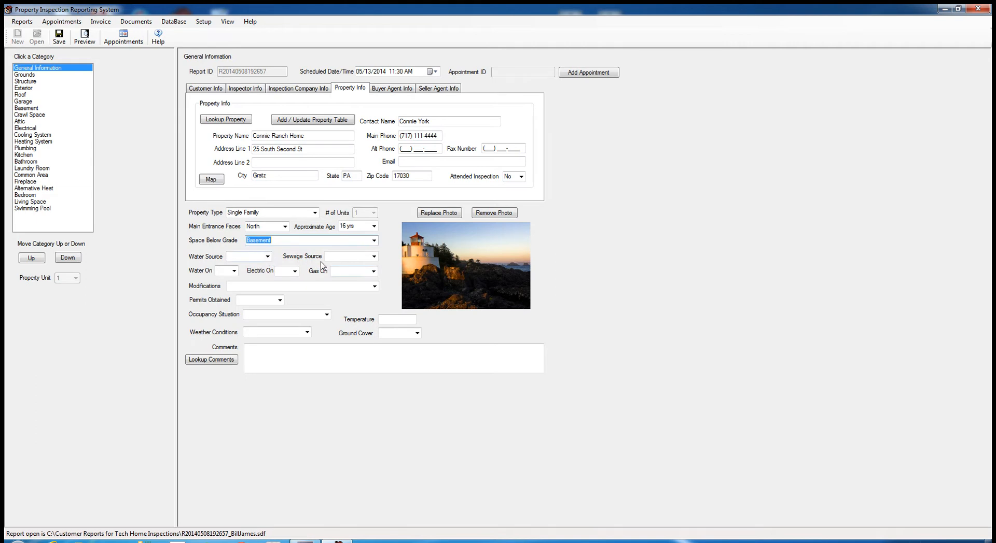
- Set Public Water and Public Sewer, and mark water, electric and gas as on
left_click(267, 257)
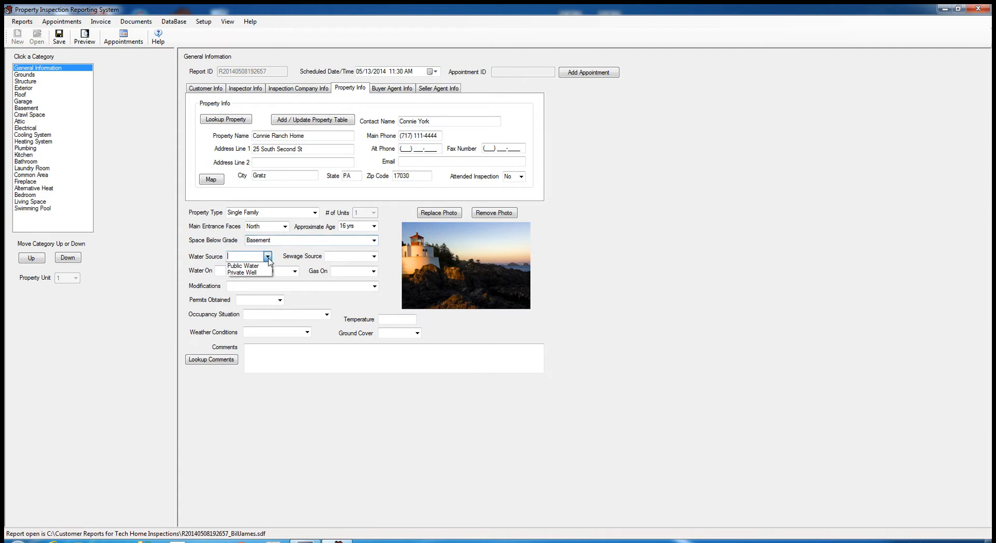
left_click(262, 269)
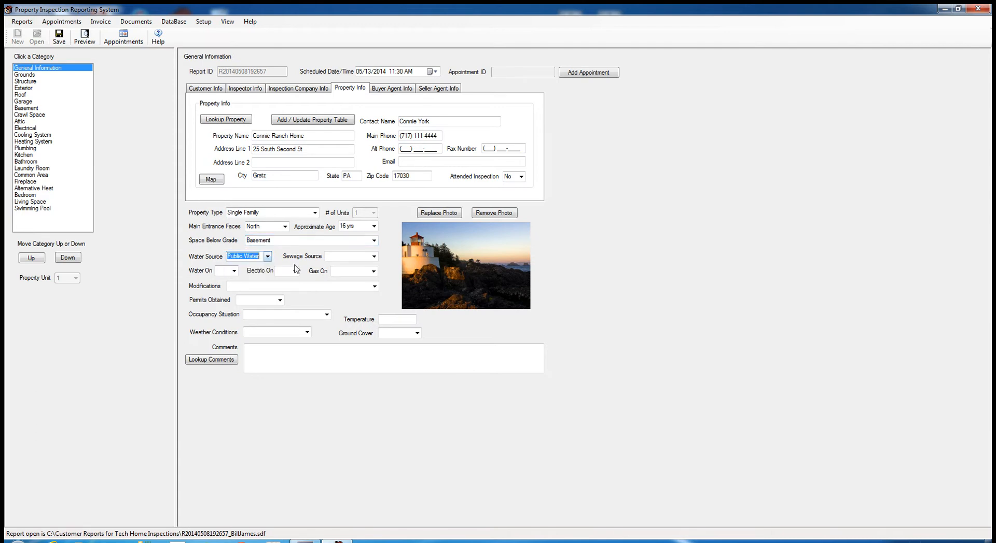
left_click(372, 257)
left_click(355, 274)
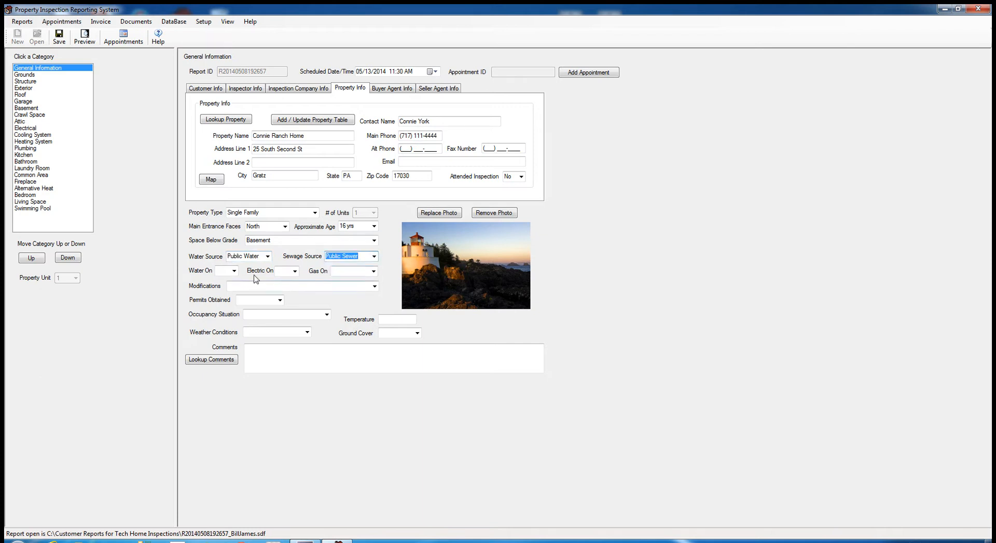
left_click(234, 271)
left_click(224, 282)
left_click(294, 271)
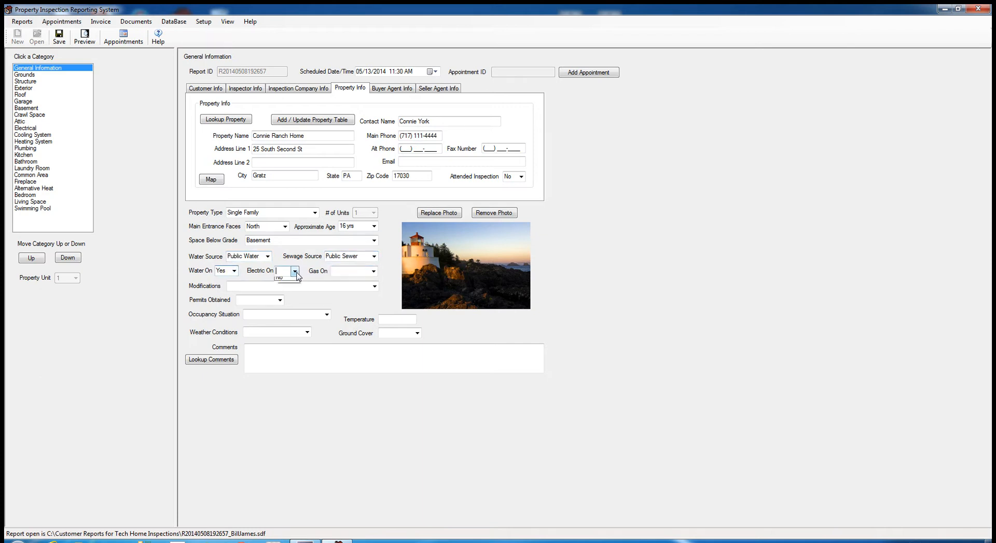
left_click(285, 282)
left_click(373, 271)
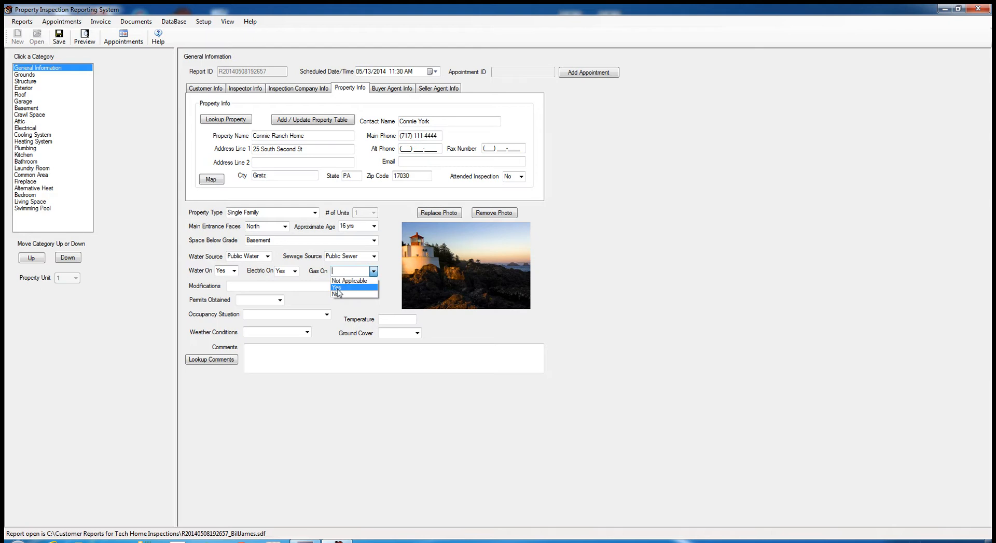
left_click(342, 287)
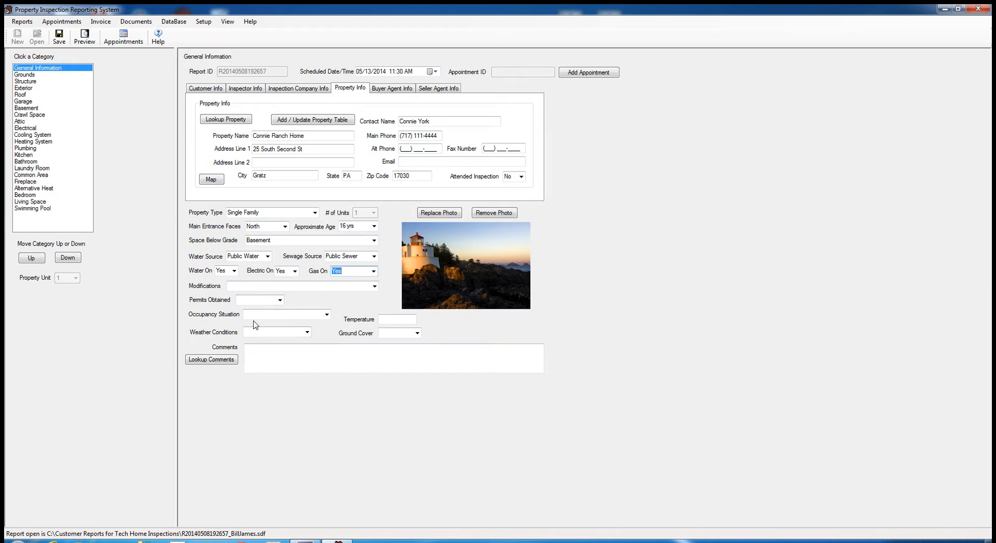
- Record Sunny weather, Dry ground cover and a 55 degrees temperature, then save the report
left_click(307, 332)
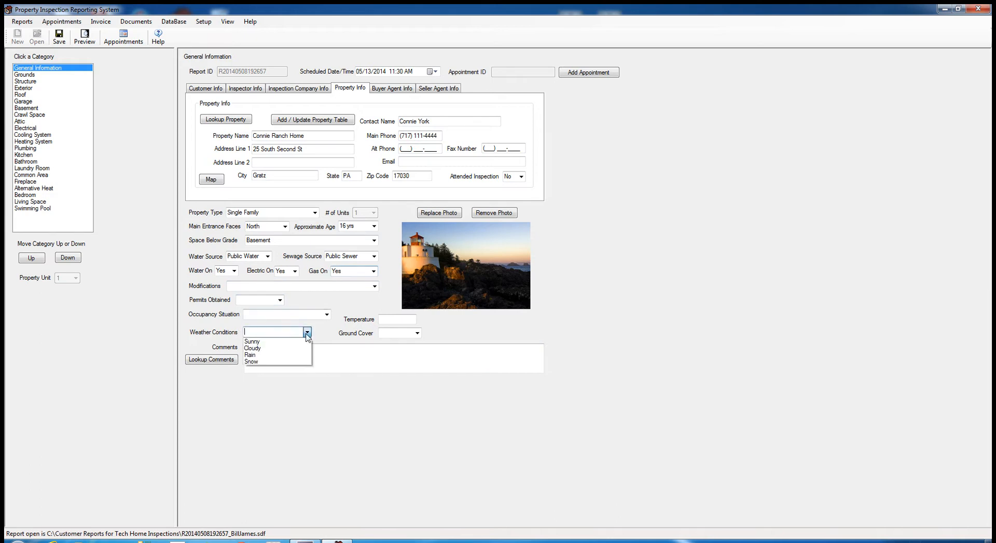
left_click(260, 342)
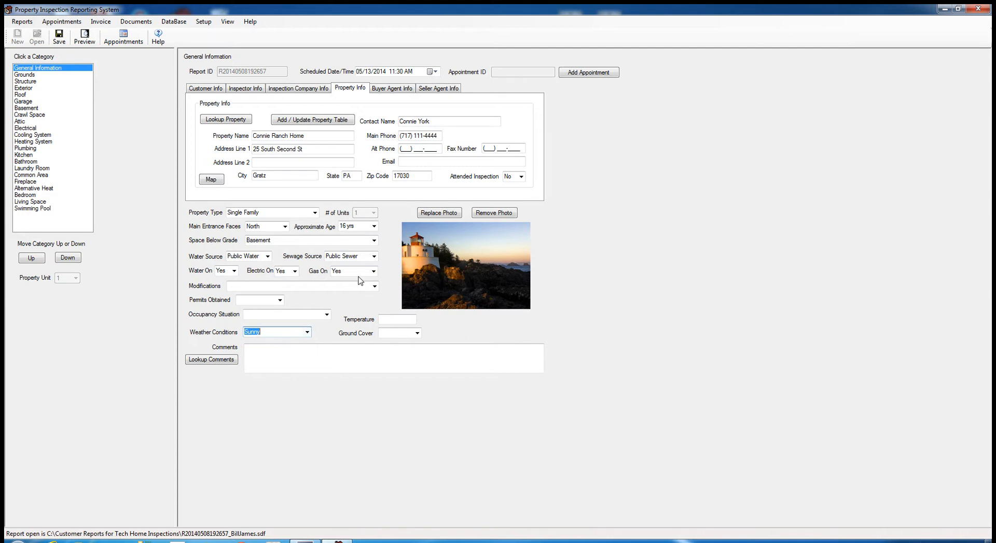
left_click(417, 334)
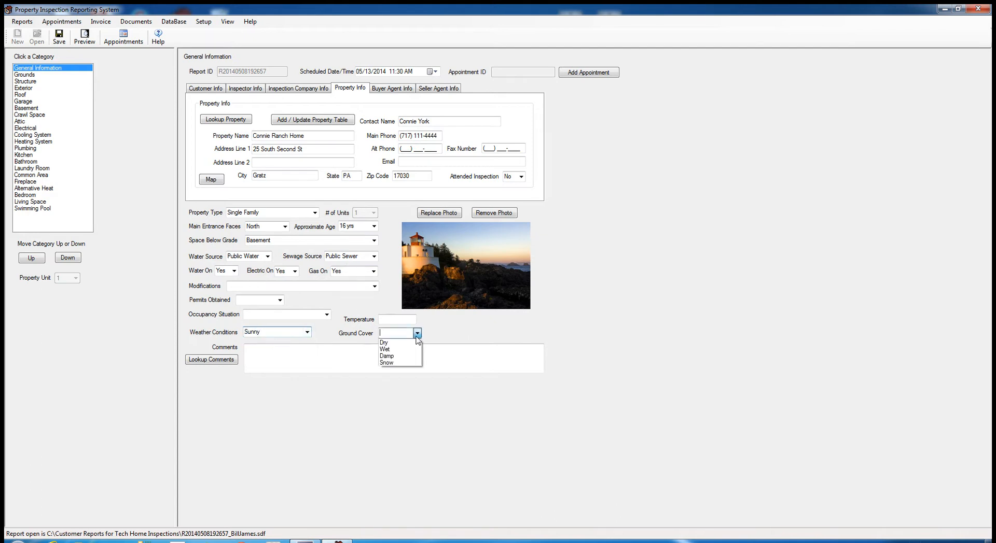
left_click(384, 343)
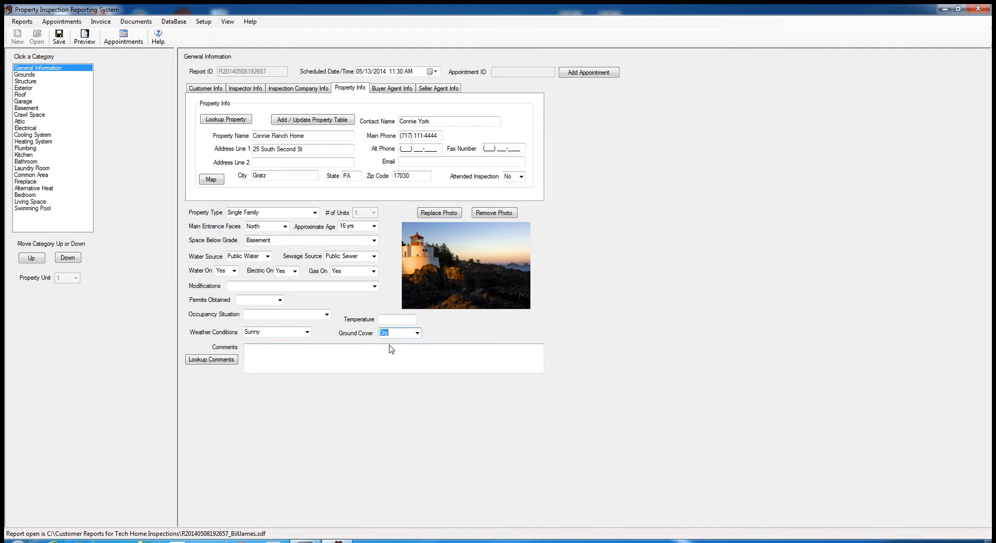
left_click(387, 318)
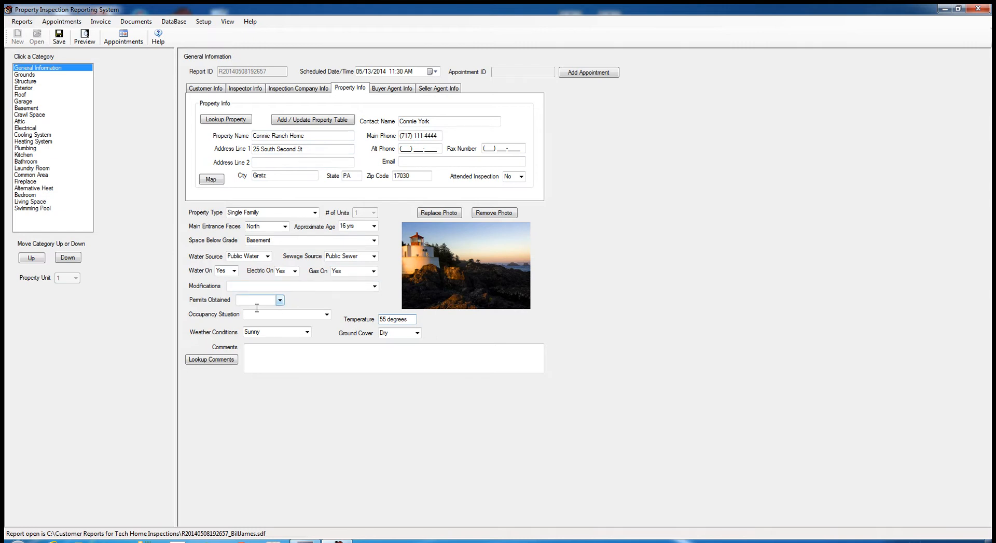
left_click(61, 36)
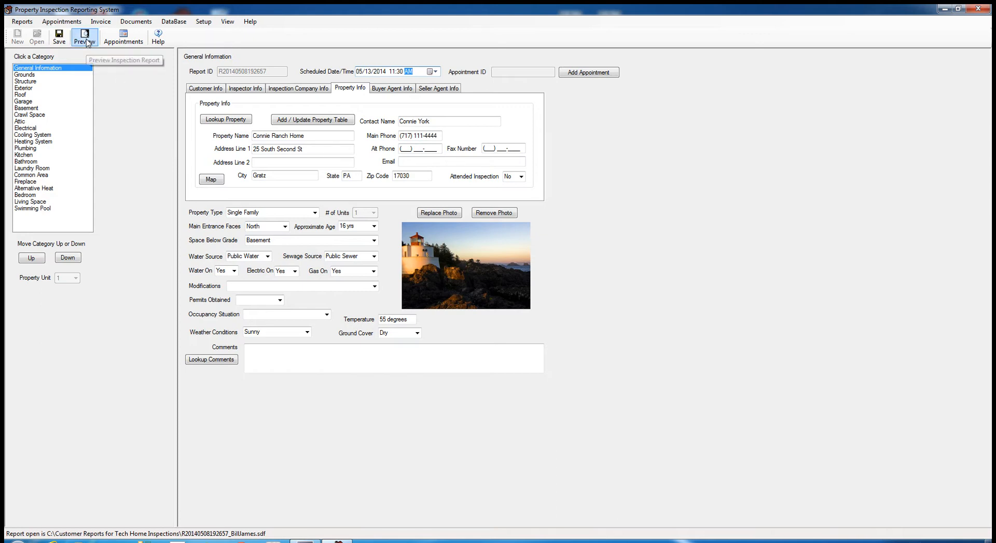
- Browse the Reports and Setup menus and hide the toolbar
left_click(29, 25)
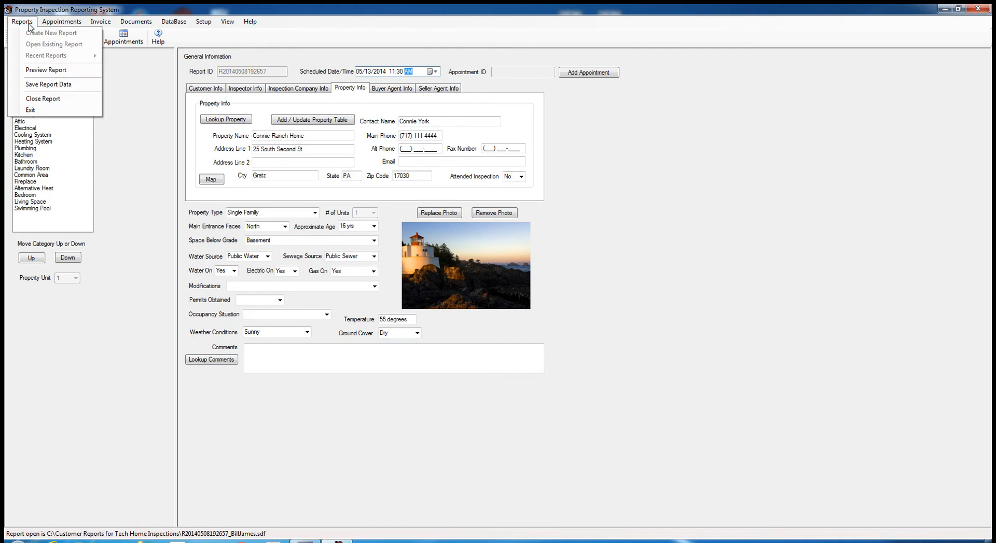
left_click(147, 76)
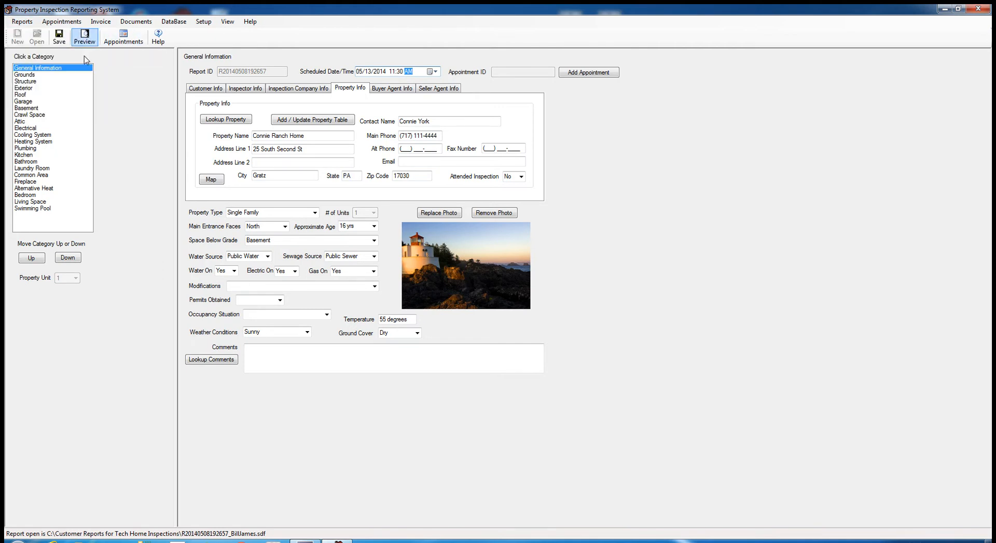
left_click(202, 23)
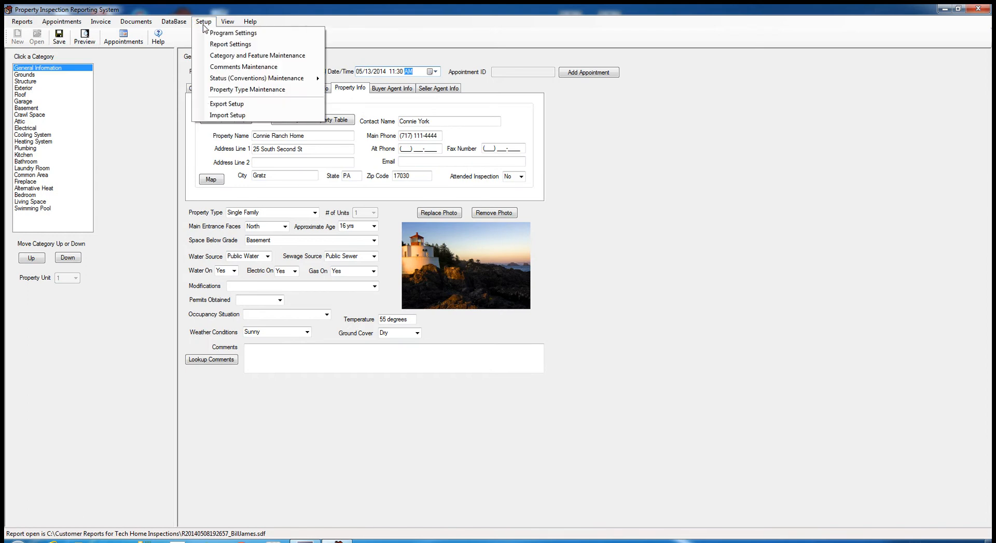
mouse_move(227, 24)
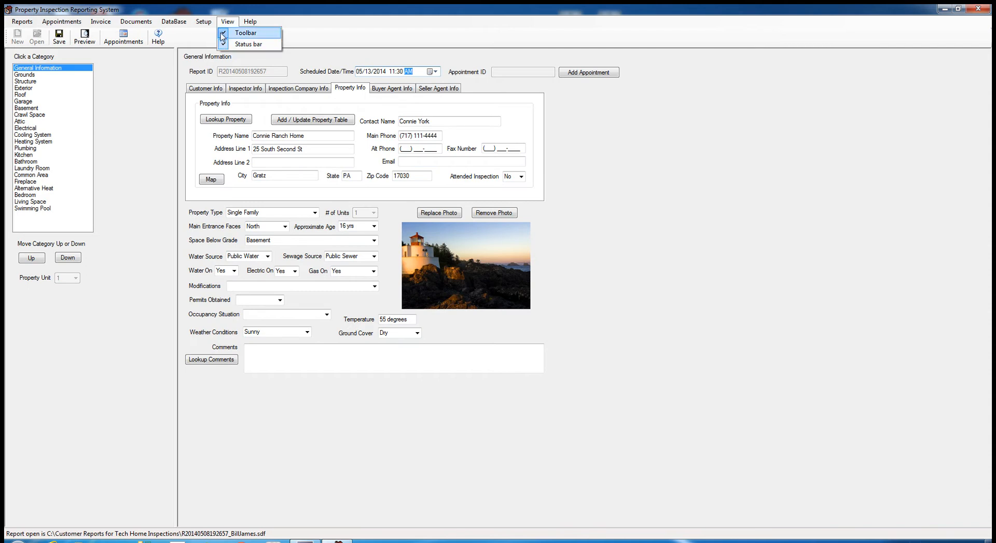
left_click(224, 36)
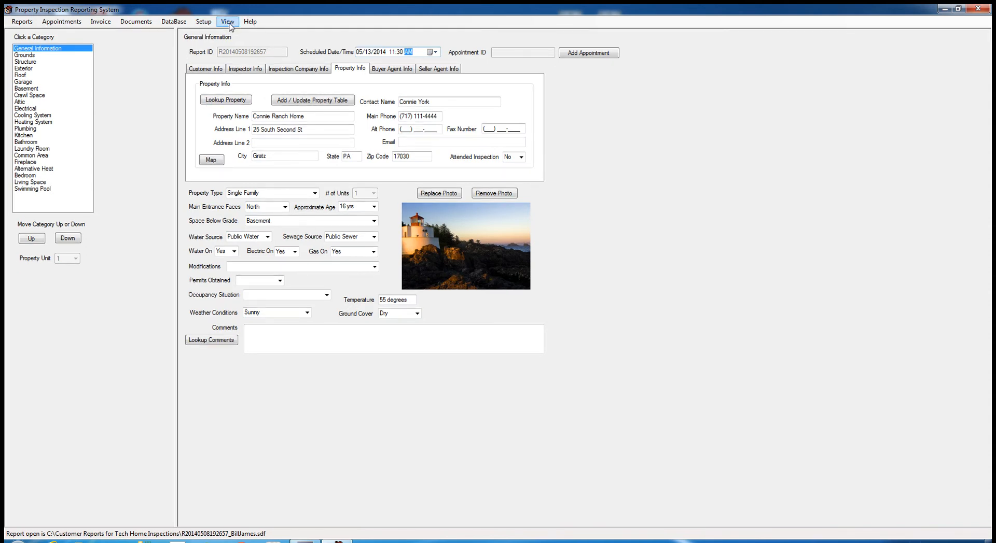
- Restore the toolbar and preview the Property Inspection Report
left_click(22, 22)
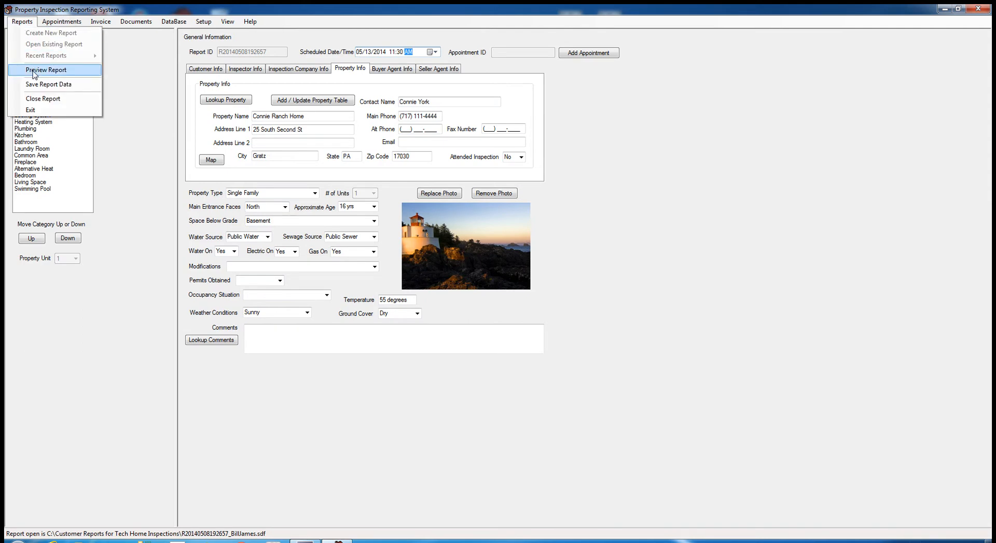
left_click(22, 21)
left_click(205, 22)
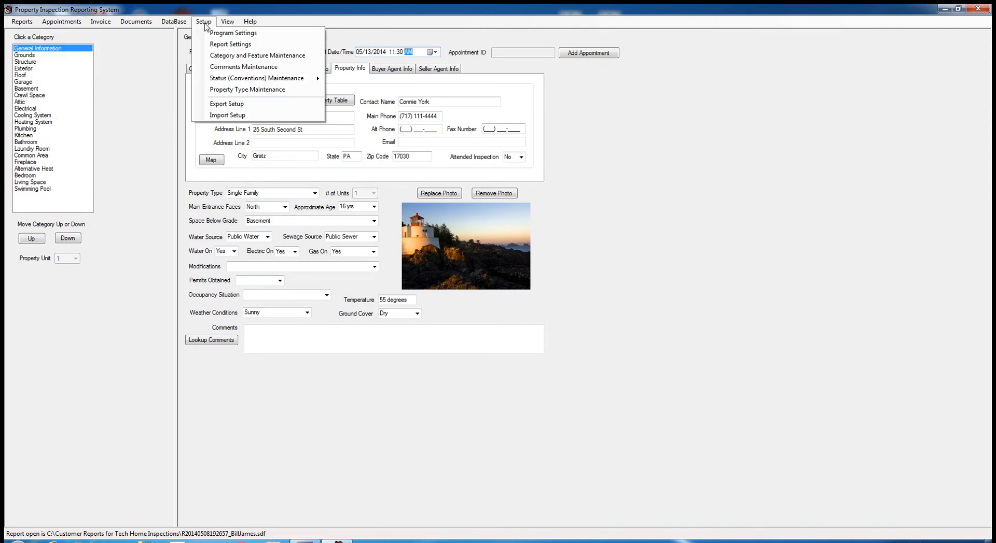
left_click(239, 33)
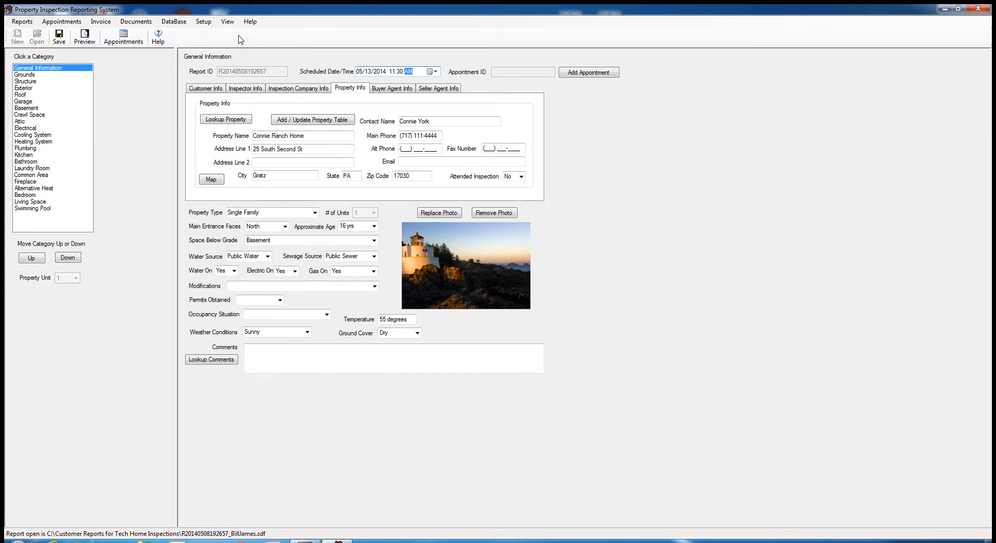
left_click(85, 43)
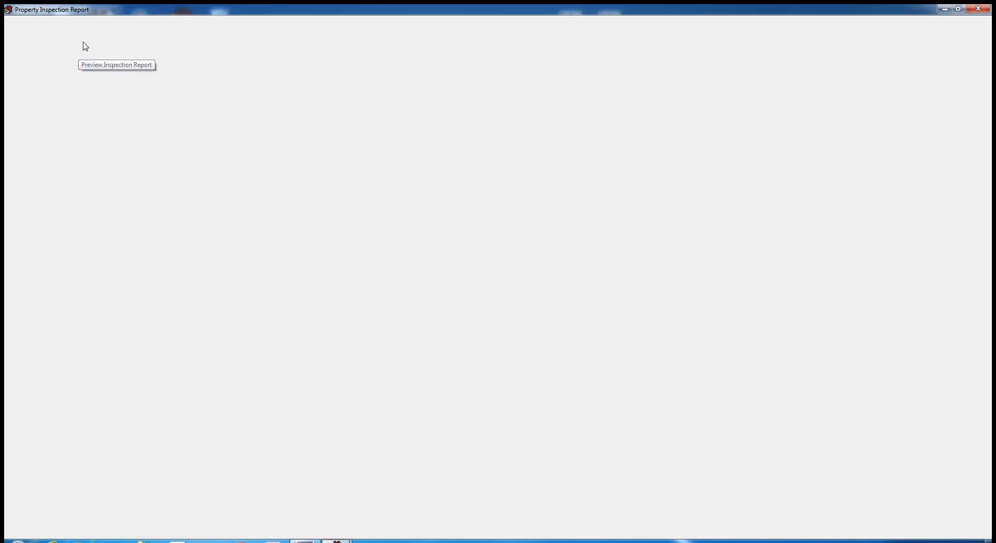
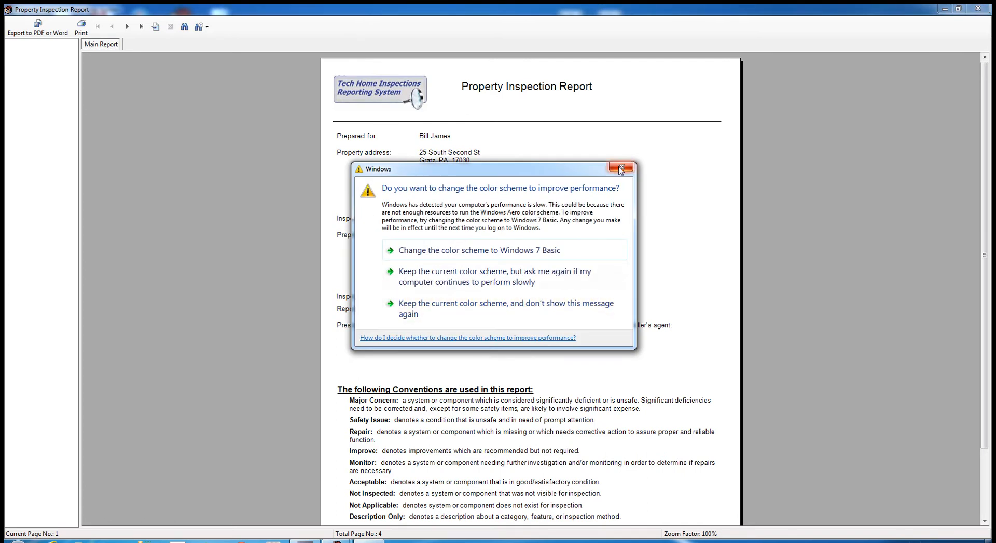
- Dismiss the colour-scheme prompt and advance the report preview to page 2
left_click(621, 168)
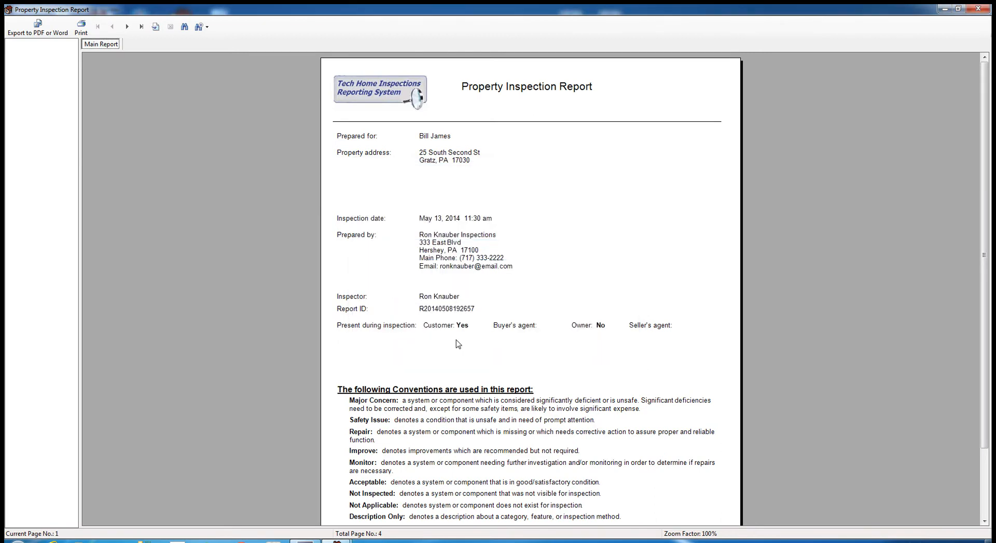
left_click(127, 28)
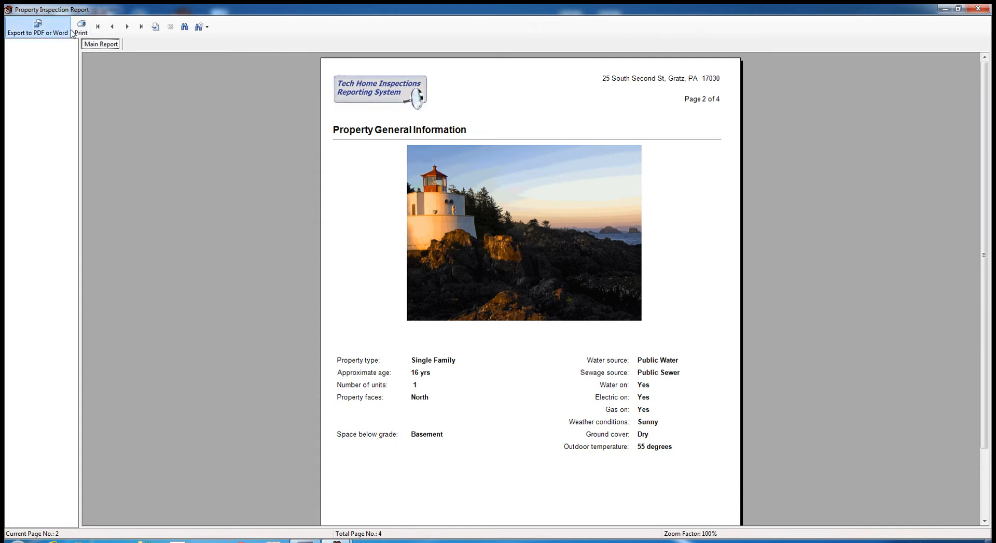
- Set Modifications and Permits Obtained to Not Applicable and Occupancy to Fully Occupied, then re-preview
left_click(978, 8)
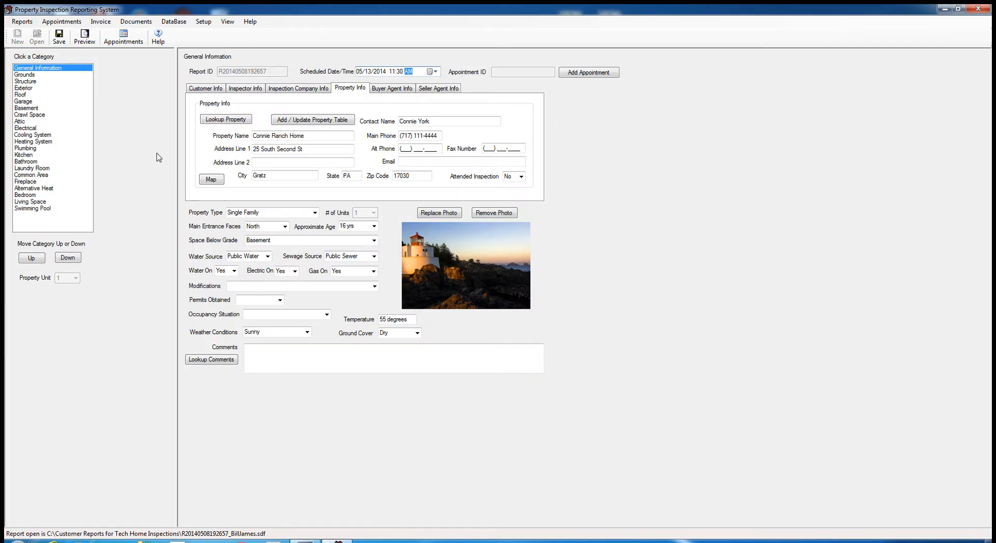
left_click(374, 287)
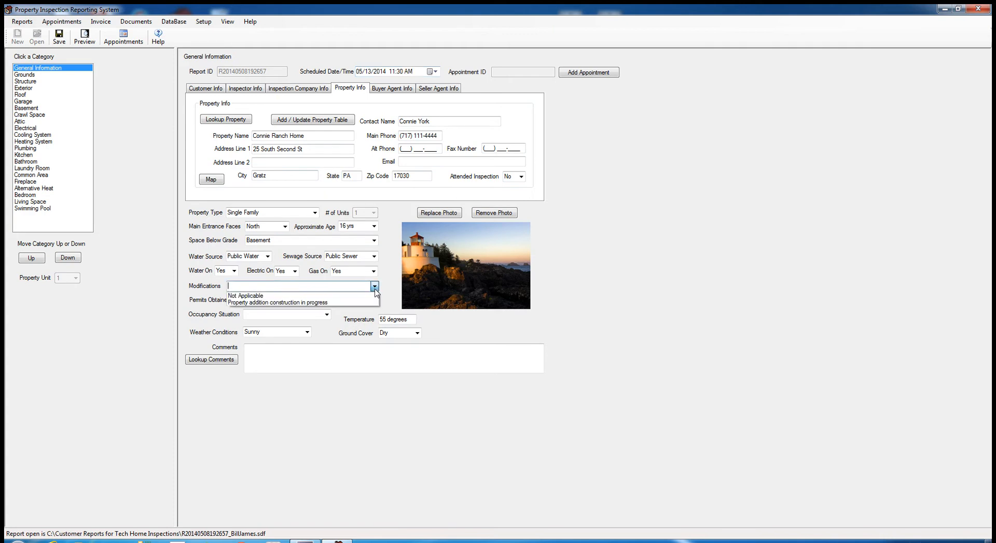
left_click(299, 296)
left_click(279, 300)
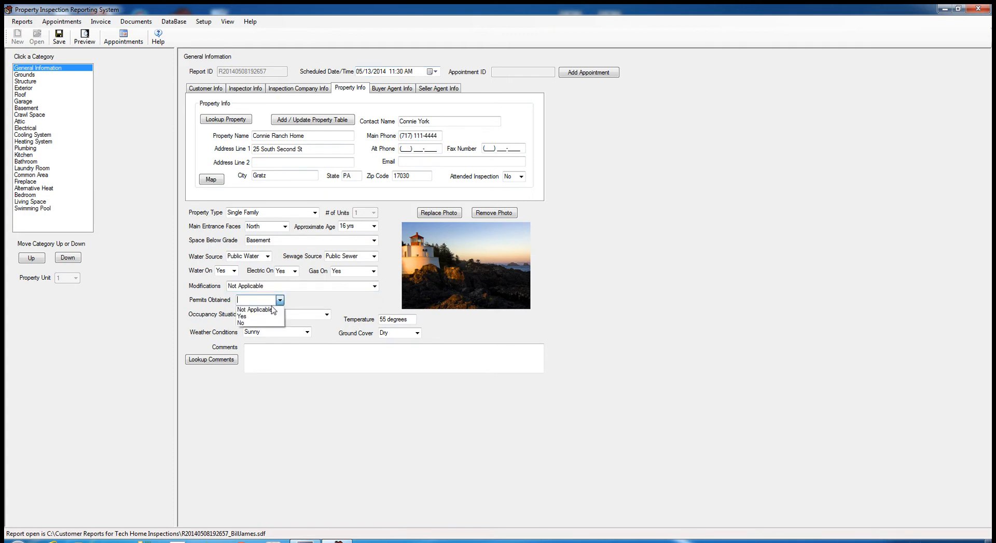
left_click(259, 307)
left_click(327, 315)
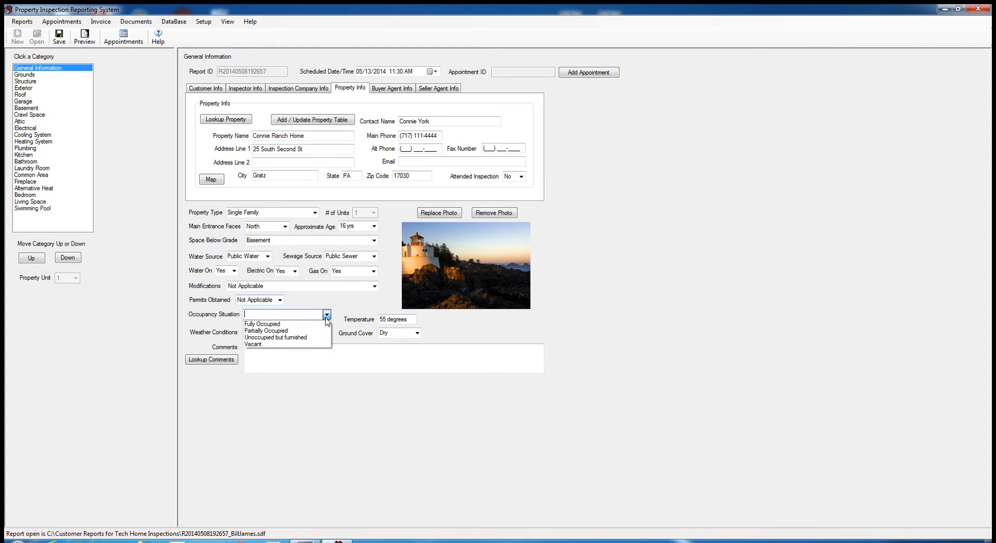
left_click(282, 324)
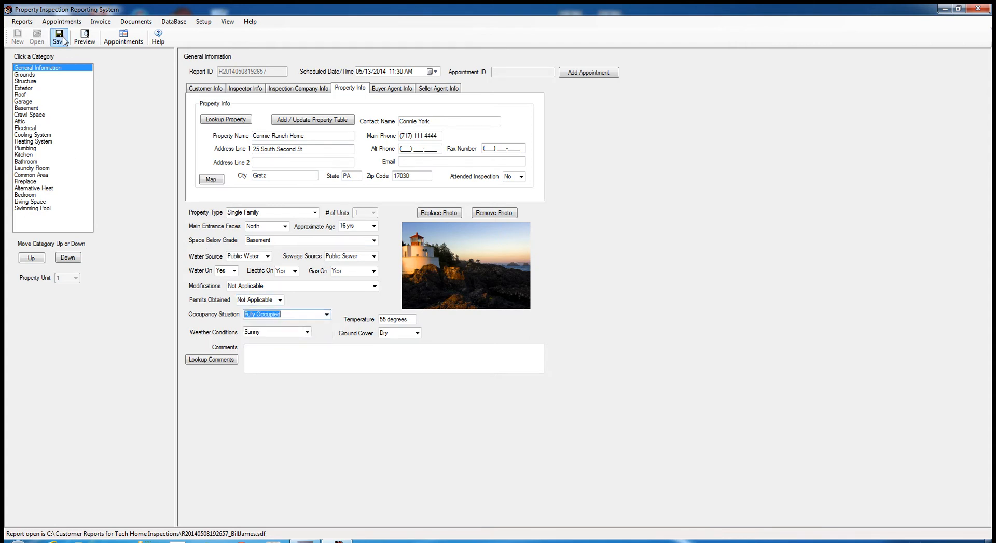
left_click(78, 40)
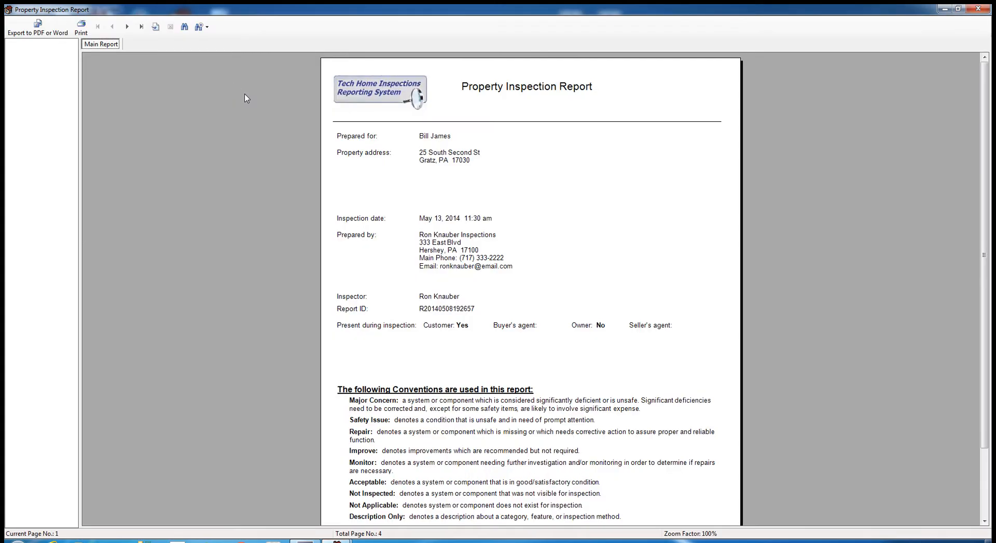
- Page through the report preview to pages 2 and 3, then close it
left_click(127, 27)
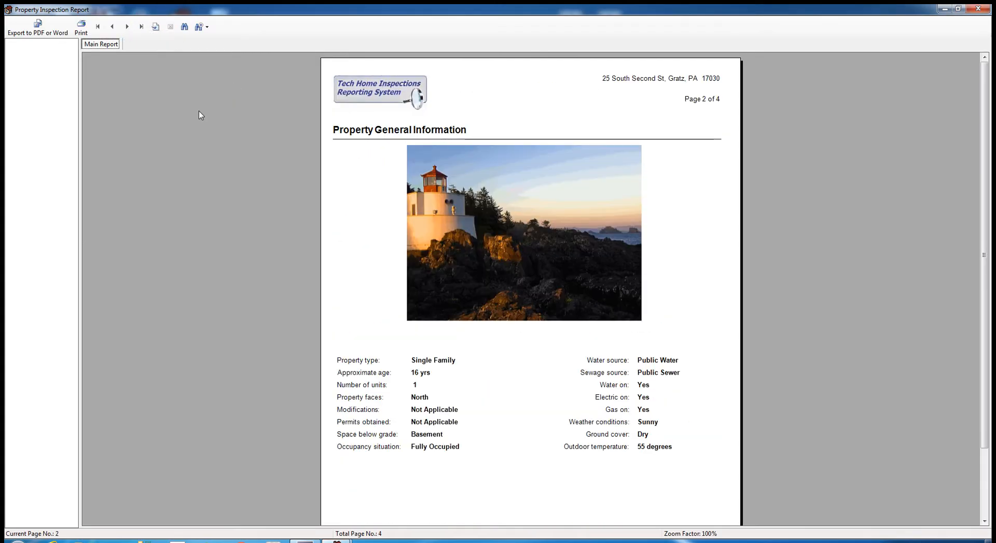
left_click(127, 27)
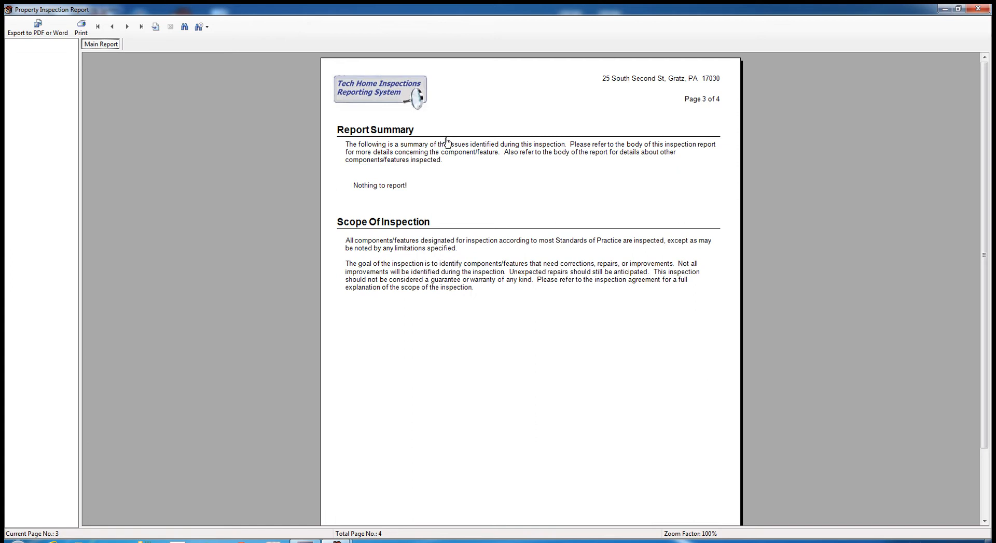
left_click(977, 8)
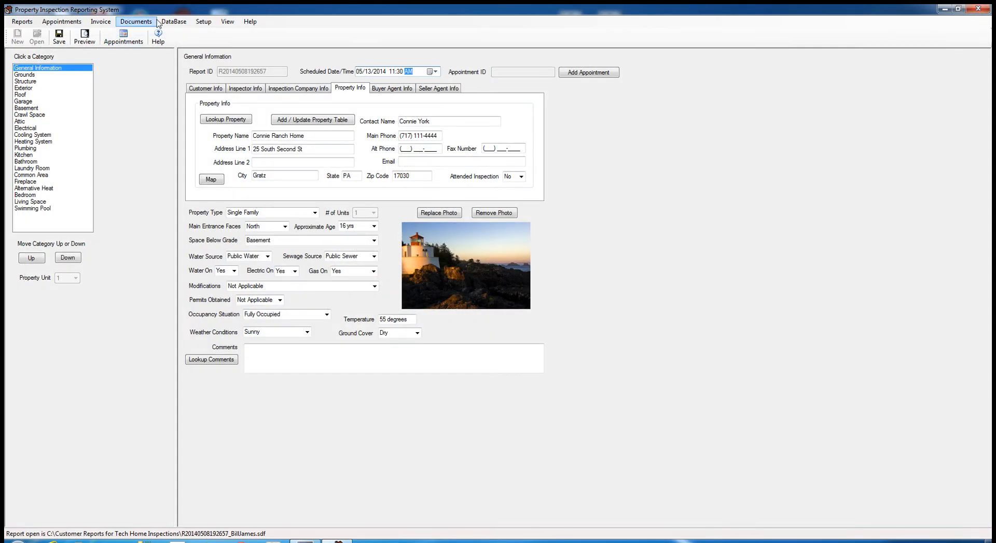
- Add 'This is an example of changes to this text' to the Report Summary Text, fixing 'textt'
left_click(203, 23)
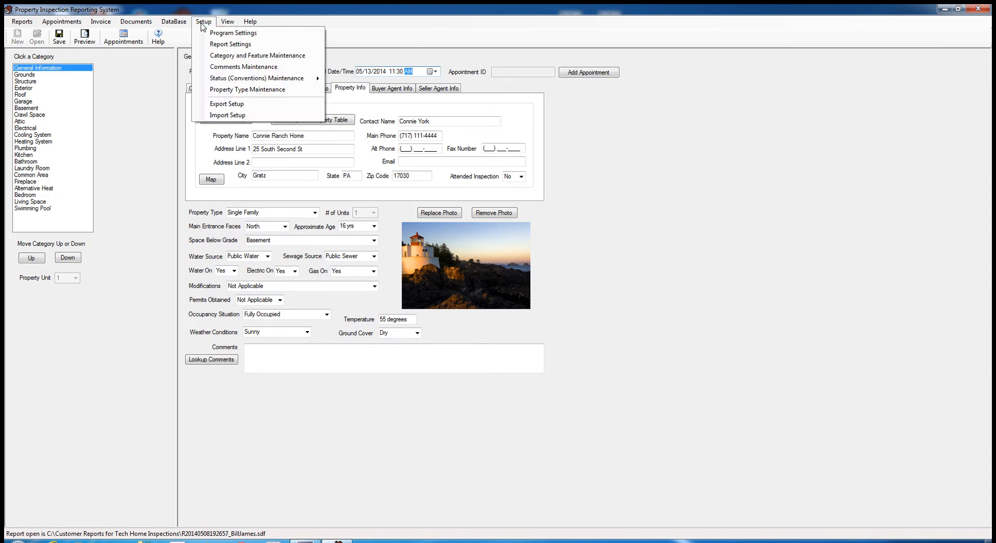
left_click(222, 44)
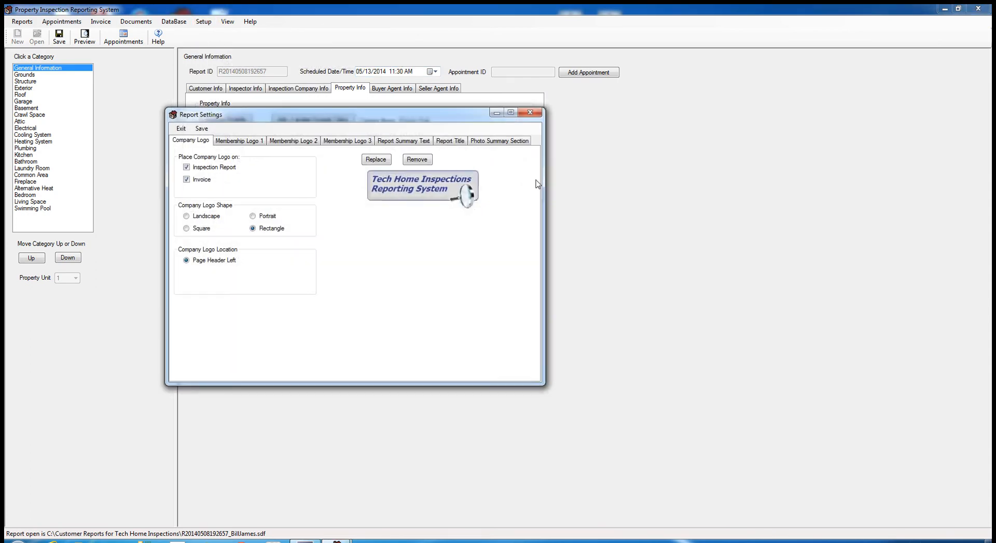
left_click(400, 143)
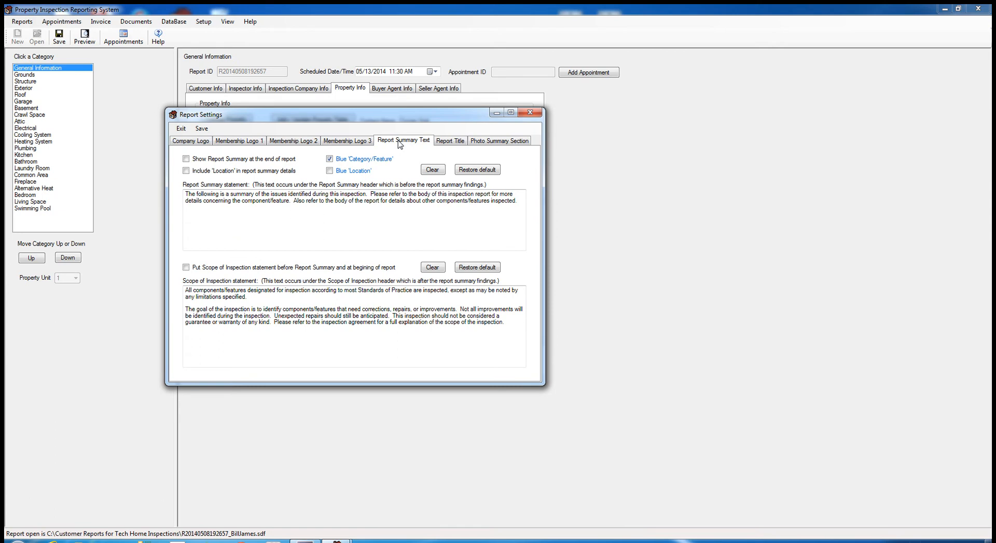
left_click(505, 216)
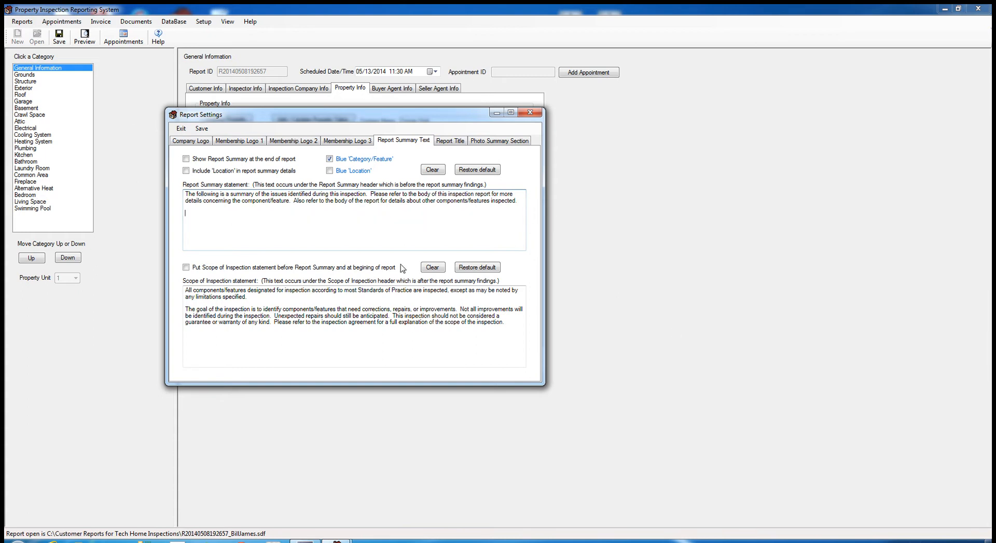
key("Return")
key("Return")
type("This is an example of changes to this textt")
right_click(290, 215)
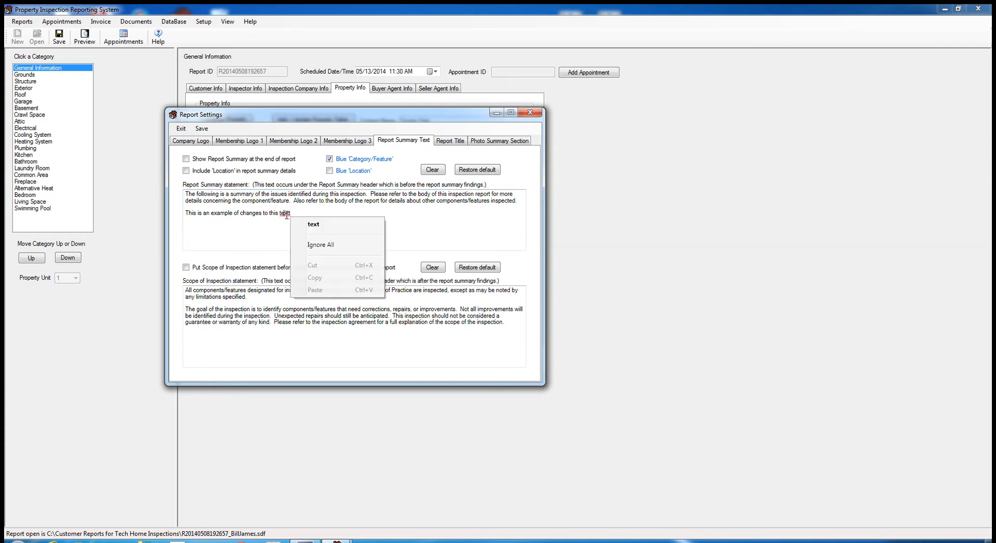
left_click(313, 225)
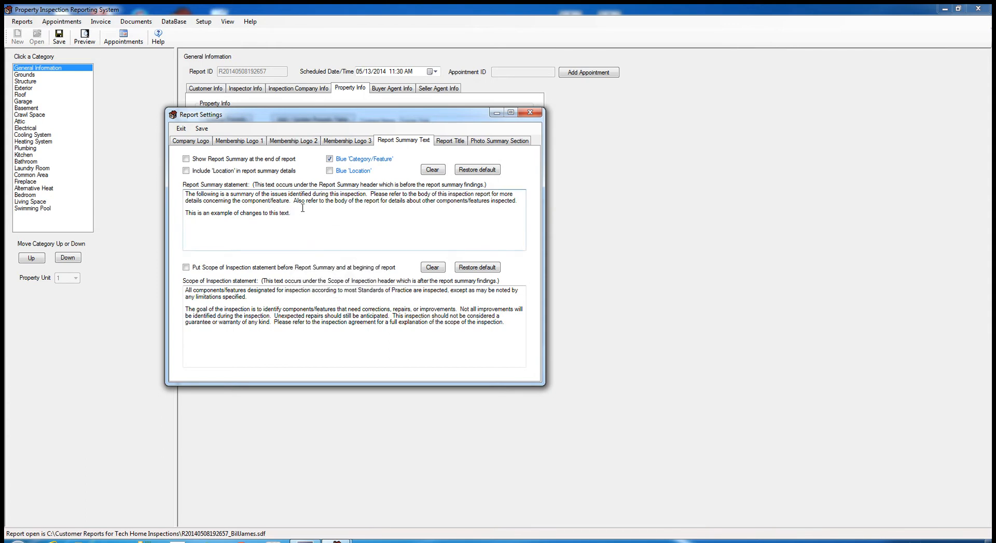
- Add GFCI to the spelling dictionary, erase it, save, and include Location in blue
type("GFCI")
right_click(305, 216)
left_click(347, 270)
key("BackSpace")
key("BackSpace")
key("BackSpace")
key("BackSpace")
key("BackSpace")
key("BackSpace")
left_click(201, 128)
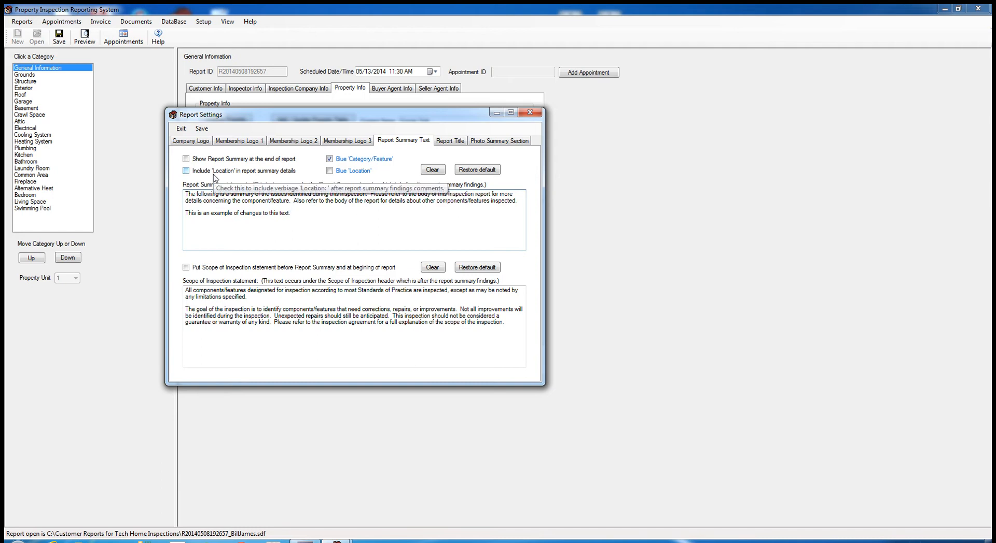
left_click(186, 171)
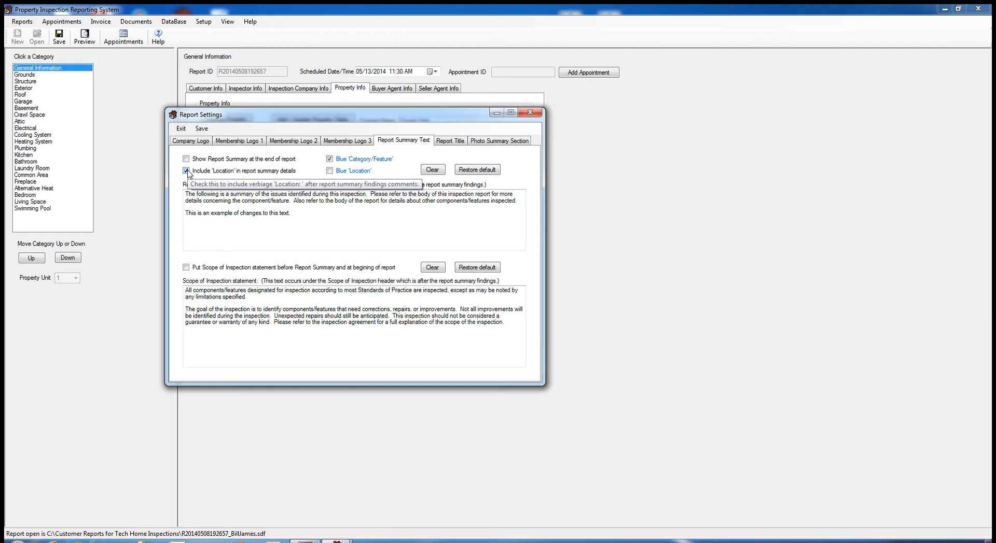
left_click(330, 171)
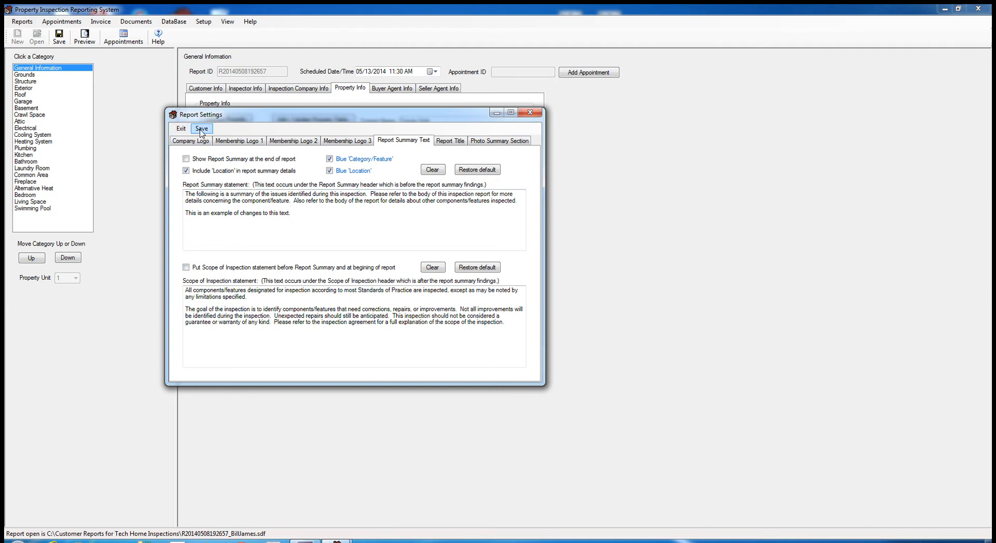
- On the Company Logo tab, cancel both replacing and removing the logo, keeping the original
left_click(192, 143)
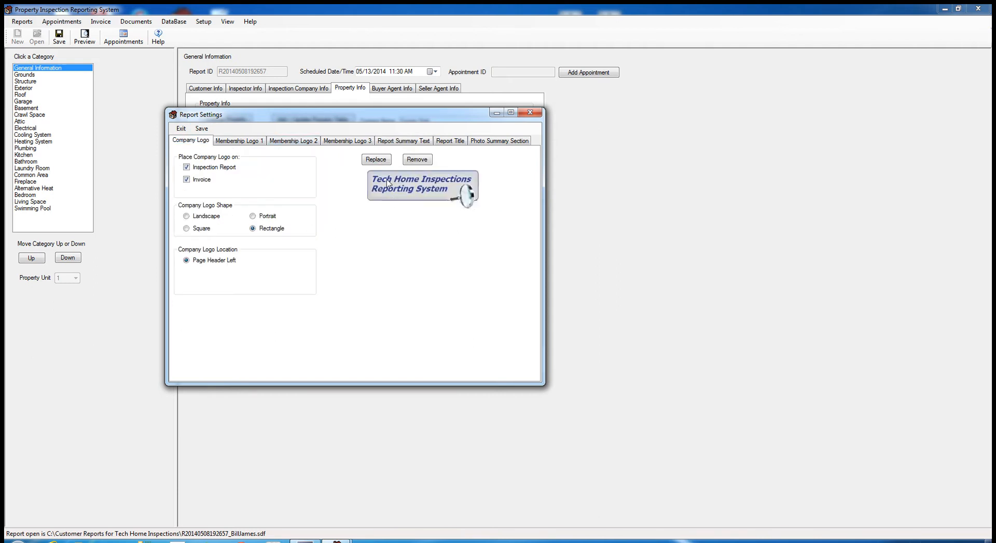
left_click(383, 162)
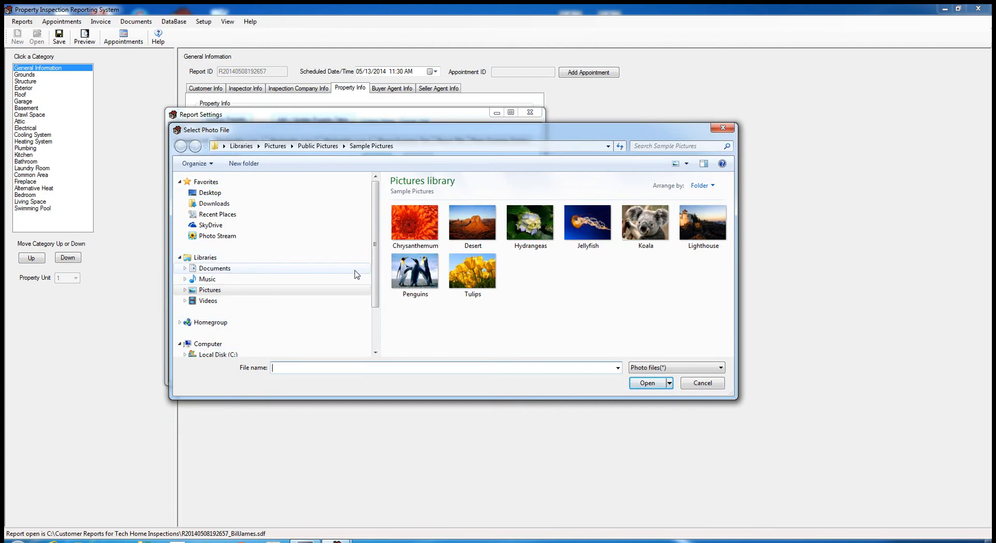
left_click(697, 386)
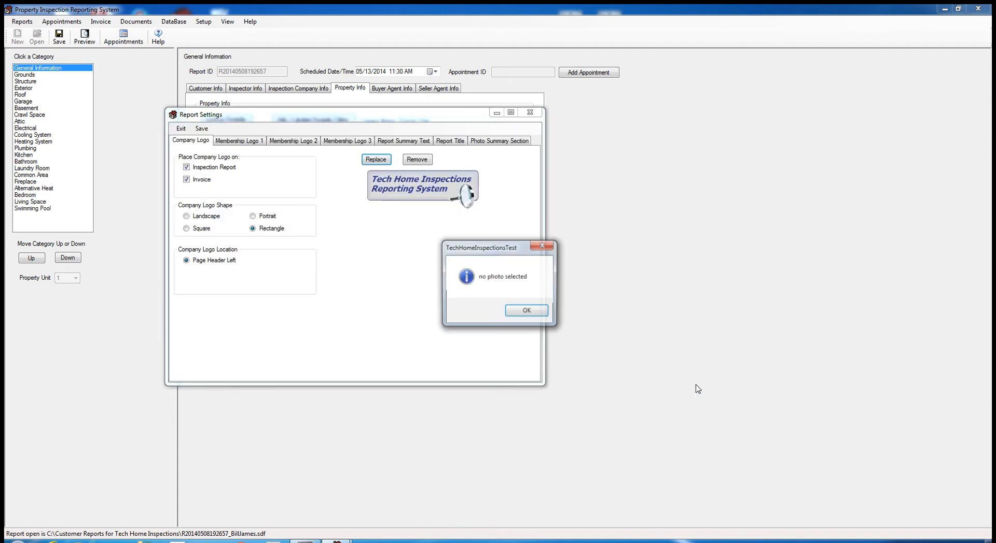
left_click(536, 312)
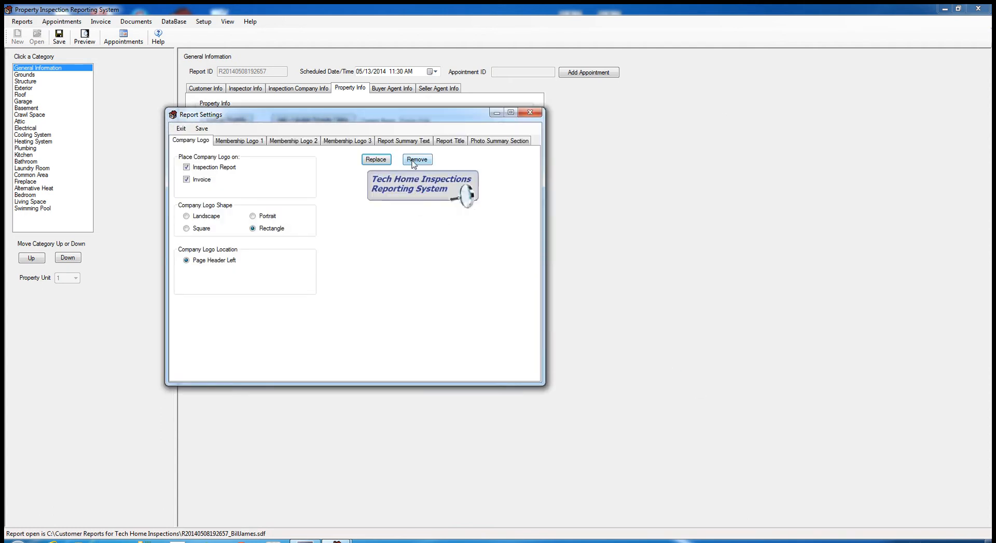
left_click(415, 161)
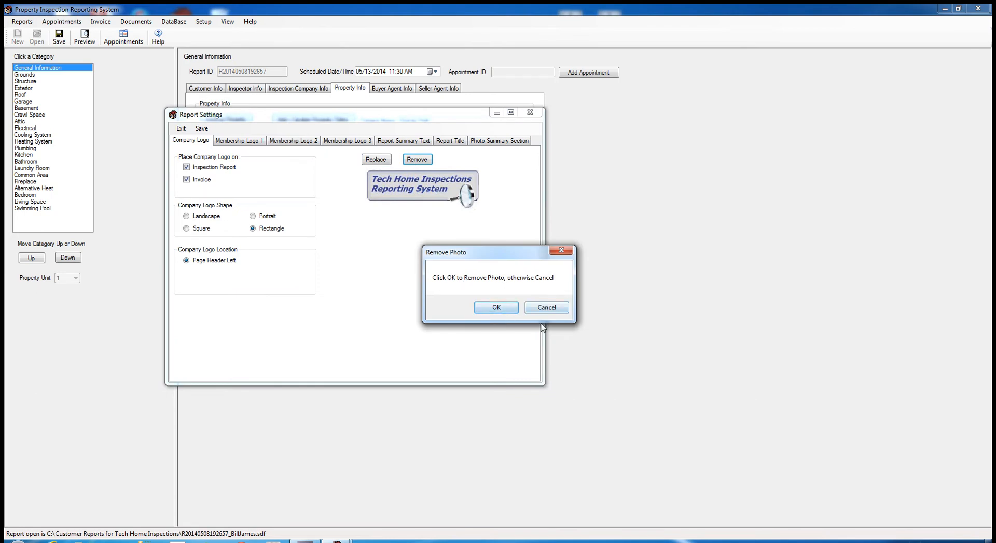
left_click(546, 307)
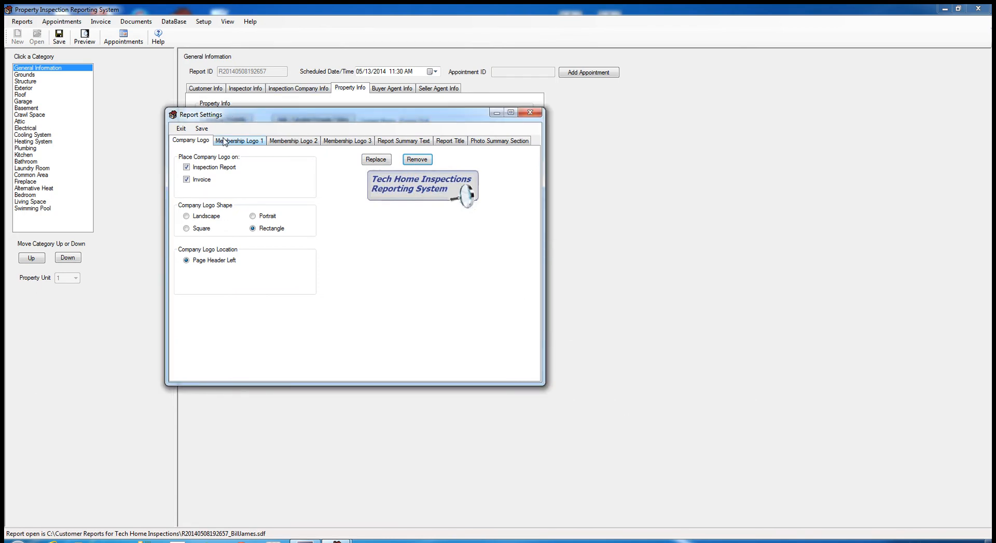
- Cancel replacing the Membership Logo 1 image, glance at Membership Logo 2, and return
left_click(246, 142)
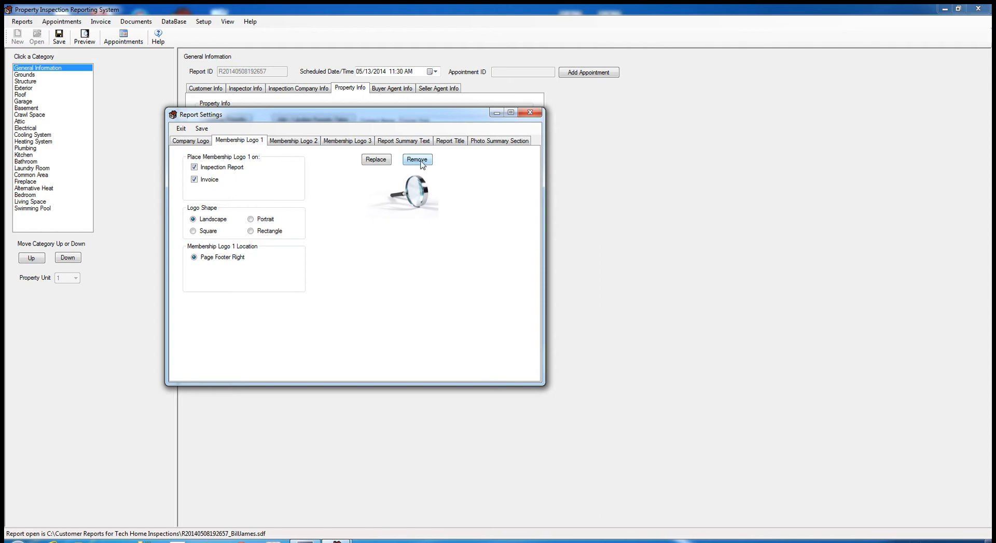
left_click(377, 160)
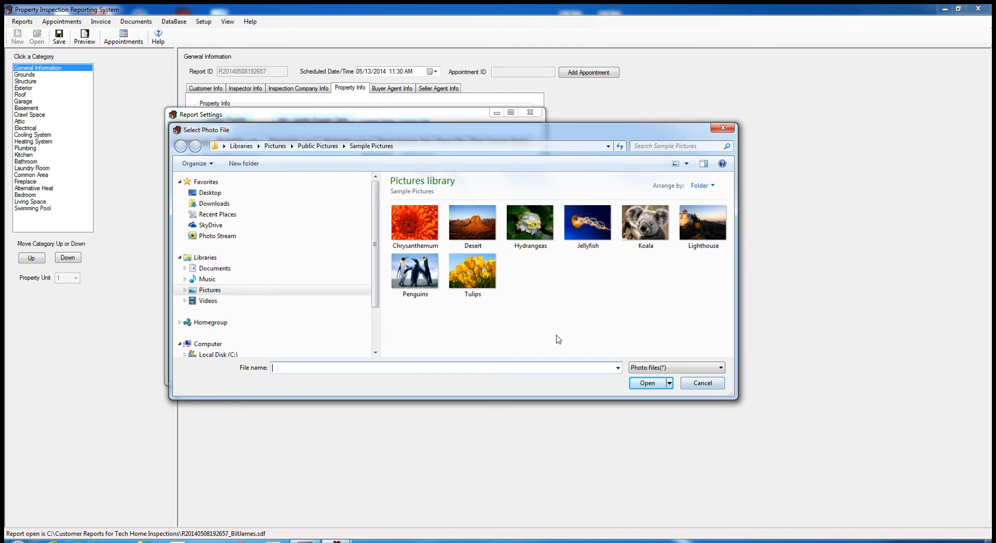
left_click(696, 385)
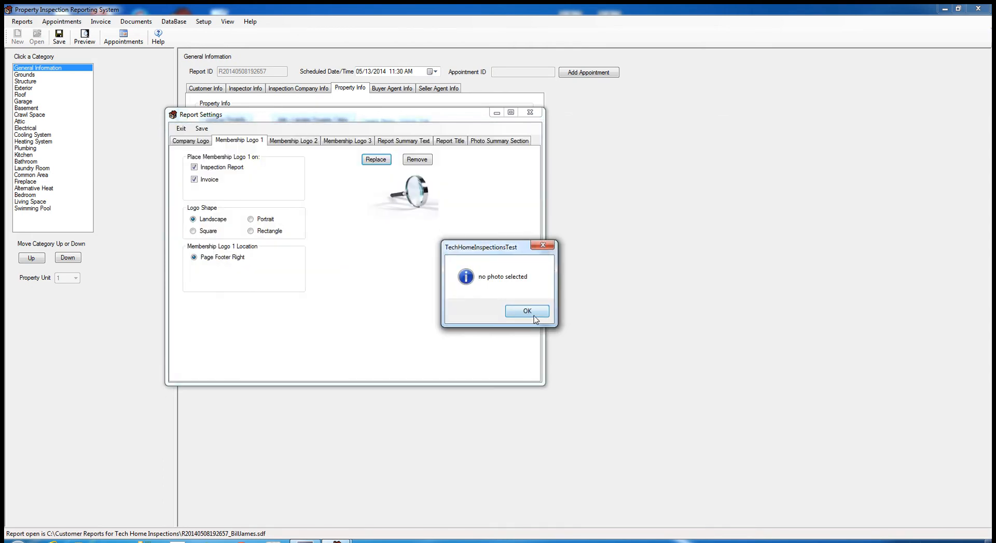
left_click(521, 312)
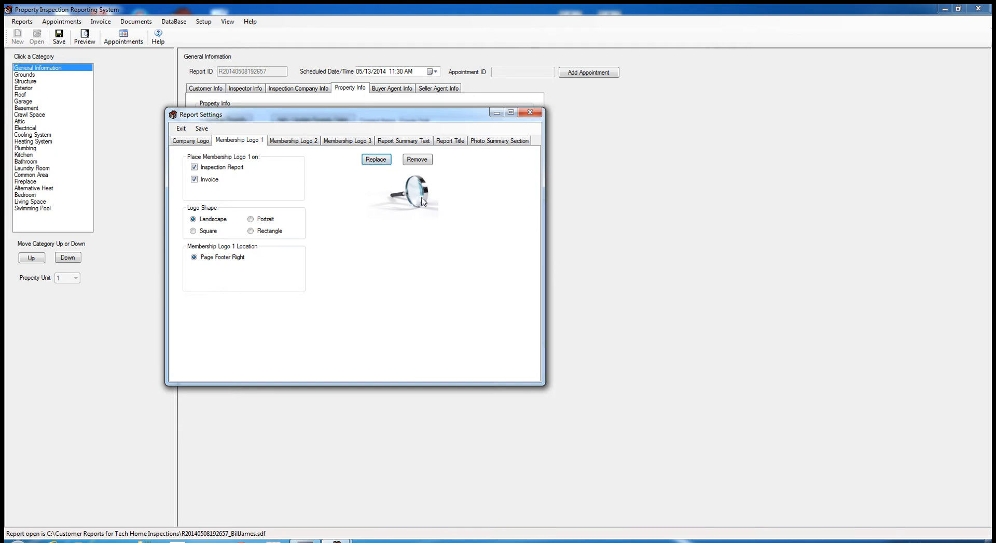
left_click(300, 143)
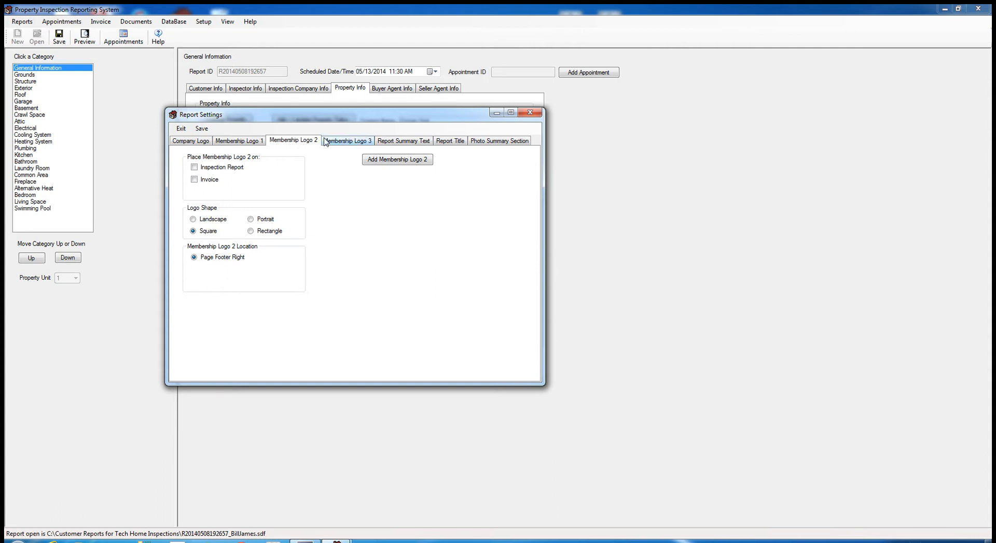
left_click(239, 143)
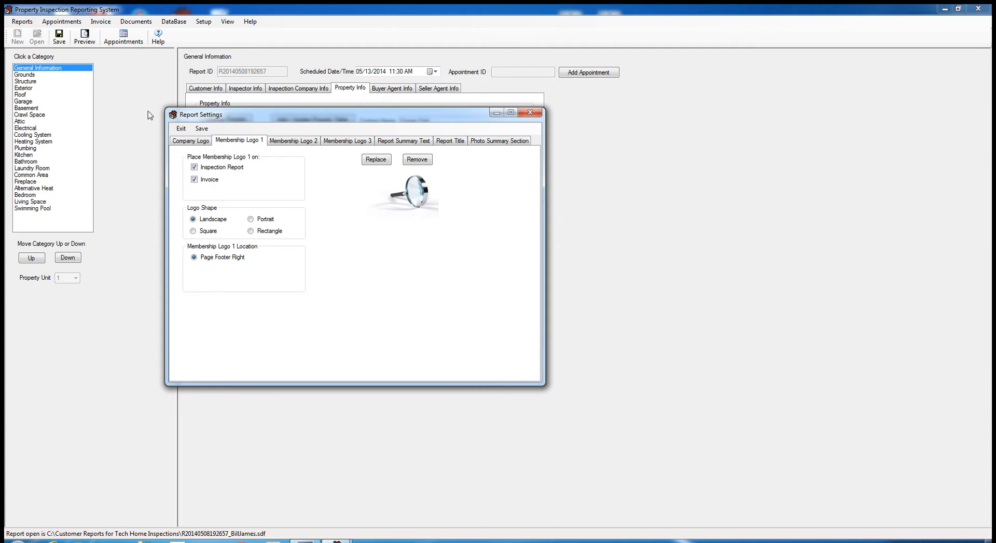
- Review the Report Summary Text, Report Title and Membership Logo 1–3 tabs
left_click(414, 141)
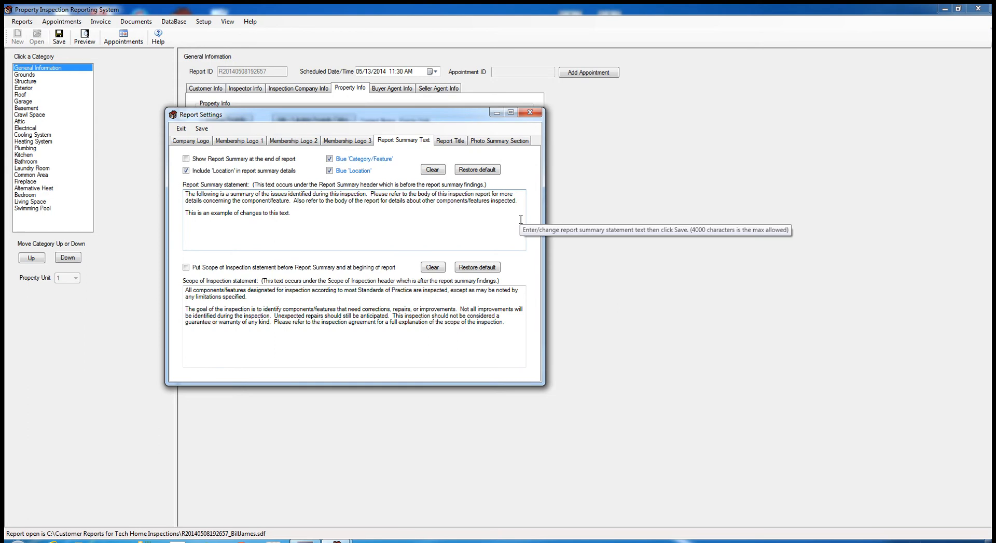
left_click(459, 143)
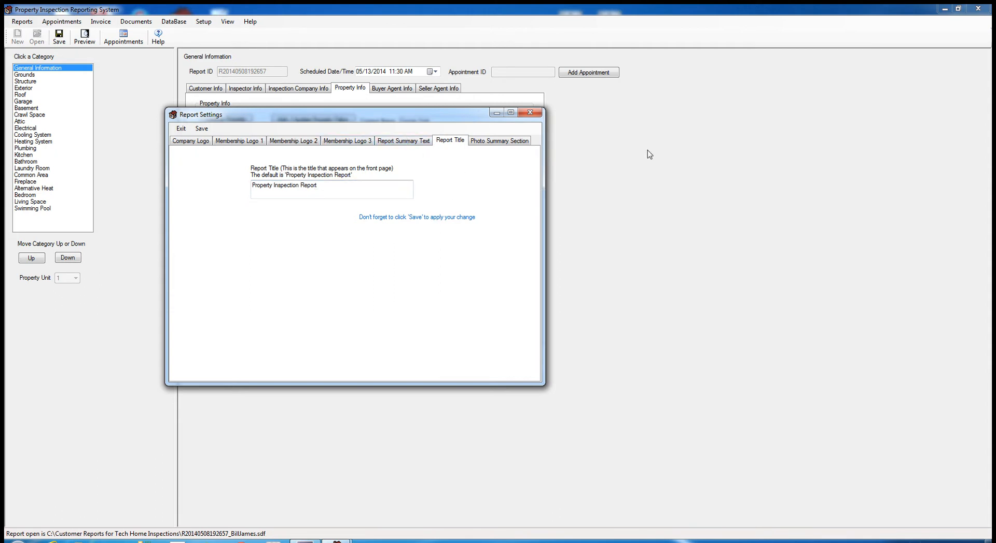
left_click(400, 141)
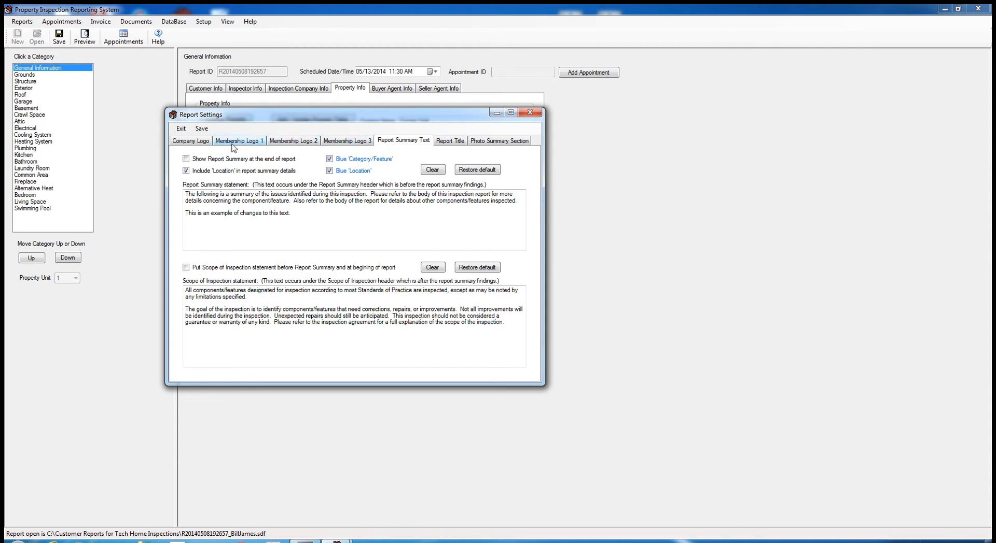
left_click(345, 142)
left_click(312, 145)
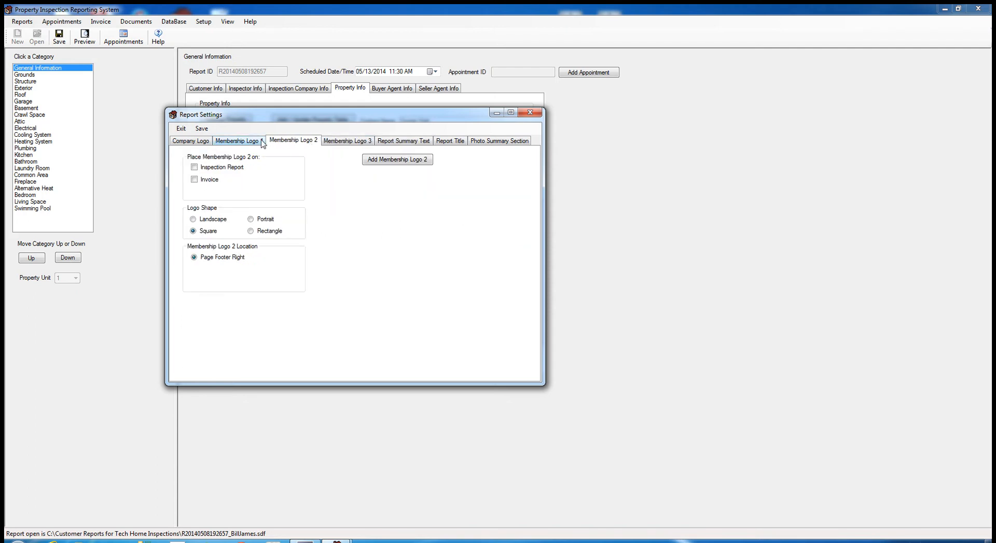
left_click(262, 146)
left_click(339, 145)
left_click(297, 141)
left_click(253, 142)
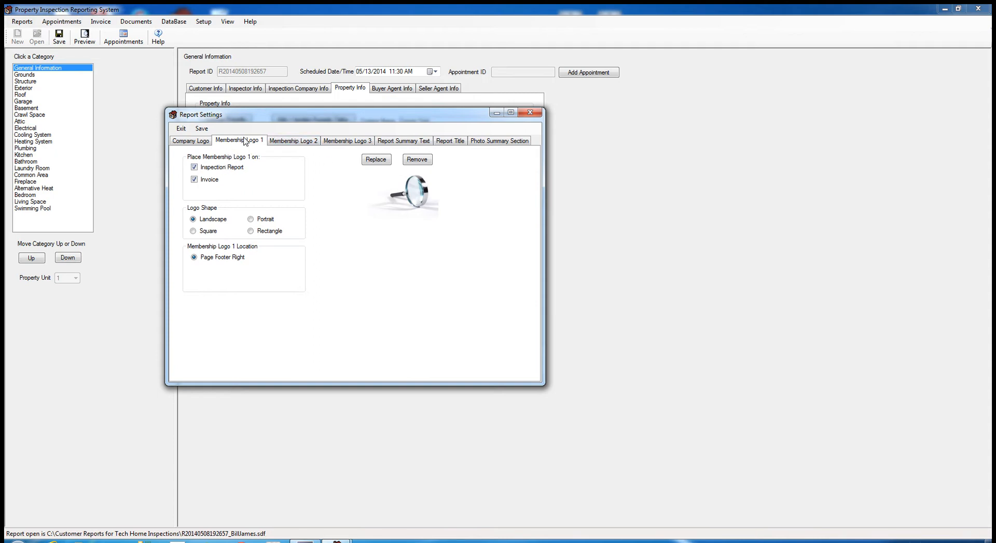
- Toggle Membership Logo 1's invoice and inspection-report checkboxes, then view the Company Logo settings
left_click(195, 180)
left_click(195, 167)
left_click(187, 140)
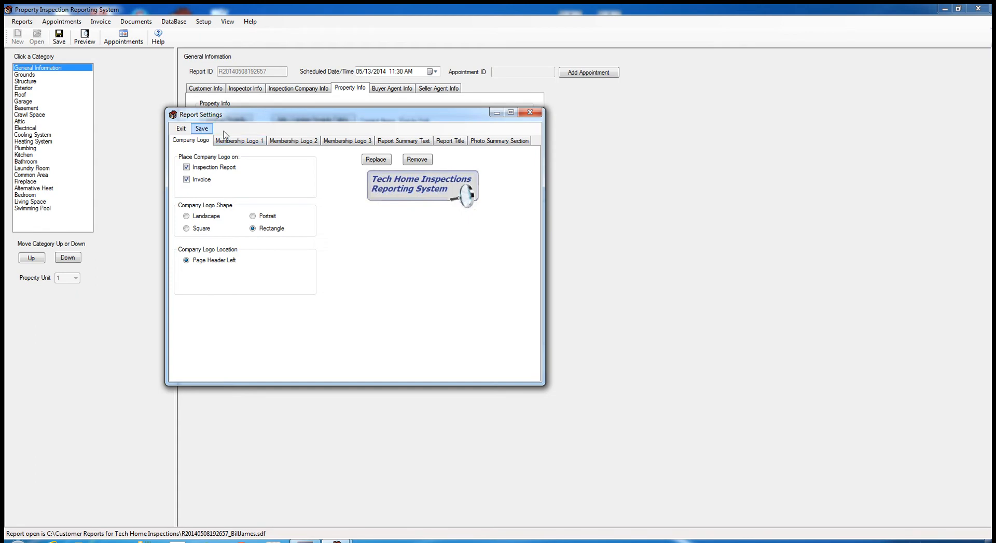
- Exit Report Settings, check the edited summary on preview page 3, then open Grounds
left_click(181, 128)
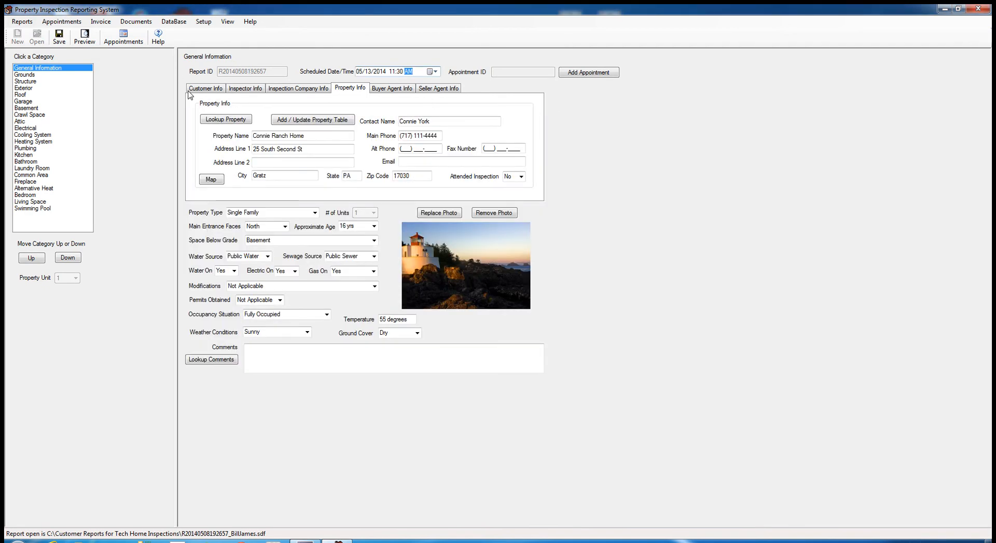
left_click(84, 36)
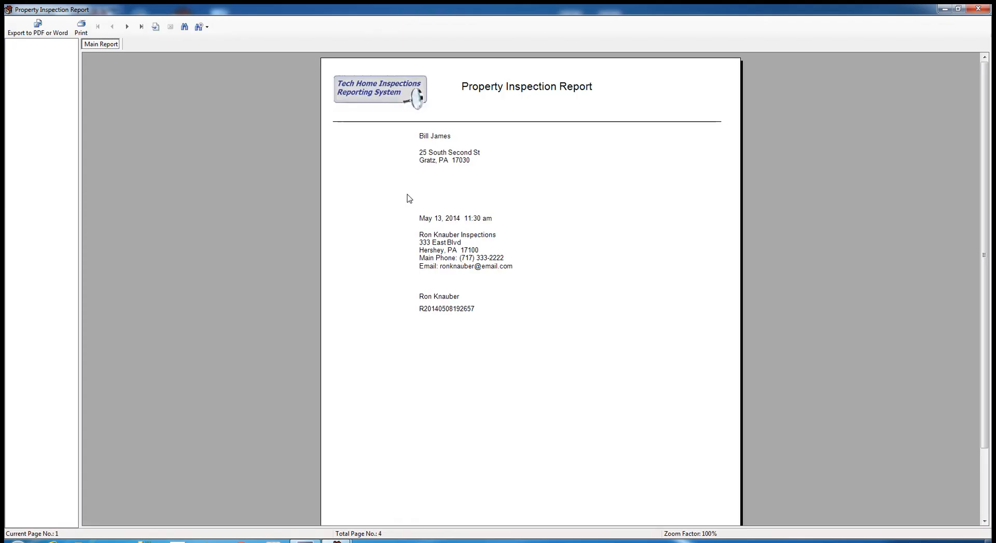
left_click(128, 32)
left_click(127, 29)
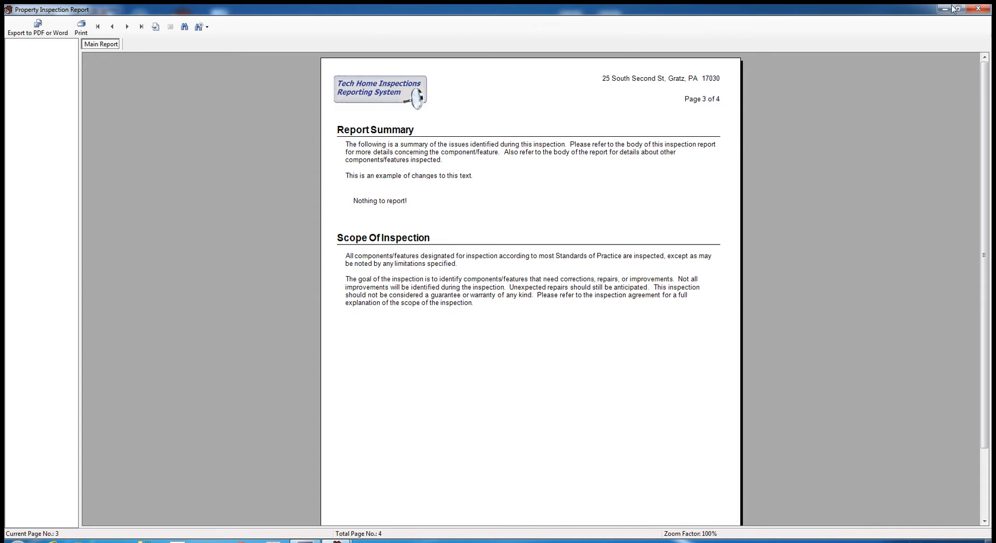
left_click(977, 10)
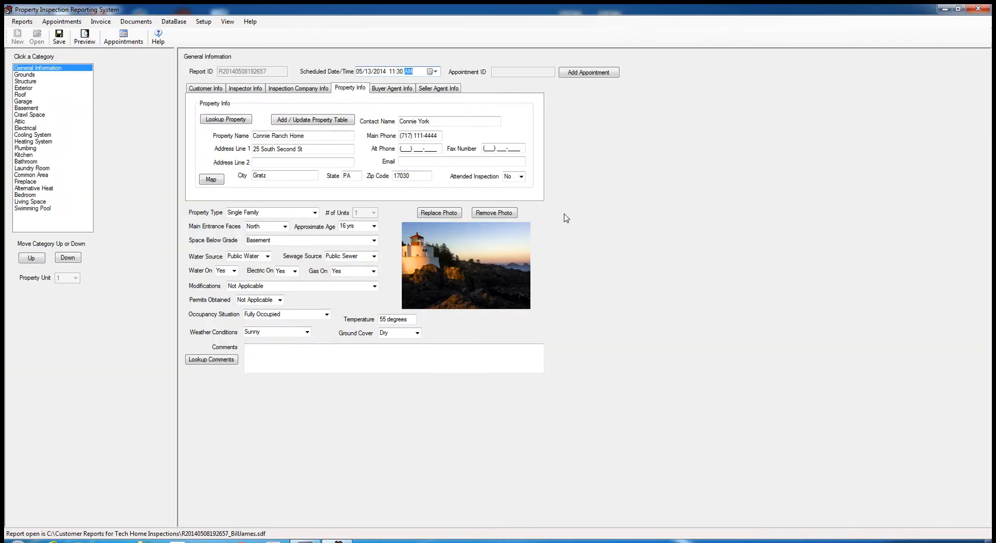
left_click(26, 76)
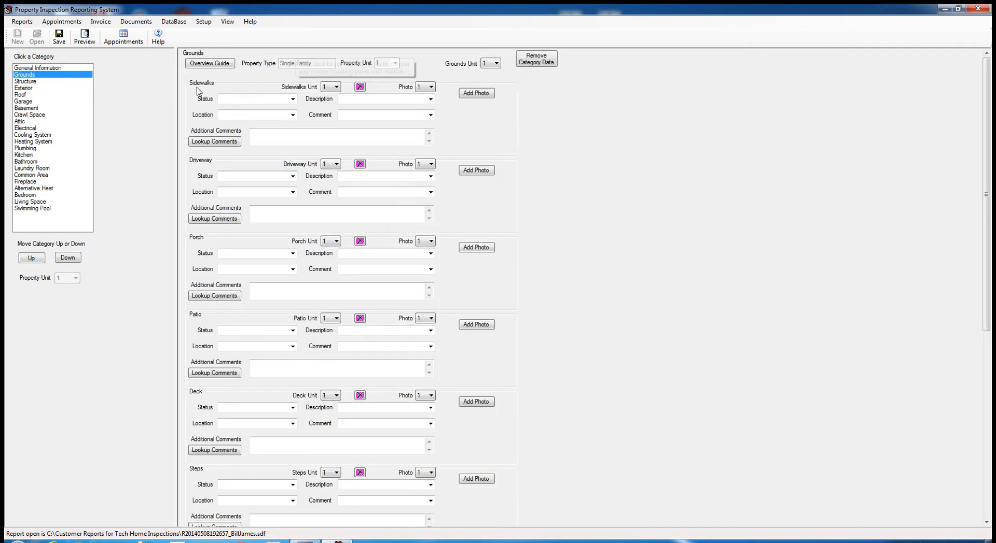
left_click(292, 100)
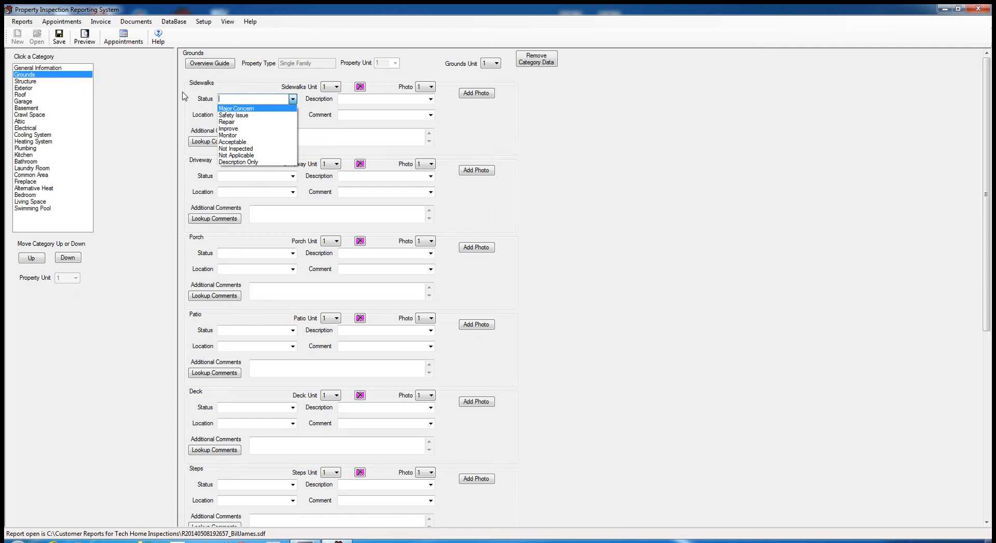
left_click(228, 89)
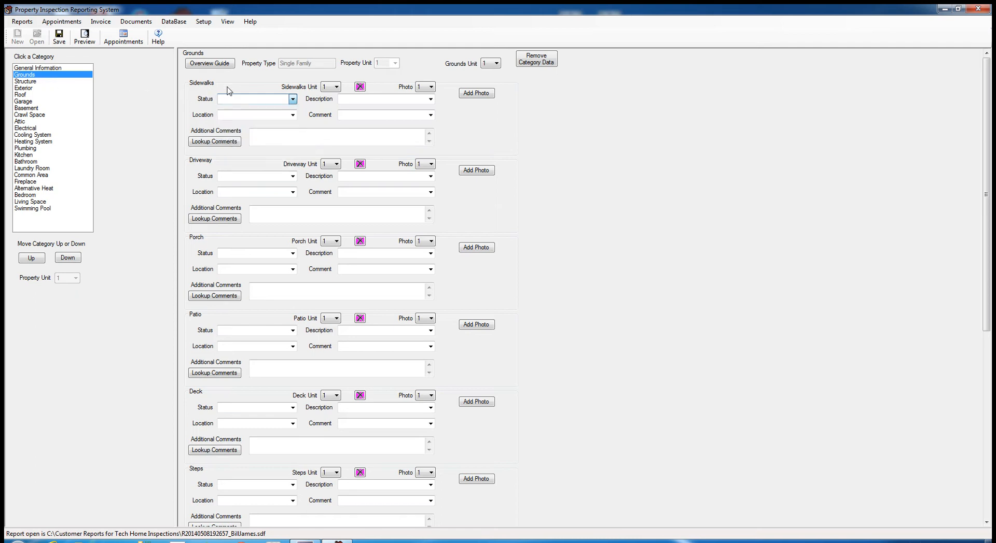
left_click(26, 82)
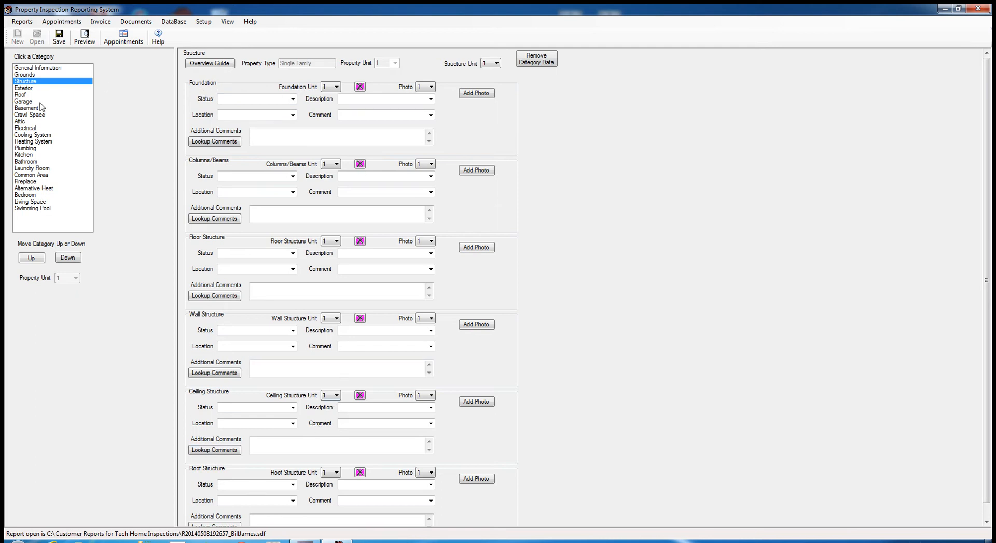
left_click(28, 90)
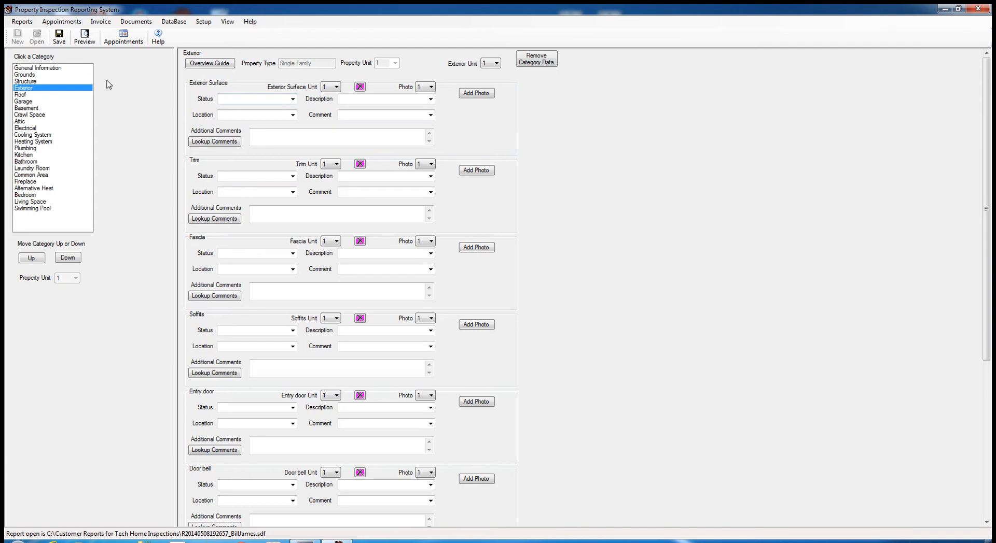
left_click(25, 74)
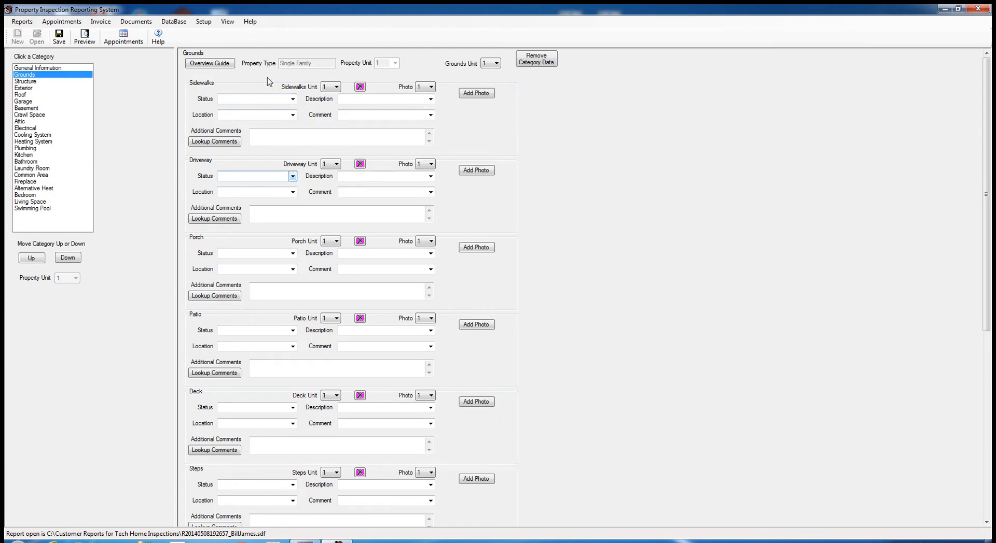
left_click(293, 177)
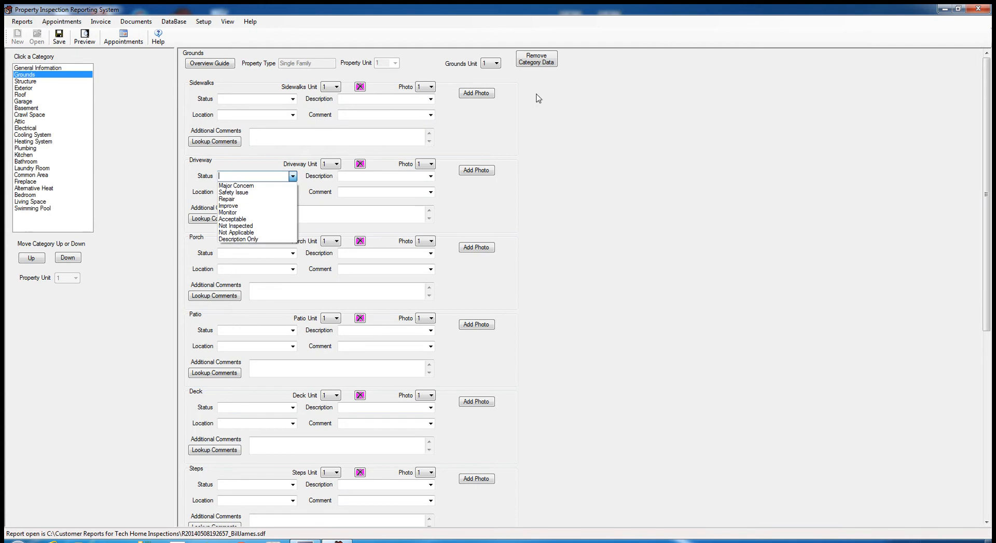
- Set the Driveway status to Repair, description to Concrete and location to Front
left_click(229, 200)
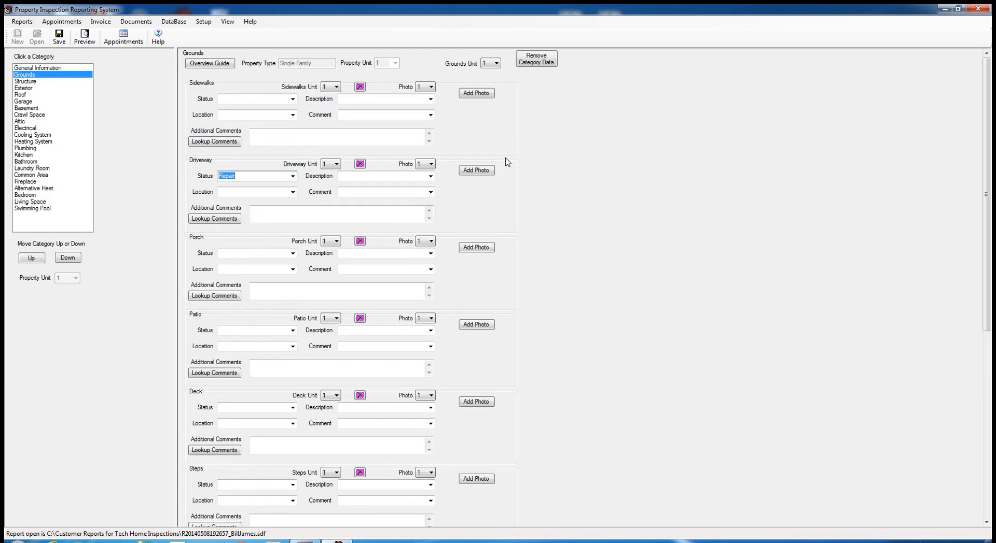
left_click(431, 176)
left_click(359, 185)
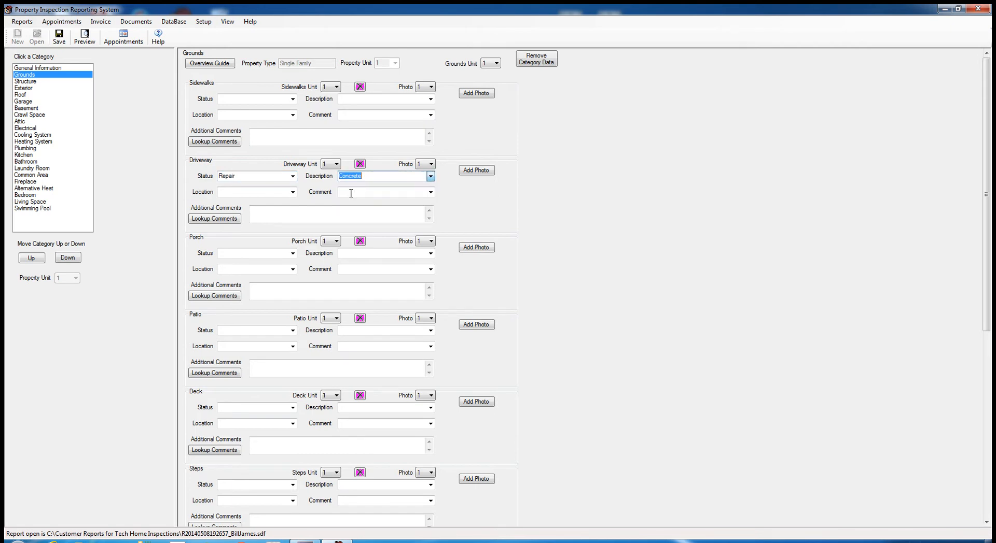
left_click(292, 192)
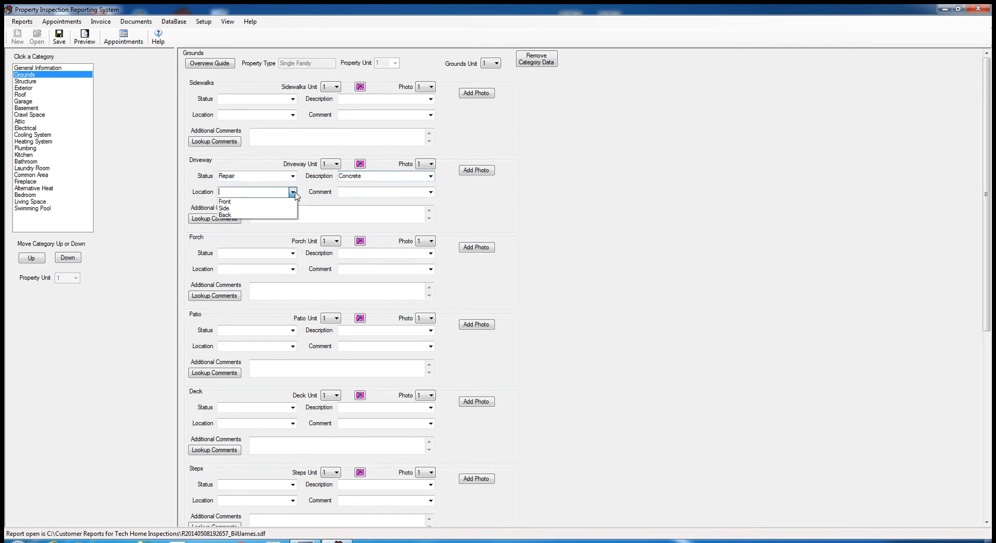
left_click(238, 202)
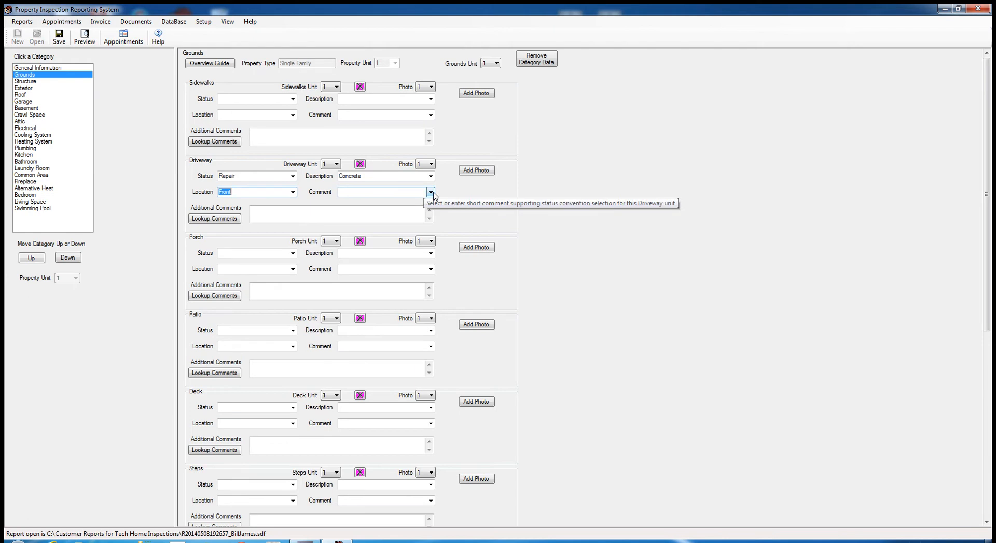
left_click(430, 191)
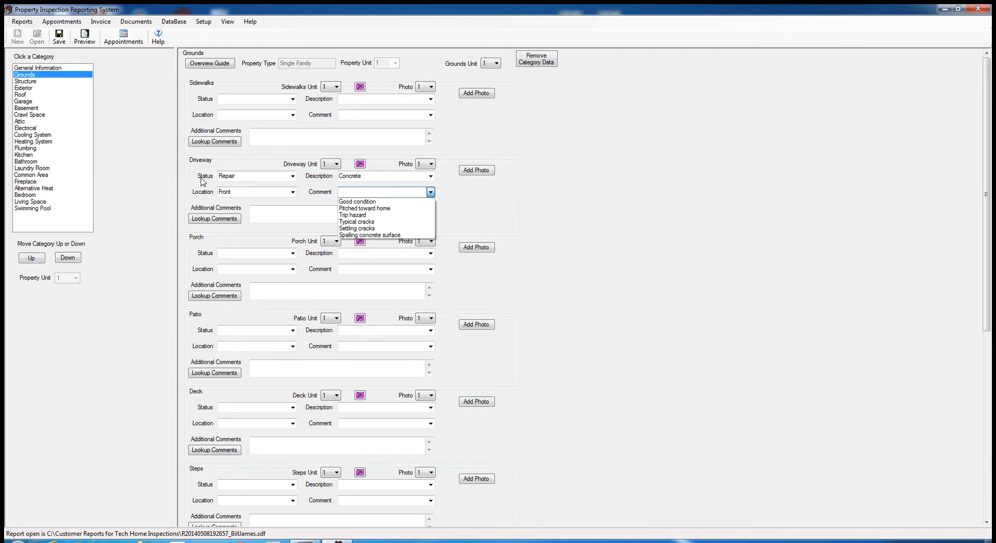
left_click(292, 177)
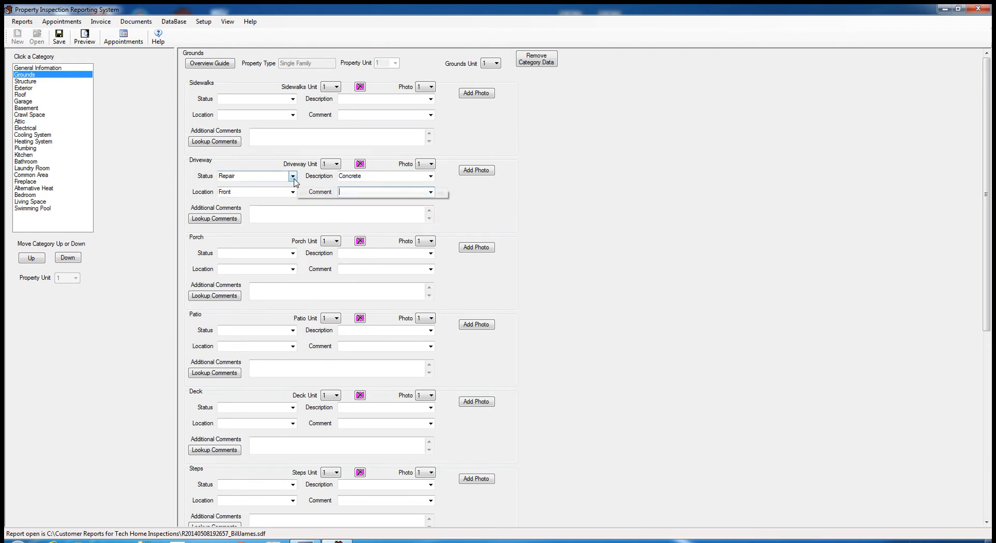
left_click(293, 176)
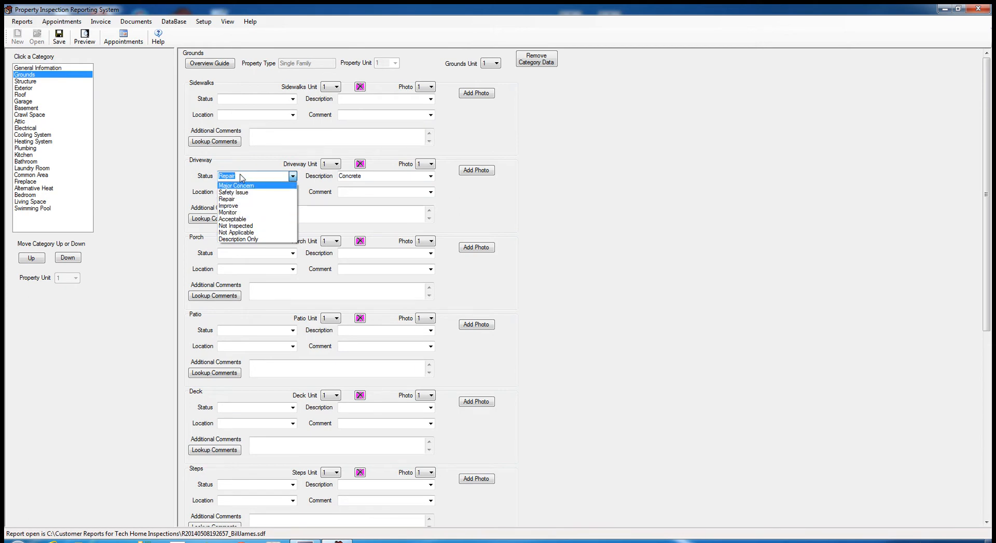
left_click(293, 178)
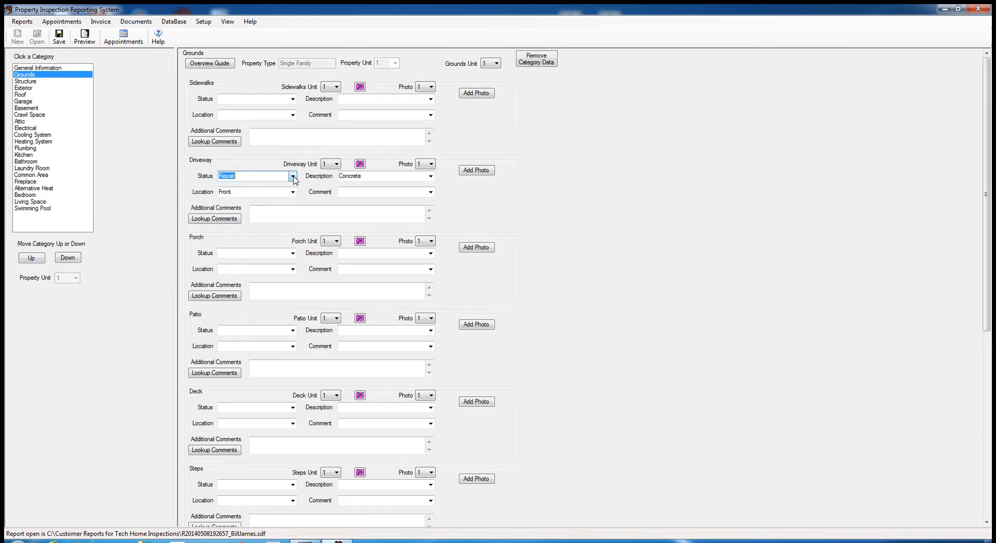
- Change the Driveway description to Concrete and brick and the comment to Settling cracks
left_click(430, 177)
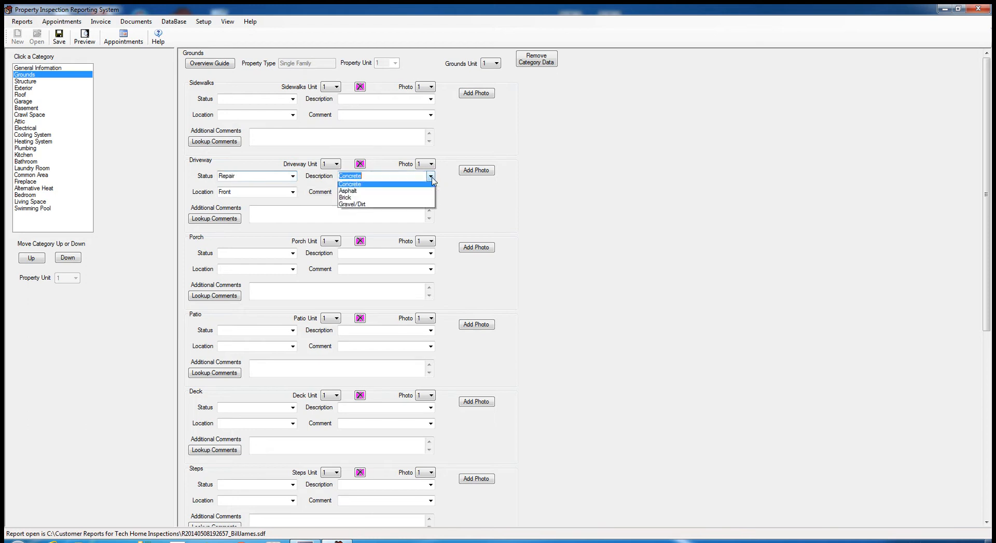
left_click(363, 186)
left_click(400, 178)
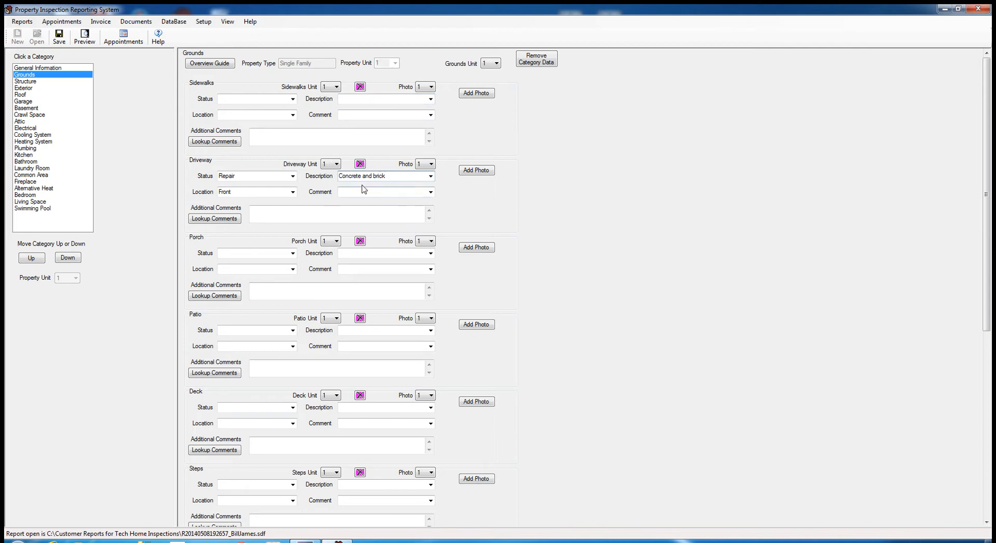
left_click(430, 176)
left_click(430, 177)
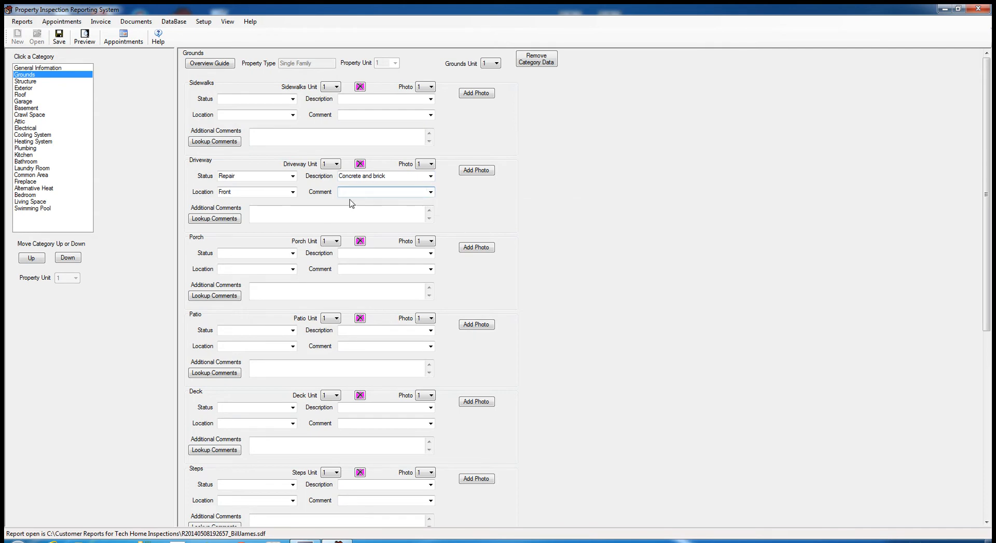
left_click(430, 192)
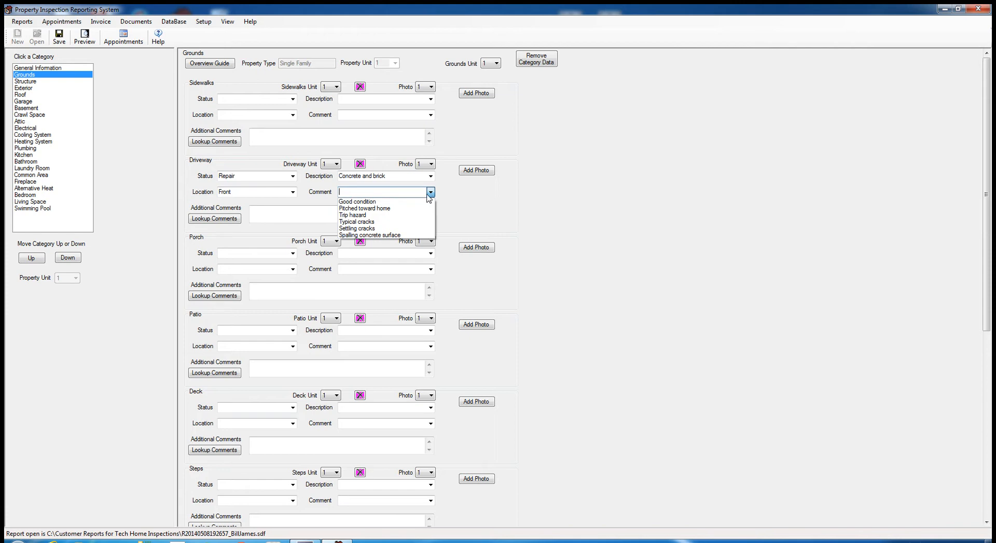
left_click(368, 229)
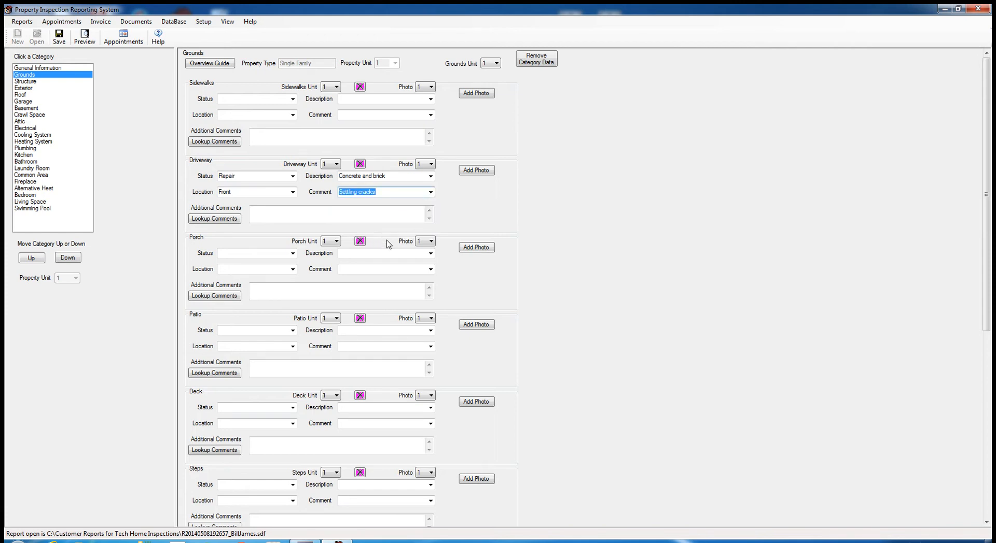
left_click(222, 218)
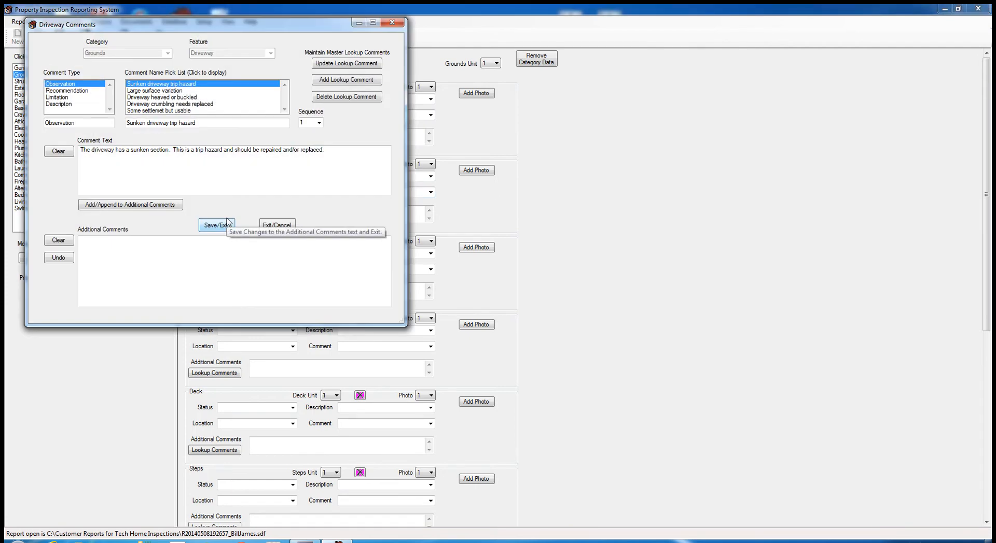
- Browse the stock Driveway comments without choosing one, then start entering Driveway additional comments
left_click(159, 93)
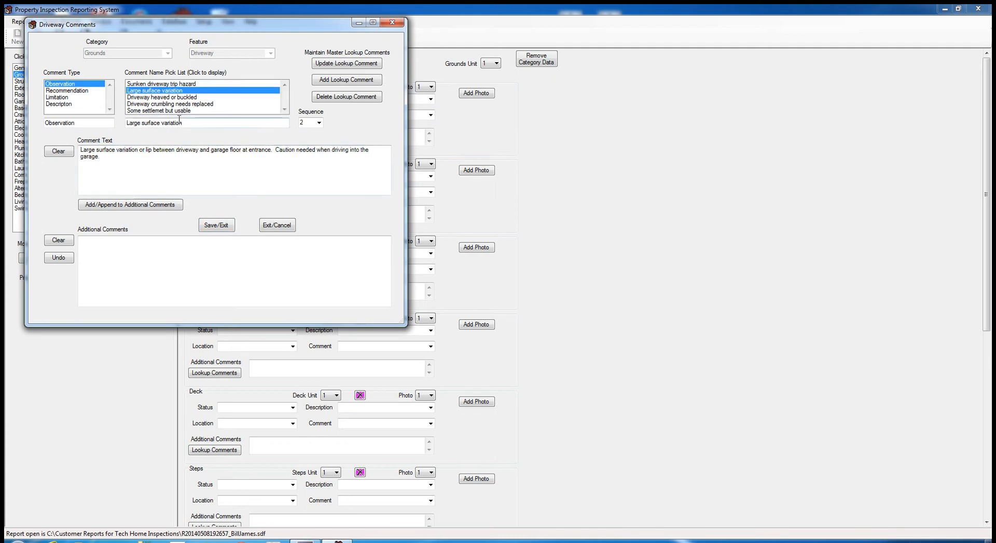
left_click(173, 111)
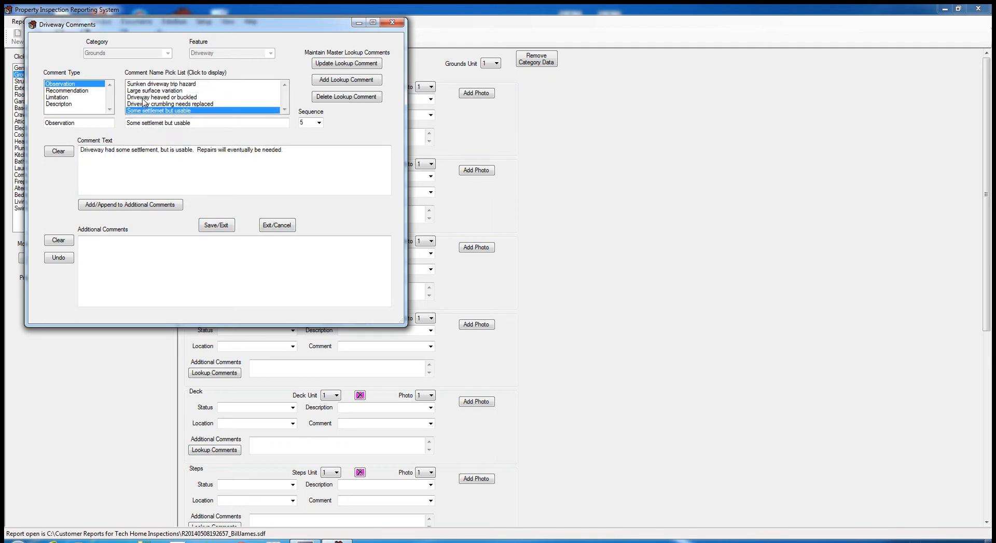
left_click(393, 23)
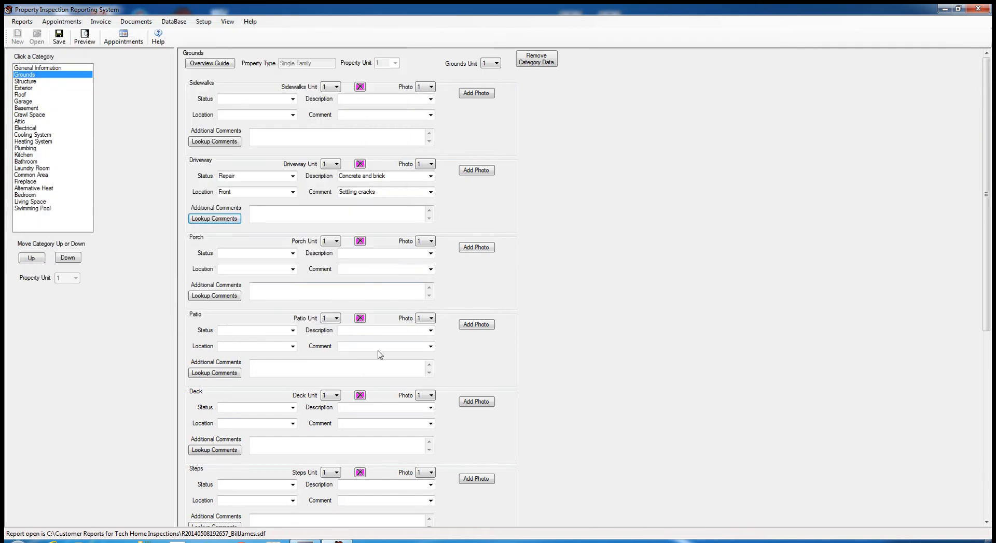
left_click(221, 219)
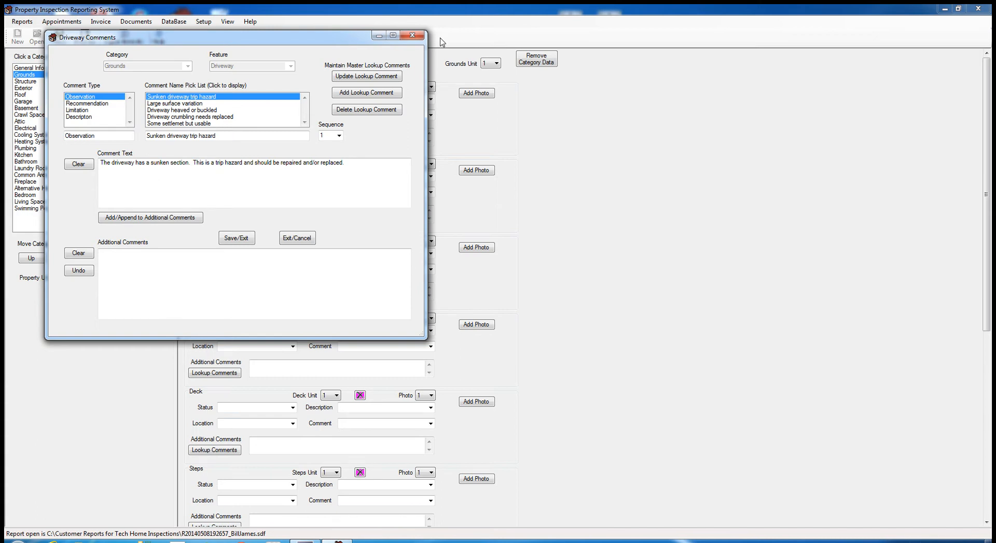
left_click(412, 35)
left_click(269, 216)
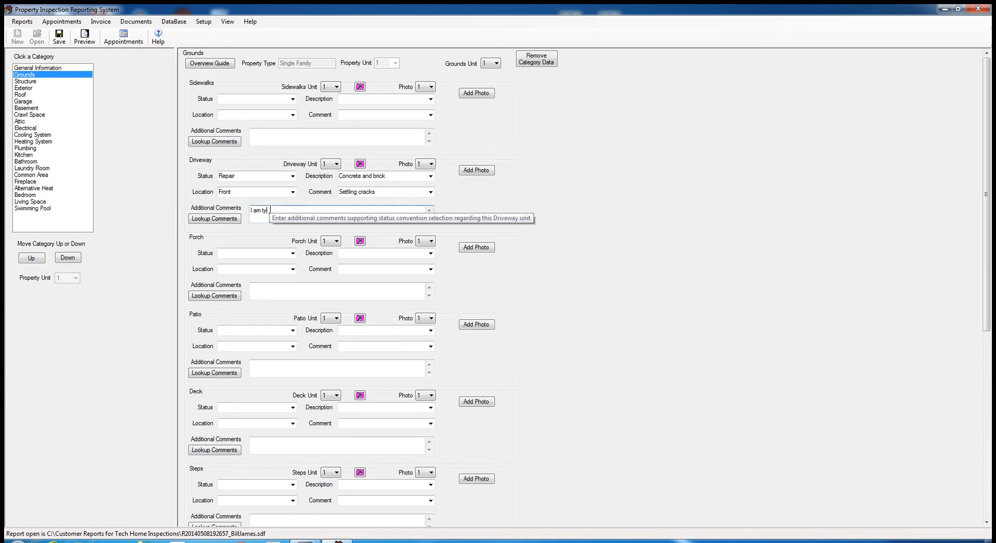
- Enter 'I am typing the info here' as the Driveway additional comment, then bring up the stock comments
type("I am typing the info here")
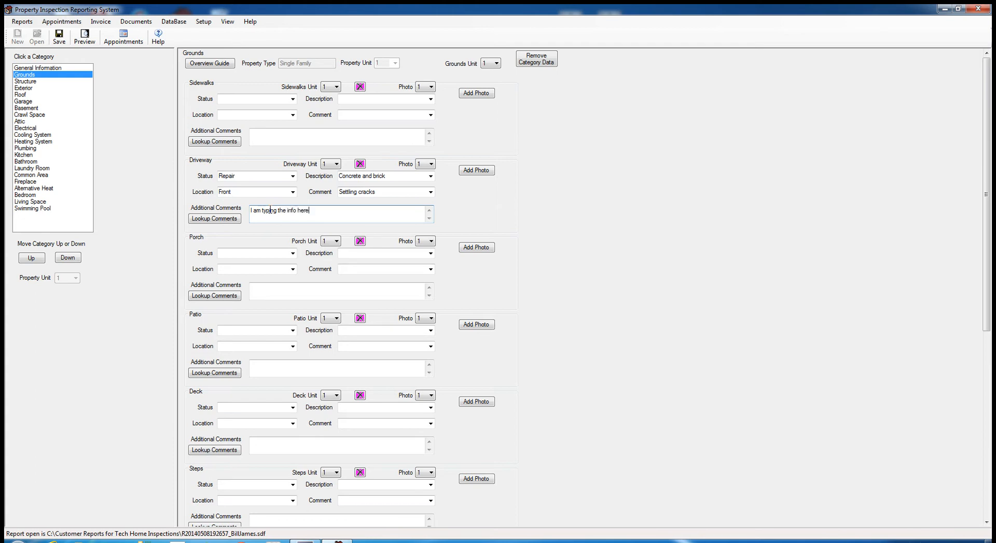
left_click(231, 220)
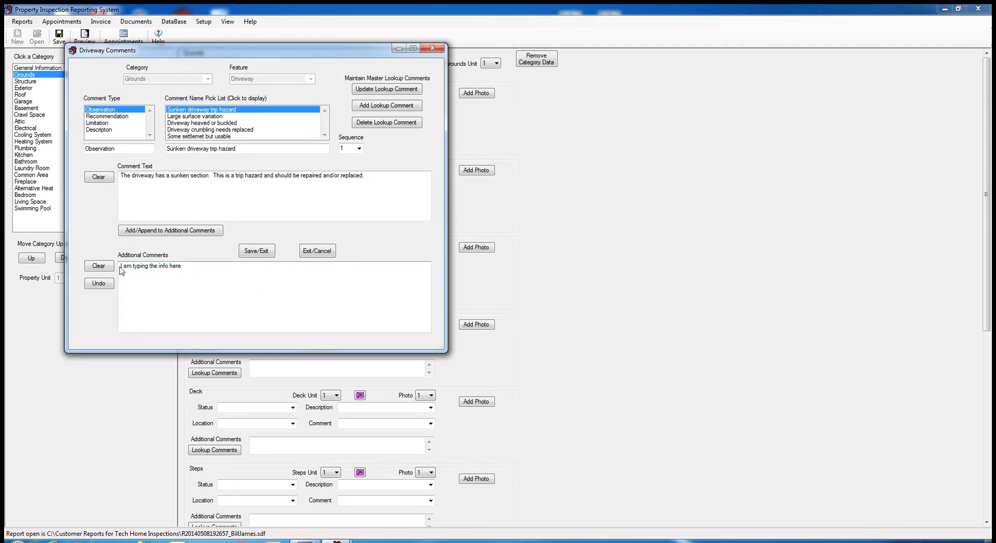
- Replace the typed Driveway comment with only the stock 'Some settlemet but usable' comment and save
left_click(215, 137)
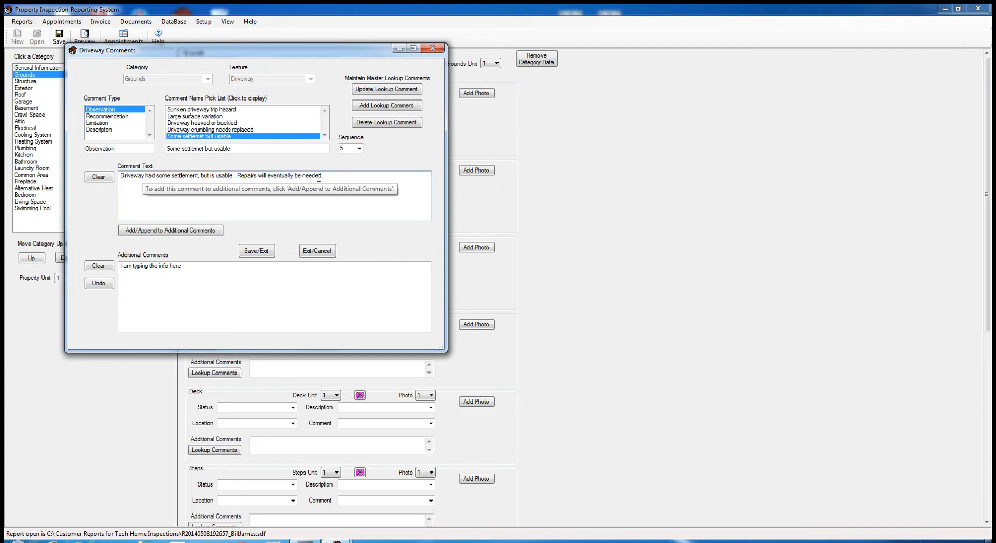
left_click(191, 232)
left_click(181, 267)
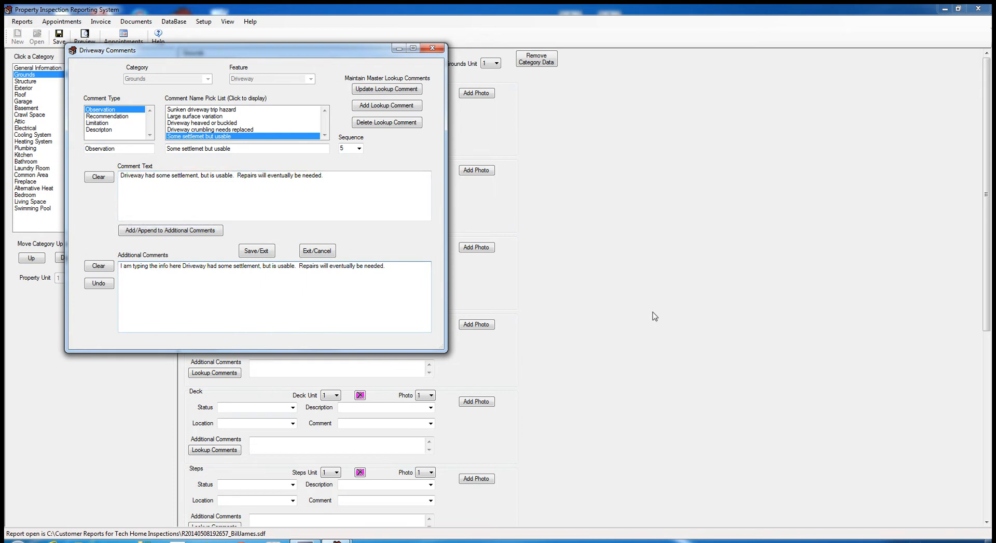
left_click(103, 268)
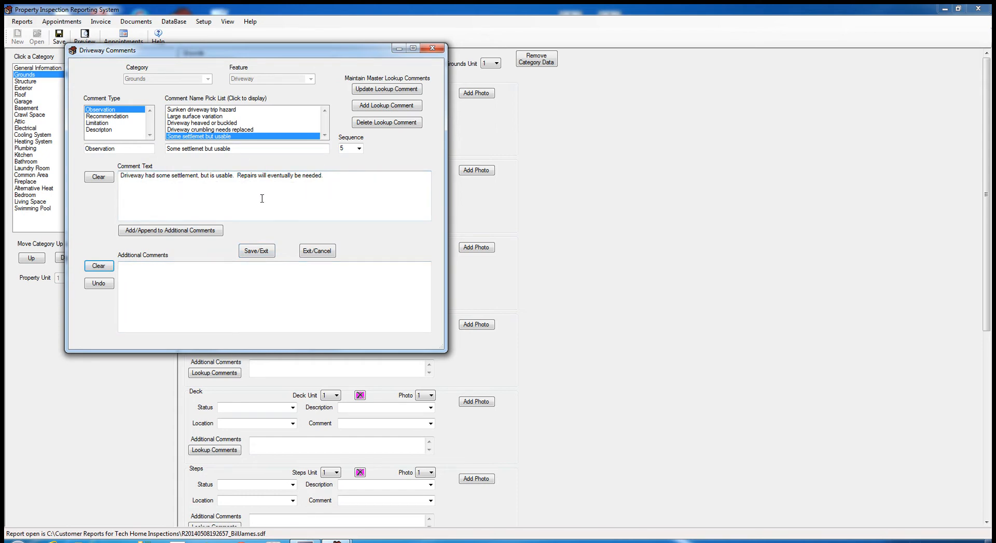
left_click(207, 230)
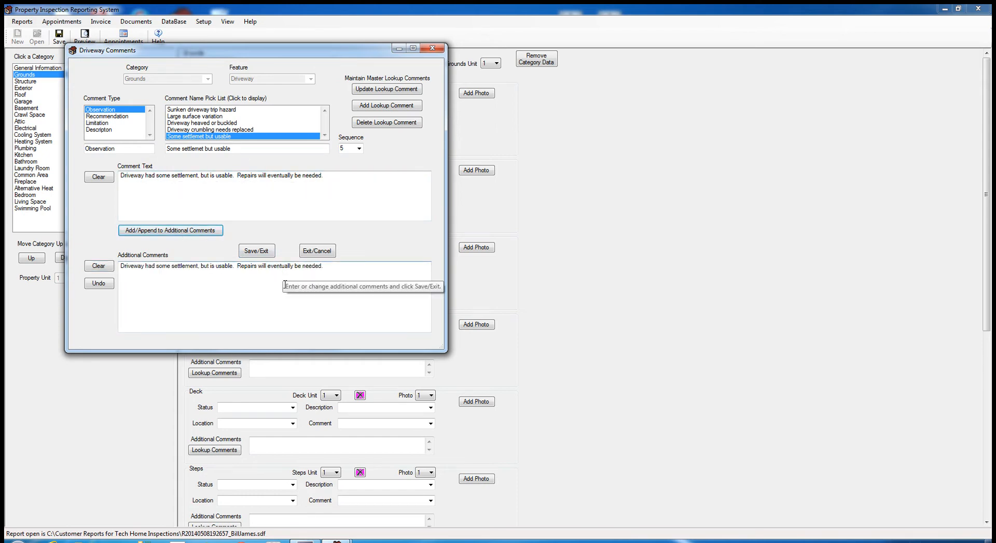
left_click(257, 251)
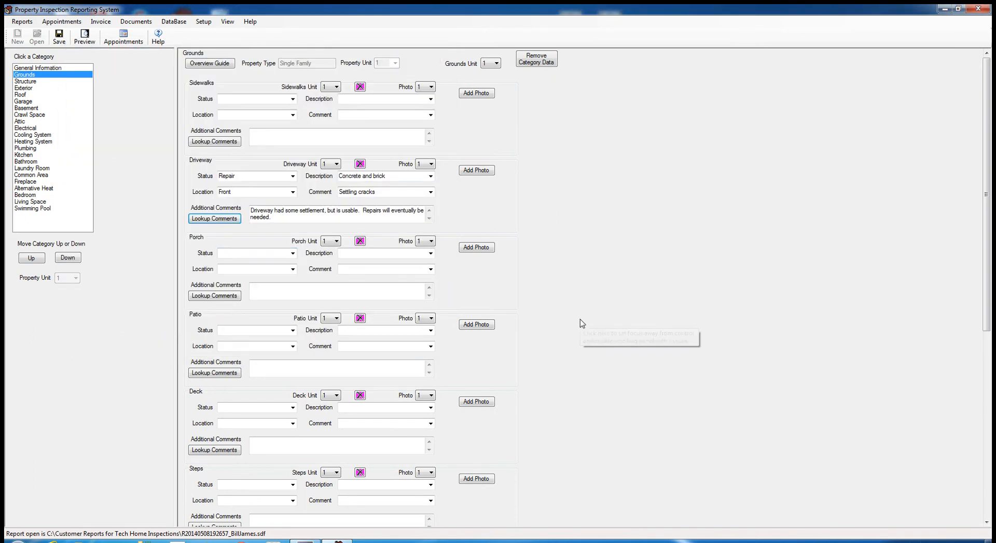
- Append the 'Seal gap' recommendation to the Driveway additional comments and save
left_click(214, 218)
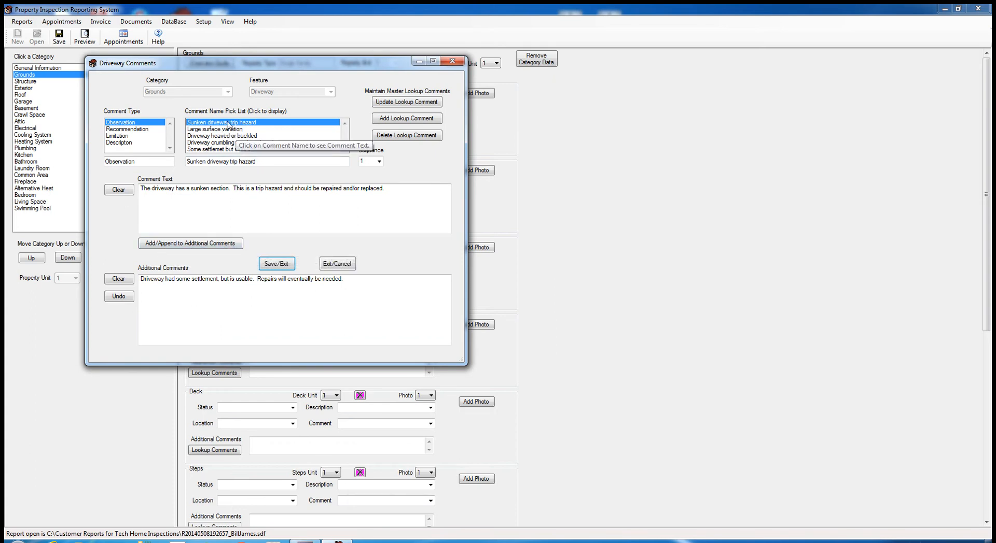
left_click(130, 130)
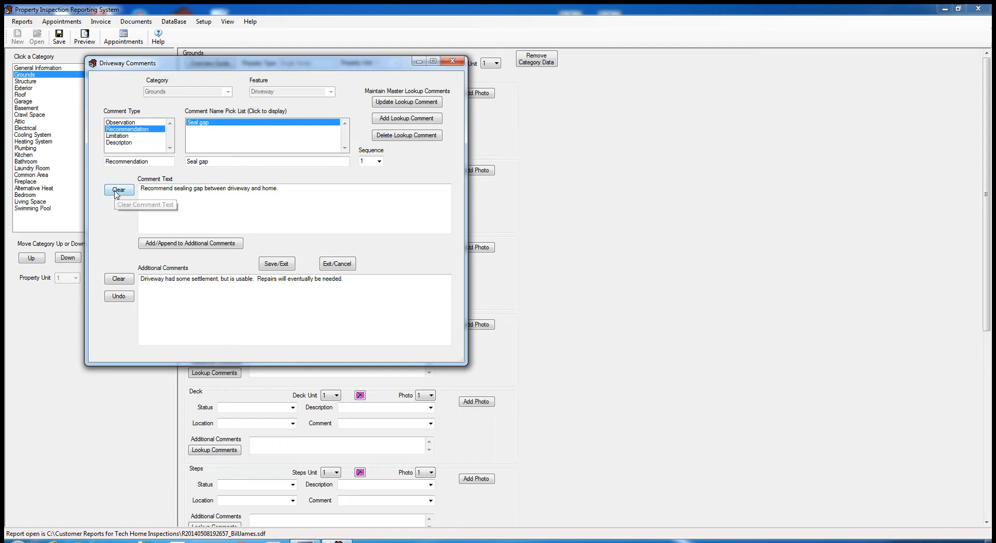
left_click(191, 248)
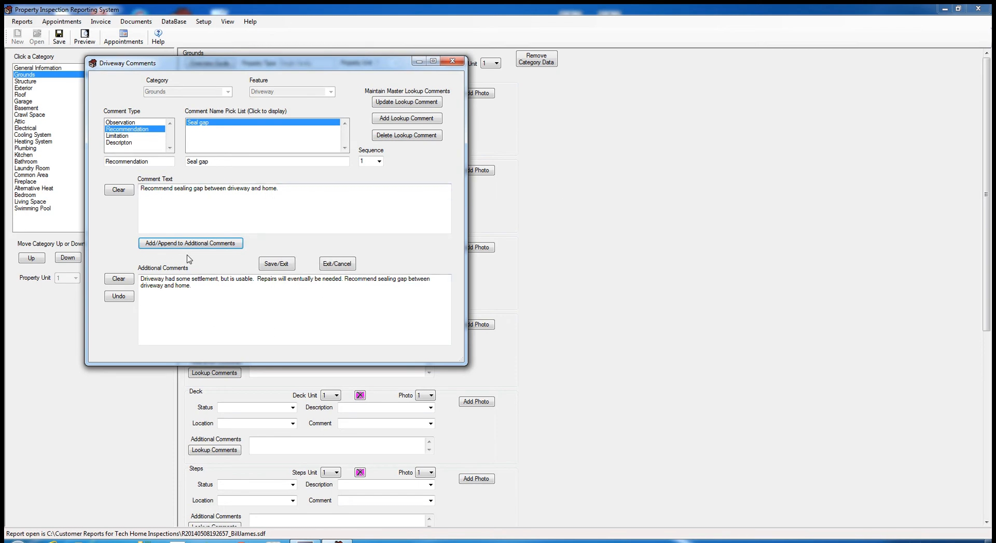
left_click(271, 267)
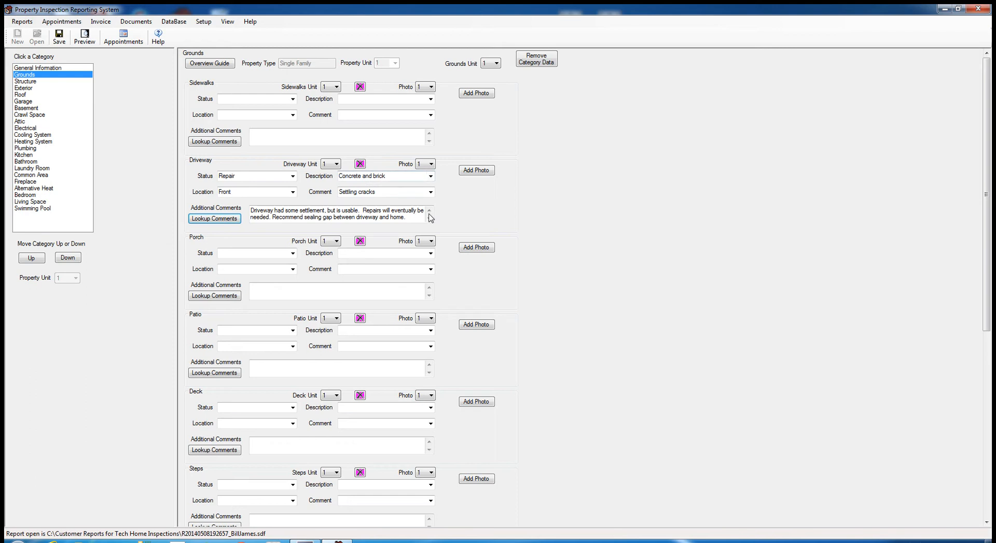
- Attach the Hydrangeas sample picture as the Driveway photo
left_click(473, 172)
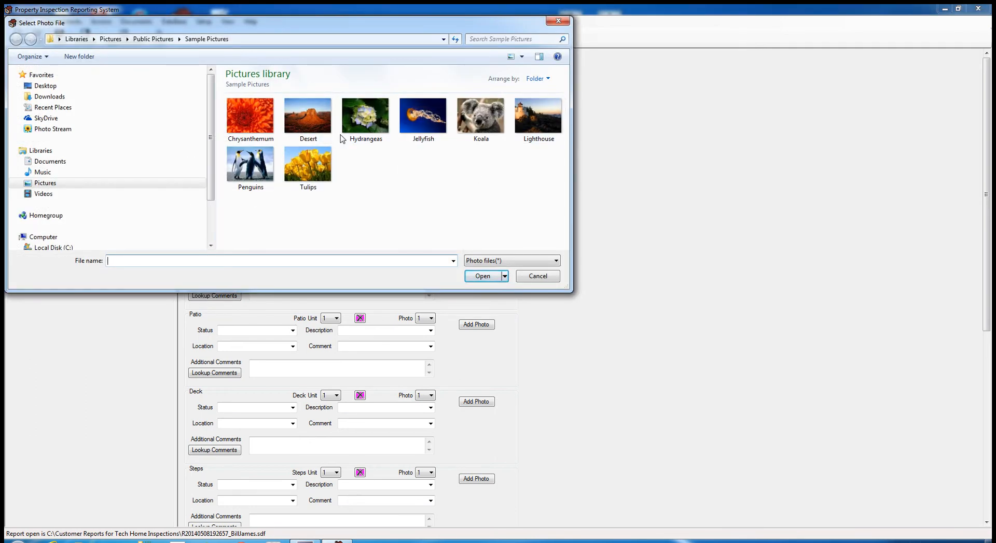
left_click(369, 126)
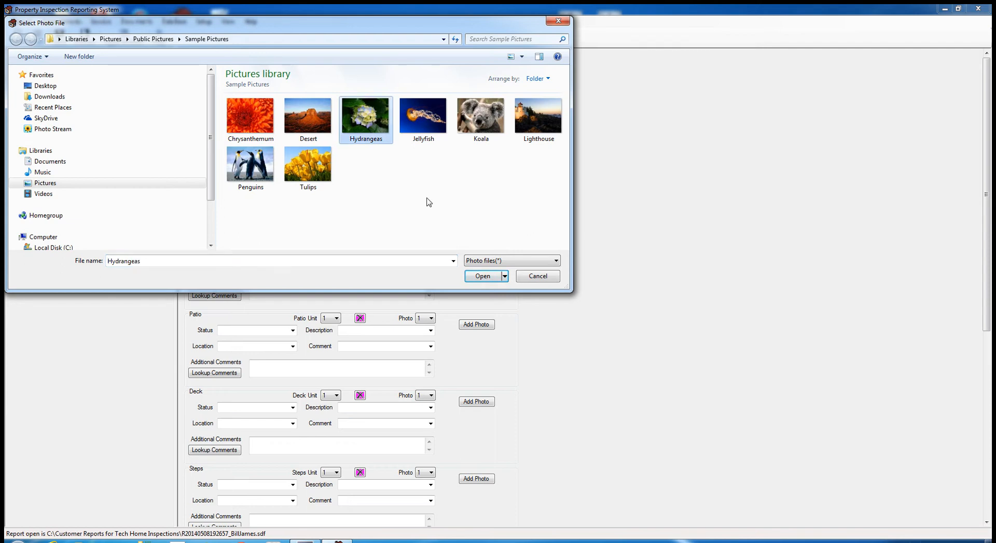
left_click(485, 277)
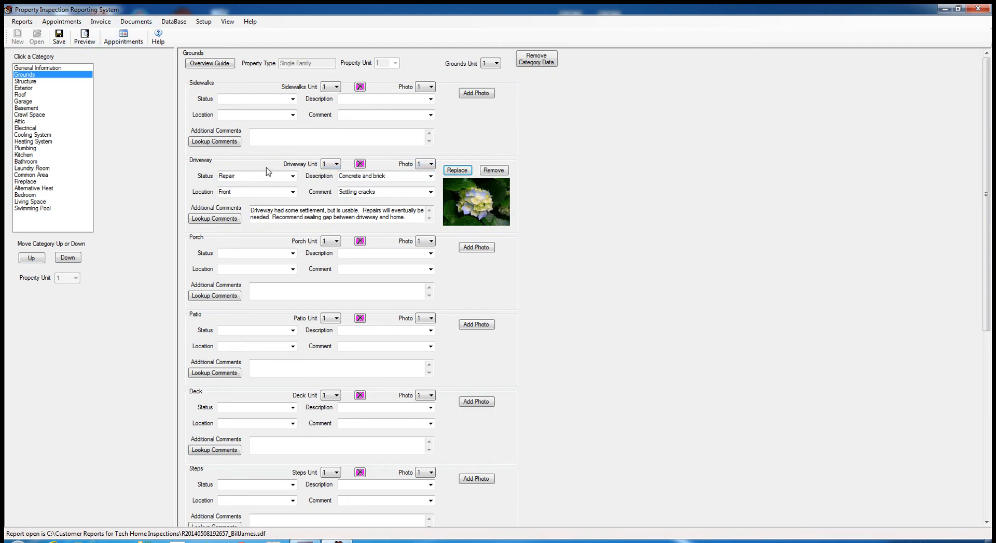
- Save the report's progress and switch Driveway to a second unit
left_click(59, 37)
left_click(338, 243)
left_click(339, 243)
left_click(337, 318)
left_click(338, 319)
left_click(336, 165)
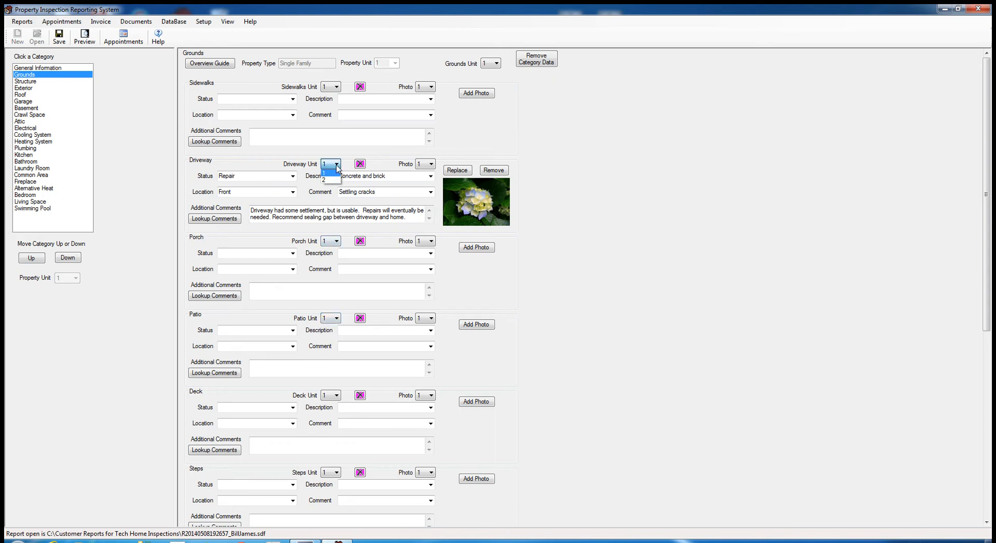
left_click(327, 179)
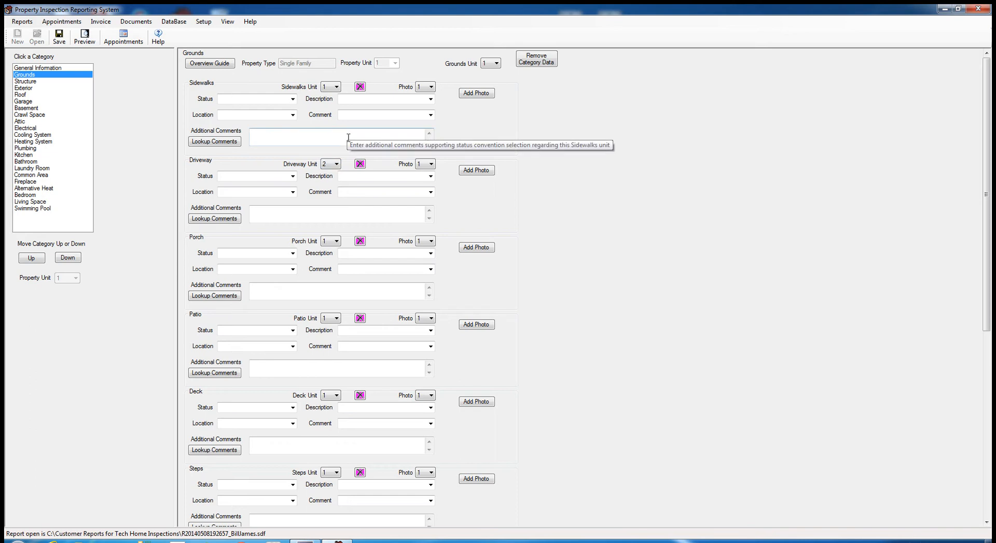
- Record Driveway unit 2 as Acceptable, Back, Asphalt, Good condition, then return to unit 1
left_click(293, 177)
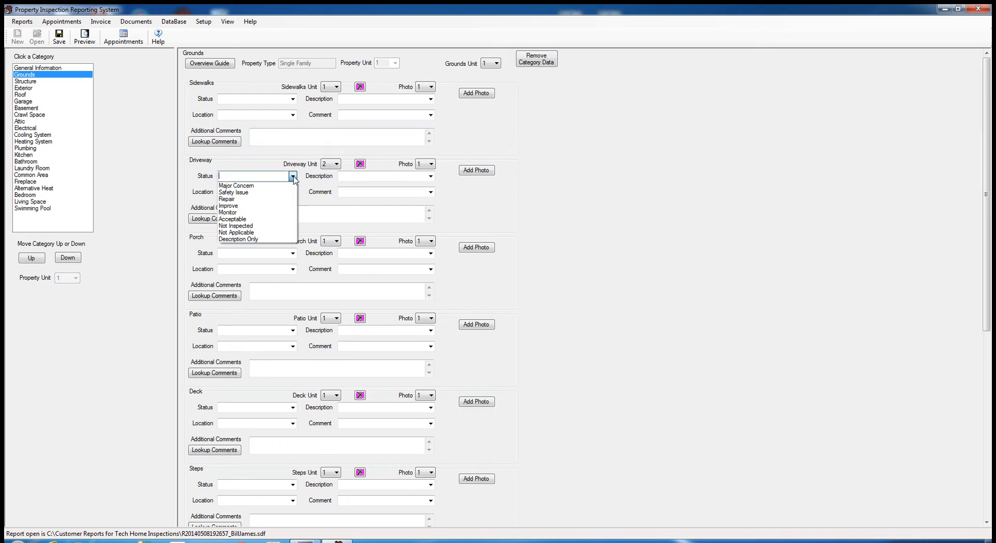
left_click(234, 218)
left_click(293, 192)
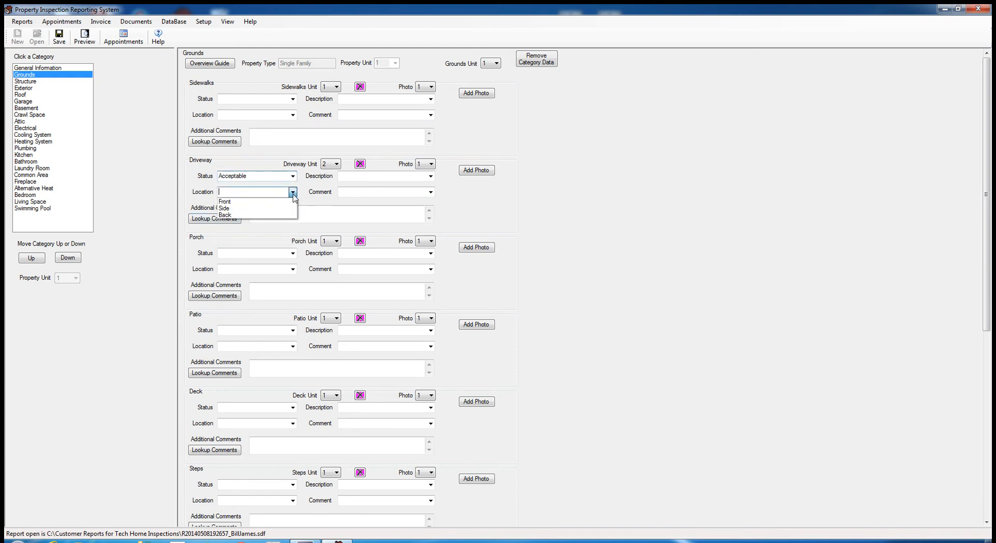
left_click(244, 207)
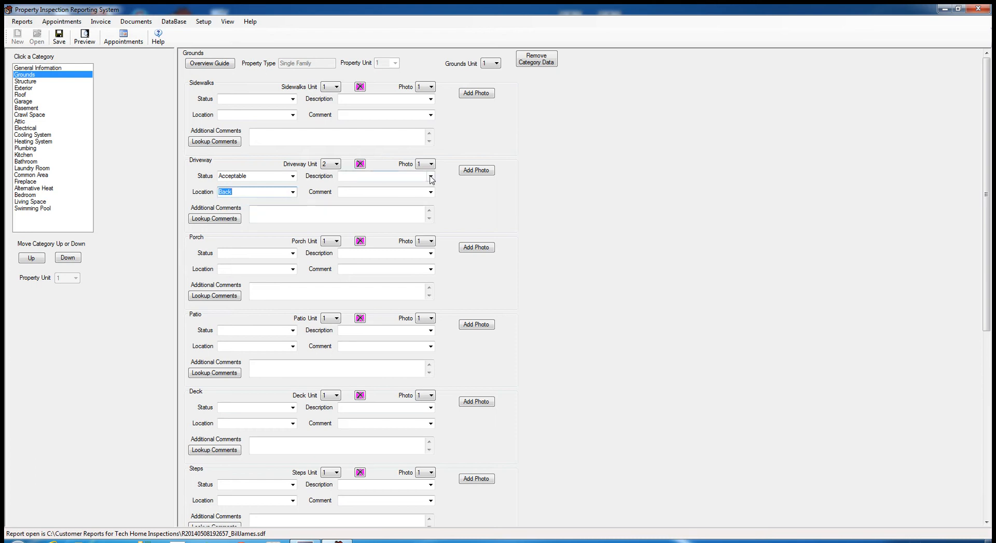
left_click(431, 176)
left_click(356, 193)
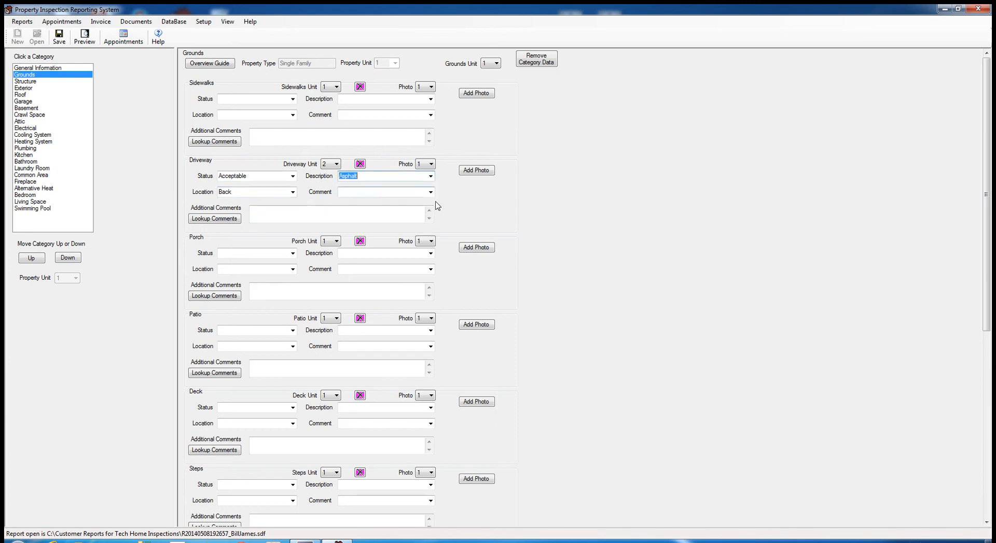
left_click(430, 192)
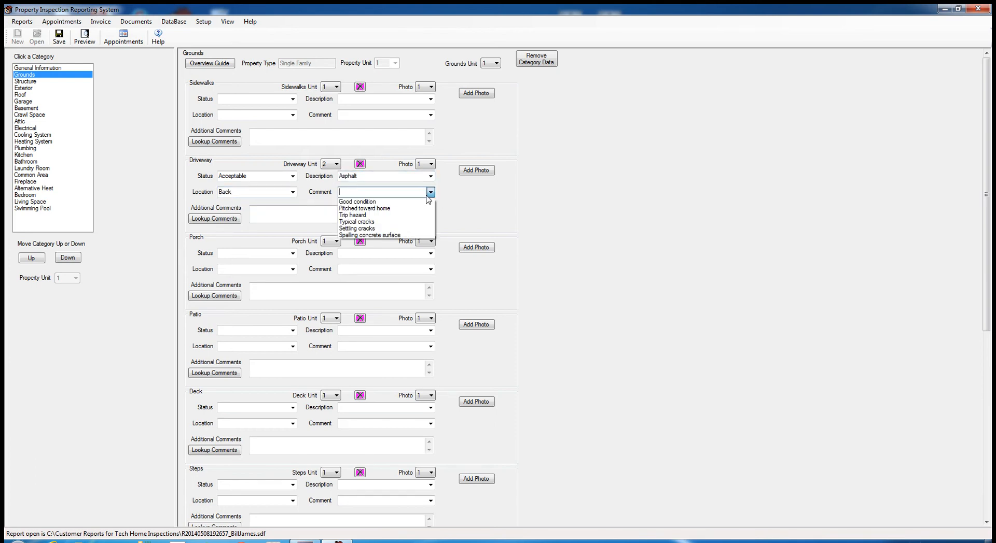
left_click(378, 202)
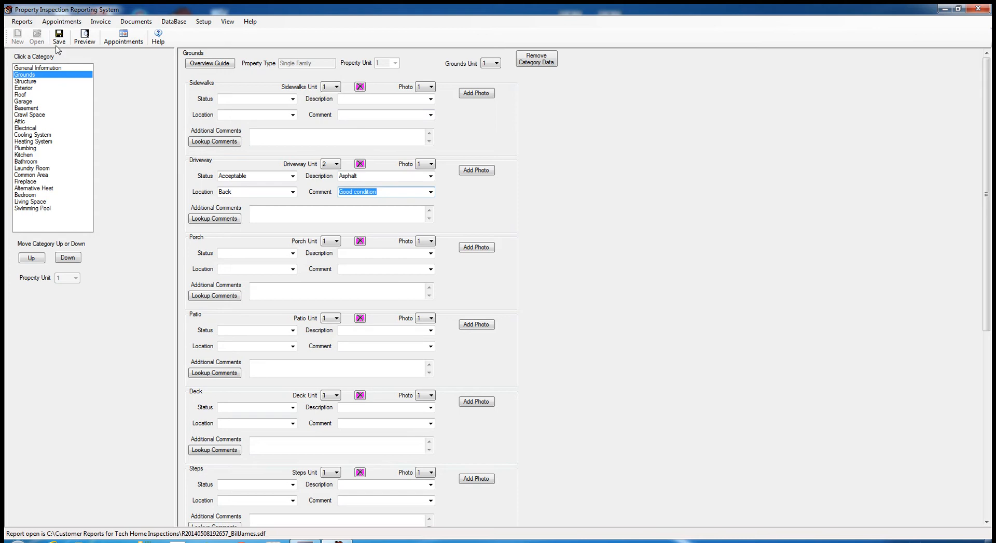
left_click(336, 165)
left_click(332, 172)
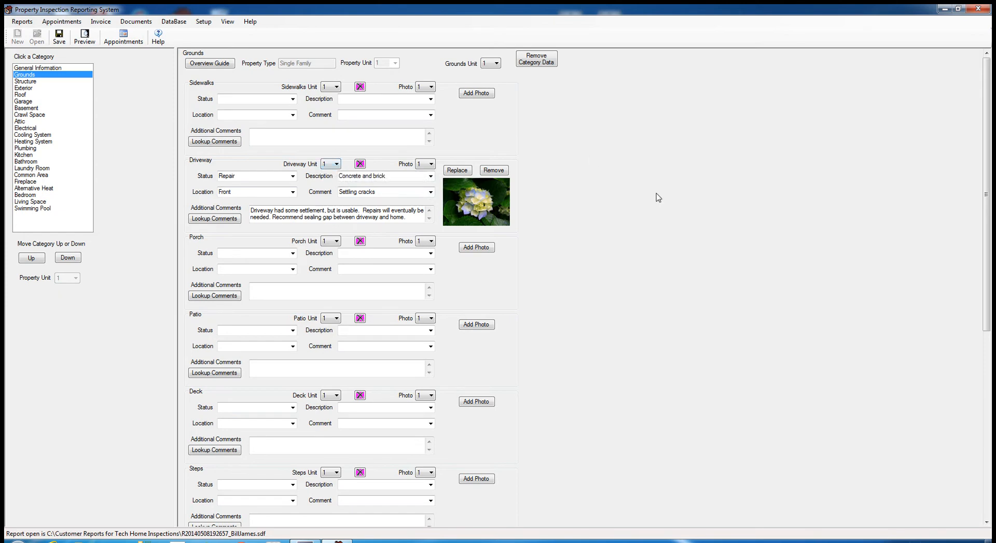
- Check Driveway unit 2, return to unit 1, and select its empty photo slot 2
left_click(337, 165)
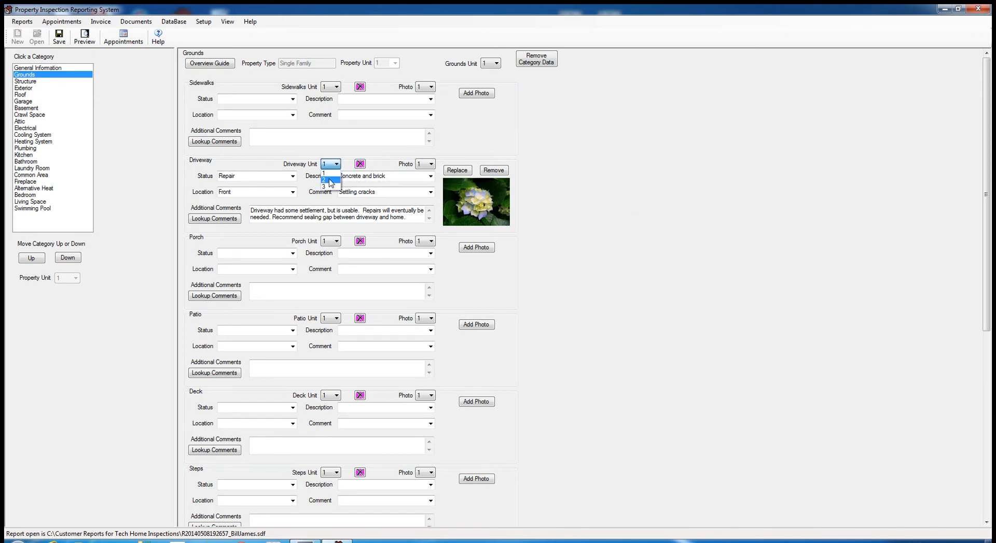
left_click(330, 181)
left_click(337, 166)
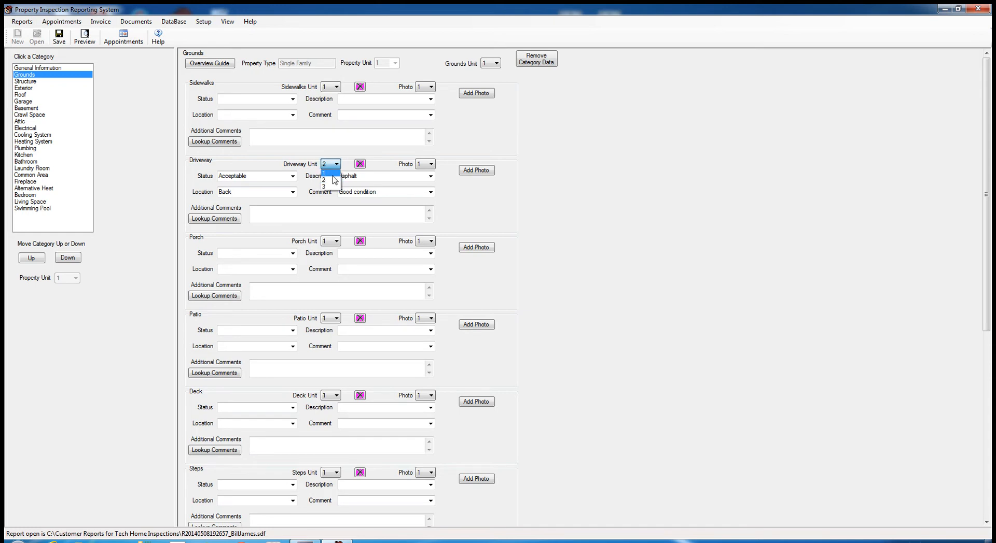
left_click(332, 175)
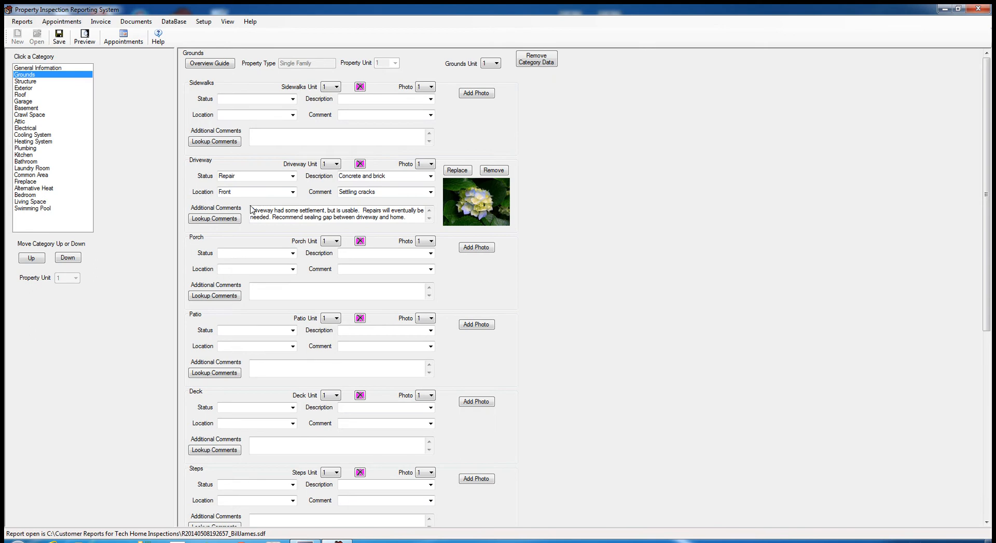
left_click(431, 164)
left_click(428, 180)
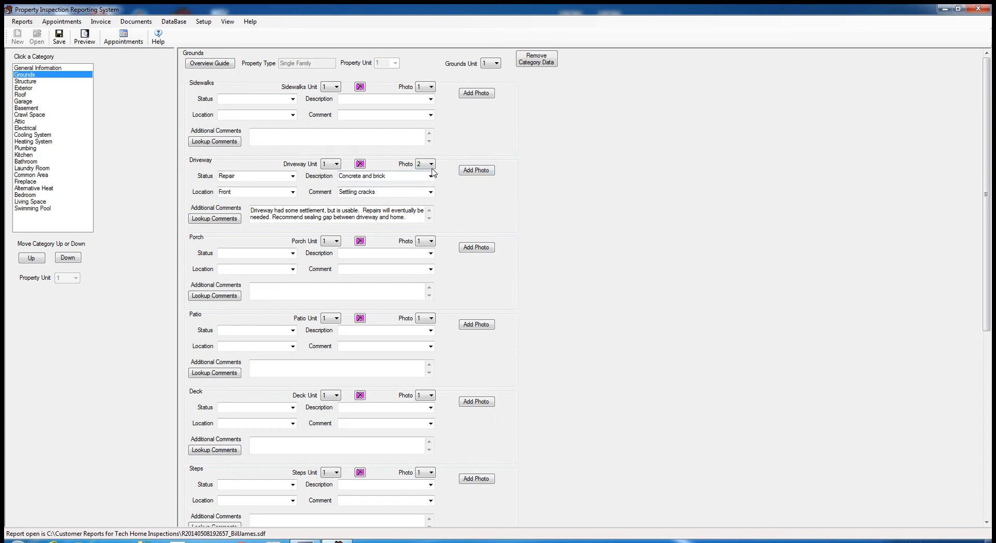
- Attach the Tulips and Penguins sample pictures to the Driveway's second photo slot
left_click(469, 176)
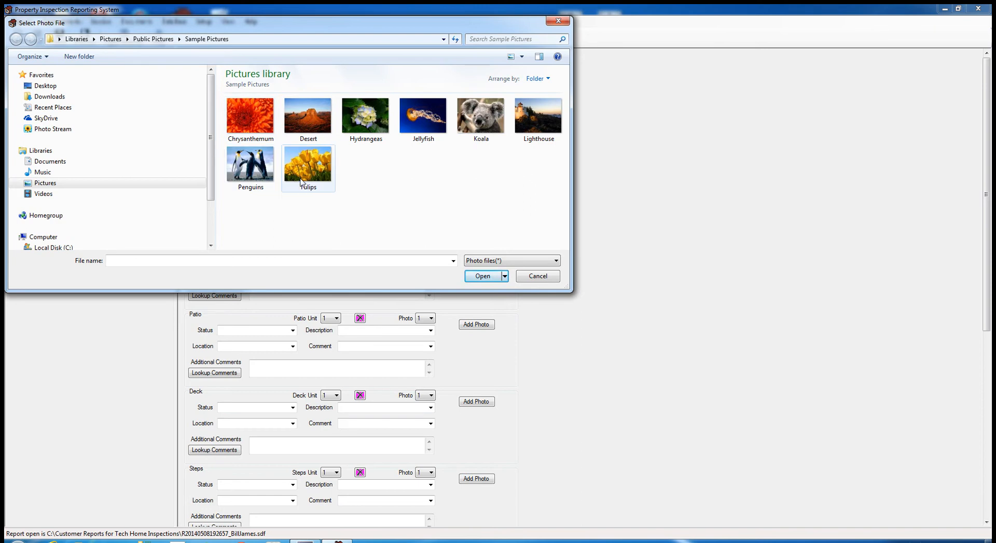
left_click(374, 130)
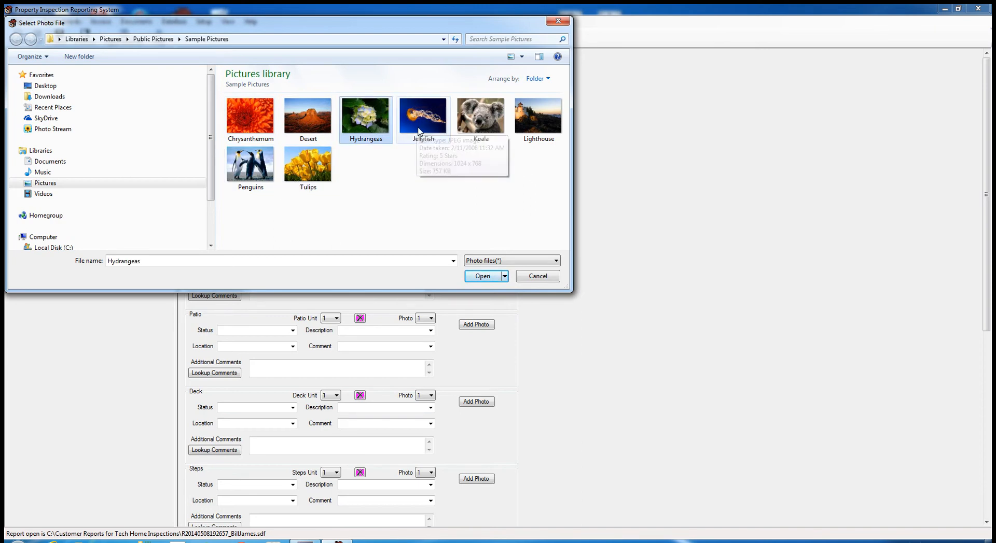
left_click(432, 123)
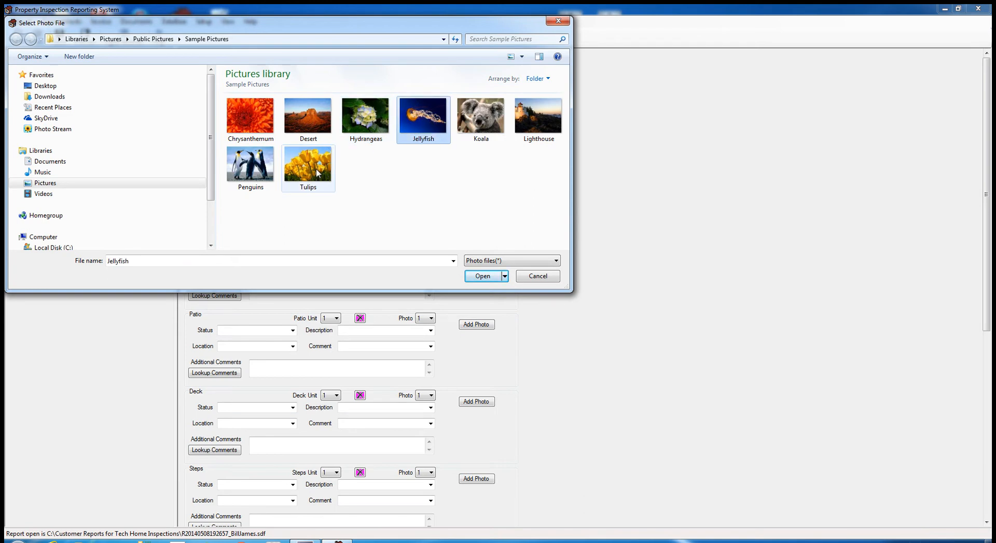
left_click(313, 167)
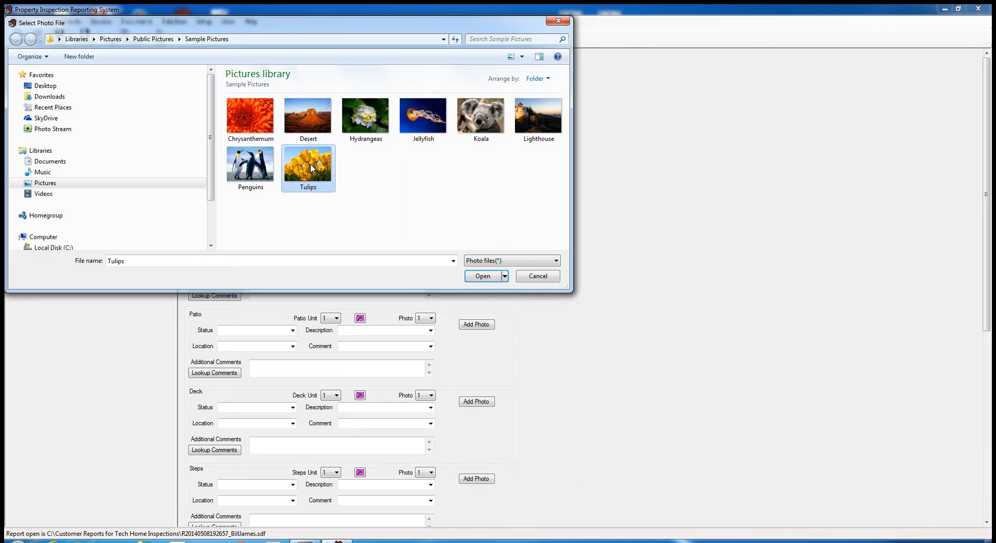
key("shift+Left")
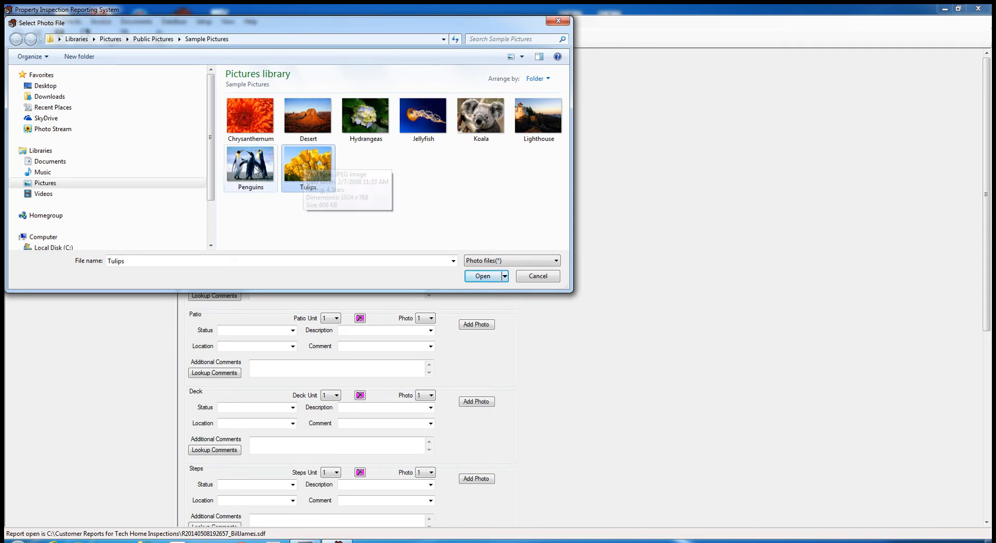
left_click(482, 275)
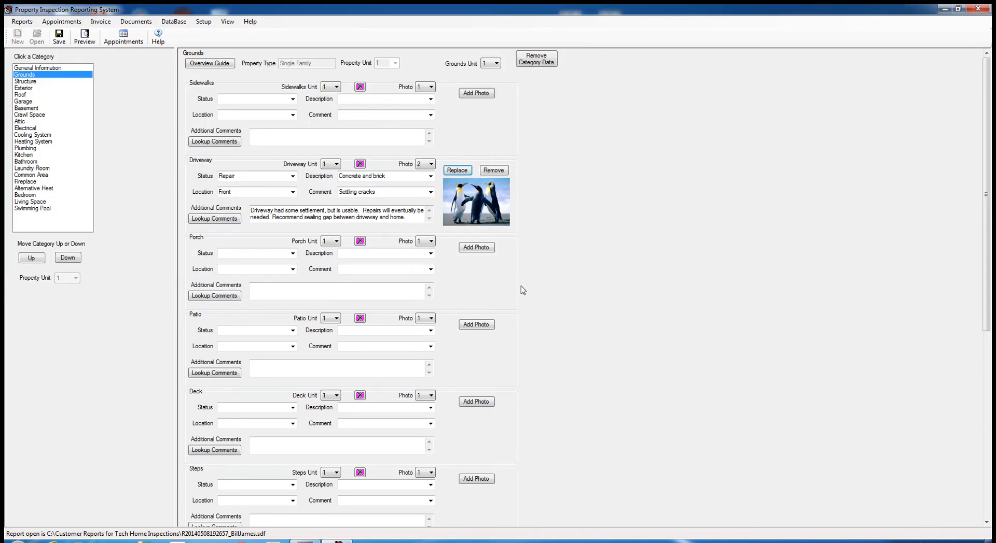
left_click(425, 164)
left_click(423, 186)
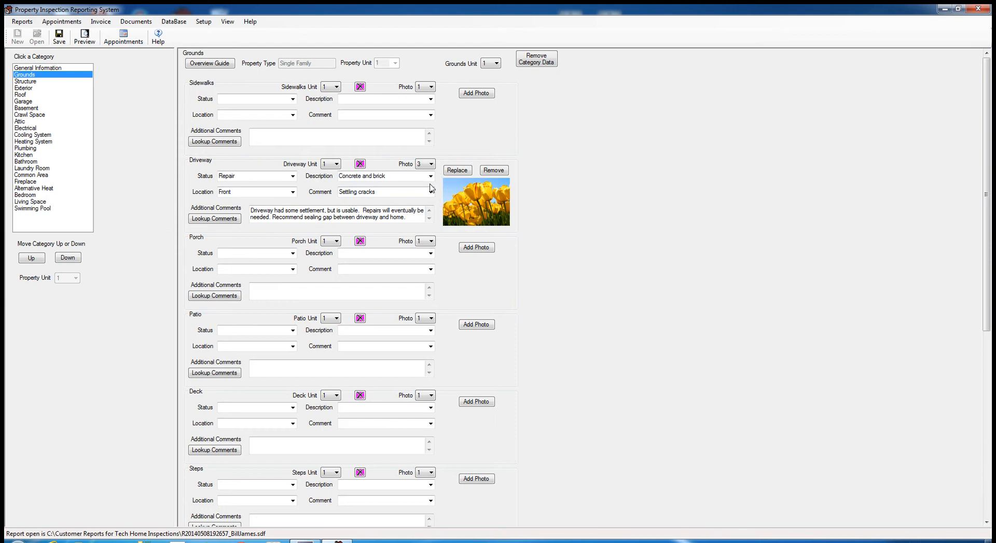
scroll(424, 170, "down", 1)
scroll(425, 170, "up", 3)
scroll(425, 170, "down", 3)
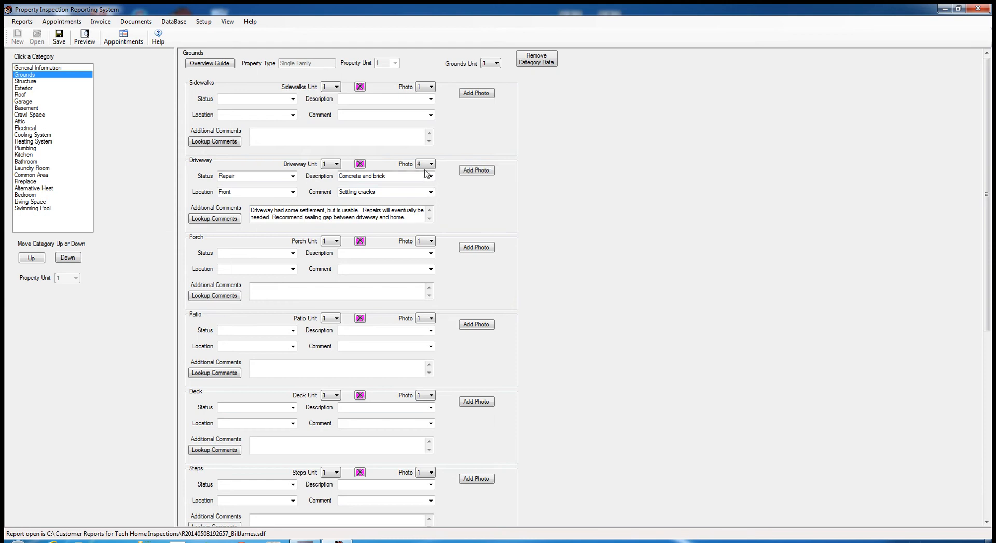
scroll(425, 170, "up", 3)
scroll(425, 170, "down", 3)
scroll(425, 170, "up", 3)
scroll(425, 170, "down", 3)
scroll(425, 170, "up", 3)
scroll(425, 173, "down", 3)
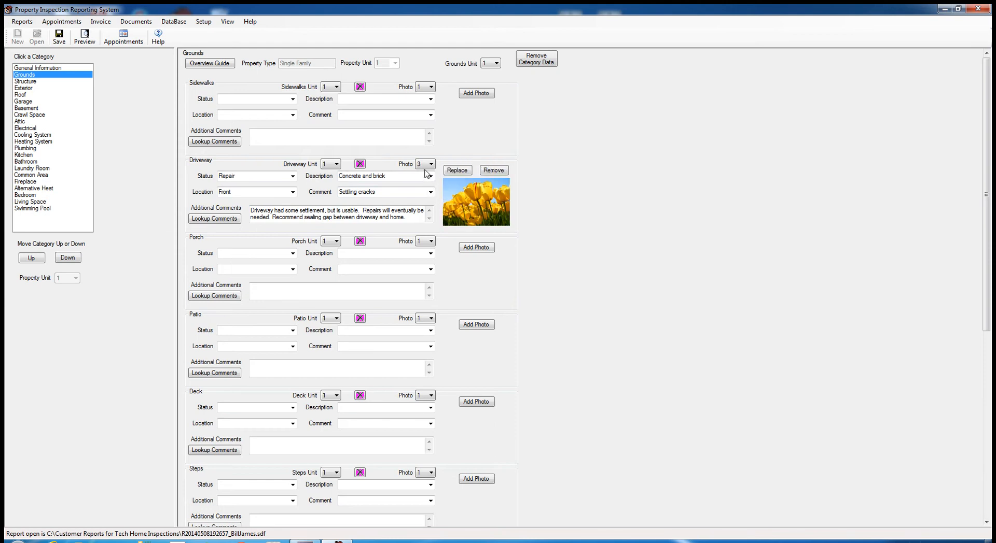
scroll(425, 173, "up", 3)
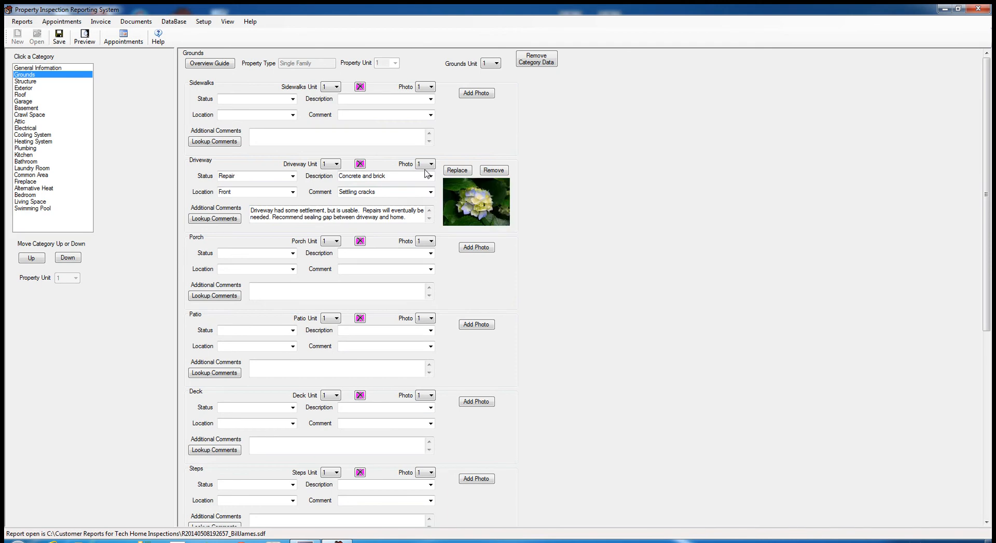
scroll(426, 174, "down", 1)
scroll(427, 173, "down", 1)
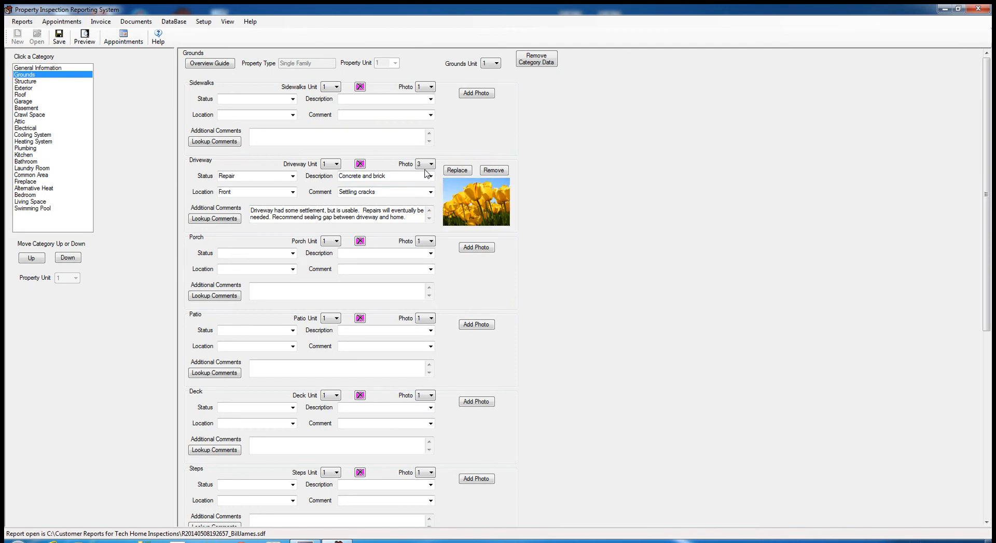
scroll(426, 173, "down", 1)
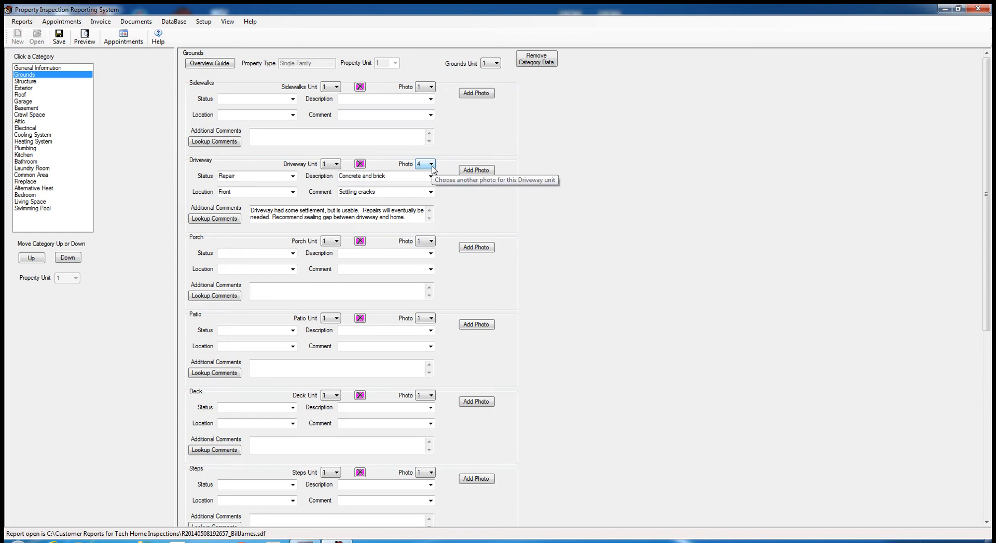
scroll(433, 170, "up", 3)
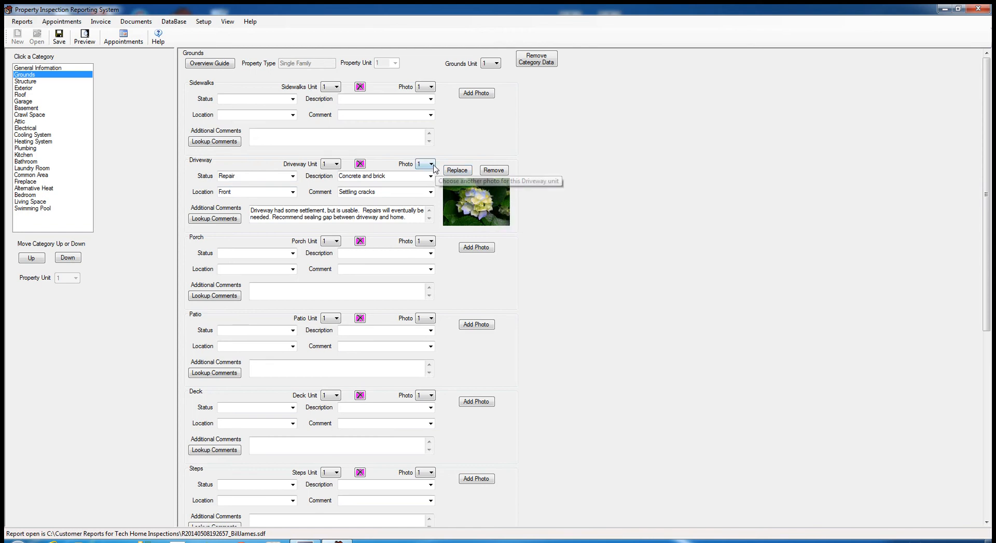
scroll(431, 166, "down", 1)
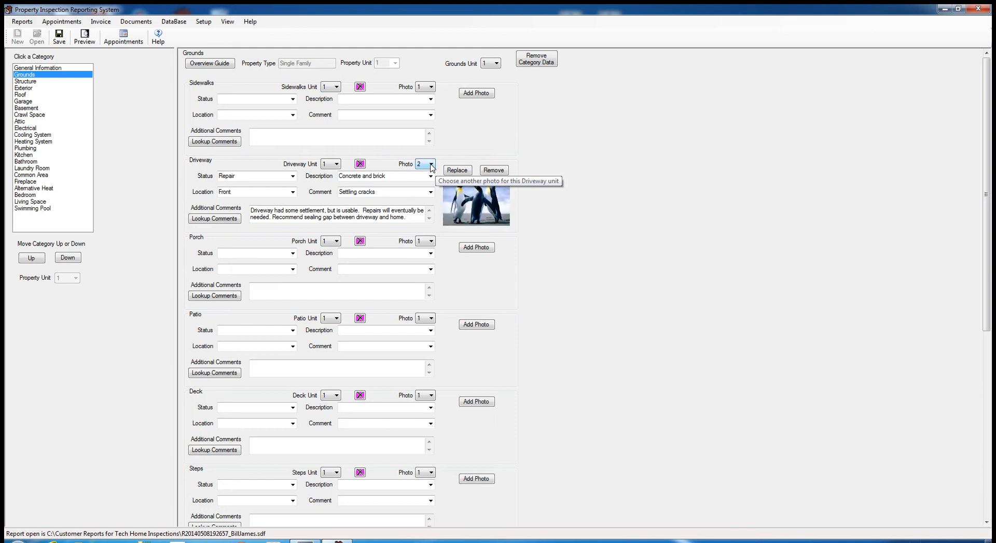
- Open the Driveway penguin photo and draw a red arrow to the middle penguin's head
left_click(484, 221)
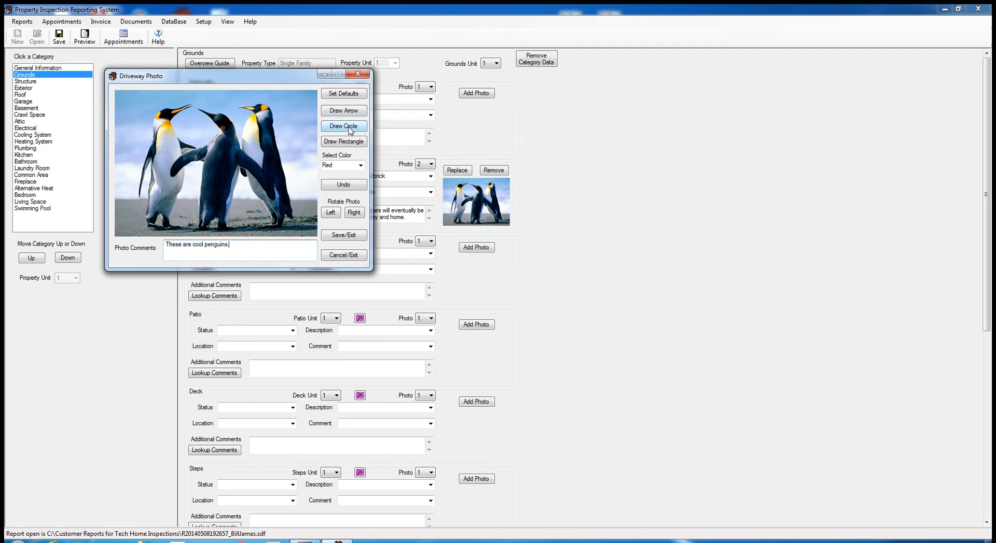
left_click(358, 110)
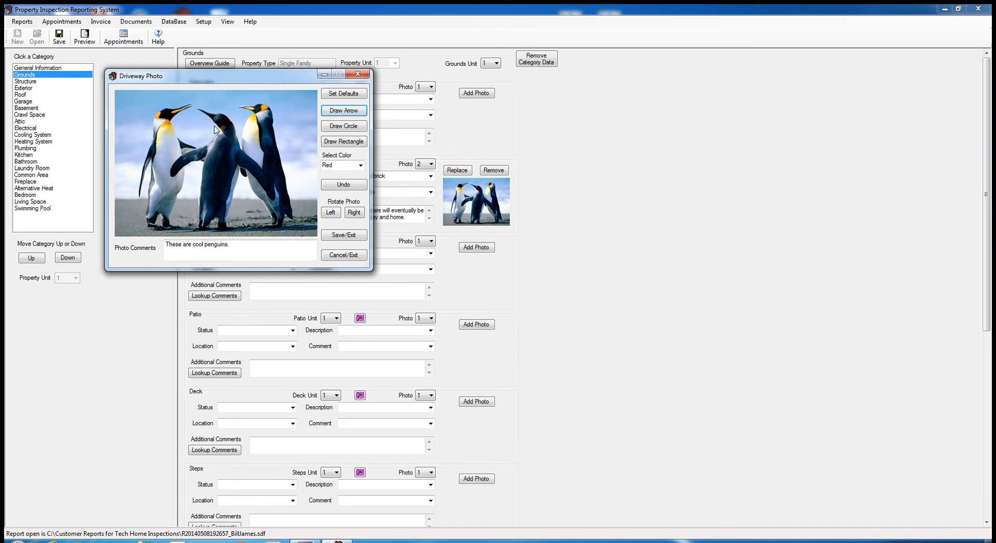
left_click_drag(119, 106, 223, 128)
- Change the photo comment to 'This penguin is cool. See arrow.'
left_click(180, 244)
key("BackSpace")
key("BackSpace")
key("BackSpace")
key("BackSpace")
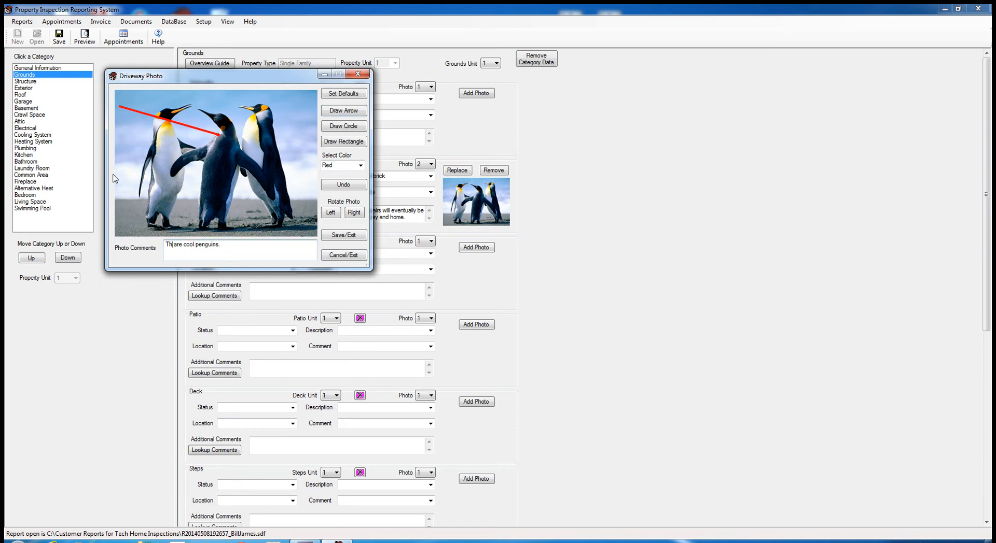
type("his penguin is cool.  See arrow")
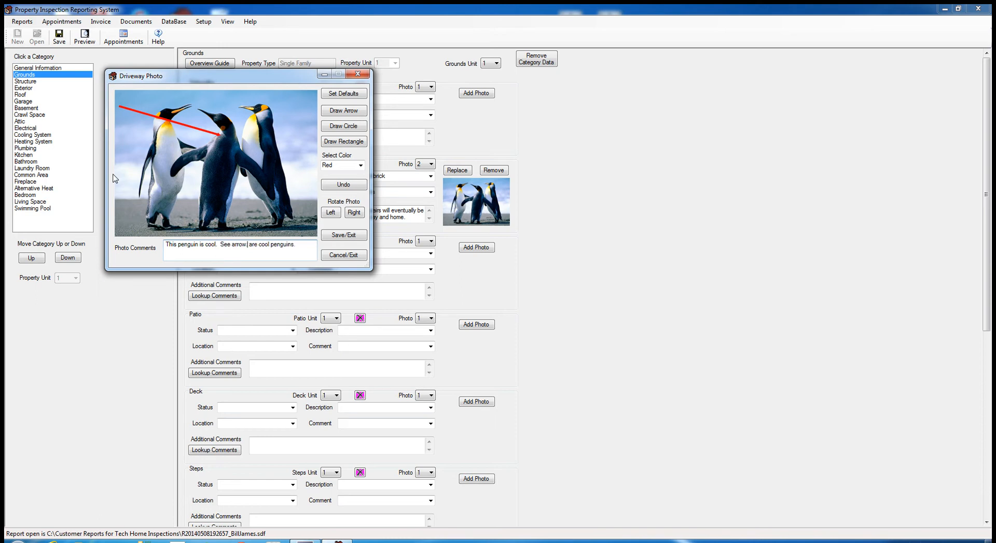
key("Delete")
key("Delete")
key("Delete")
key("Delete")
key("Delete")
key("Delete")
key("Delete")
key("Delete")
key("Delete")
key("Delete")
key("Delete")
key("Delete")
key("Delete")
key("Delete")
key("Delete")
key("Delete")
key("Delete")
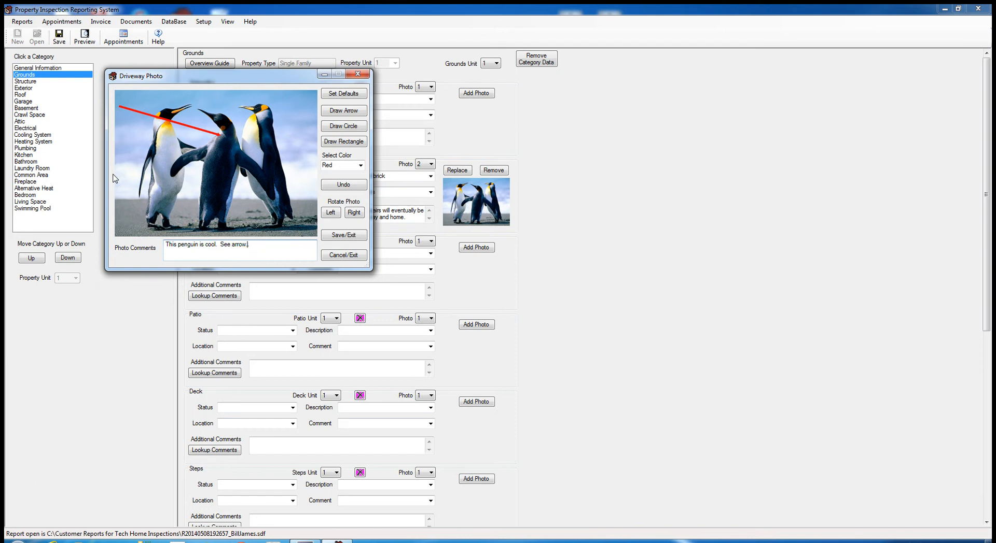
- Draw a green circle around the right penguin's head and save the photo edits
left_click(345, 129)
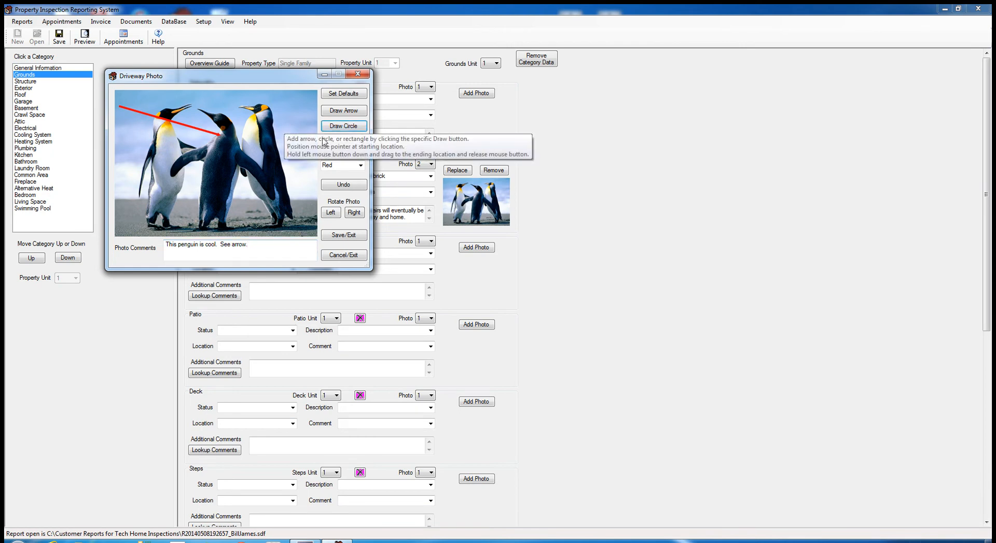
left_click(360, 166)
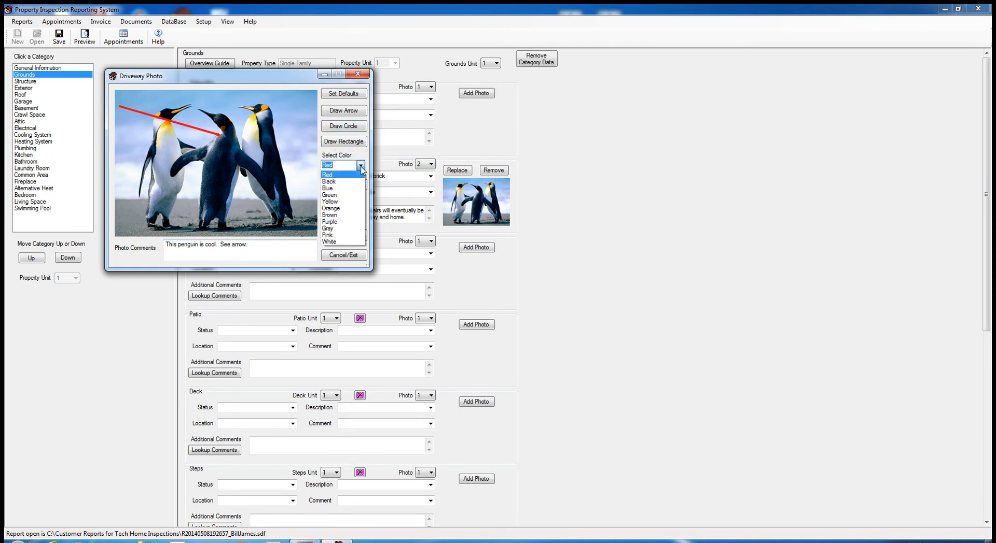
left_click(334, 196)
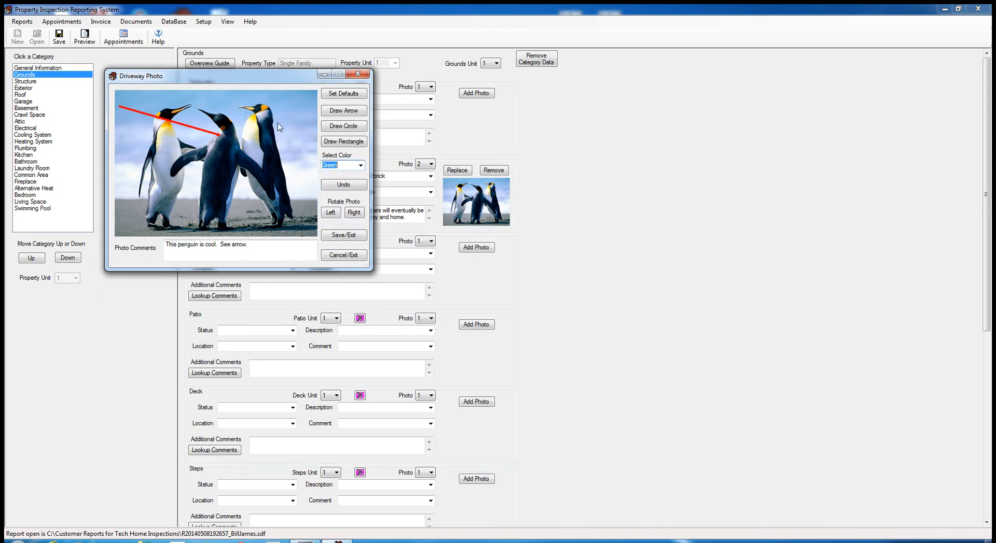
left_click_drag(275, 126, 274, 127)
left_click(345, 185)
left_click_drag(244, 102, 278, 129)
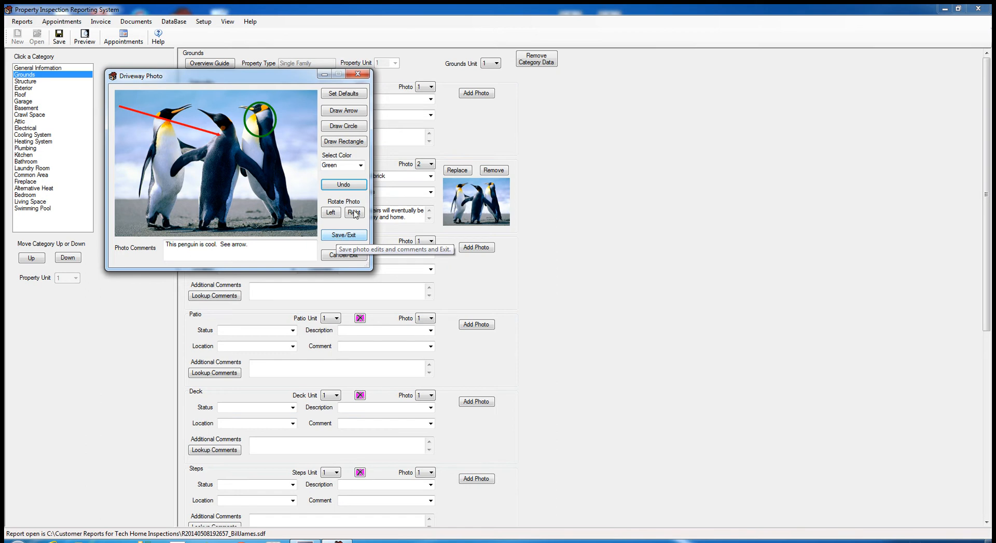
left_click(337, 236)
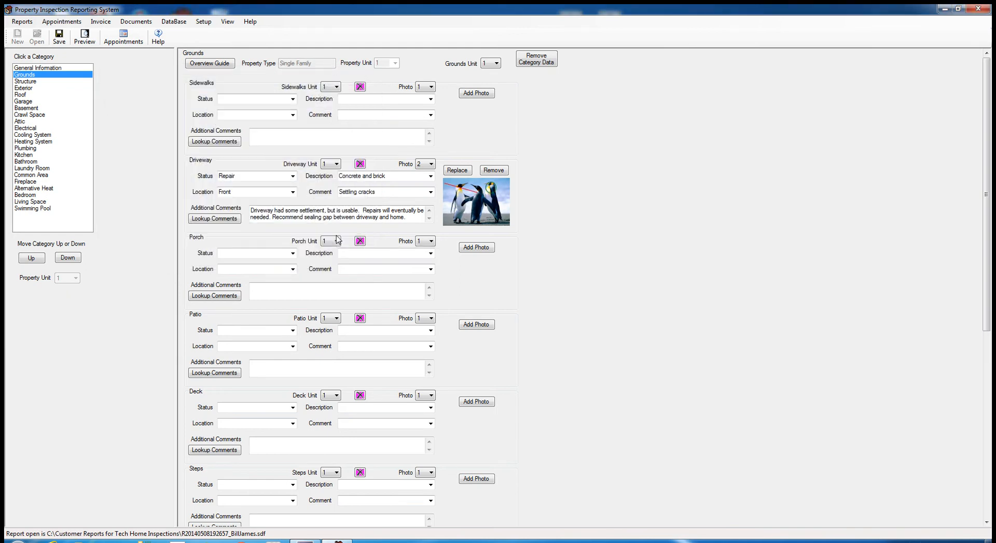
- Rotate the Driveway photo a quarter turn clockwise and save it
left_click(497, 216)
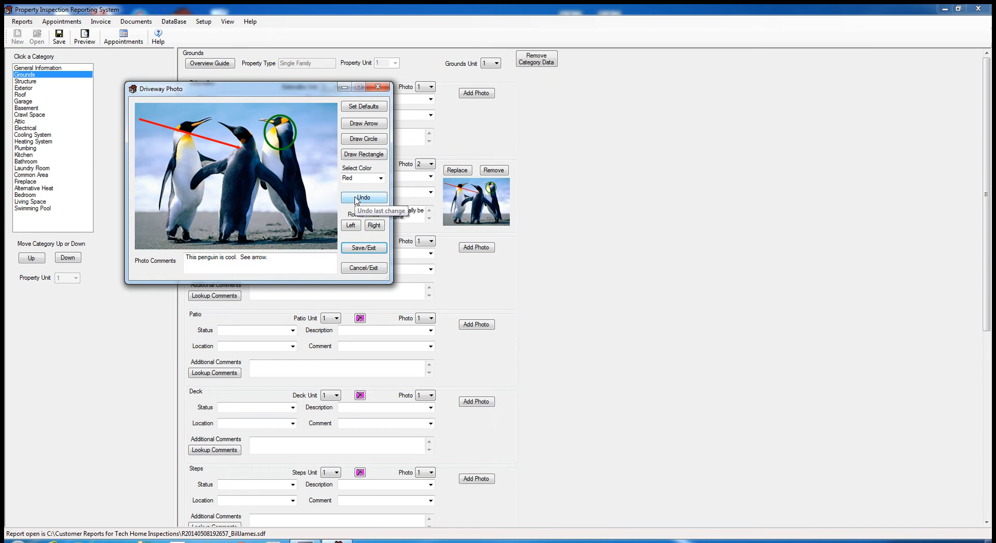
left_click(374, 226)
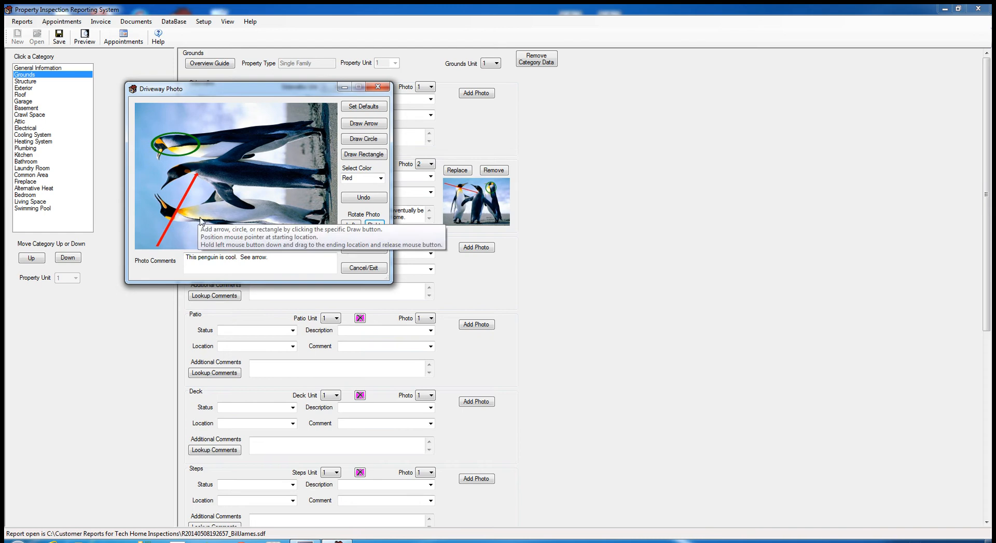
left_click(356, 249)
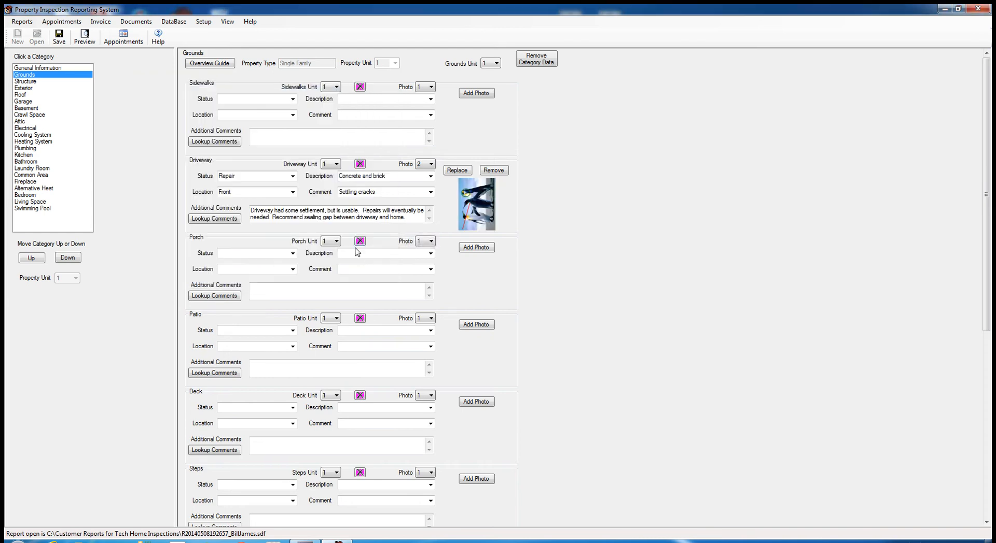
- Rotate the Driveway photo counter-clockwise until upright in landscape, save it, and close the photo
left_click(478, 221)
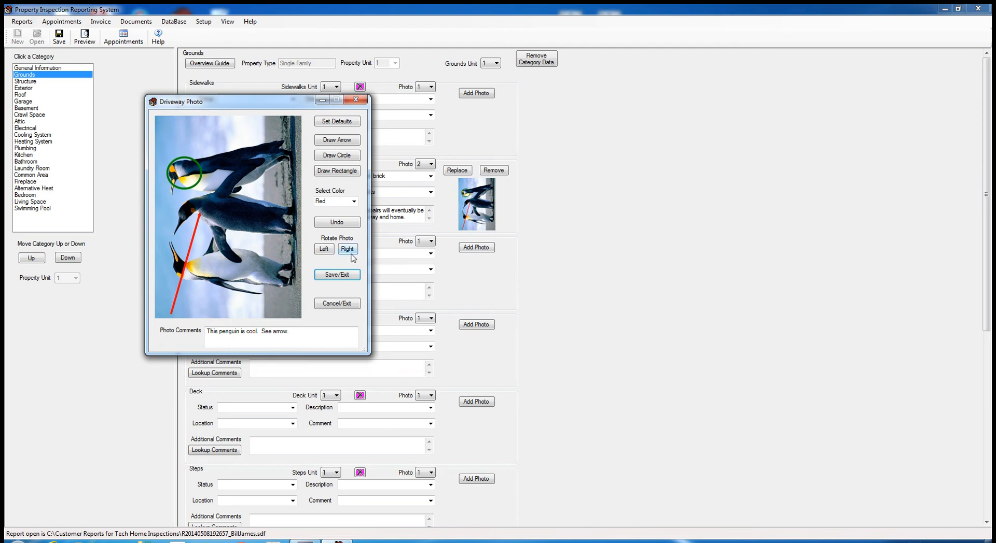
left_click(324, 249)
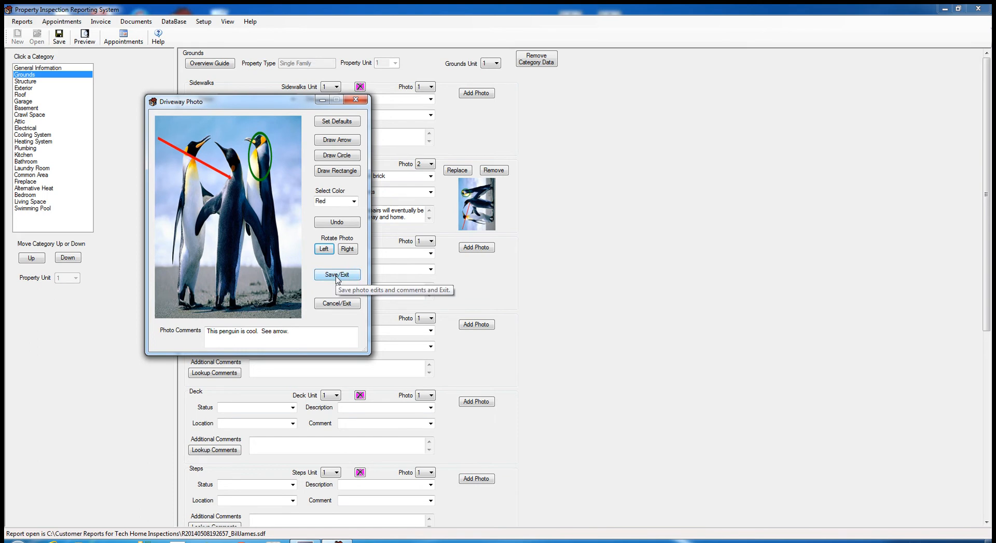
left_click(324, 249)
left_click(325, 249)
left_click(324, 249)
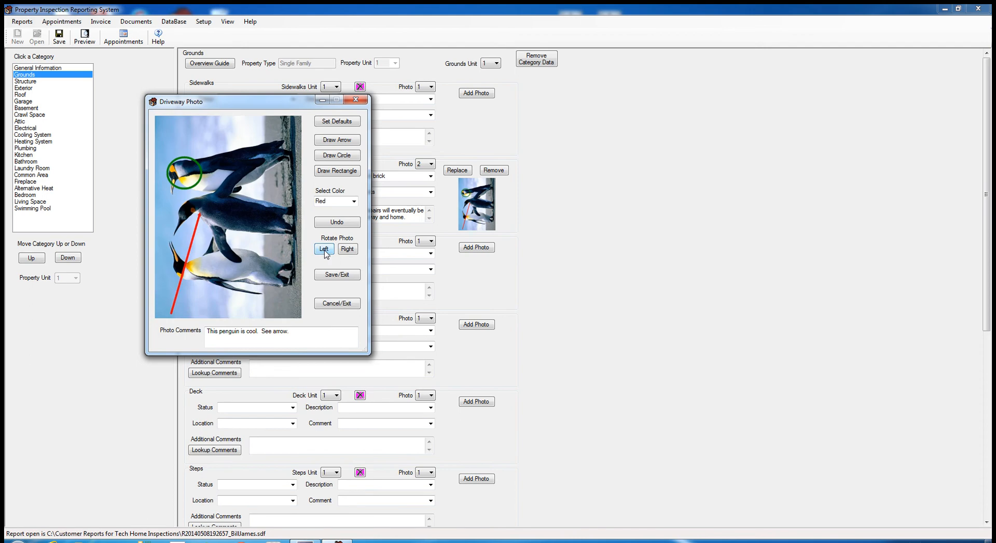
left_click(324, 249)
left_click(335, 275)
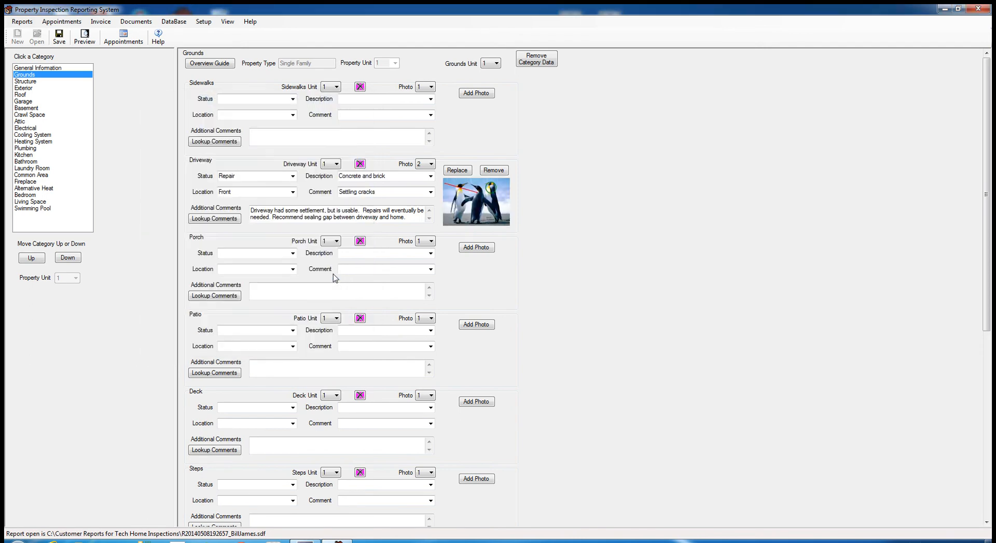
left_click(457, 220)
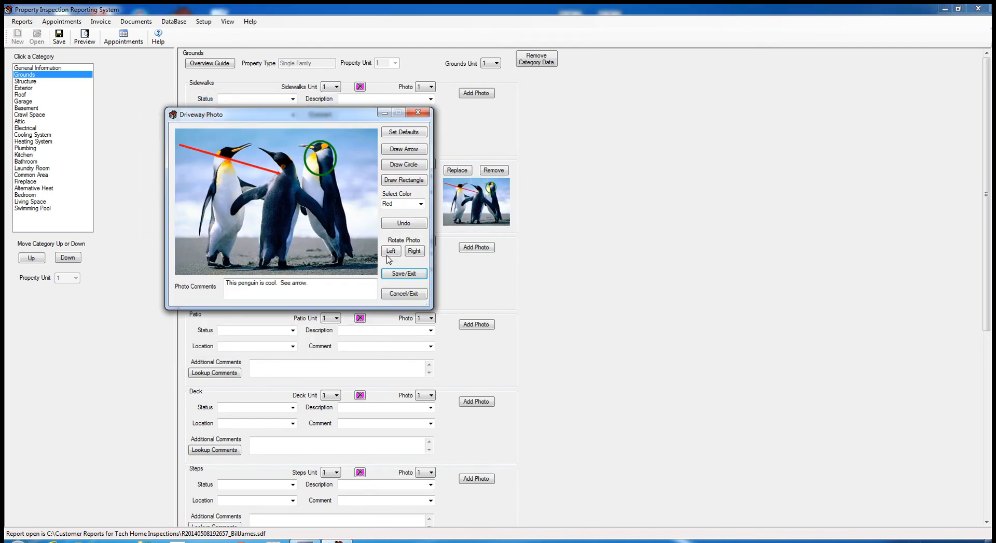
left_click(405, 294)
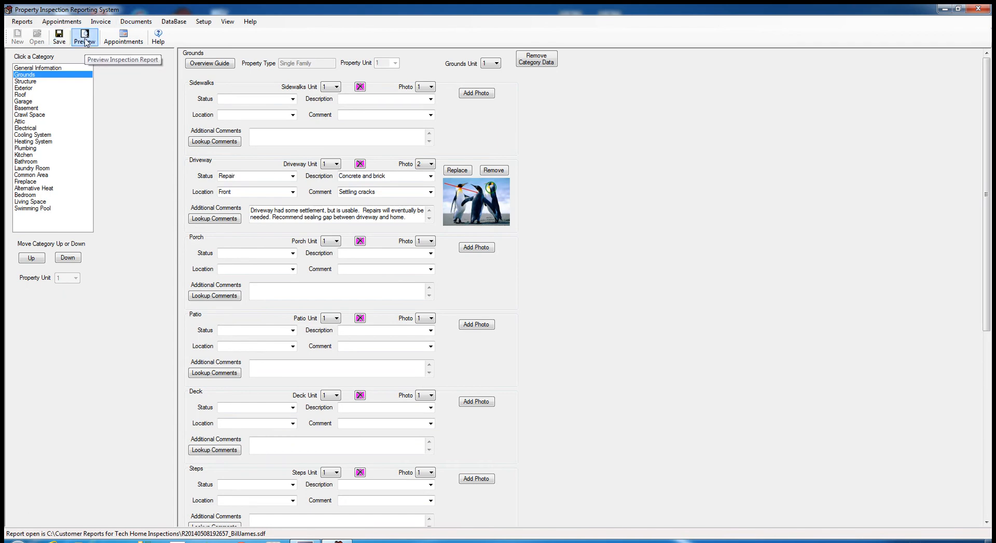
left_click(85, 41)
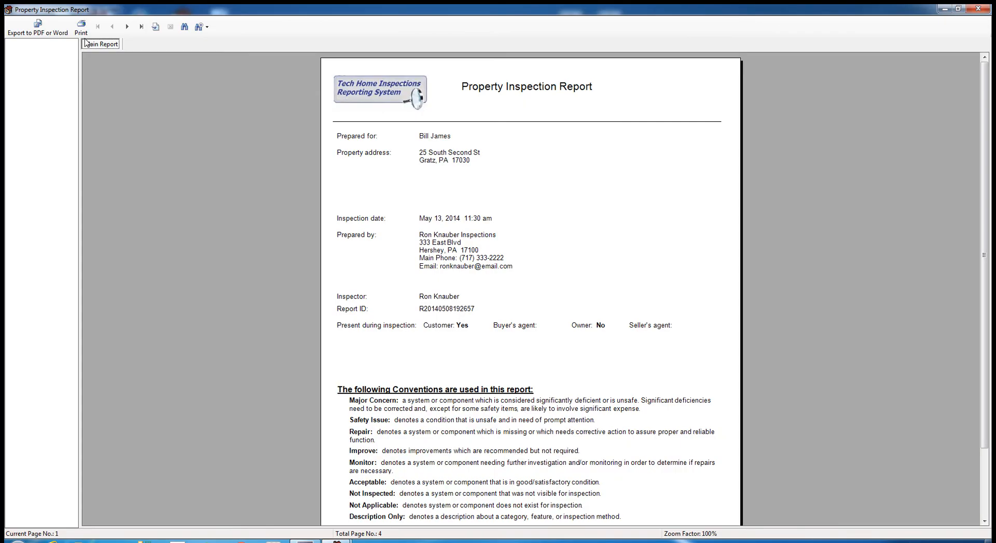
left_click(127, 27)
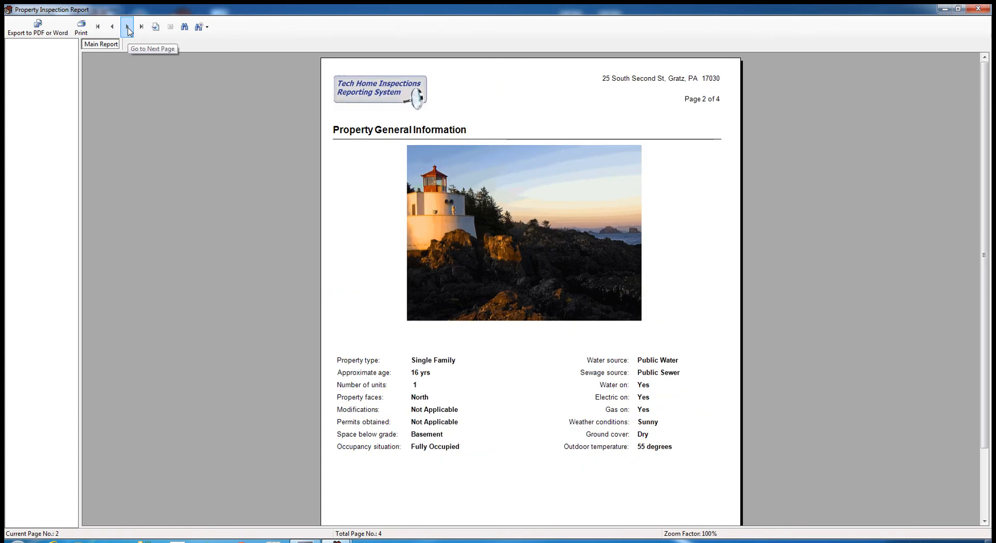
left_click(128, 29)
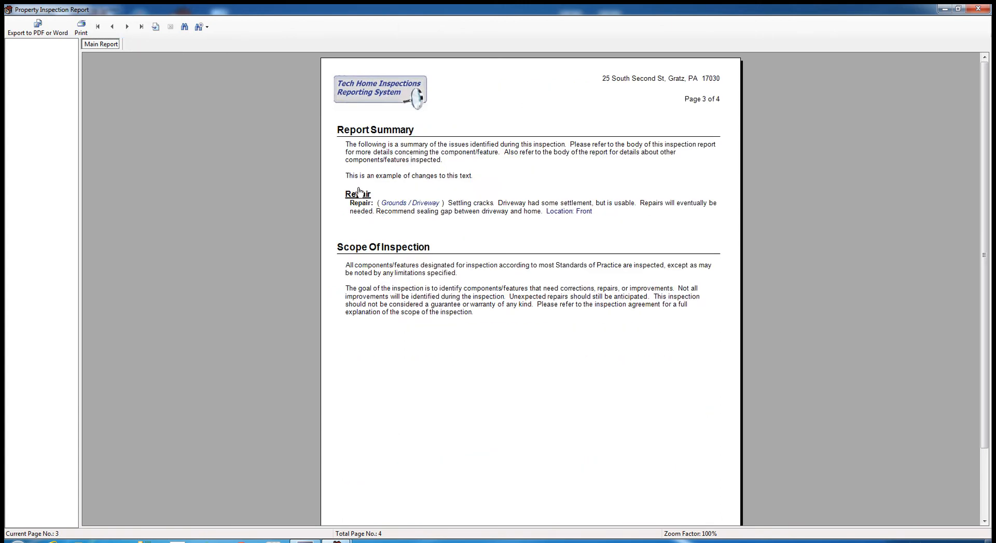
left_click(126, 29)
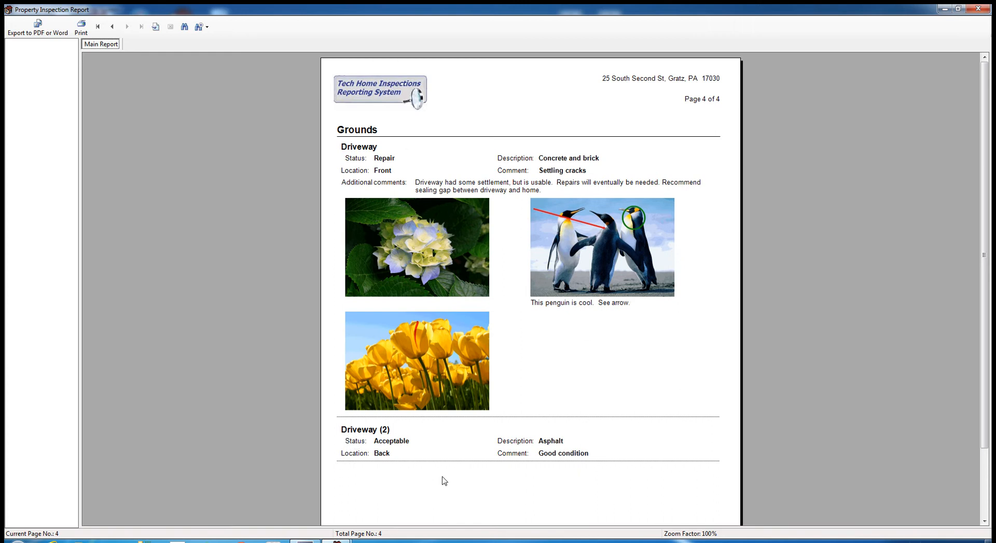
left_click(114, 27)
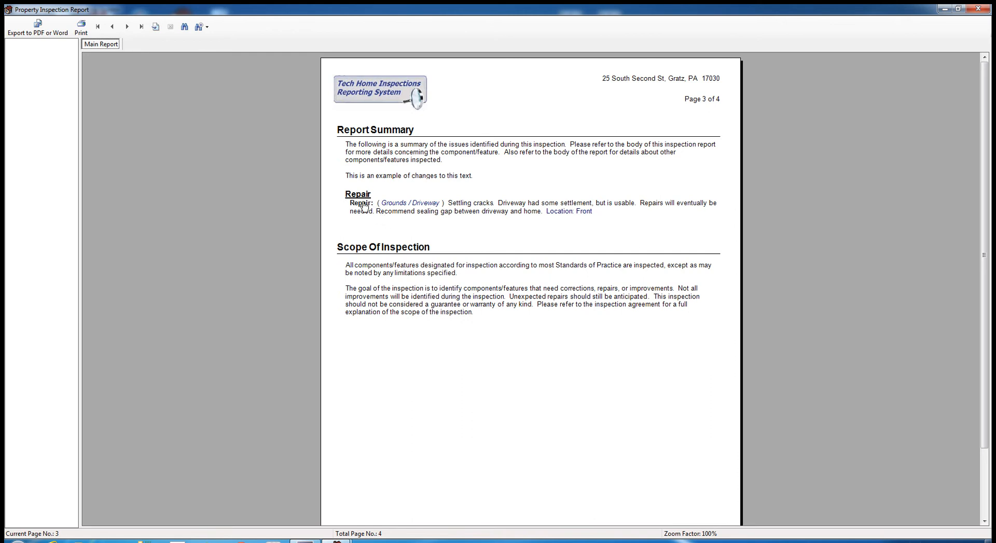
left_click(126, 28)
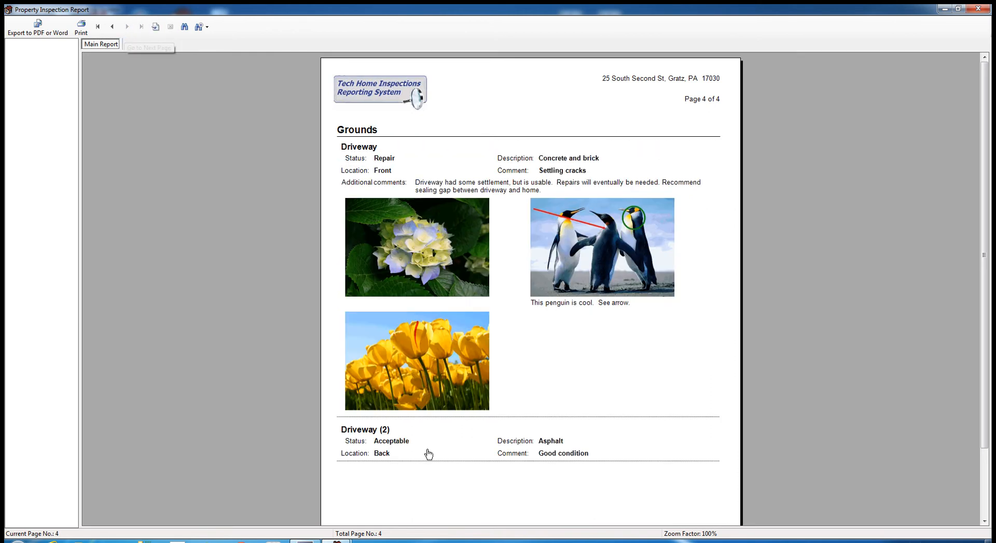
left_click(978, 9)
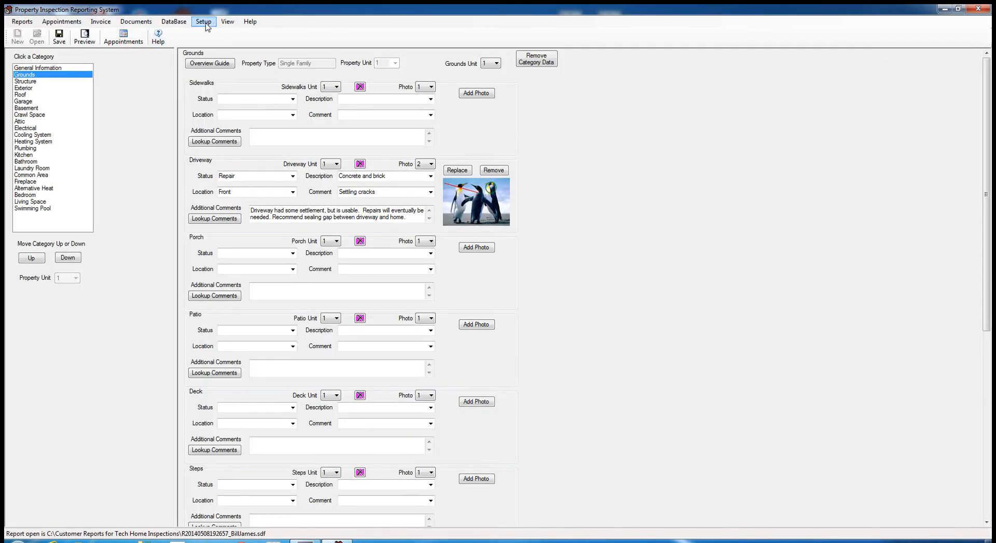
- Open Status in Current Report conventions setup and check Major Concern's Show on Report Summary setting
left_click(203, 22)
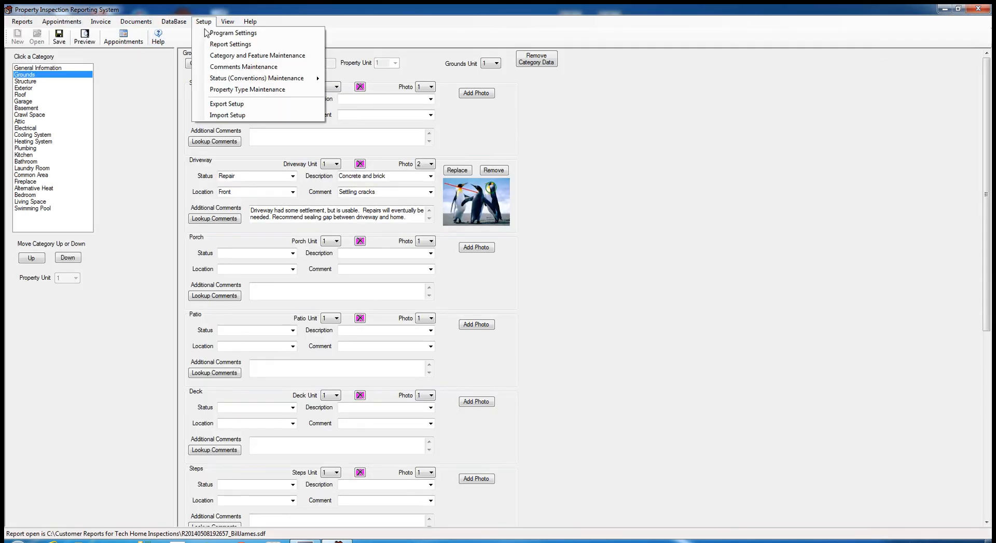
mouse_move(221, 79)
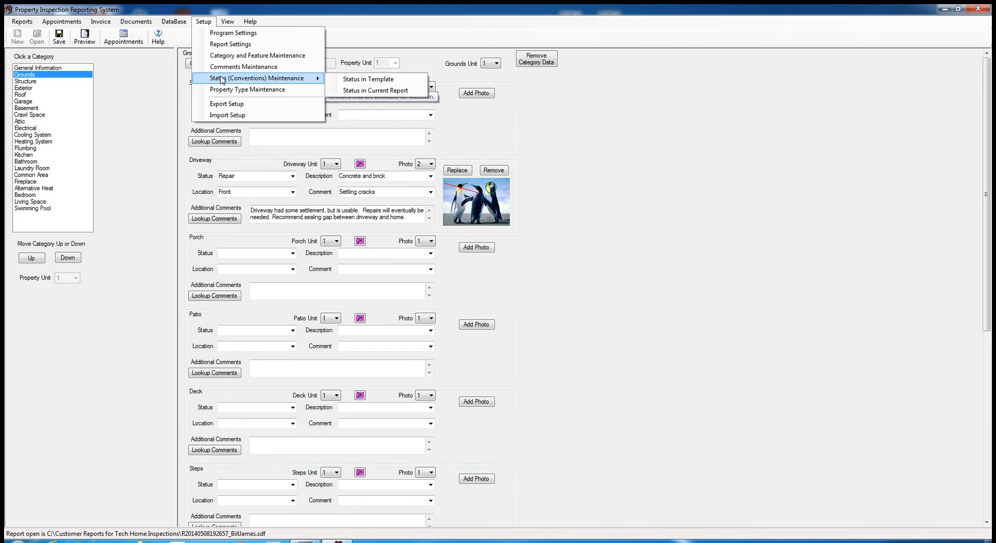
left_click(357, 91)
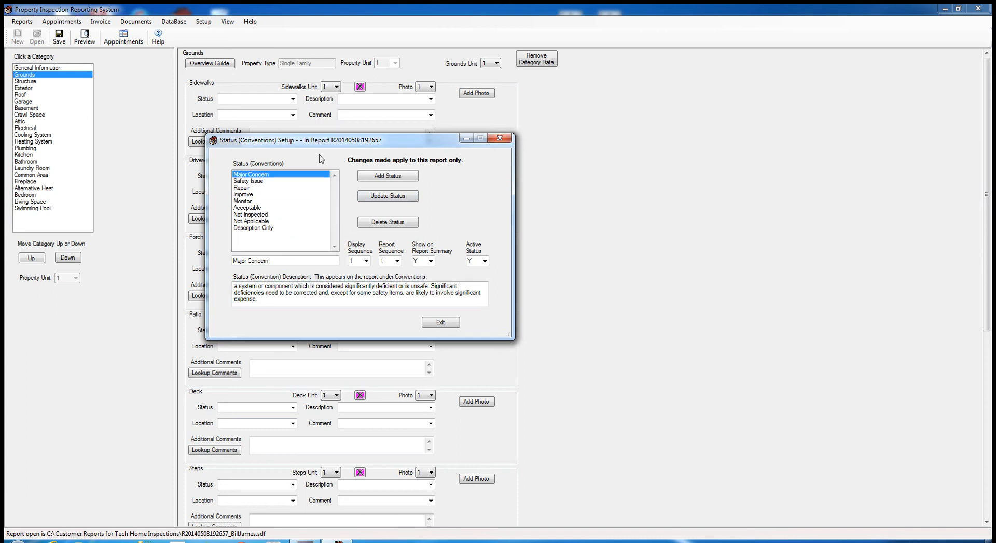
left_click(430, 261)
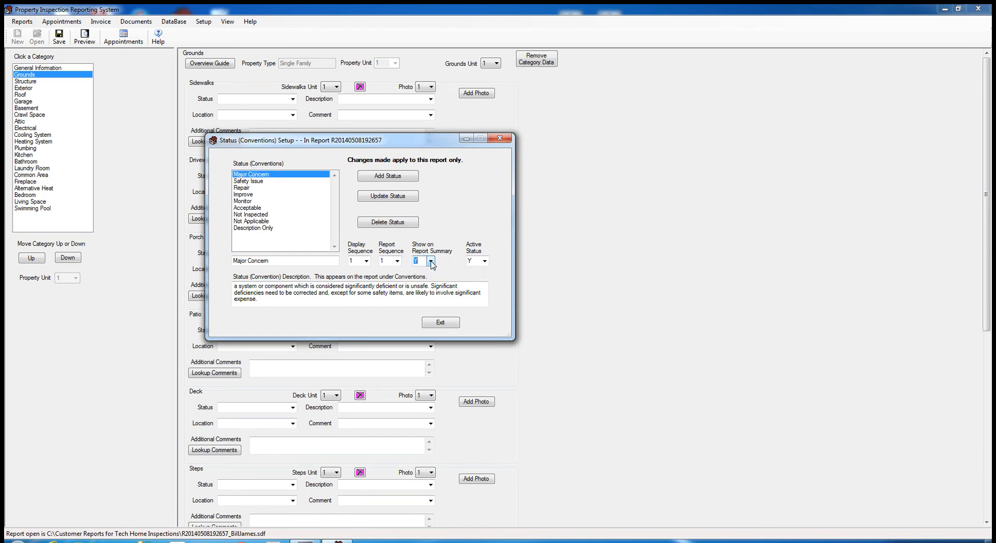
- Step through Safety Issue, Repair, Improve and Monitor in the status list, ending on Acceptable
left_click(250, 181)
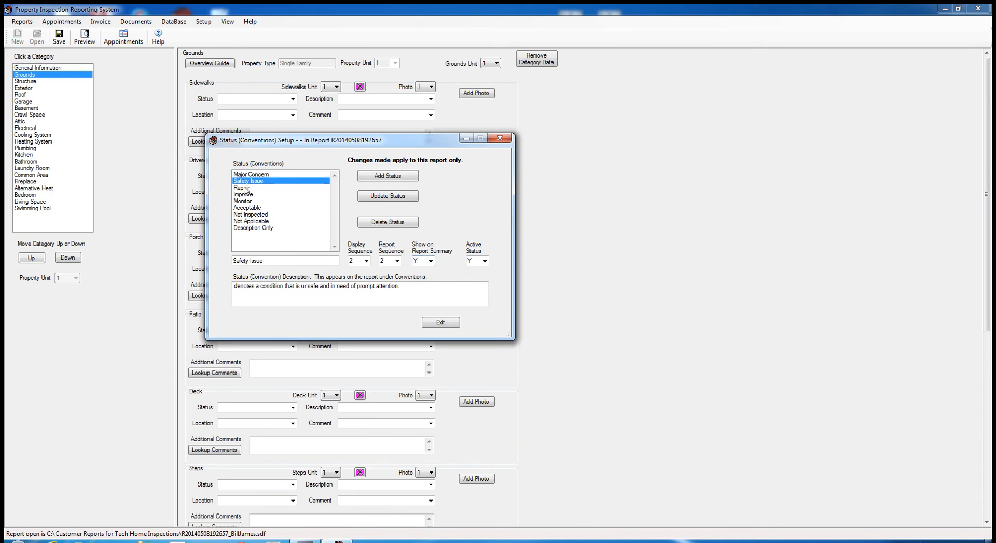
left_click(246, 189)
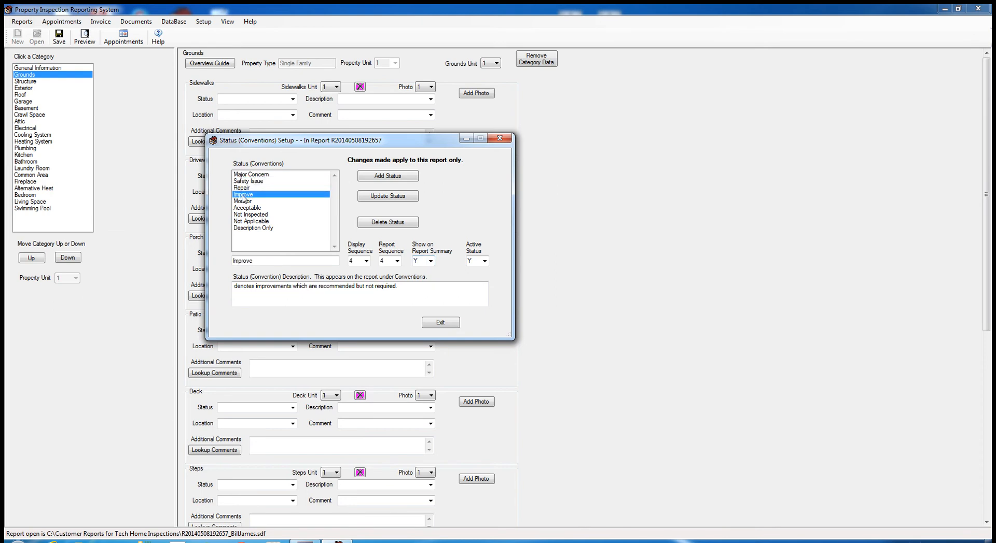
left_click(246, 202)
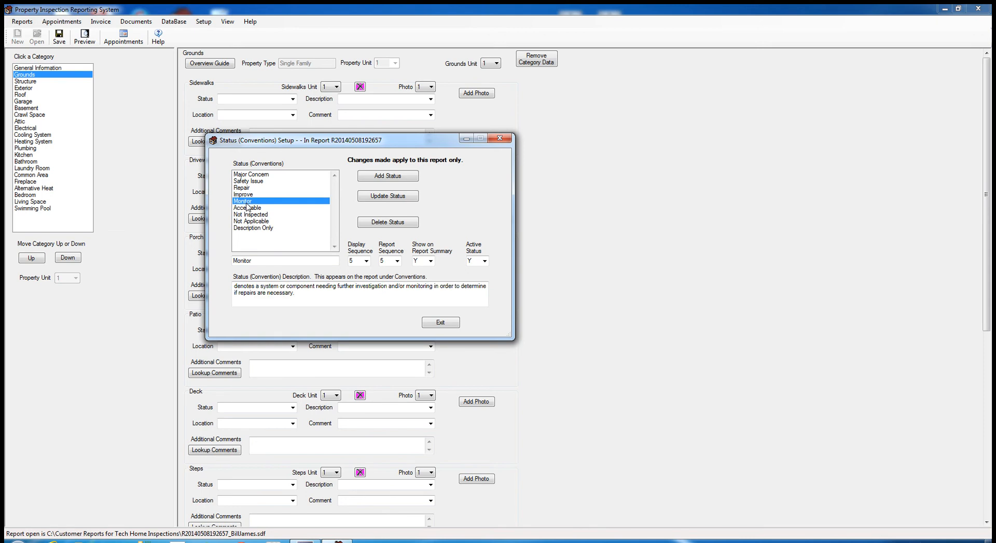
left_click(253, 176)
left_click(251, 182)
left_click(244, 189)
left_click(240, 195)
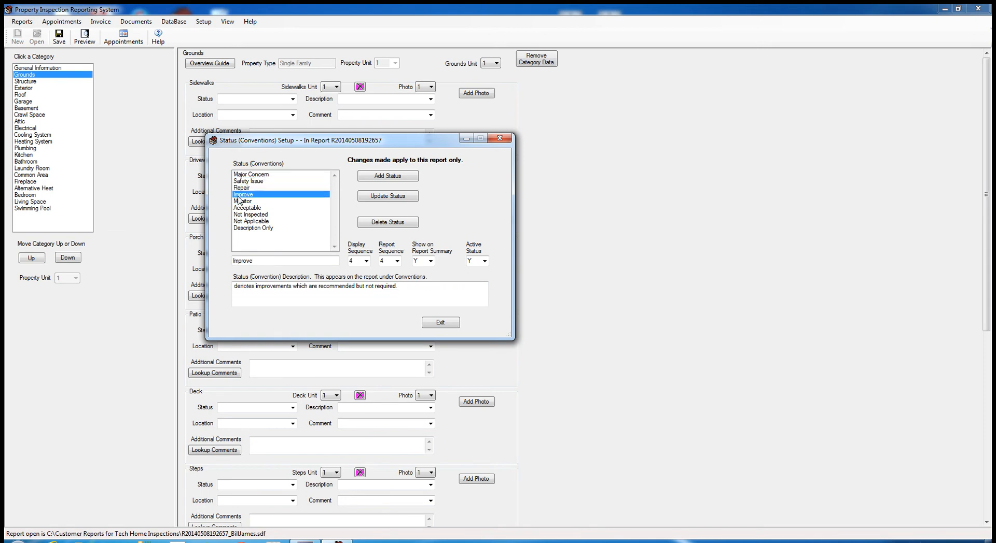
left_click(238, 201)
left_click(253, 209)
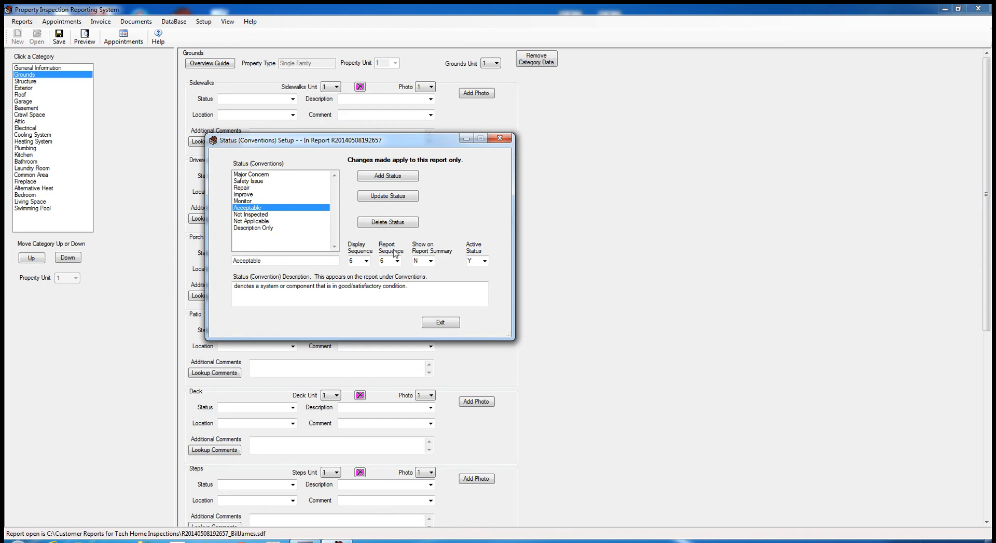
- Set Acceptable's Show on Report Summary to Y, update the status, and exit setup
left_click(431, 261)
left_click(423, 270)
left_click(390, 200)
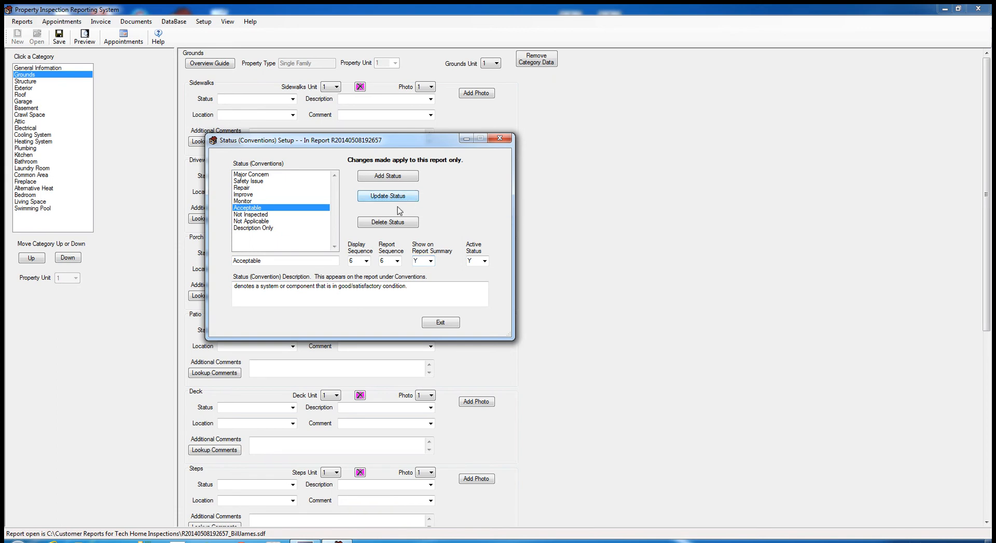
left_click(440, 324)
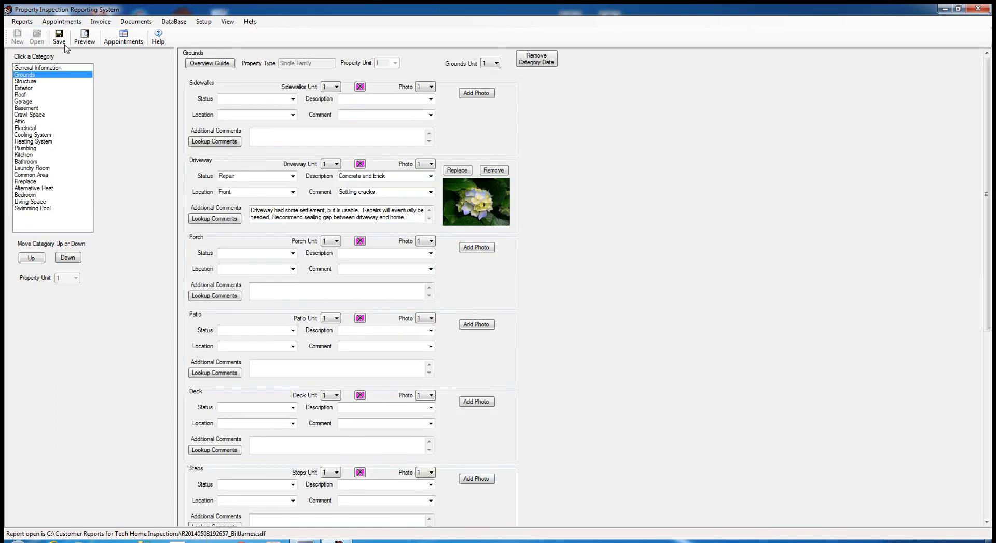
left_click(90, 42)
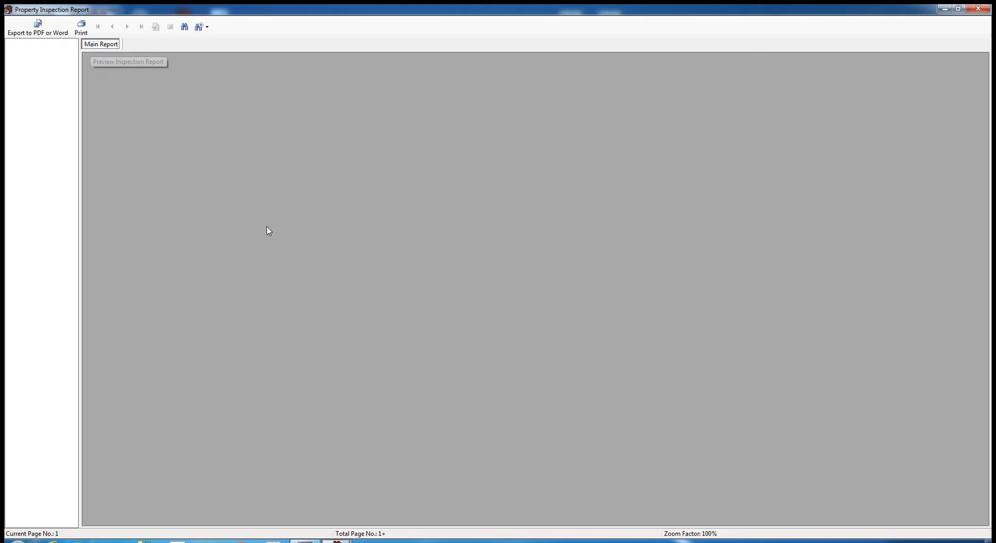
left_click(126, 27)
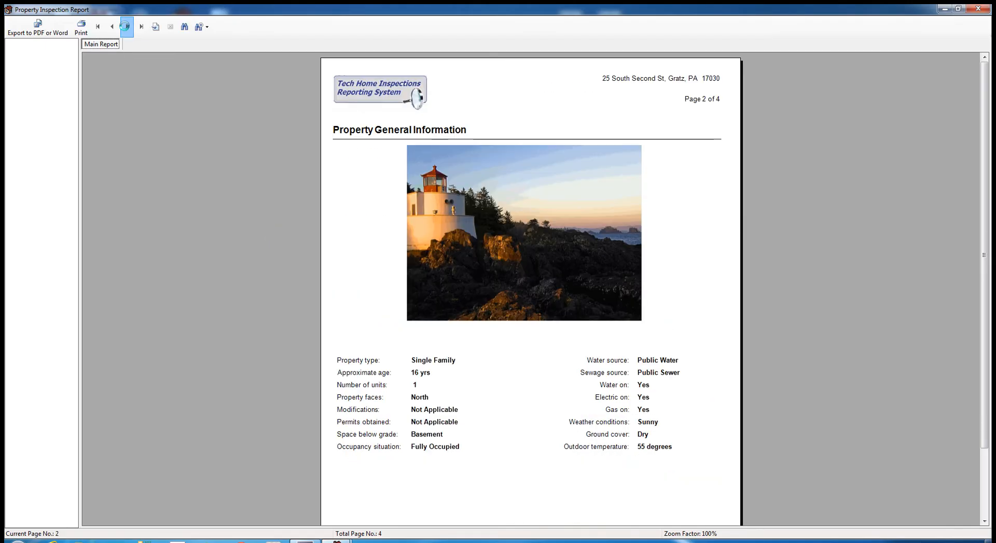
left_click(126, 30)
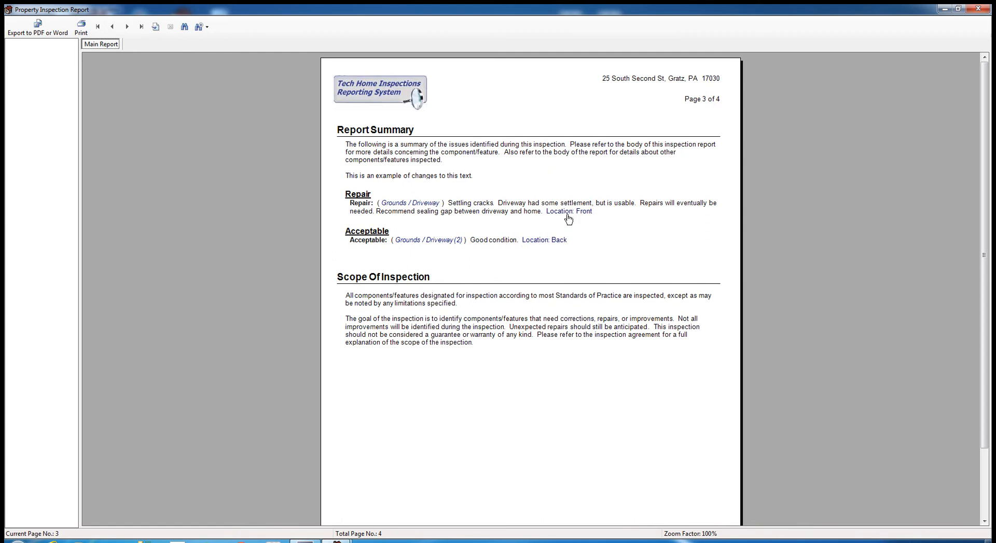
left_click(979, 9)
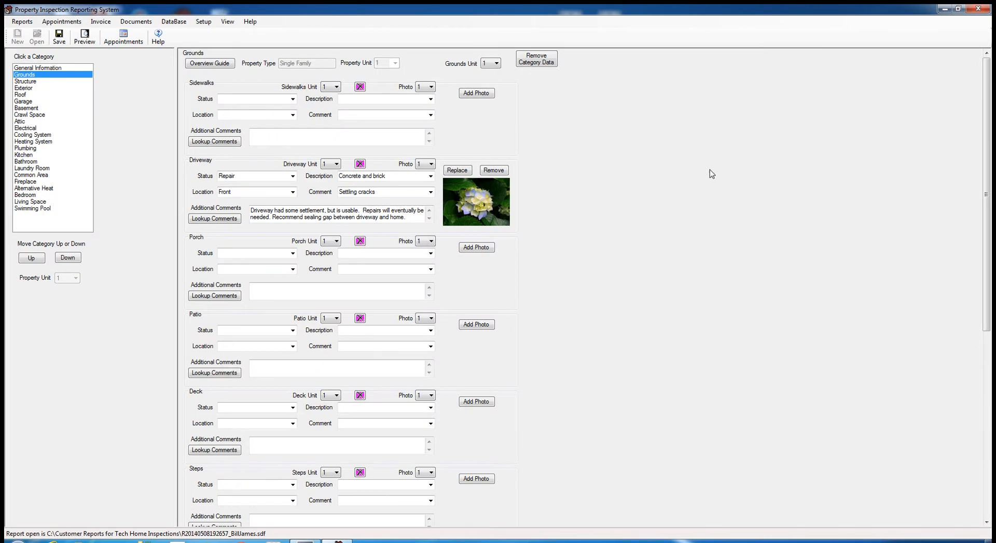
left_click(203, 21)
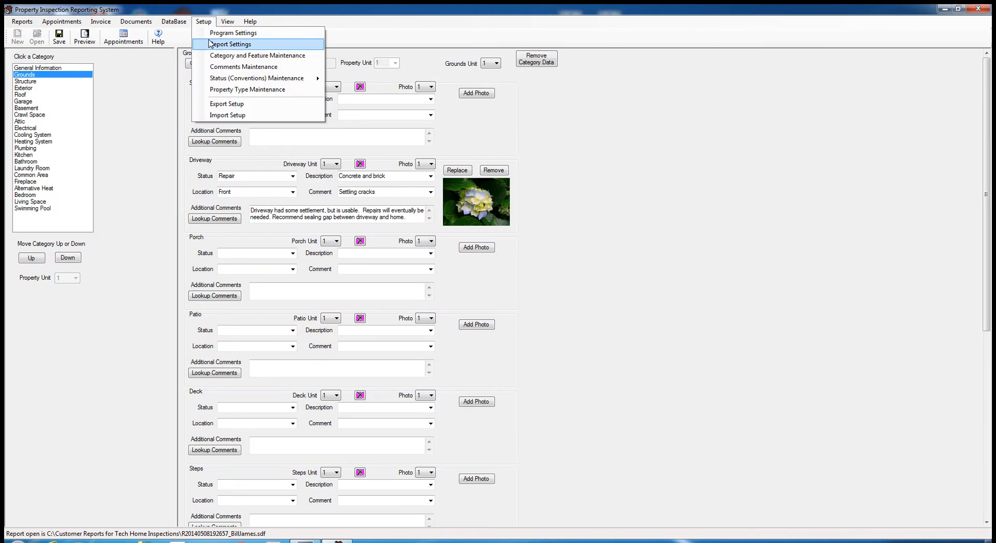
- In Report Settings' summary text options, stop showing locations in blue, then close
left_click(213, 42)
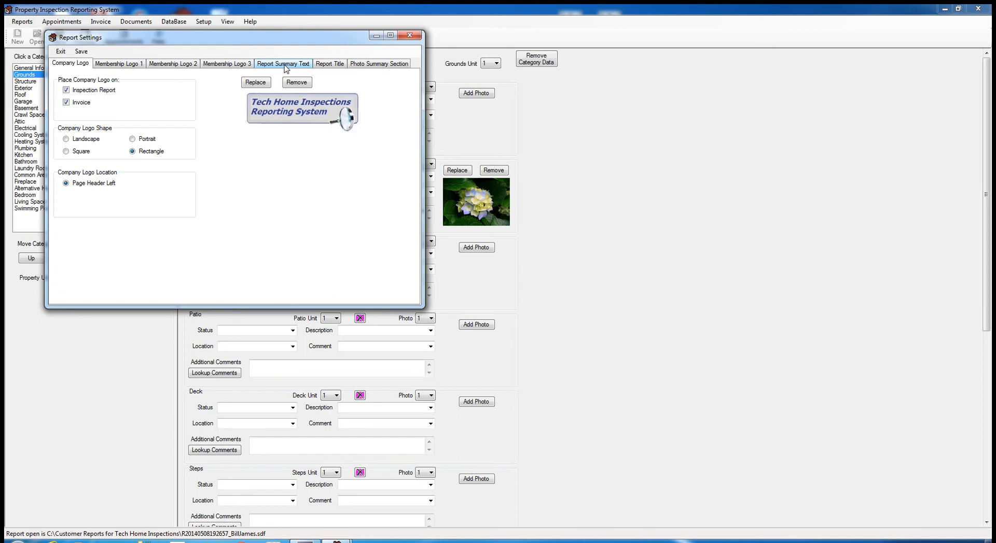
left_click(285, 68)
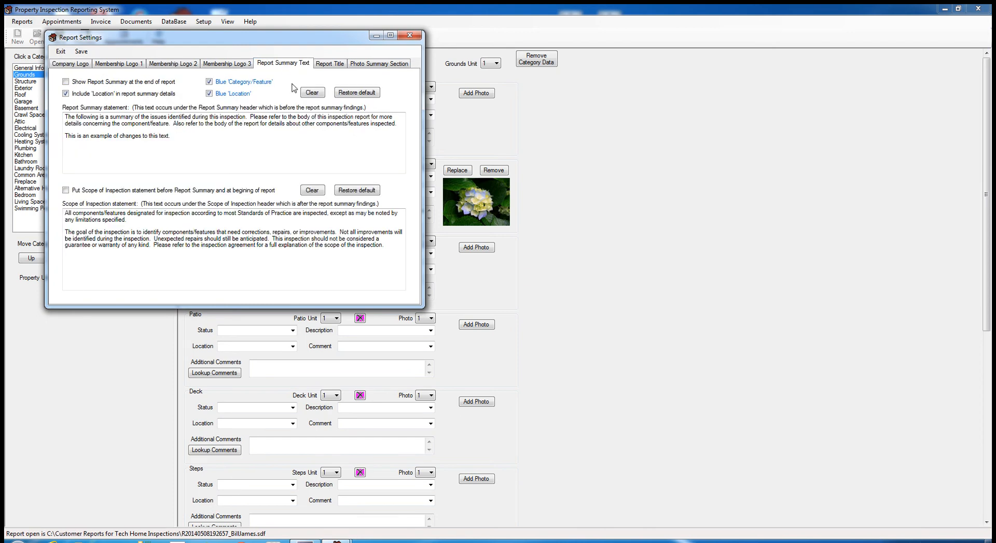
left_click(209, 95)
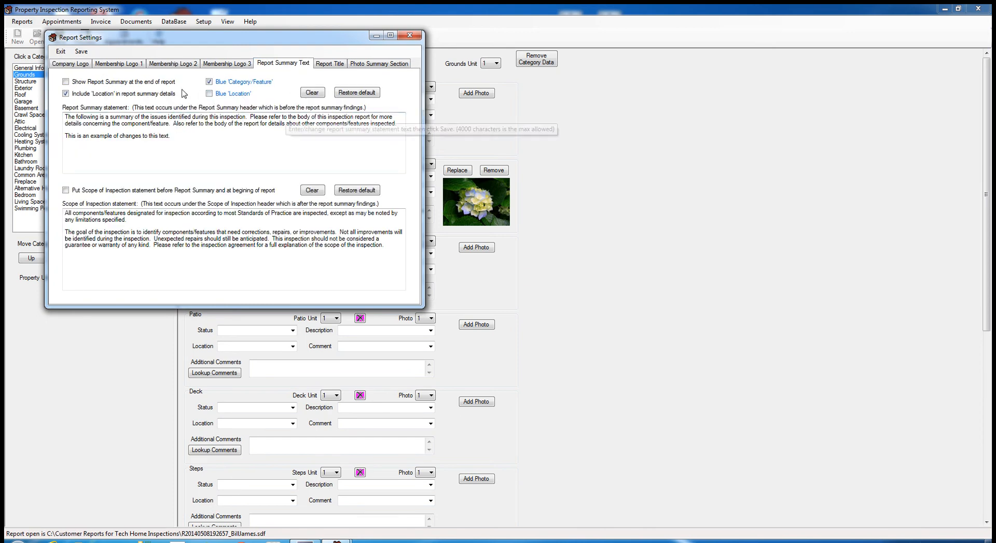
left_click(409, 36)
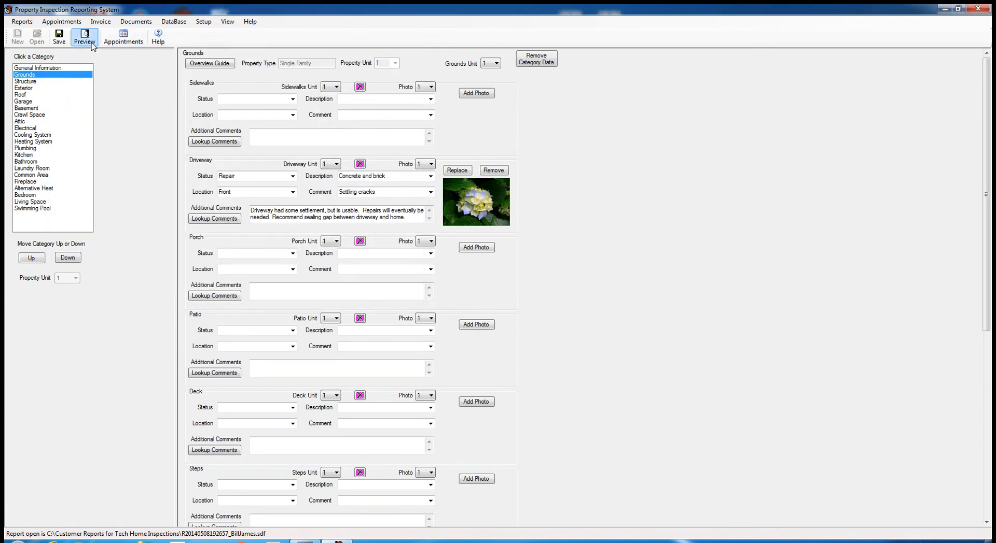
- Preview the report again, check the Report Summary page, and close the preview
left_click(91, 46)
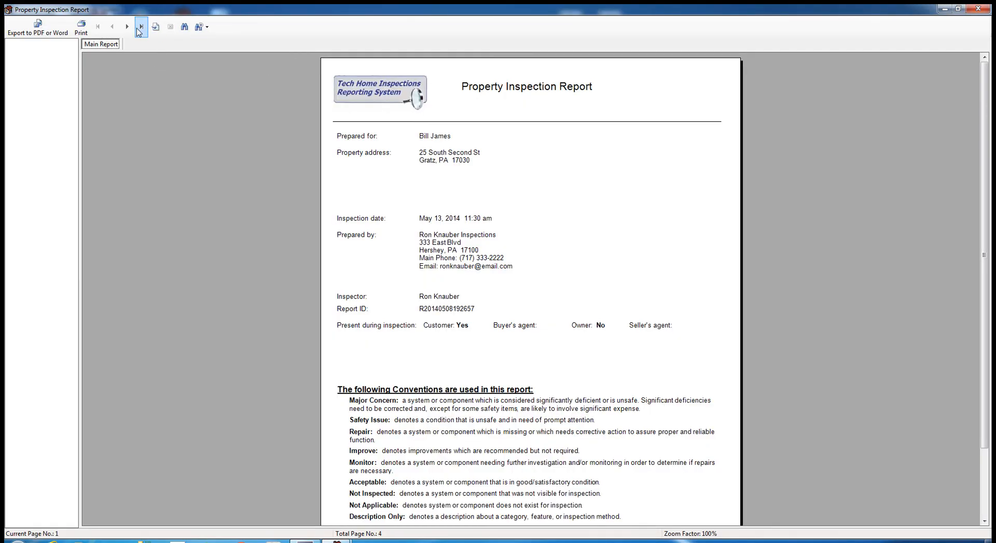
left_click(127, 29)
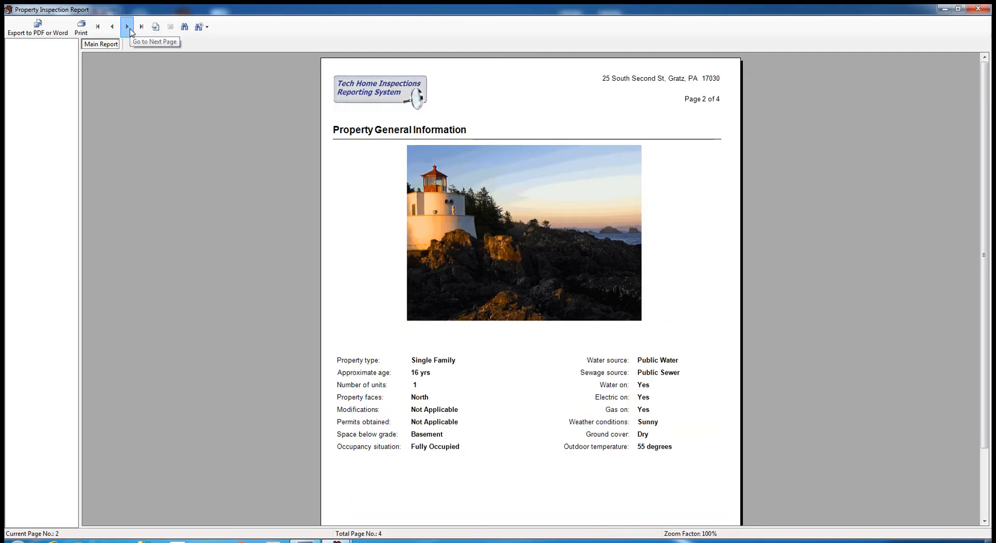
left_click(129, 30)
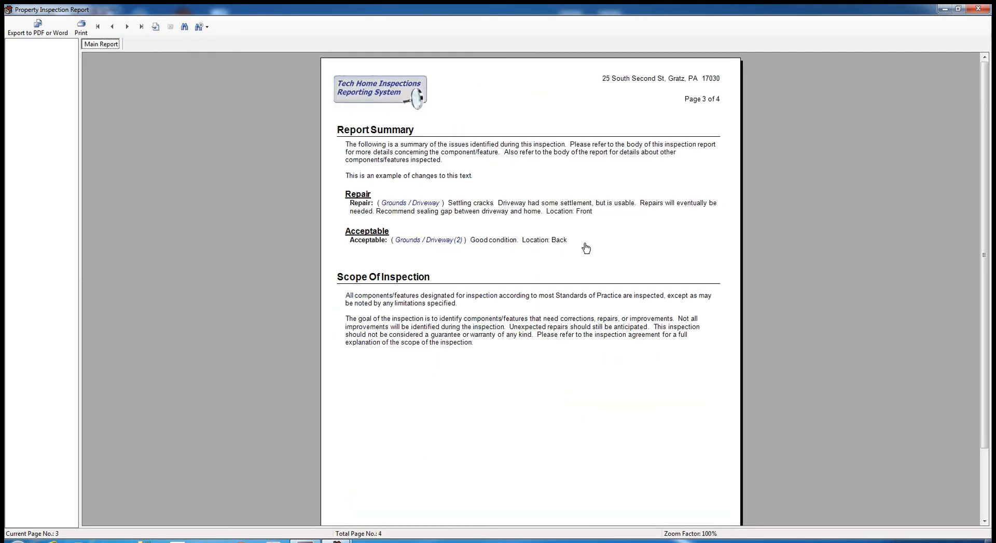
left_click(977, 8)
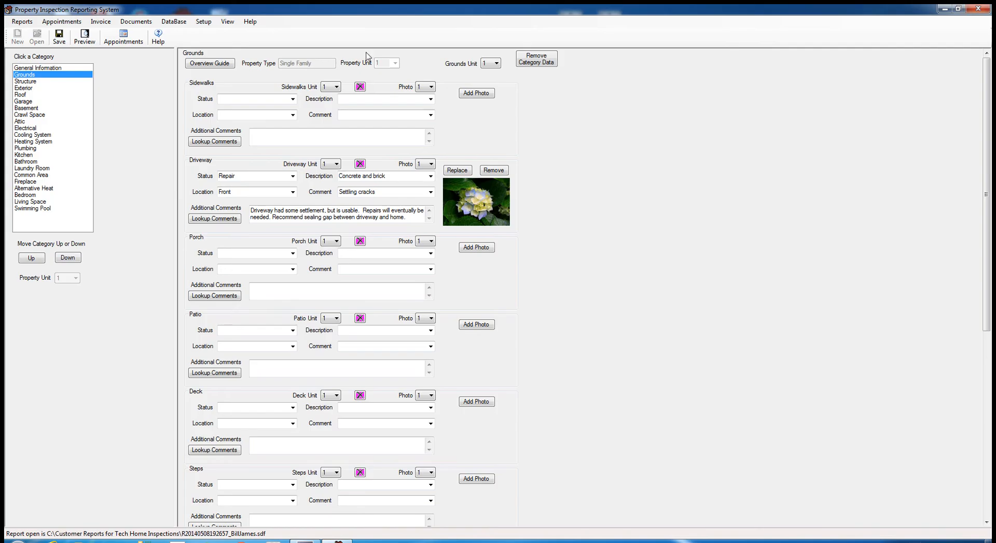
- Uncheck Include 'Location', check Show Report Summary at end in Report Settings, and save
left_click(204, 21)
left_click(223, 45)
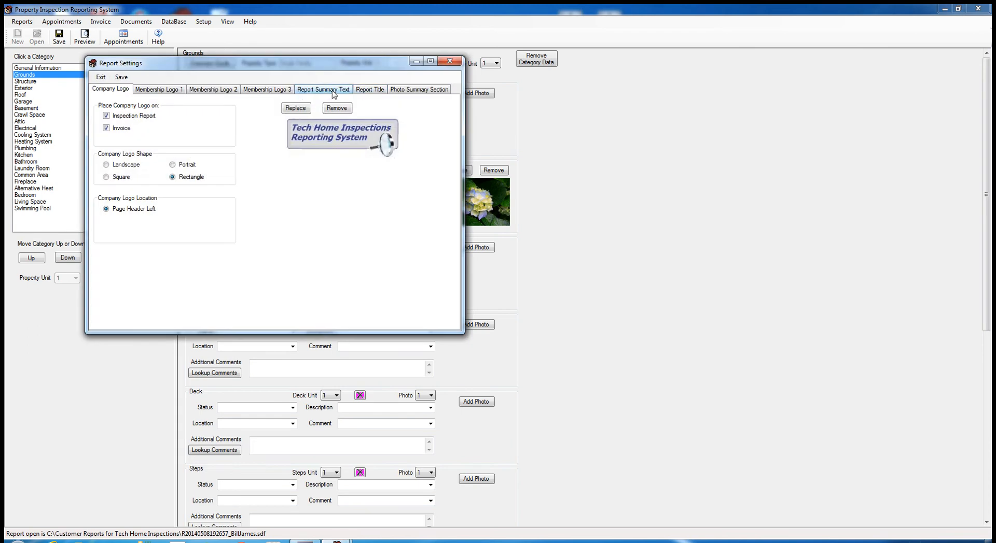
left_click(333, 93)
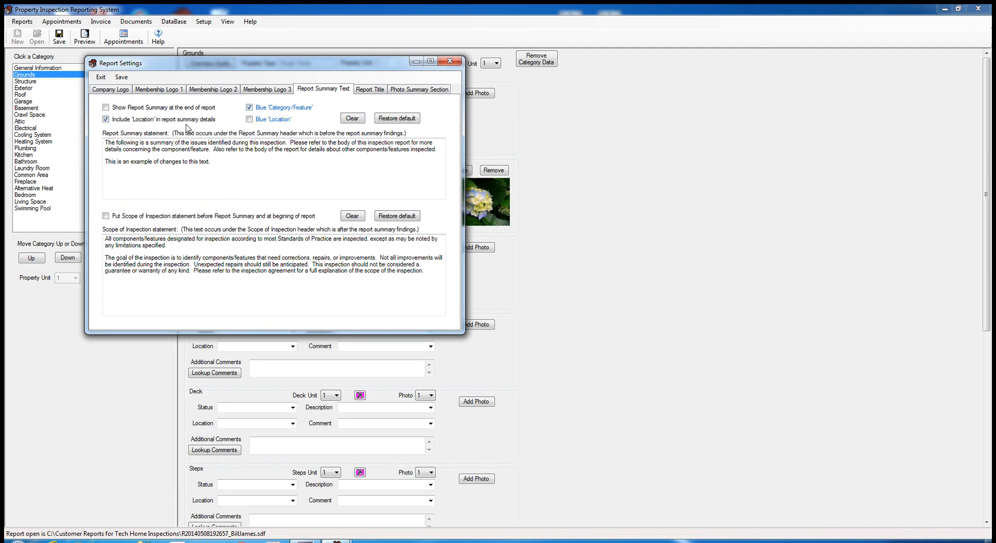
left_click(106, 119)
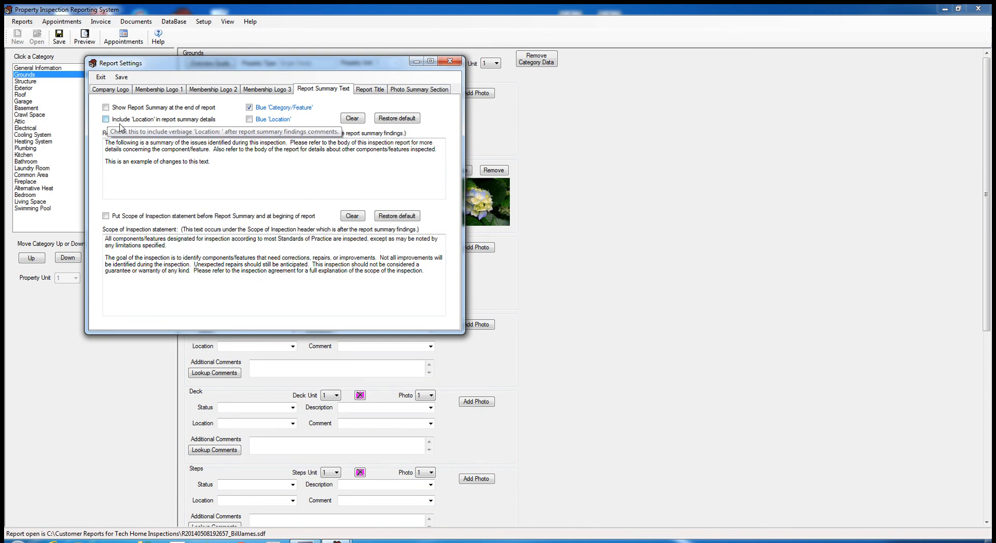
left_click(106, 107)
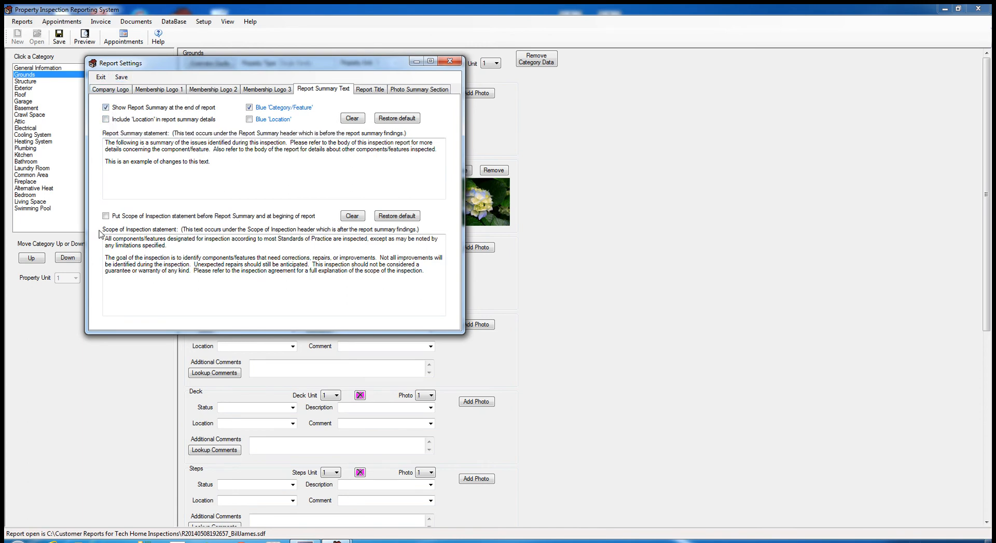
left_click(121, 78)
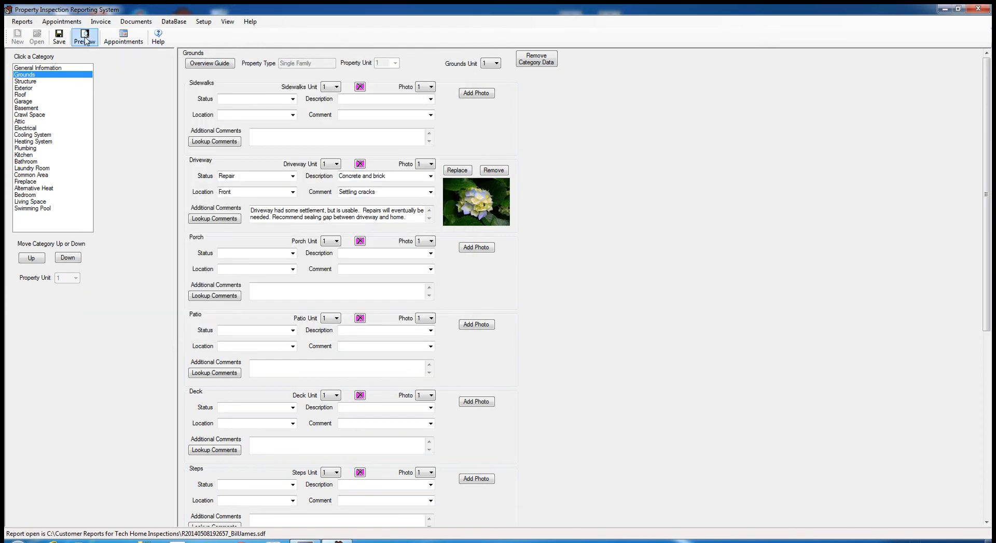
left_click(85, 38)
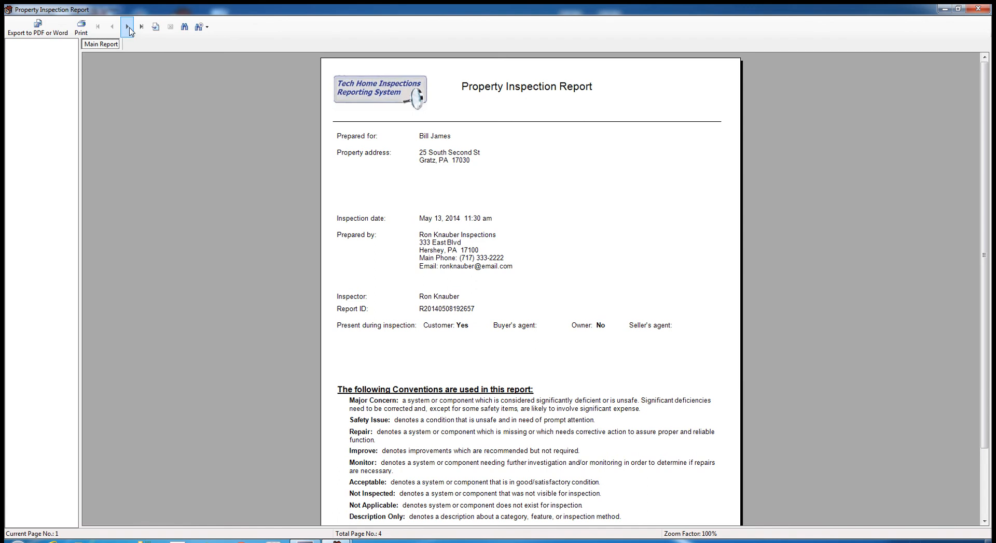
left_click(128, 29)
left_click(129, 29)
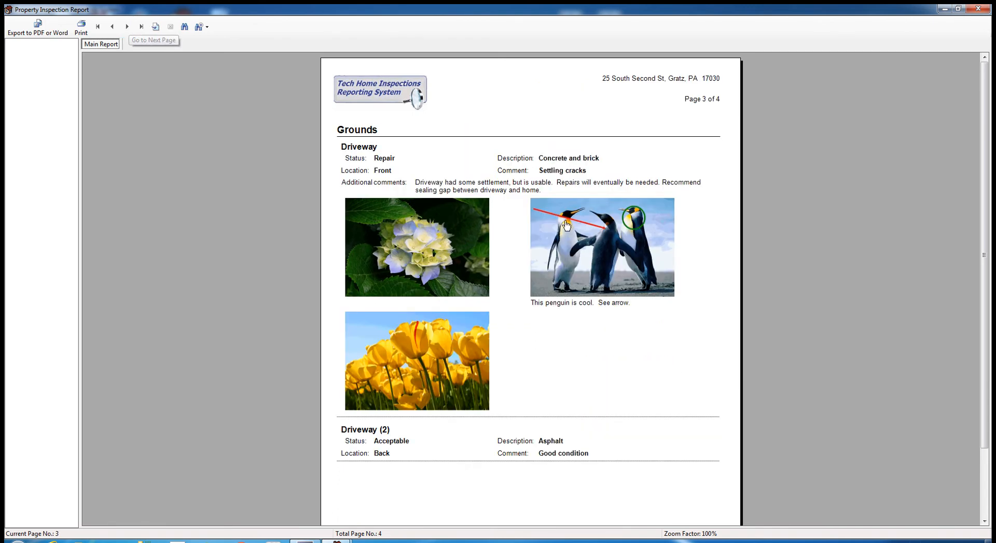
left_click(127, 28)
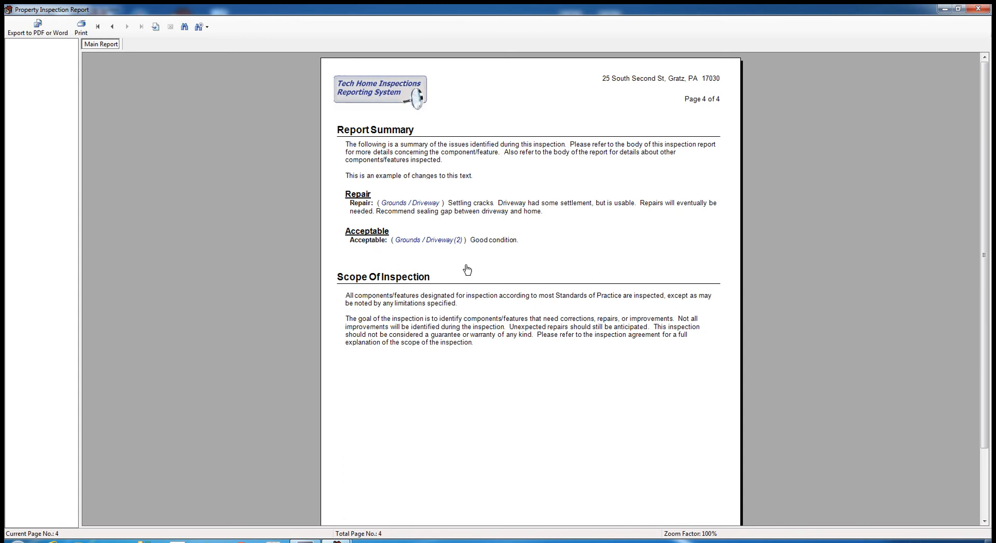
left_click(978, 8)
left_click(203, 21)
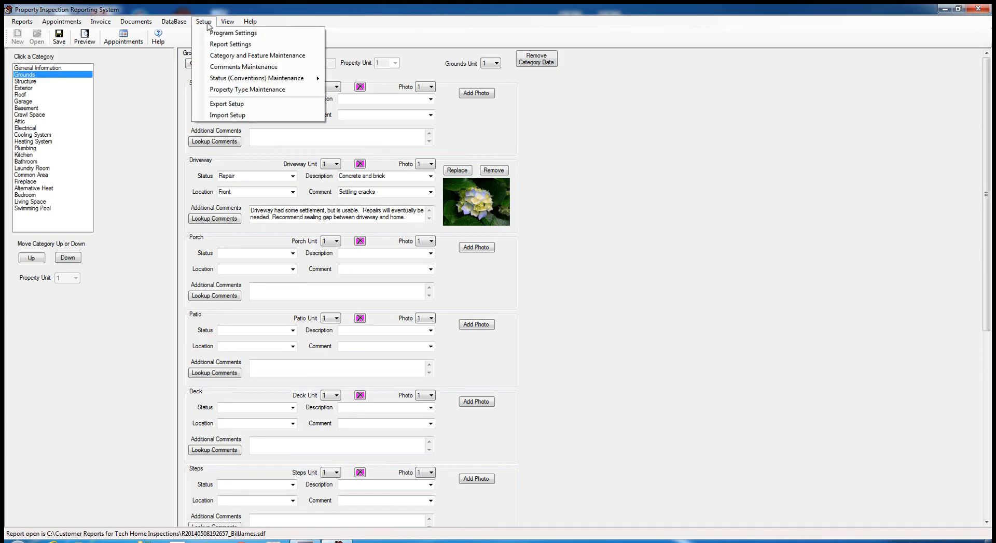
mouse_move(233, 82)
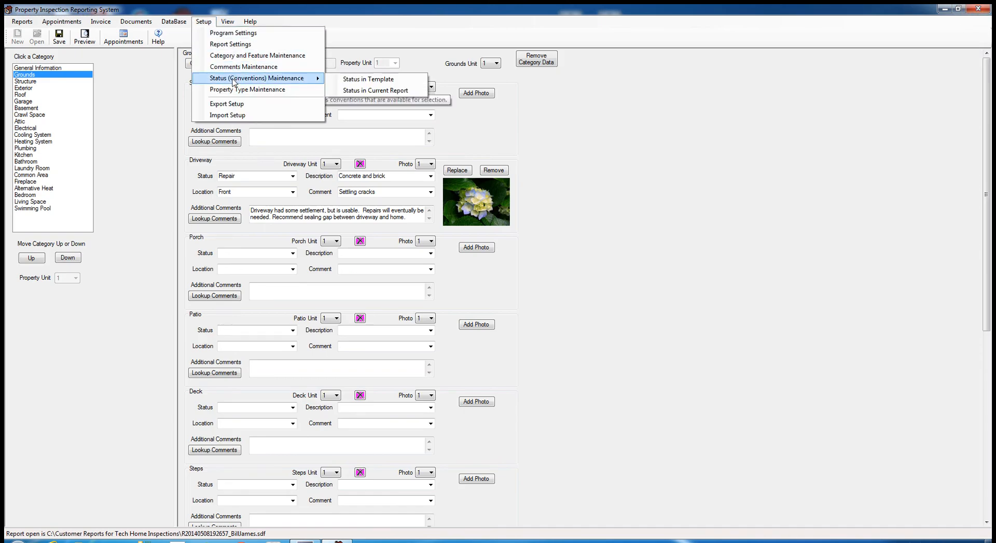
left_click(358, 81)
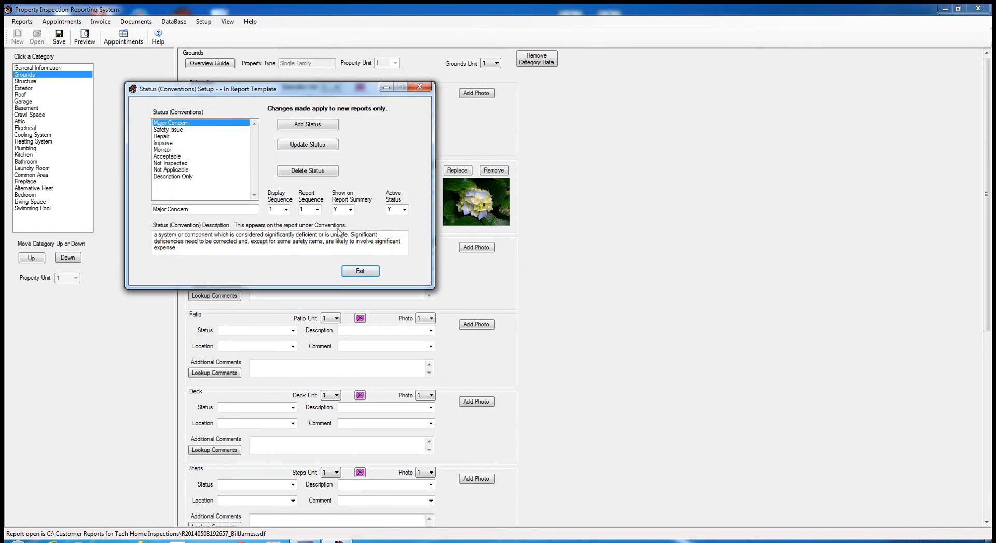
left_click(167, 157)
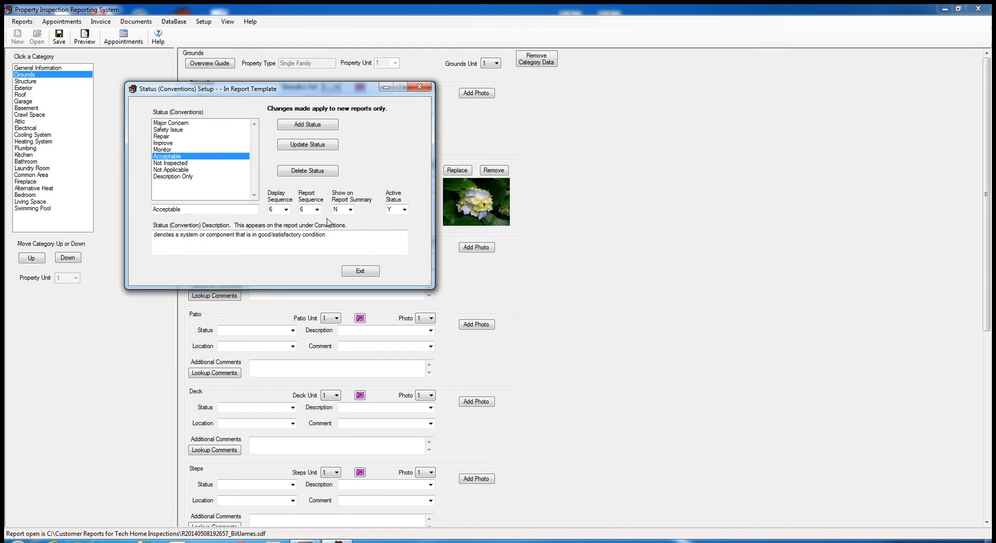
left_click(366, 276)
- Open the current report's Status (Conventions) setup, closing and reopening it once
left_click(205, 22)
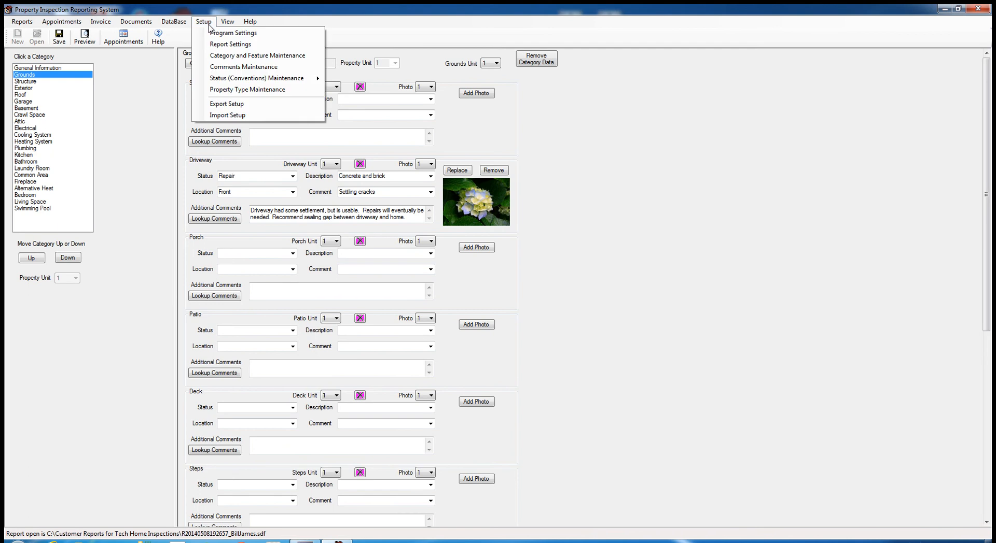
mouse_move(245, 79)
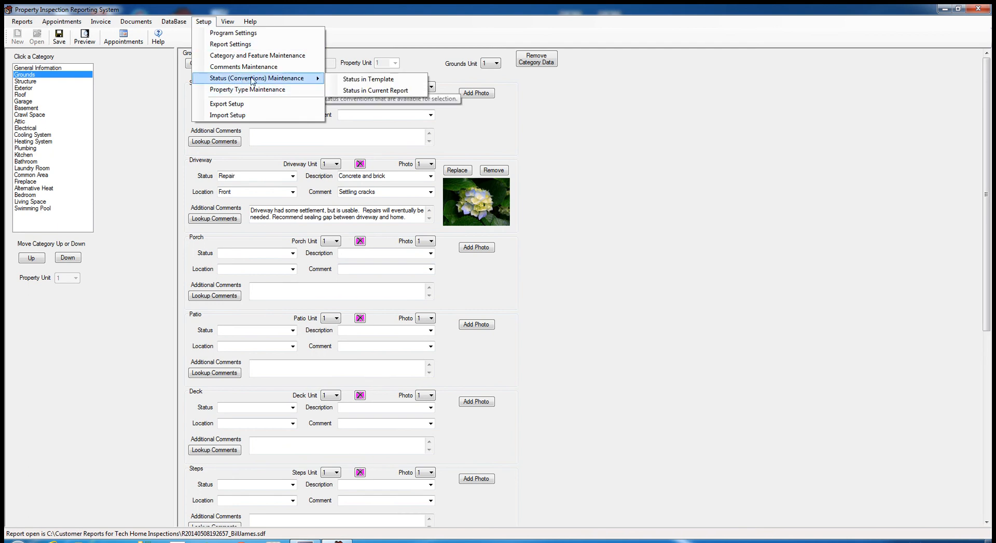
left_click(370, 91)
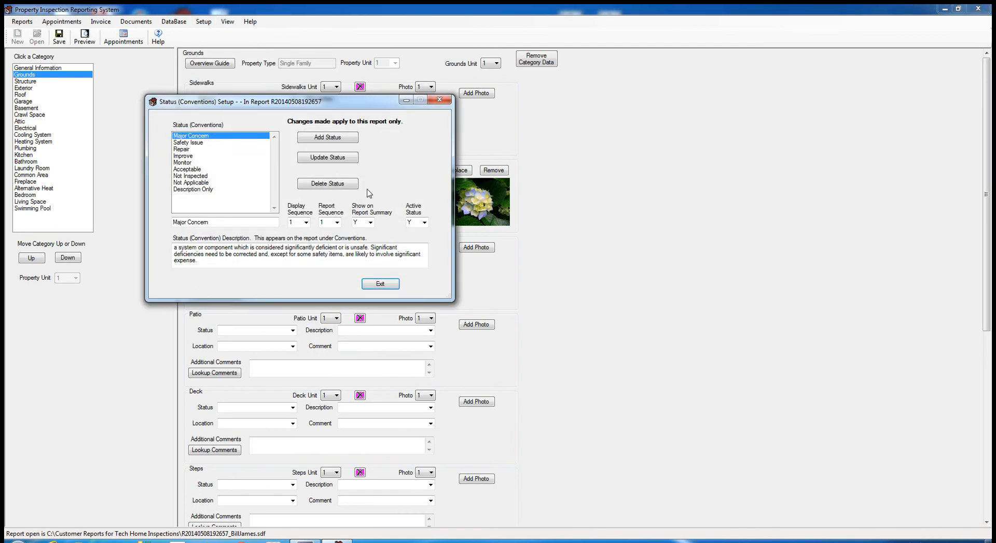
left_click(392, 284)
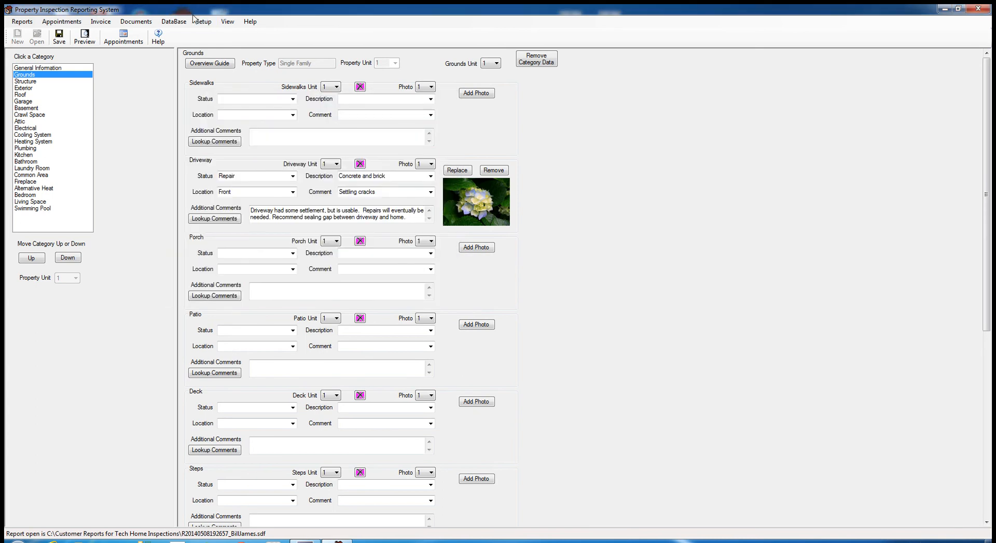
left_click(201, 22)
mouse_move(279, 78)
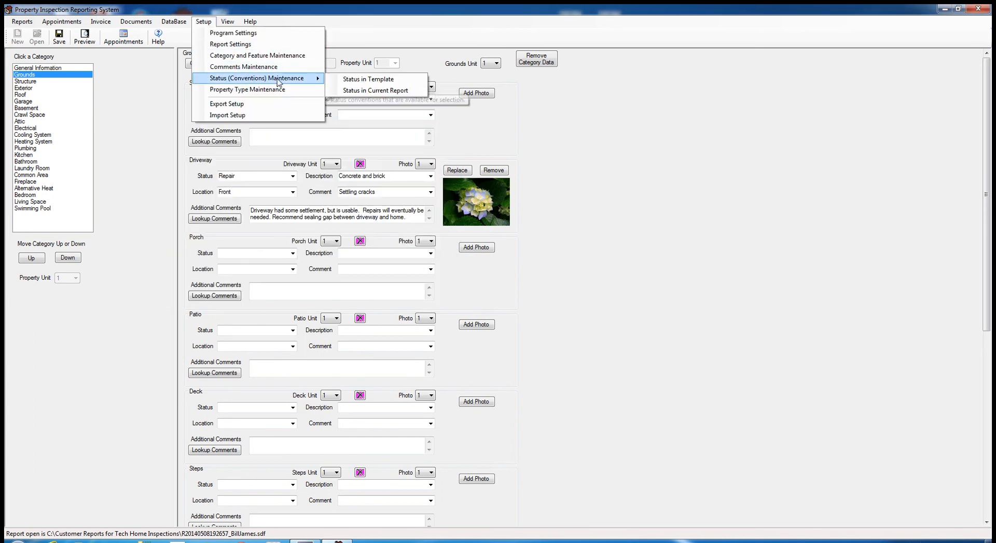
left_click(356, 91)
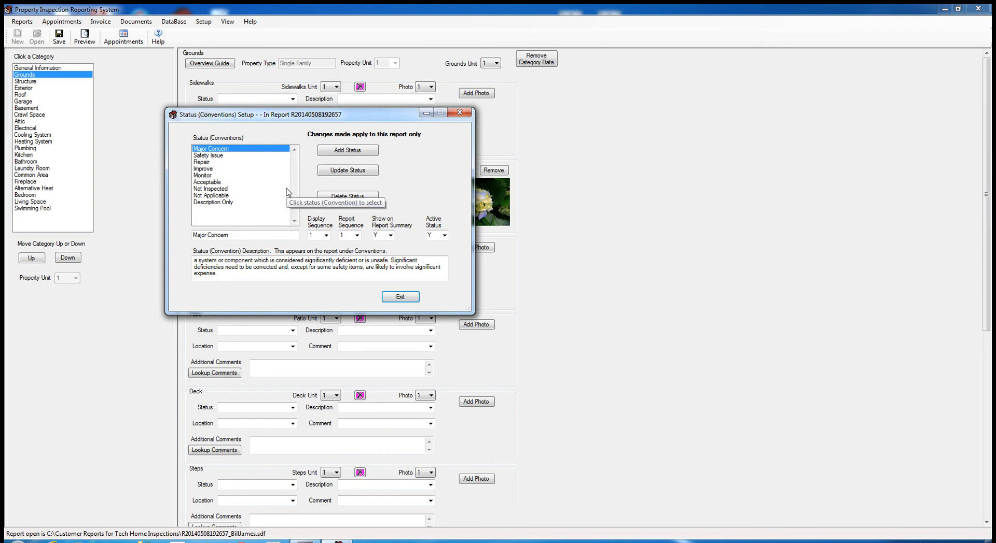
- Set Acceptable's Show on Report Summary to N, update the status, and exit
left_click(204, 183)
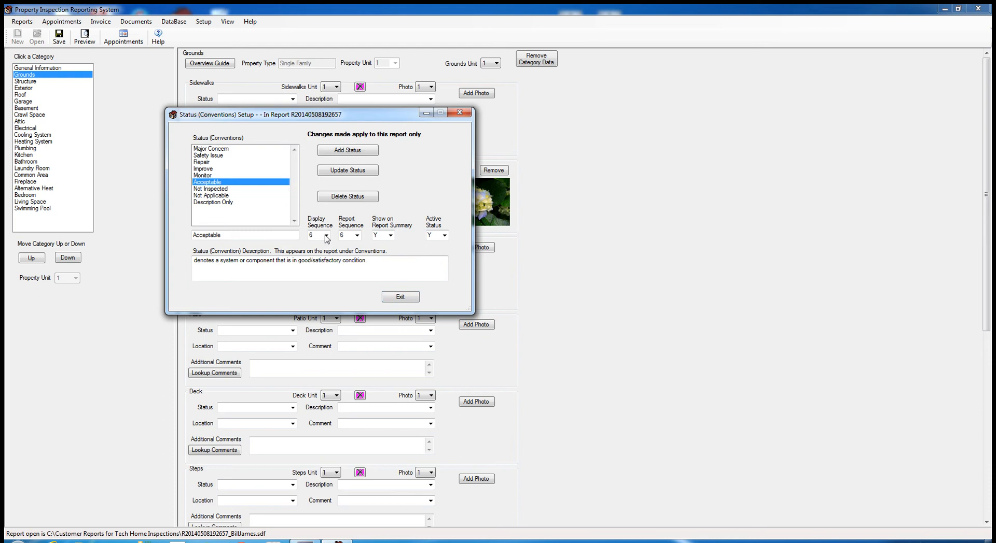
left_click(390, 235)
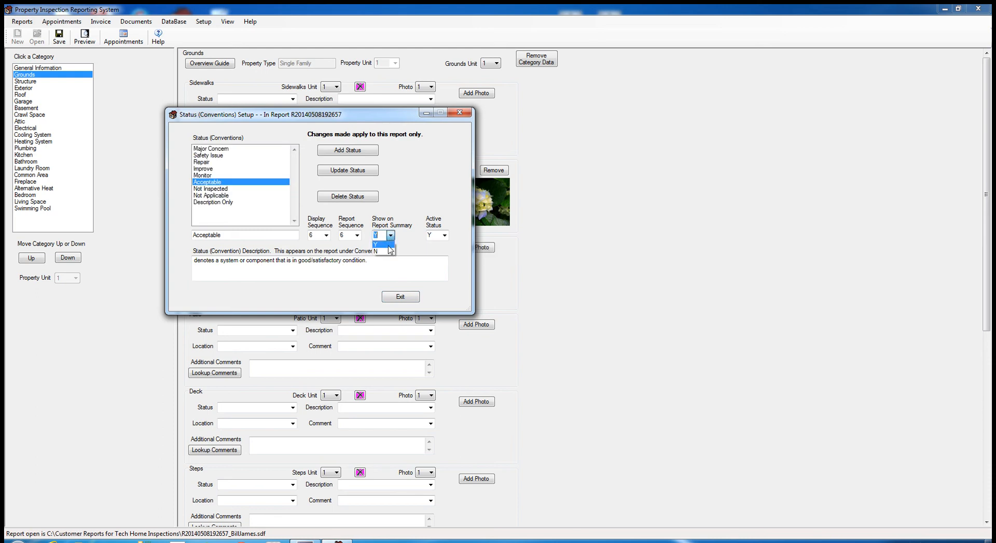
left_click(386, 252)
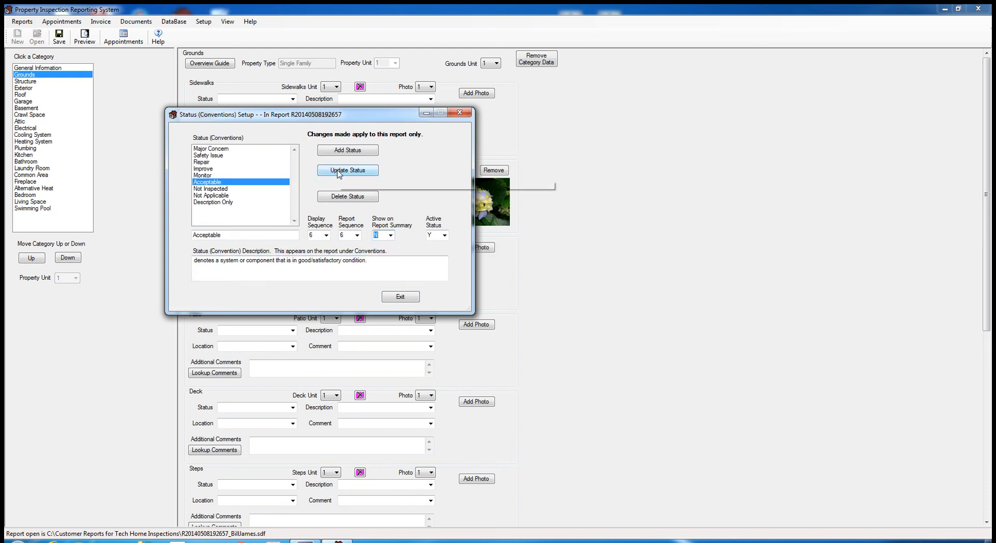
left_click(348, 170)
left_click(398, 297)
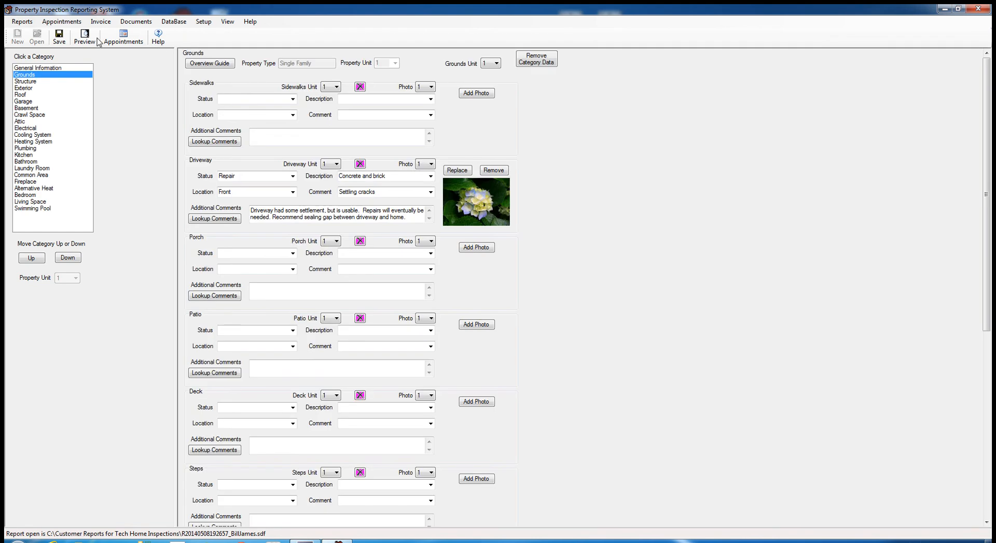
left_click(86, 38)
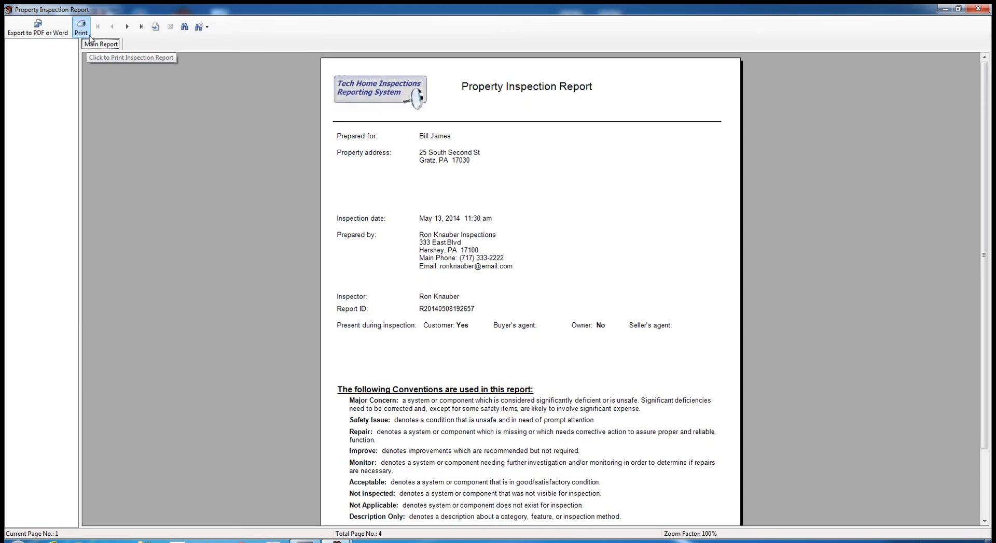
left_click(128, 29)
left_click(127, 30)
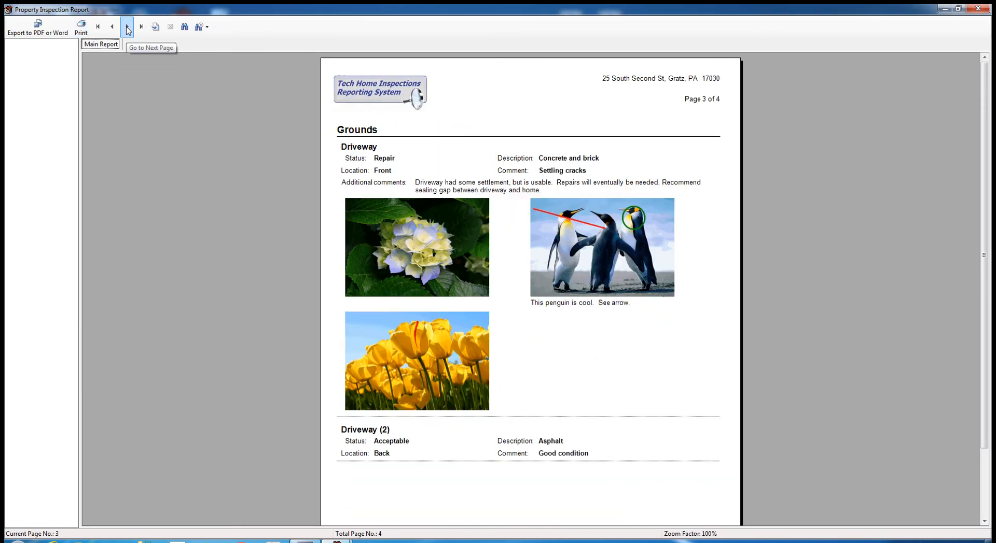
left_click(127, 30)
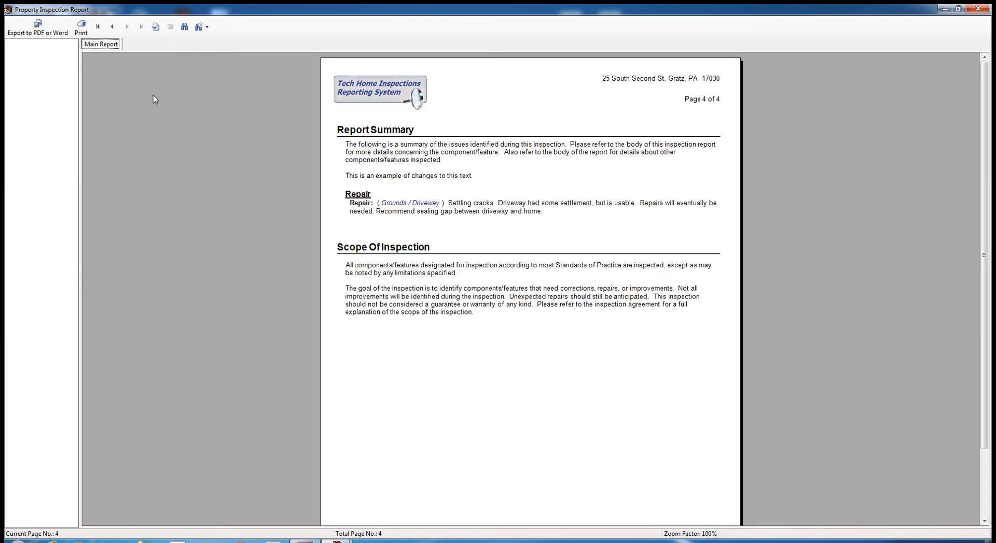
left_click(977, 12)
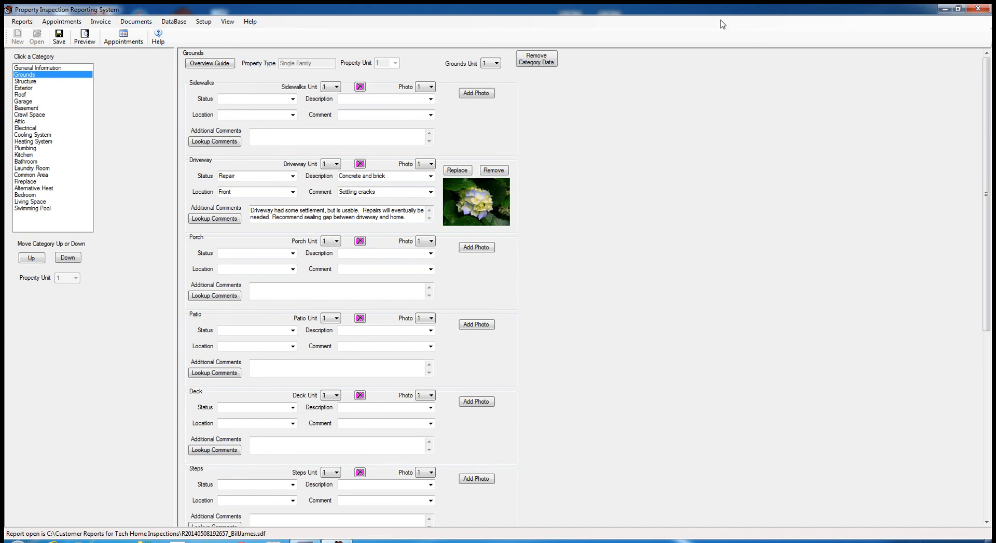
left_click(978, 11)
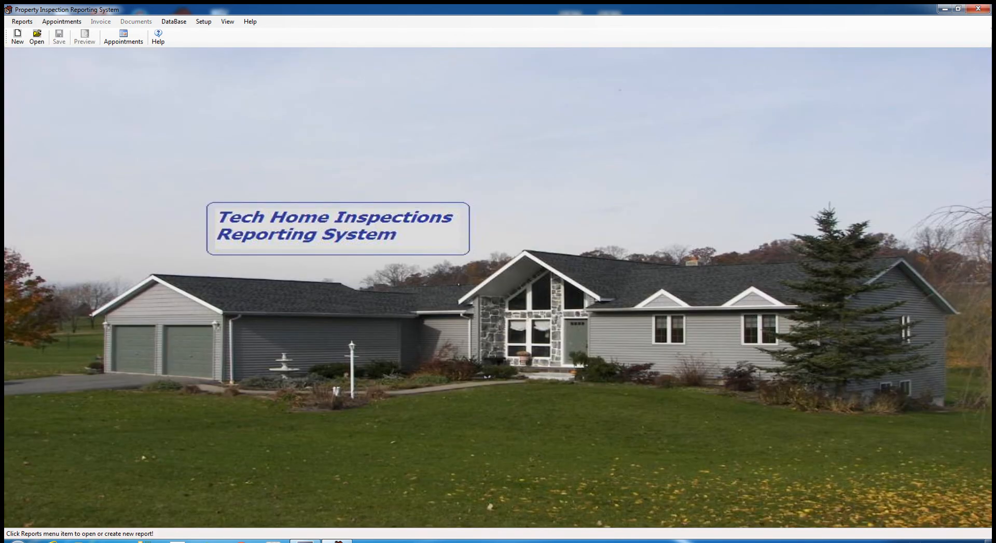
left_click(50, 542)
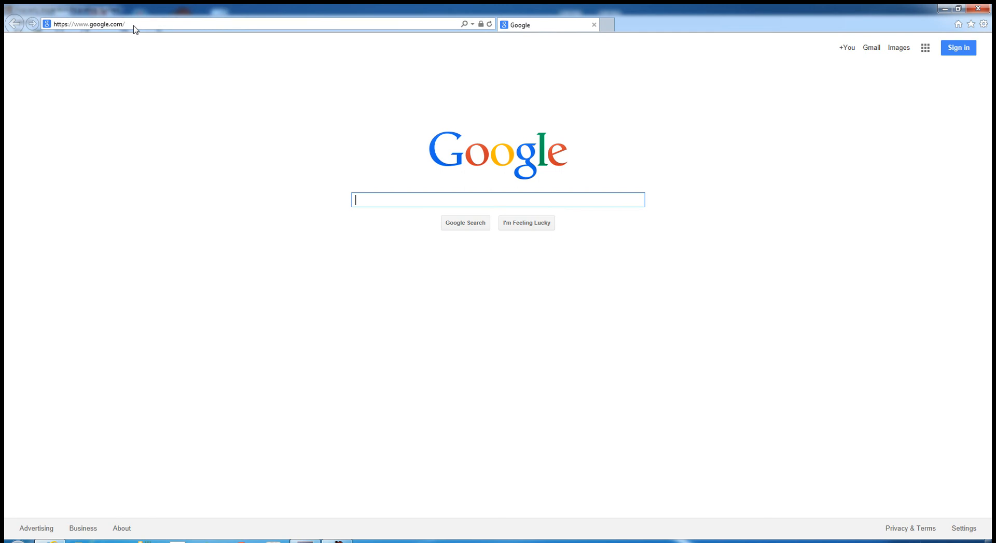
left_click(134, 28)
type("w")
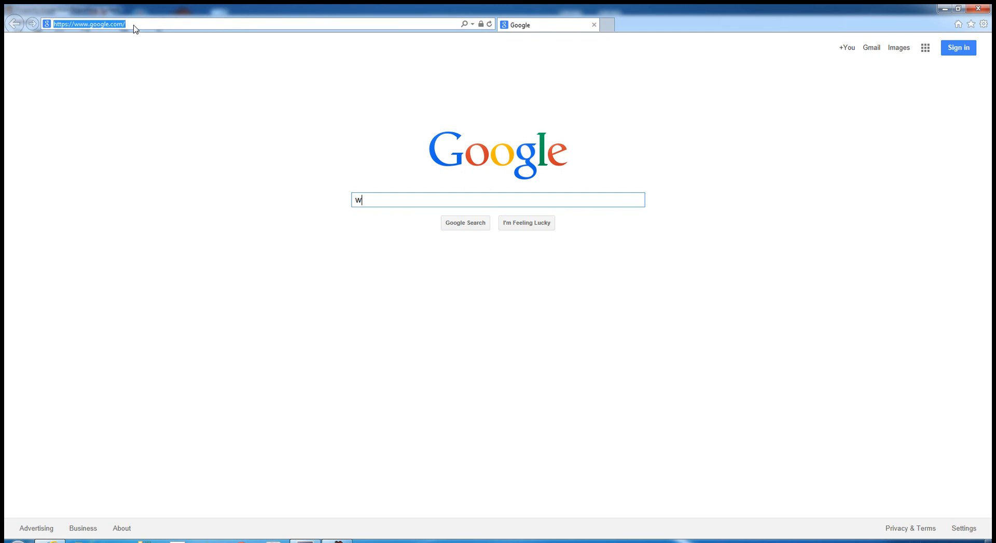
type("w")
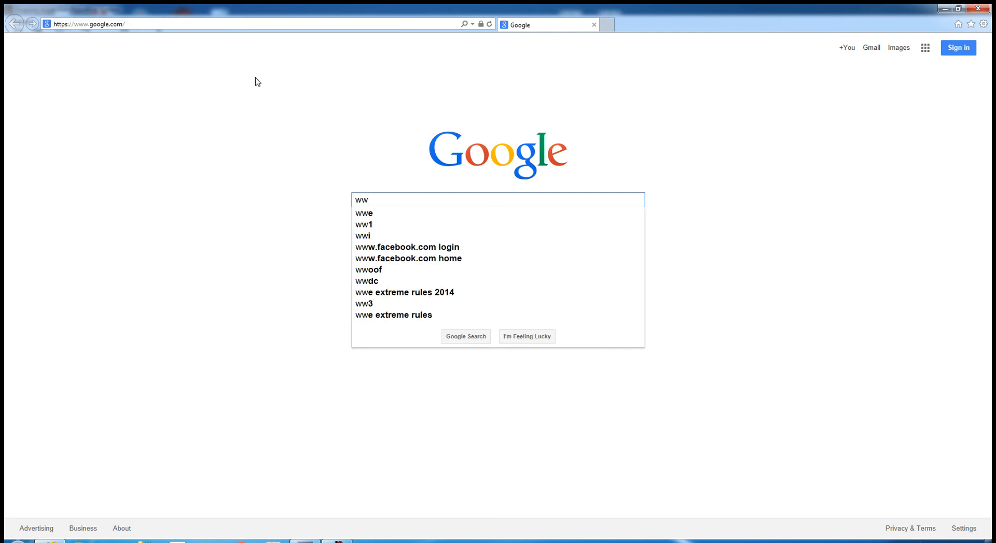
left_click(132, 23)
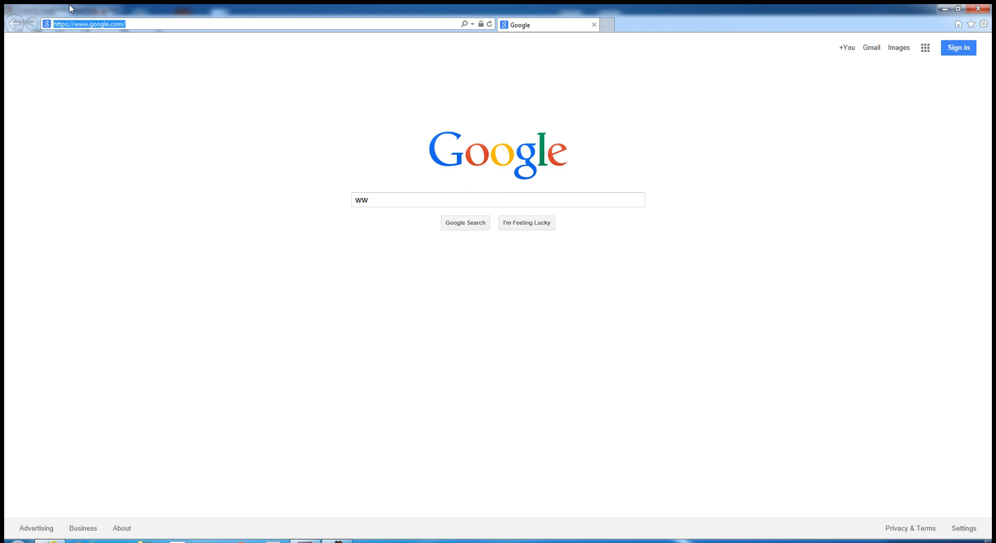
type("www.techhomeinspections")
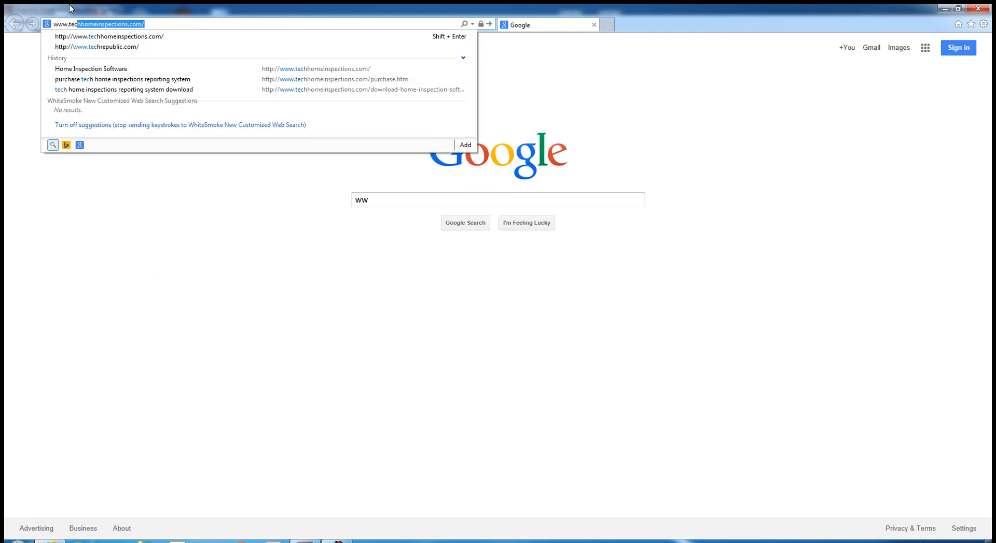
key("Return")
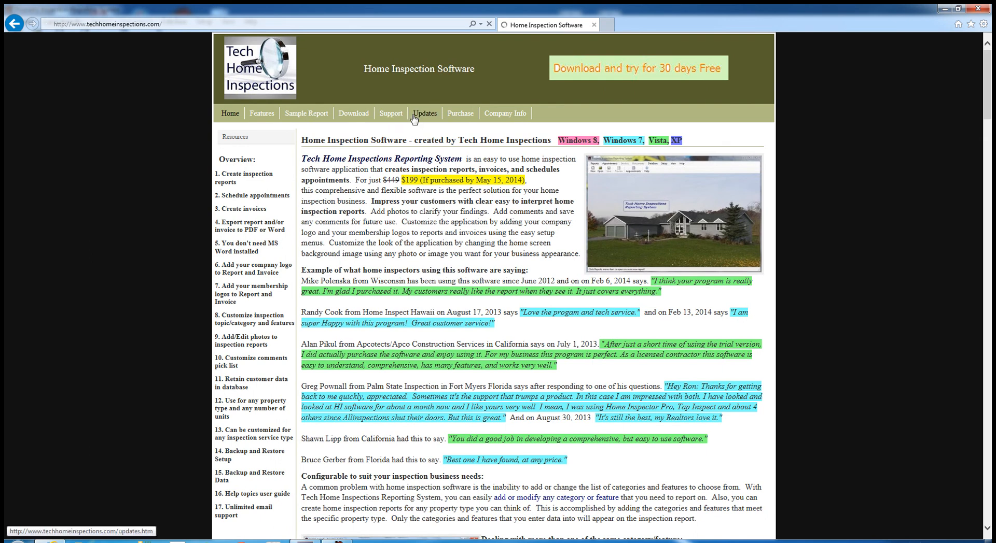
- Go to the Free 30 Day Trial page and open the downloaded techhomeinspectionsreportingsystem.zip
left_click(358, 115)
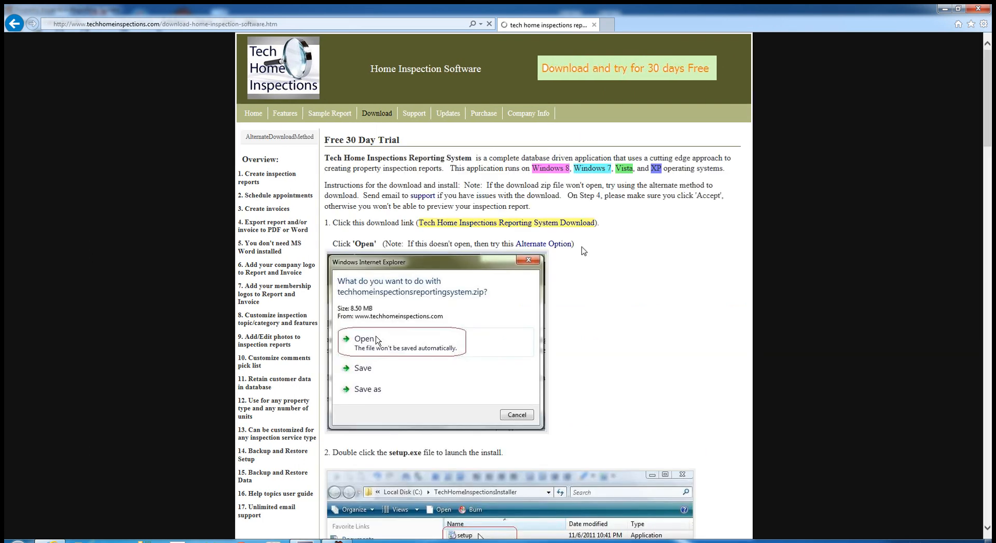
scroll(605, 258, "down", 15)
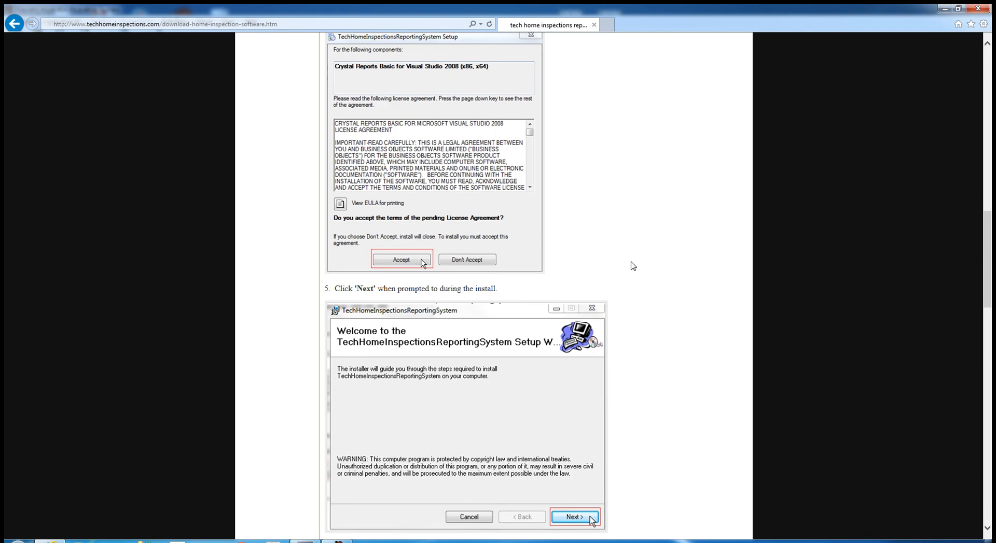
scroll(571, 262, "up", 9)
scroll(586, 243, "up", 7)
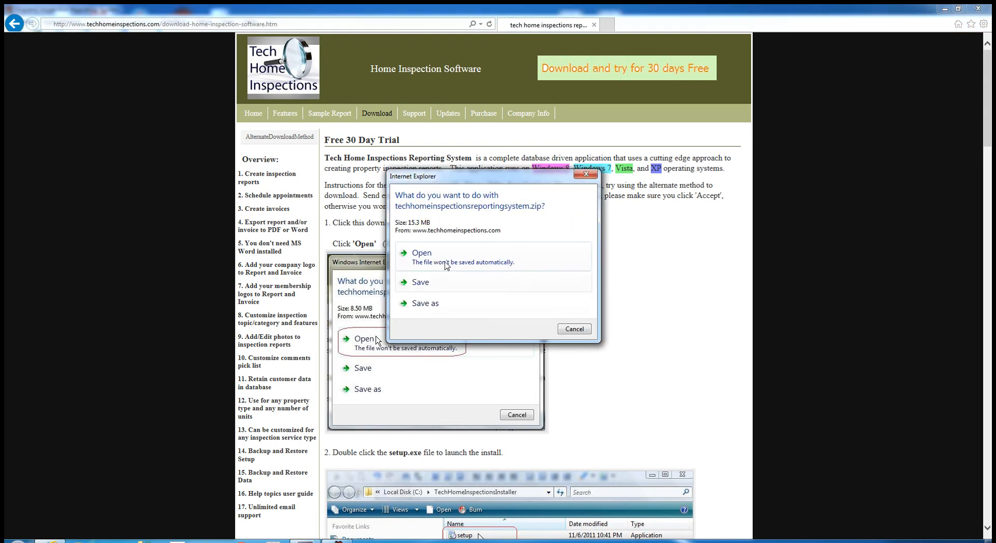
left_click(437, 261)
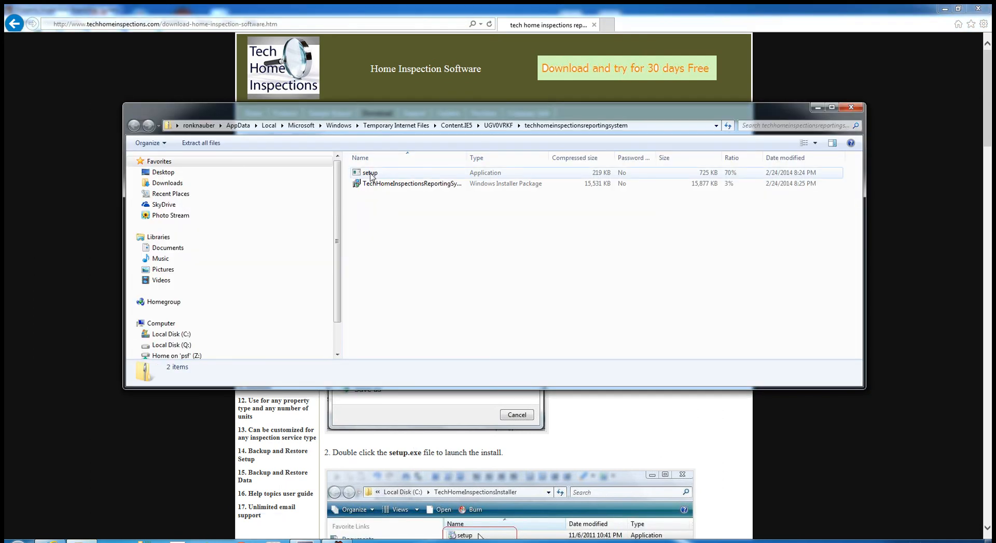
- Run setup from the zip, accepting the Crystal Reports licence and the UAC prompt
left_click(371, 174)
double_click(370, 175)
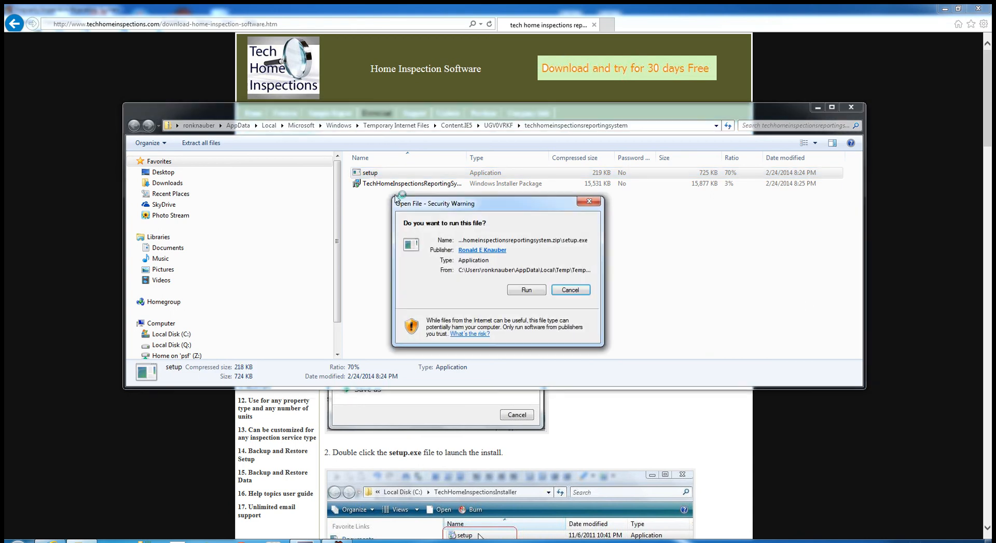
left_click(527, 291)
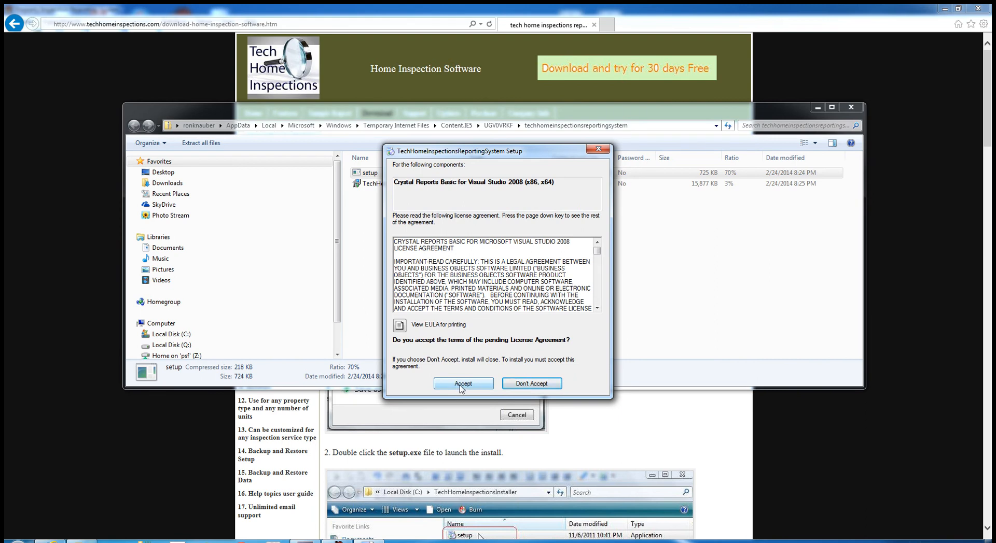
left_click(462, 387)
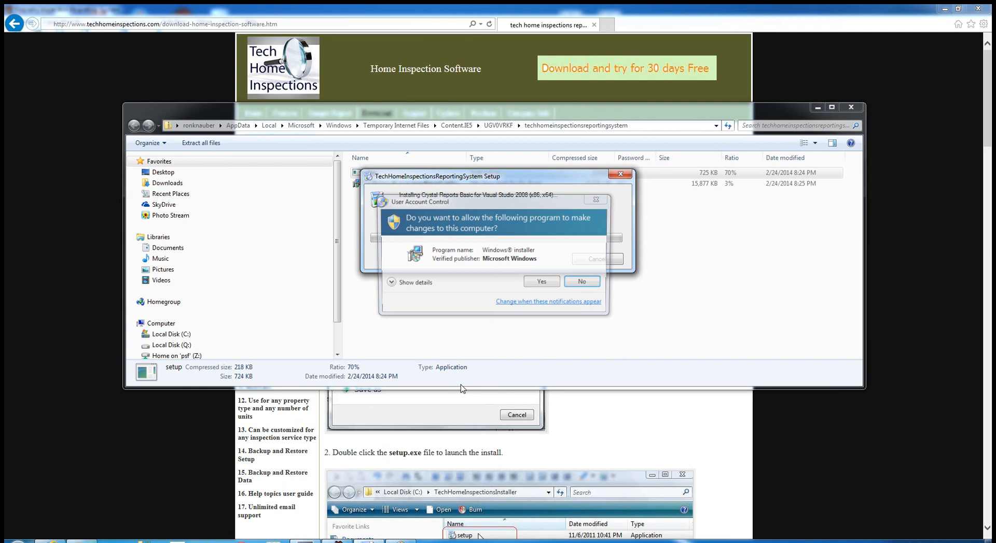
left_click(541, 288)
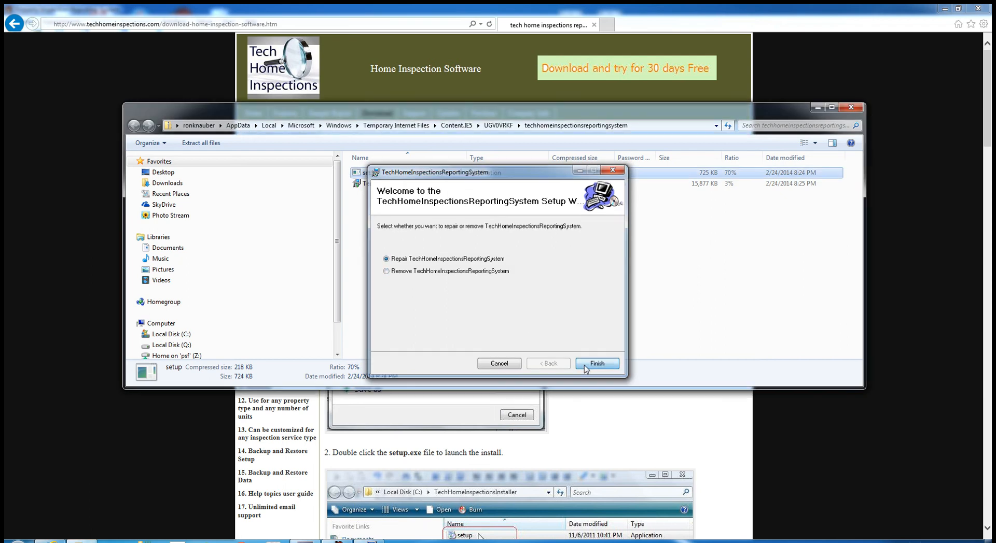
- Repair the existing installation, approve the installer, and close the zip folder window
left_click(583, 365)
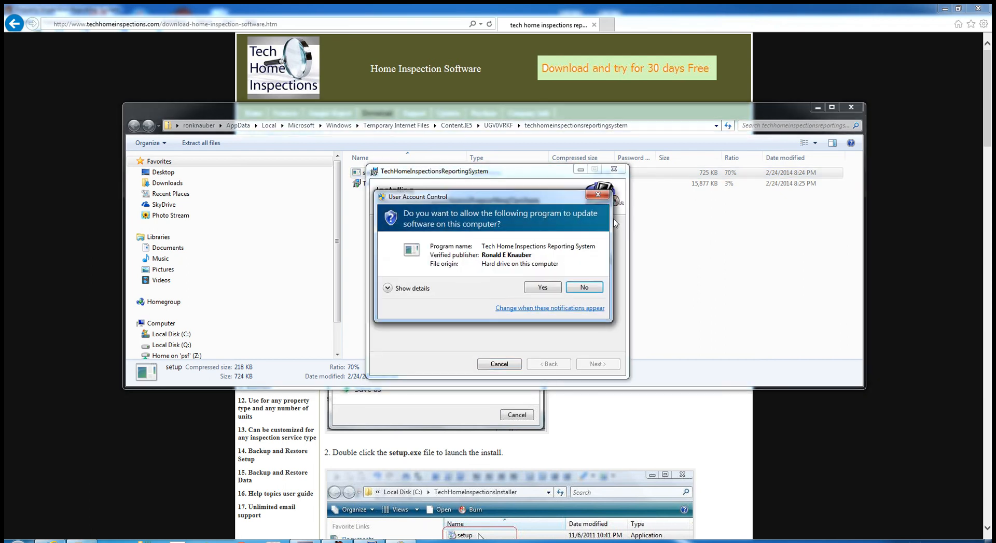
left_click(543, 288)
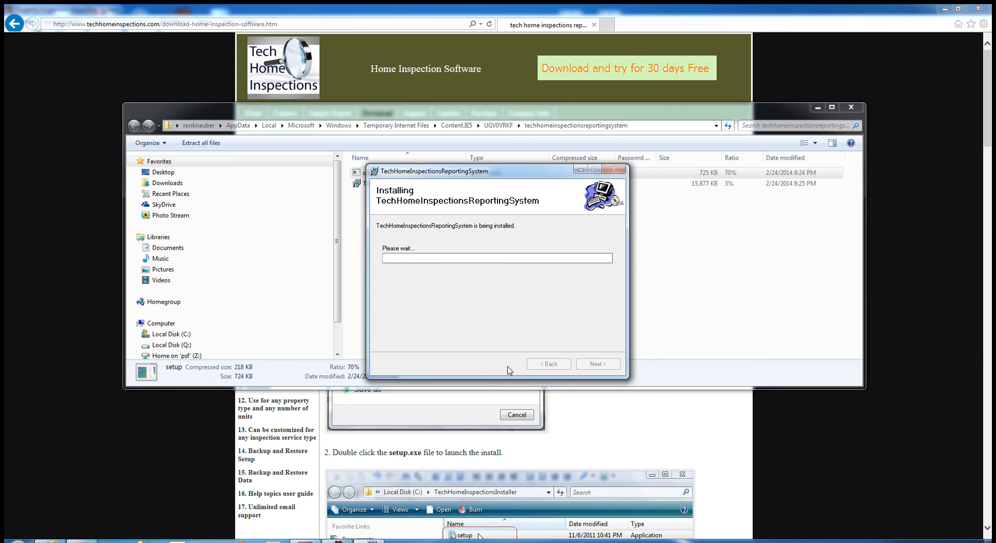
left_click(594, 364)
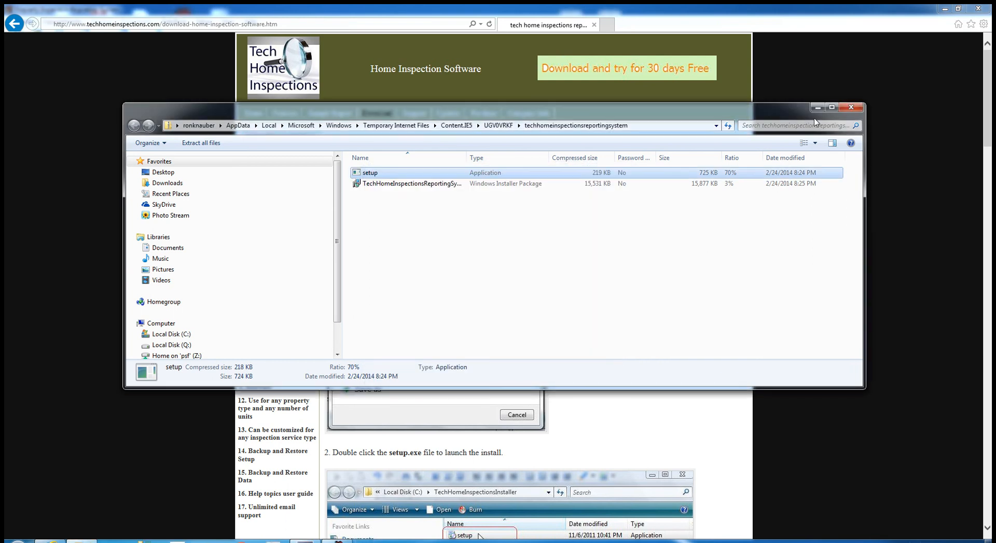
left_click(851, 108)
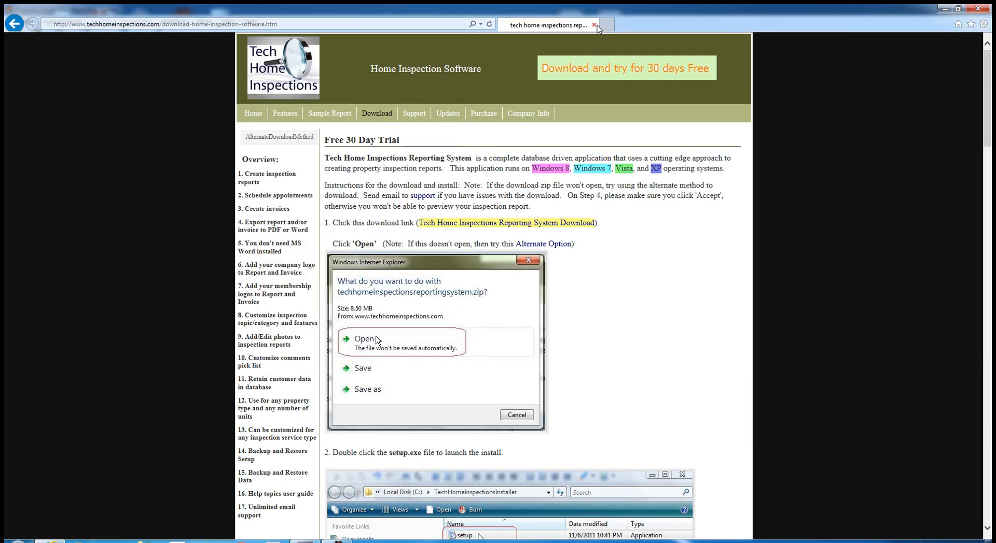
- Close the browser and open the first .sdf report from Reports > Recent Reports
left_click(594, 26)
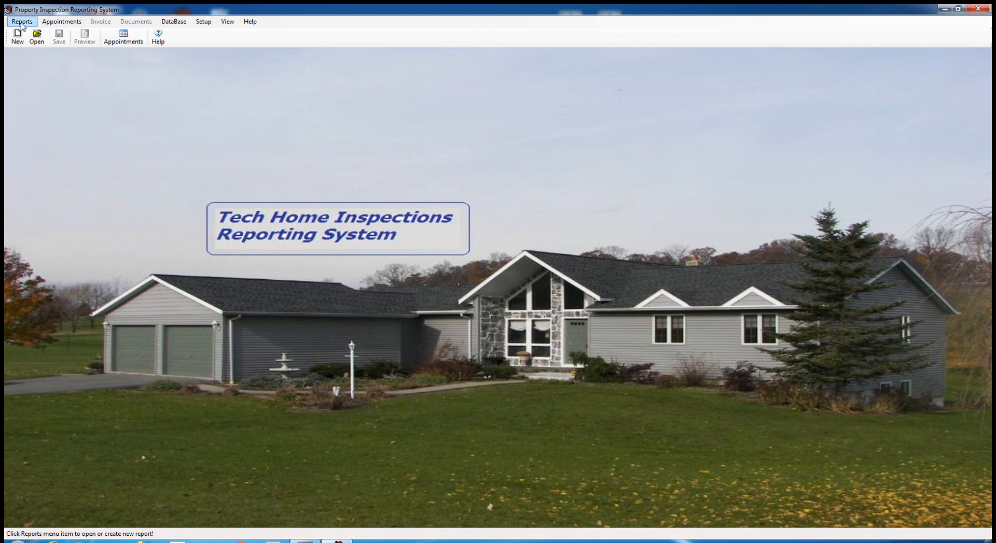
left_click(337, 541)
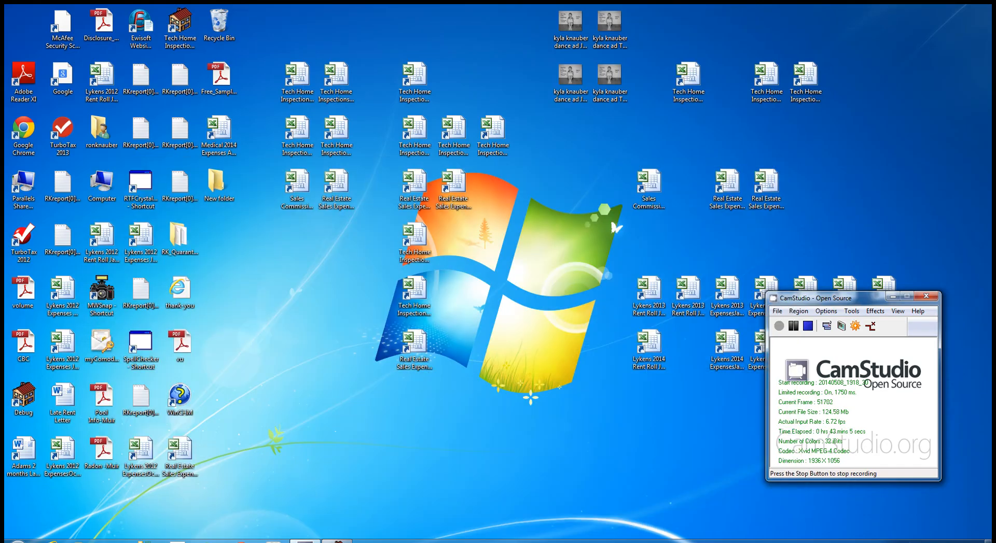
left_click(337, 542)
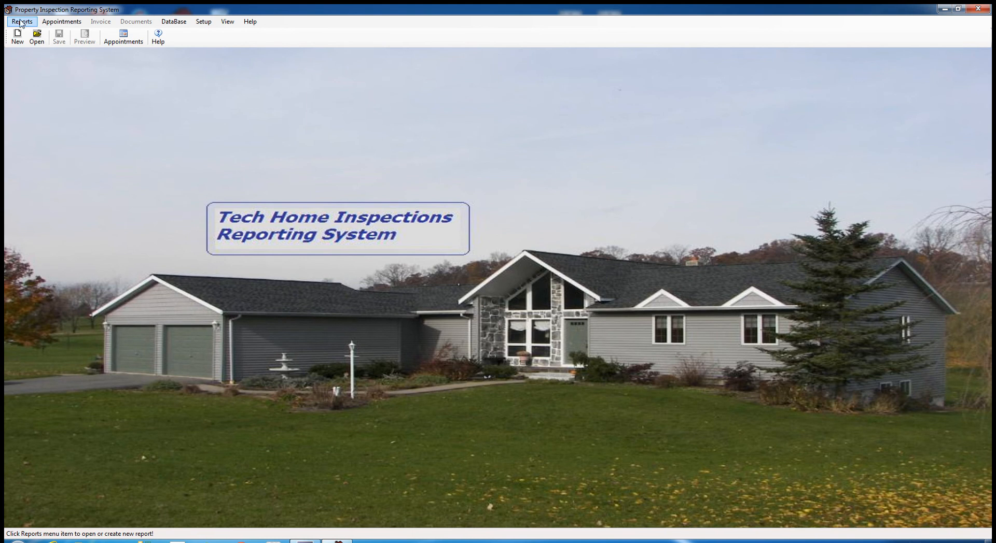
left_click(23, 21)
mouse_move(38, 57)
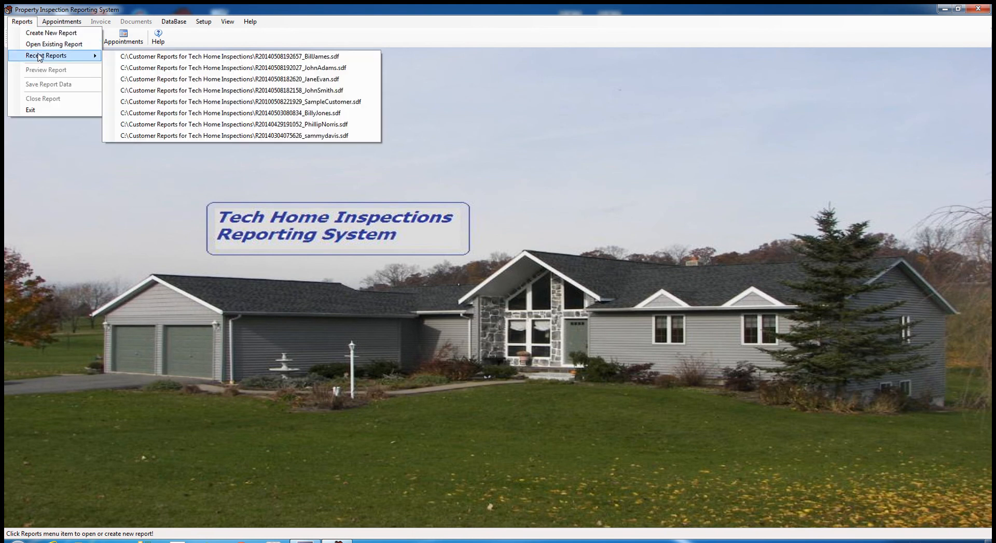
left_click(215, 56)
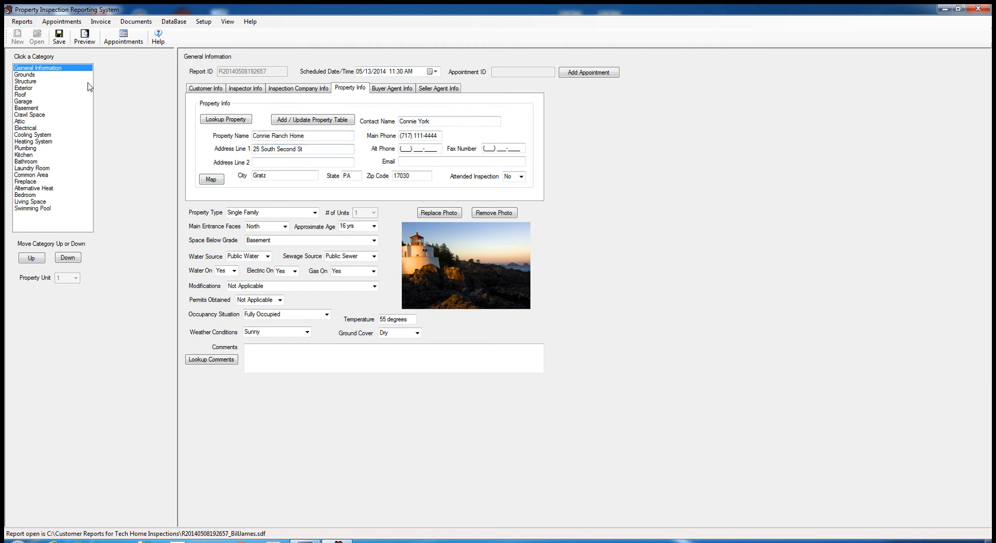
- Preview the inspection report, paging to page 2 and back to page 1
left_click(85, 45)
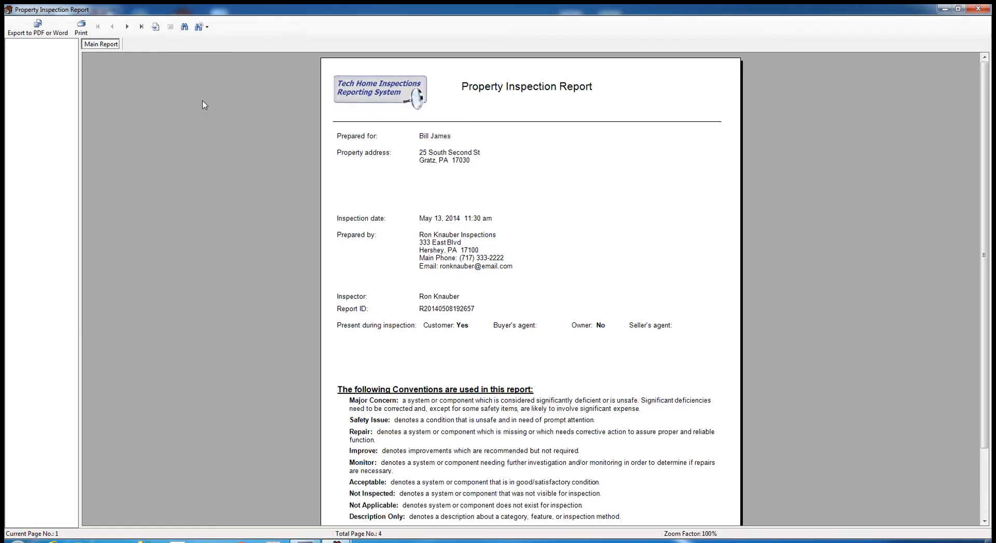
left_click(128, 28)
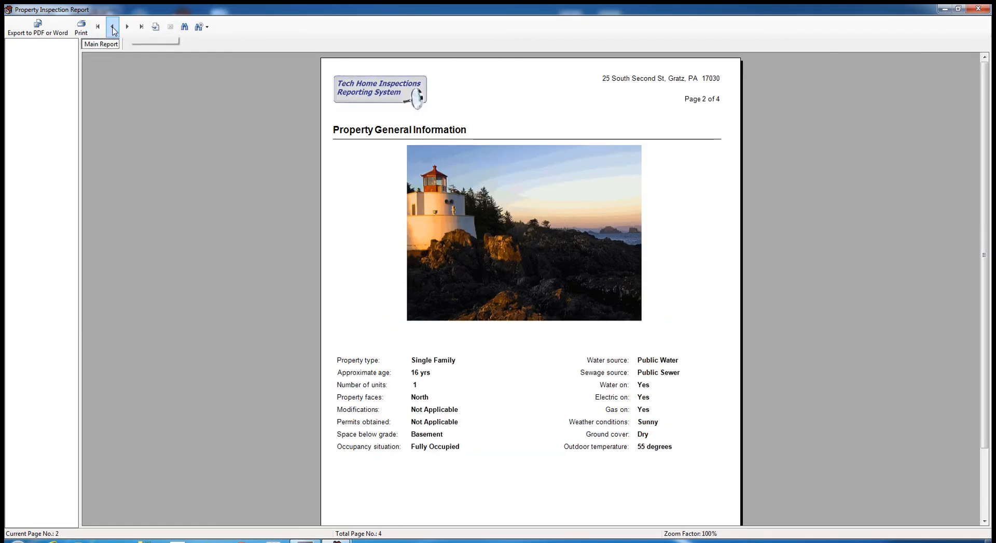
left_click(116, 28)
- Export the report as PDF named test2002 and confirm the export message
left_click(37, 32)
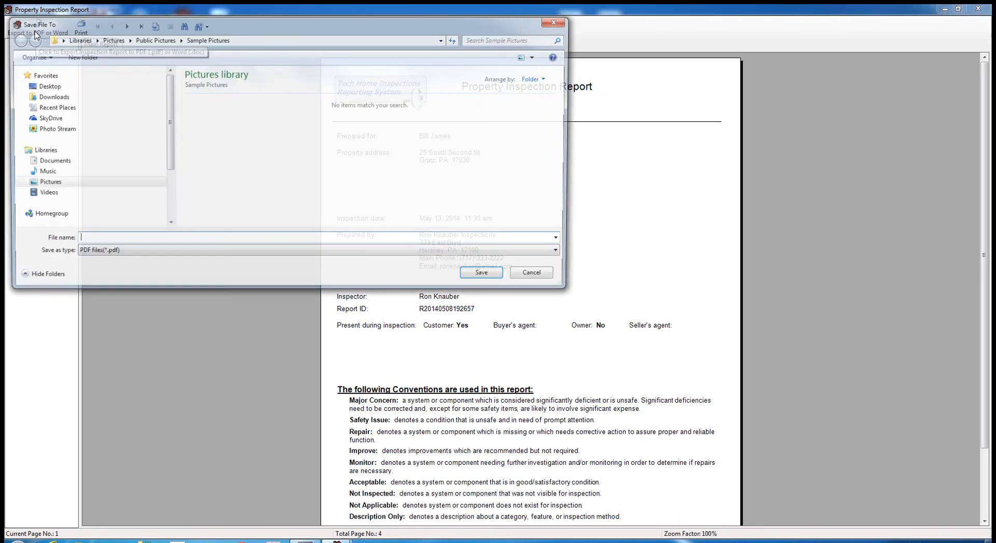
left_click(560, 254)
left_click(562, 256)
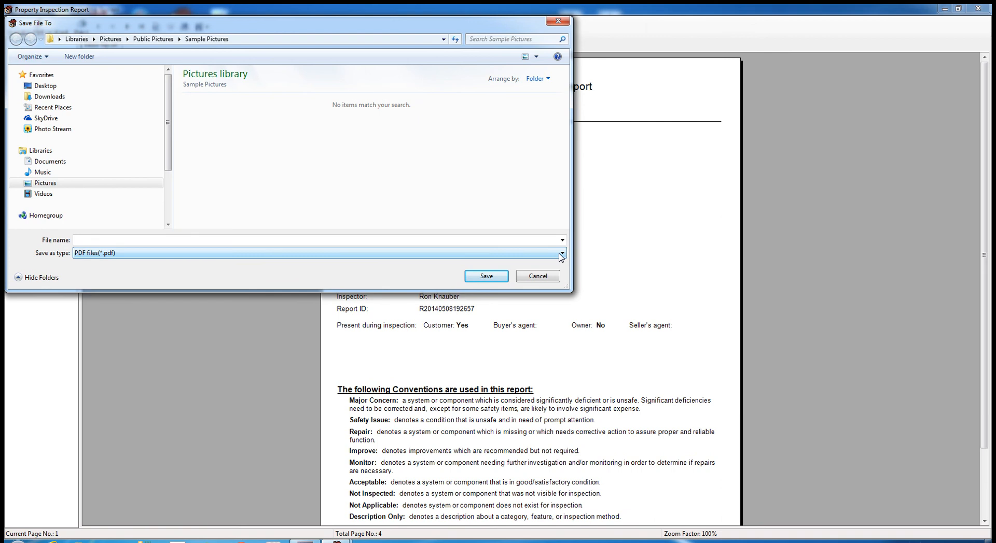
left_click(158, 242)
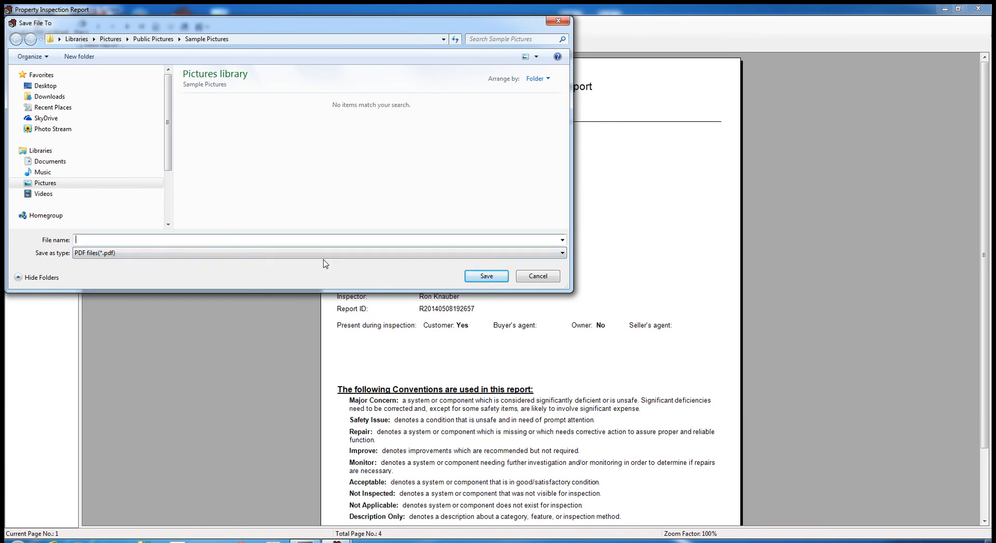
type("test")
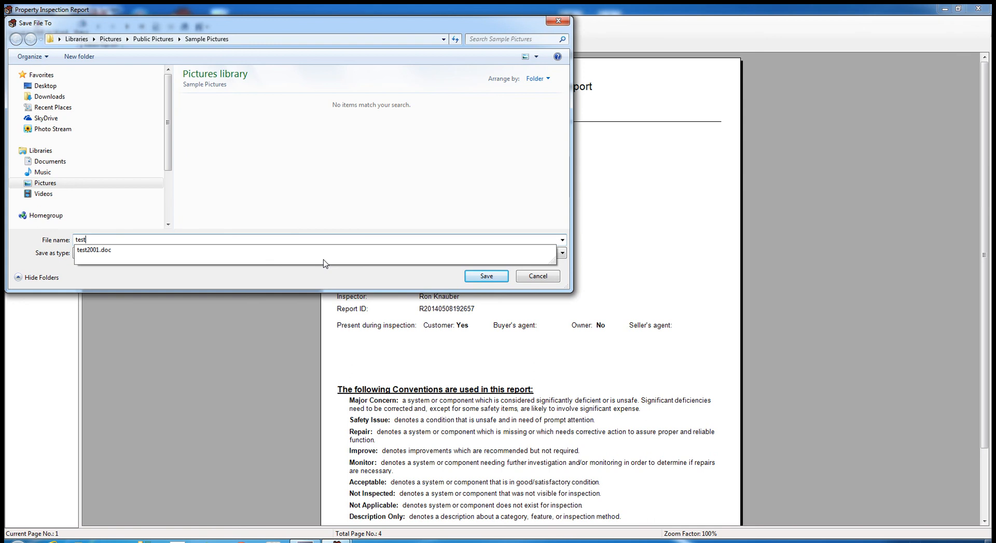
type("2002")
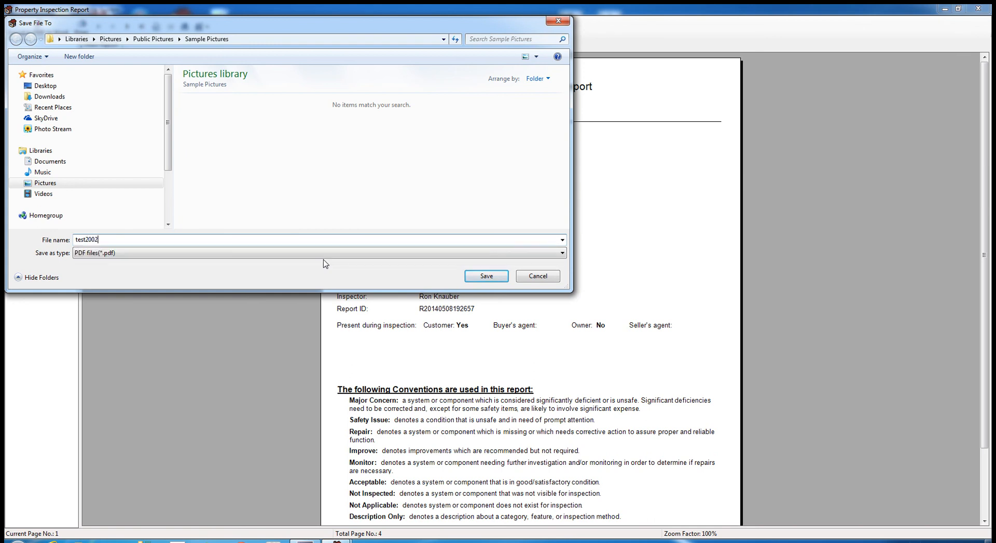
left_click(485, 277)
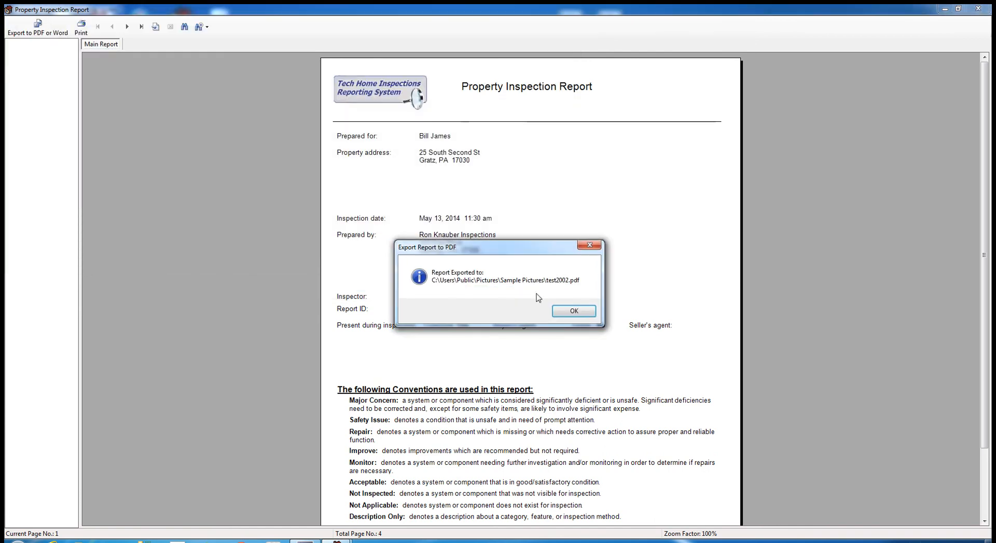
left_click(574, 312)
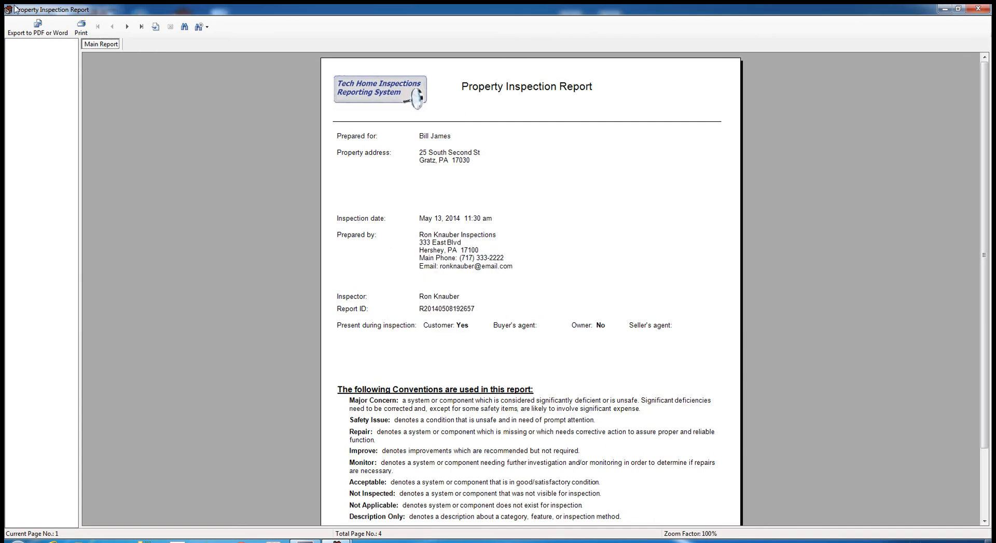
- Reopen the PDF export dialog, browse save locations, select test2002, then cancel without saving
left_click(37, 27)
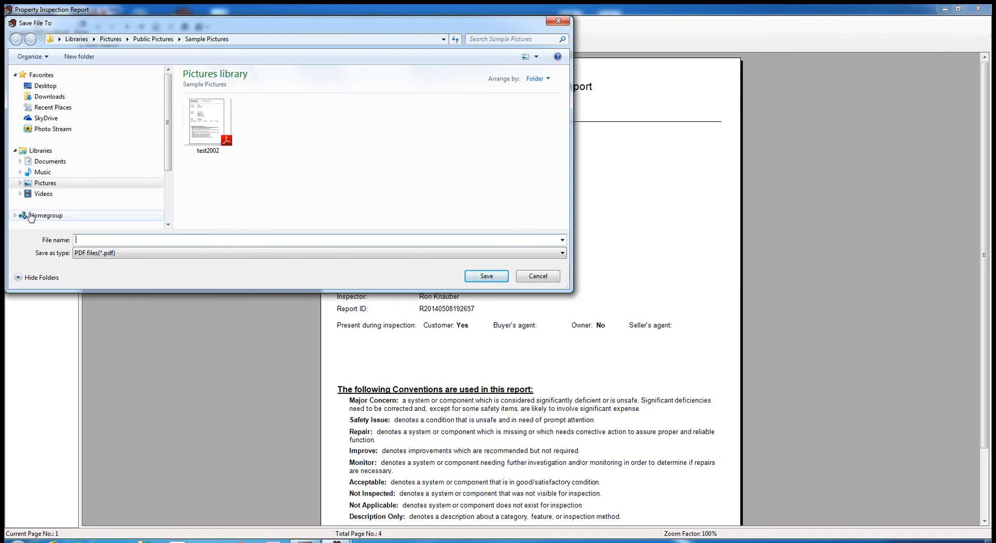
left_click_drag(168, 169, 169, 208)
left_click(20, 190)
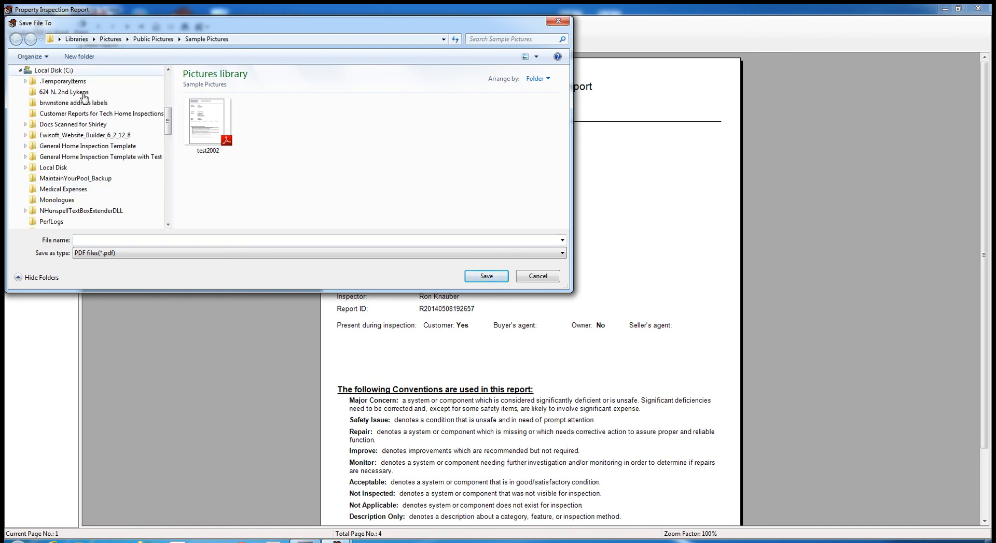
scroll(84, 96, "up", 8)
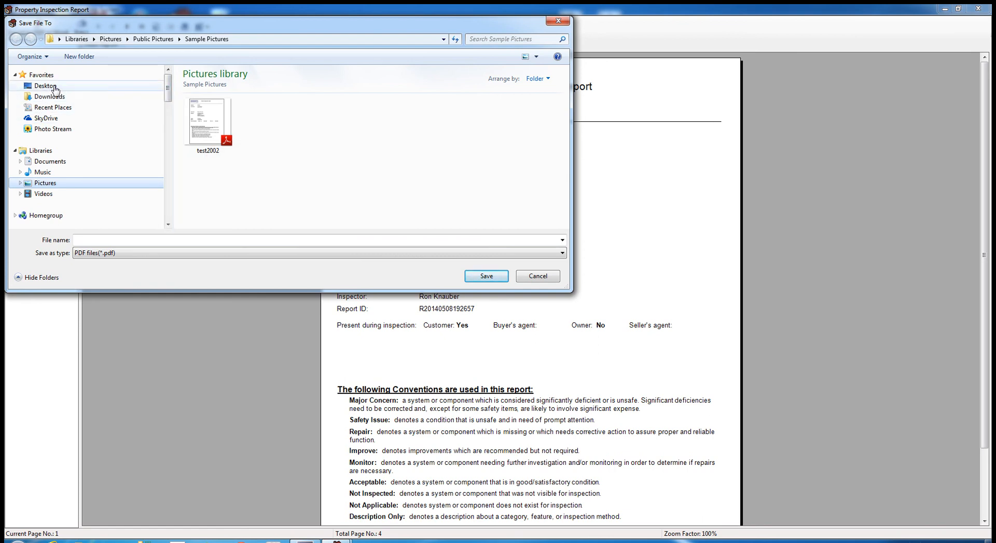
left_click(43, 163)
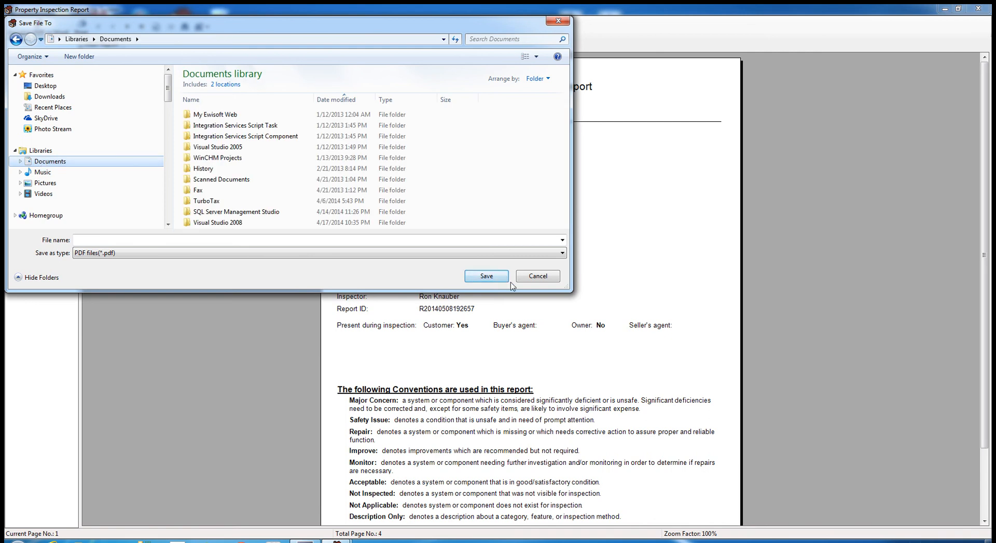
left_click(558, 21)
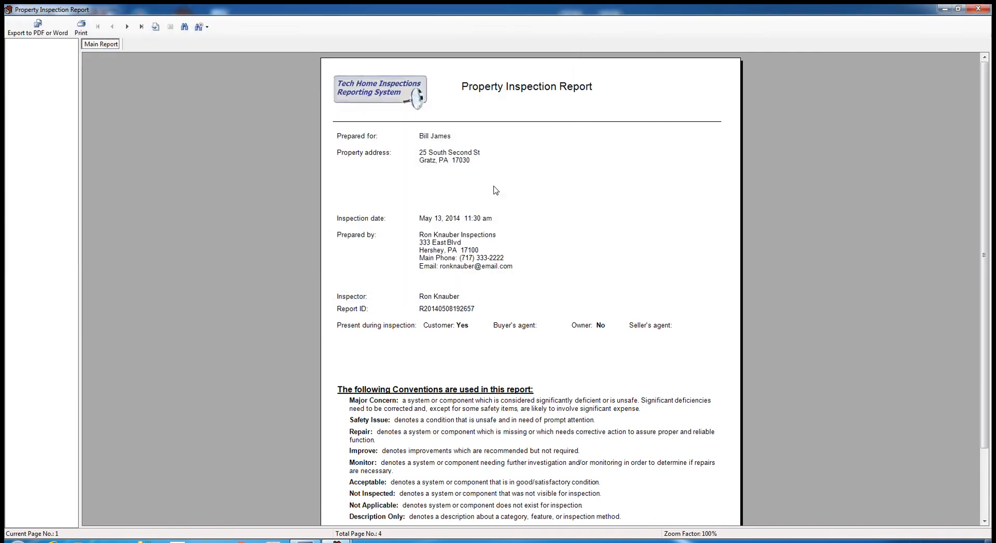
left_click(37, 27)
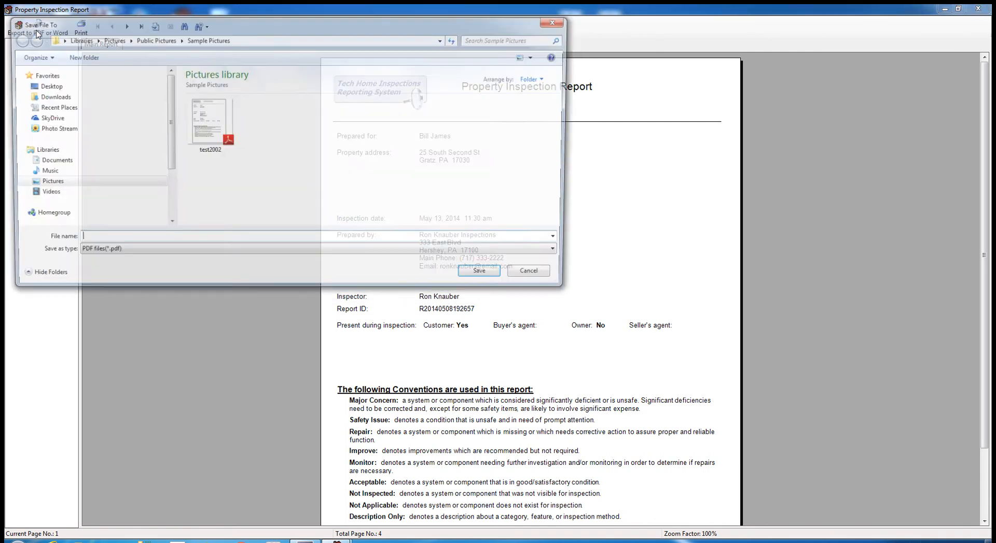
left_click(213, 137)
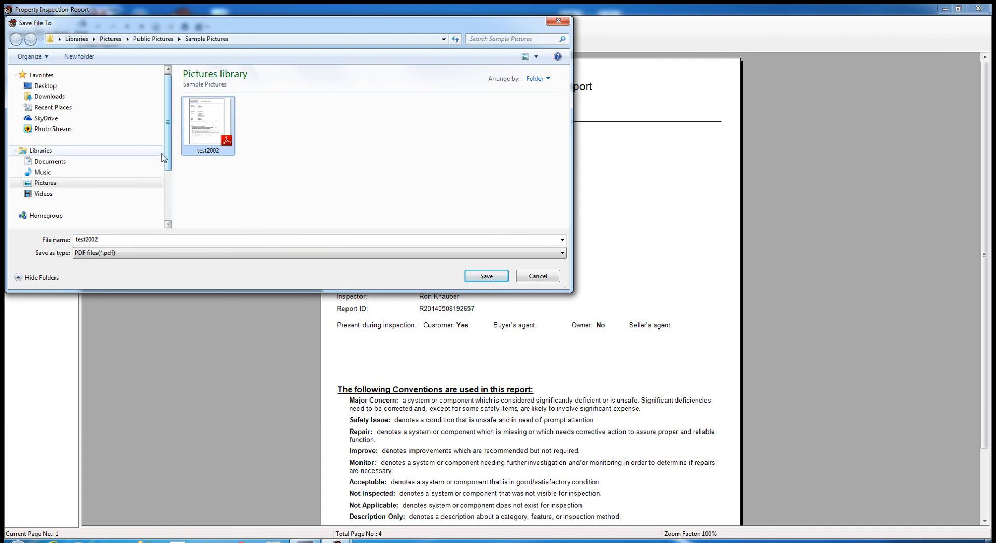
left_click(538, 276)
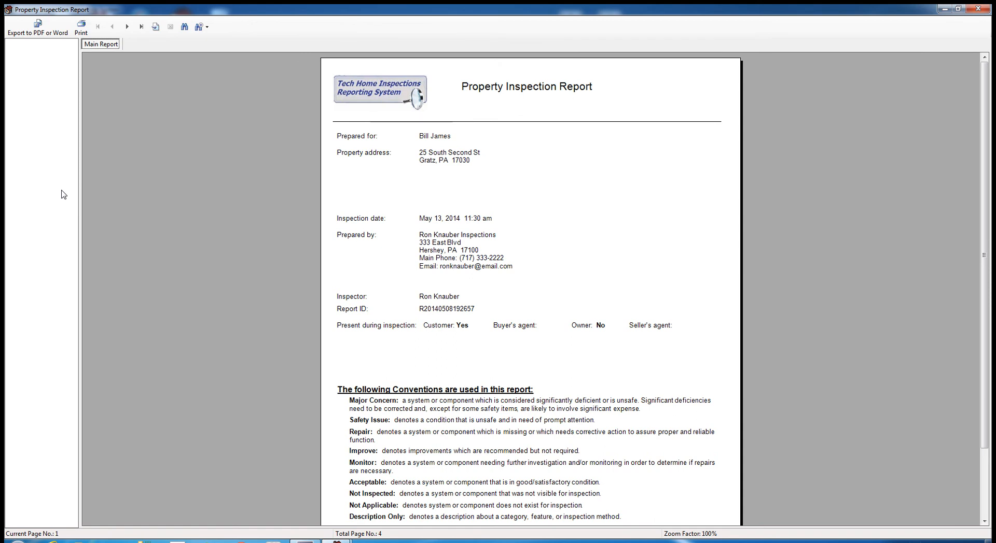
- In a new Explorer window, go to Pictures > Sample Pictures and open test2002.pdf
key("super+e")
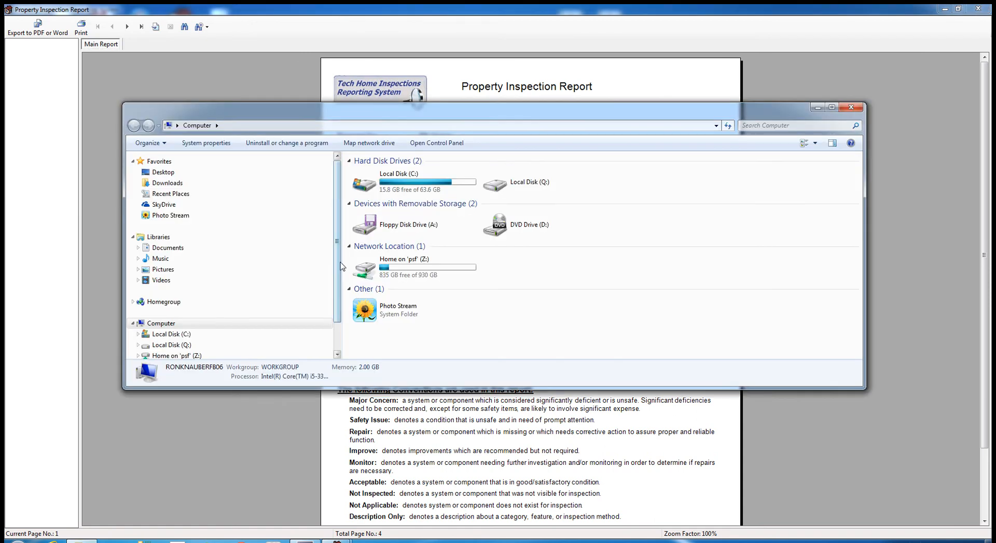
scroll(208, 306, "down", 1)
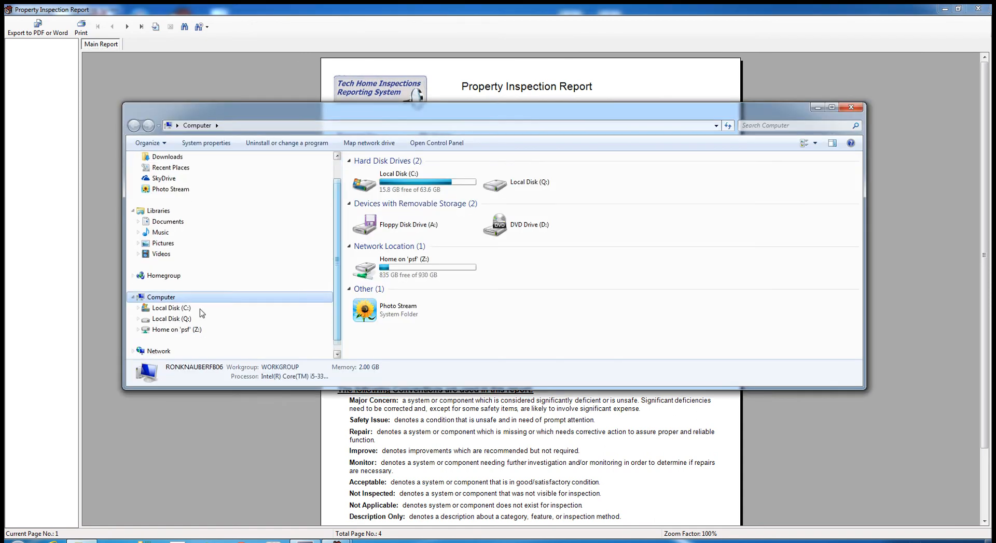
left_click(138, 312)
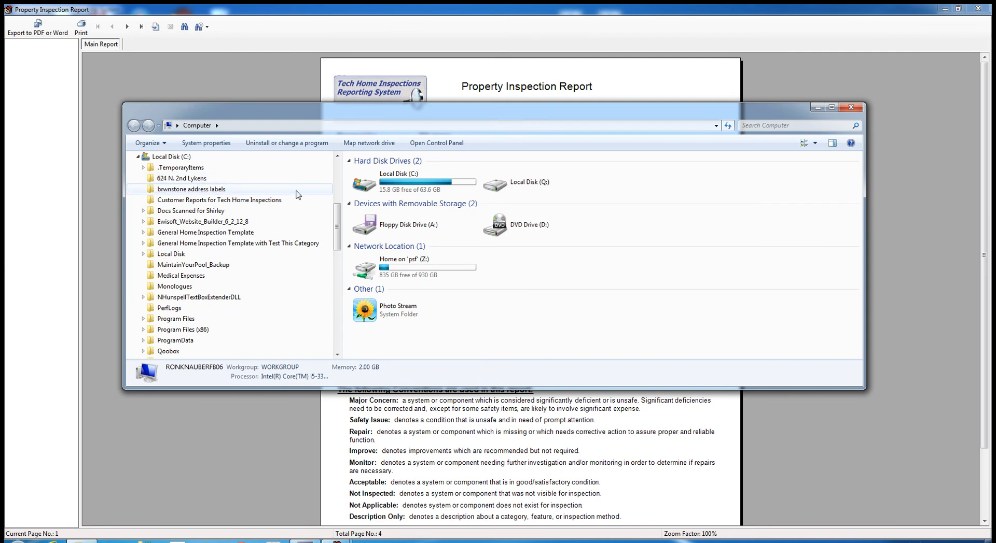
scroll(291, 223, "up", 6)
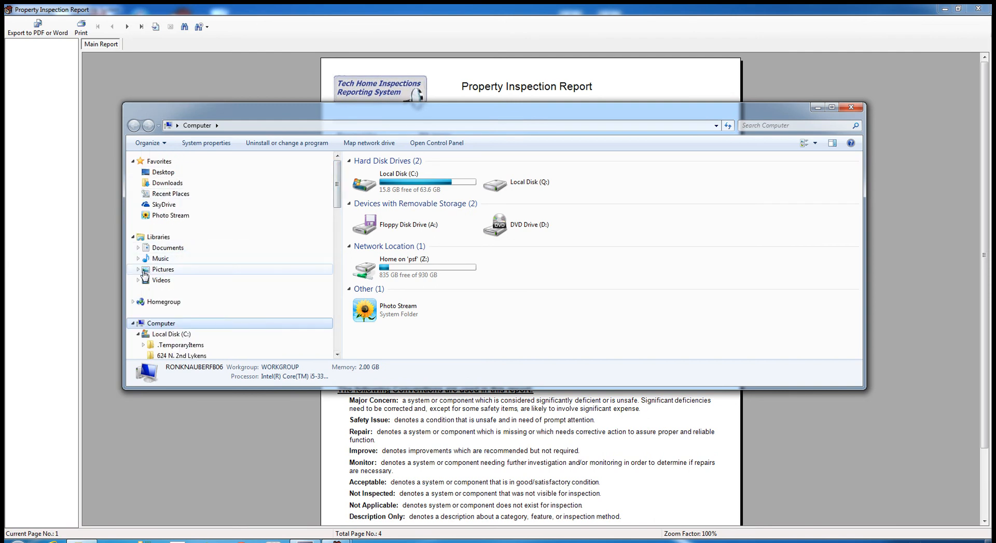
left_click(139, 270)
left_click(164, 271)
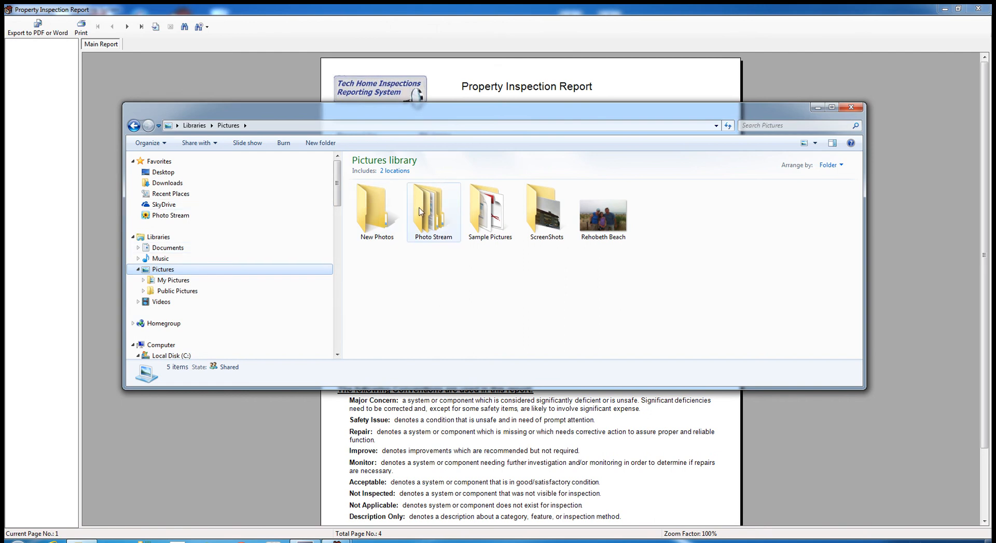
double_click(491, 217)
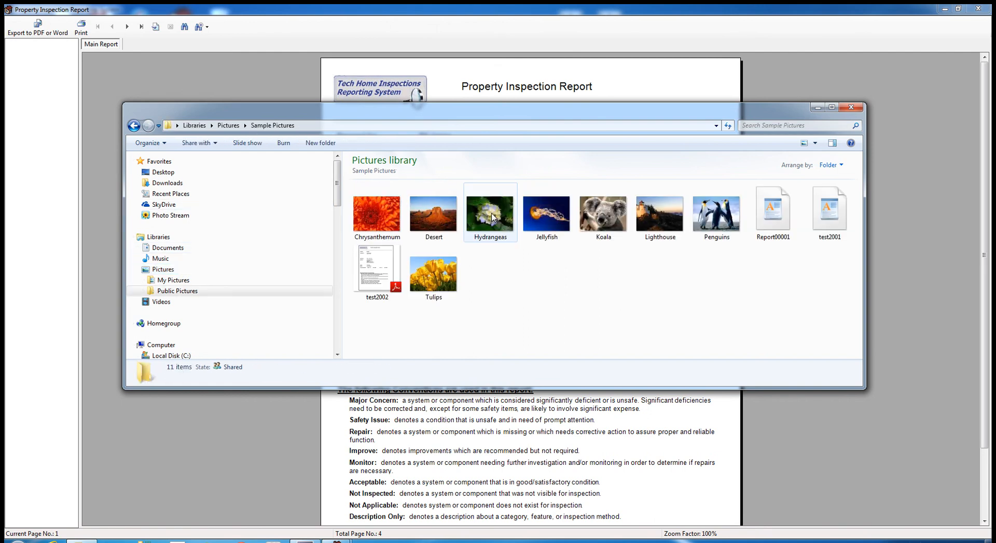
left_click(380, 271)
double_click(380, 271)
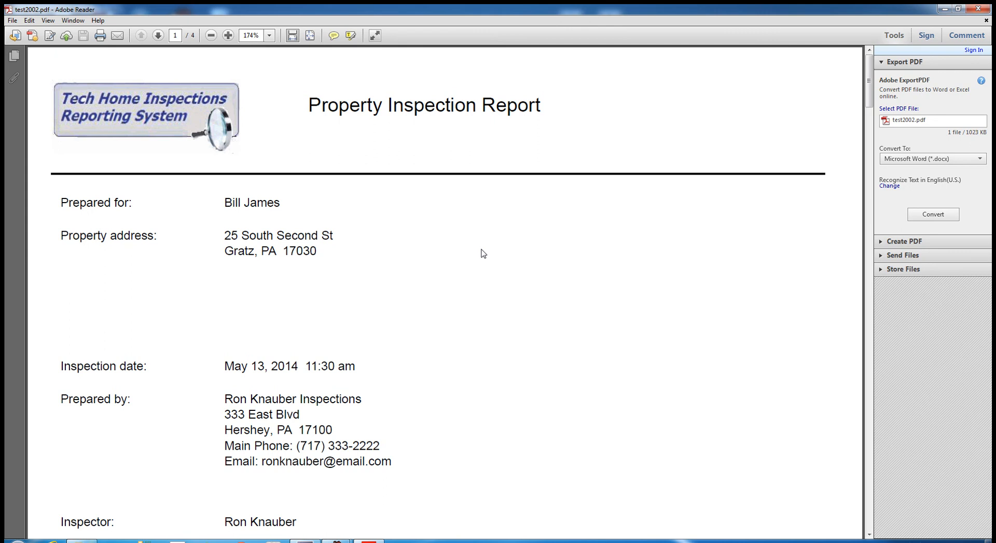
- Set Adobe Reader zoom to 100%, scroll through all four pages, then close Reader
scroll(688, 279, "down", 10)
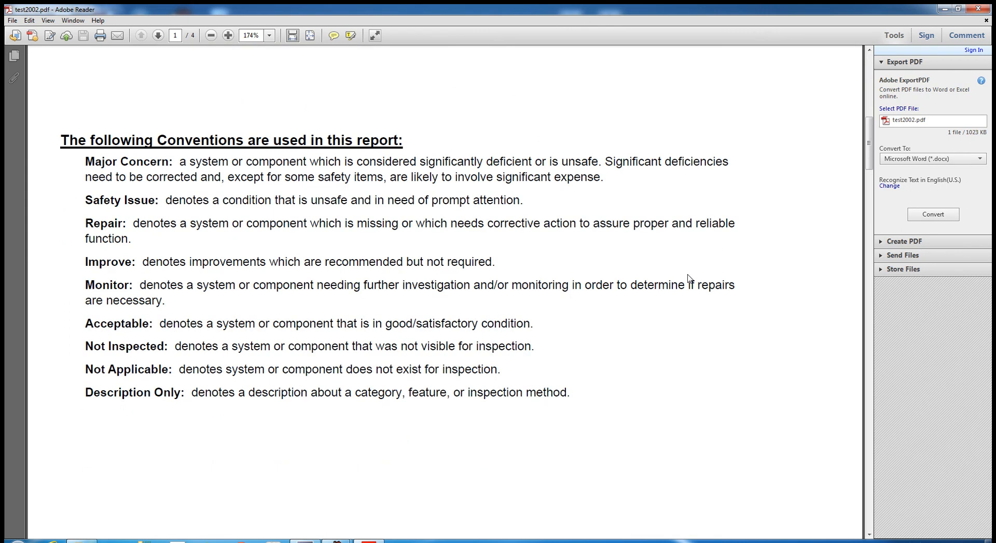
scroll(643, 254, "up", 10)
left_click(270, 37)
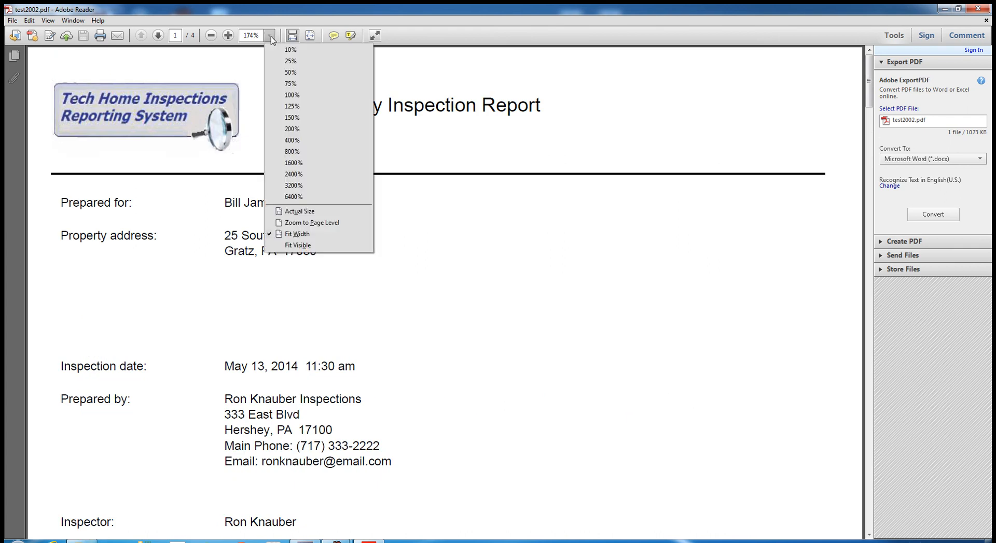
left_click(292, 95)
scroll(448, 179, "down", 20)
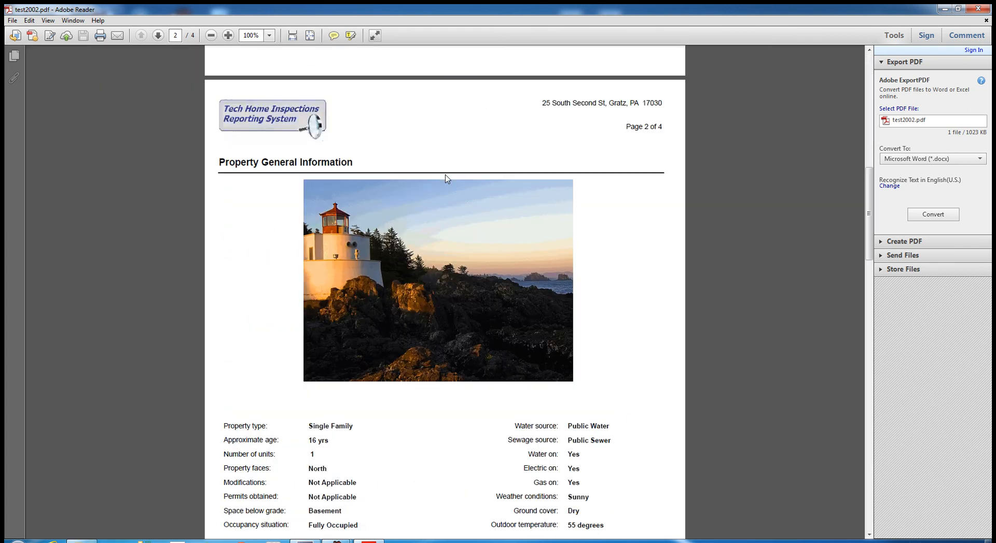
scroll(448, 179, "down", 15)
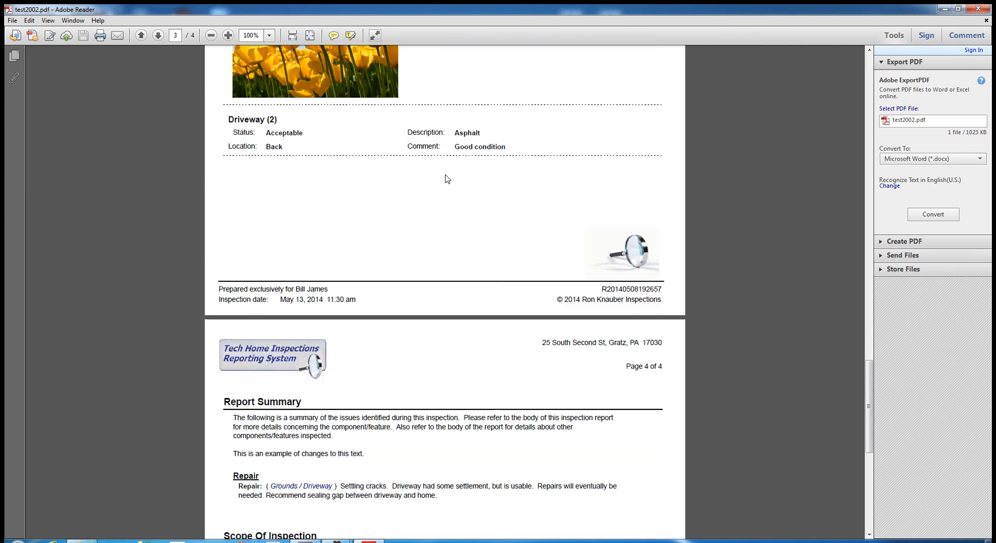
scroll(445, 174, "down", 2)
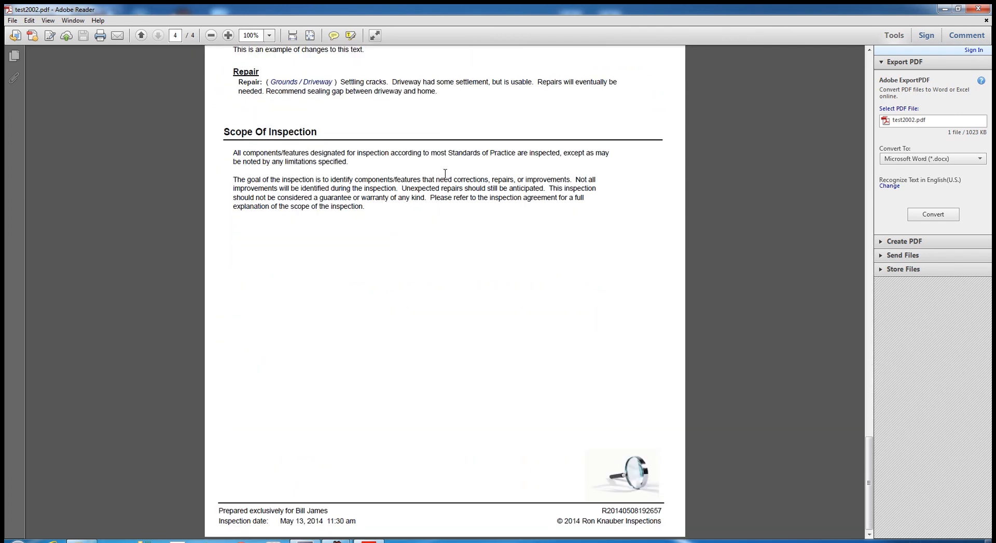
scroll(445, 174, "up", 20)
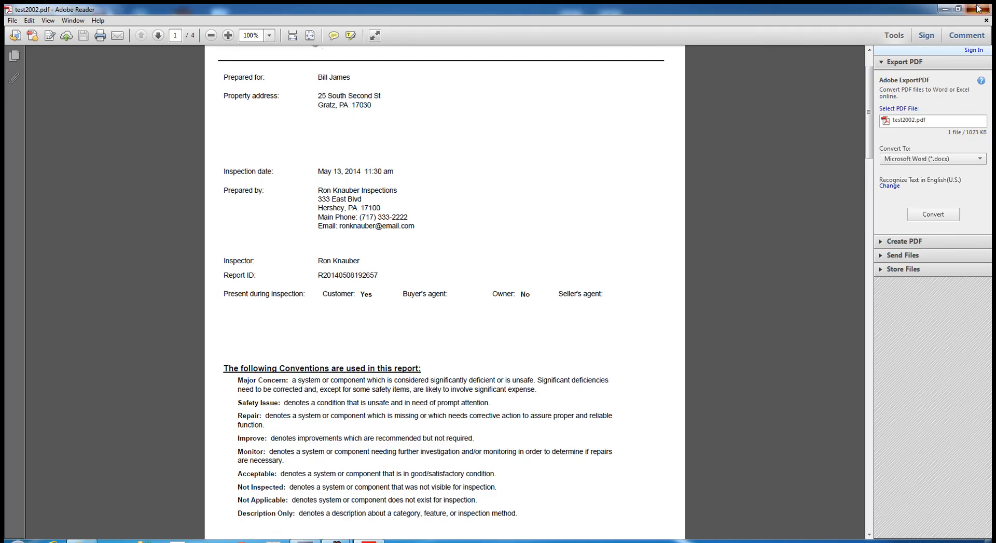
left_click(977, 7)
- Close the report preview window and close the open inspection report
left_click(940, 16)
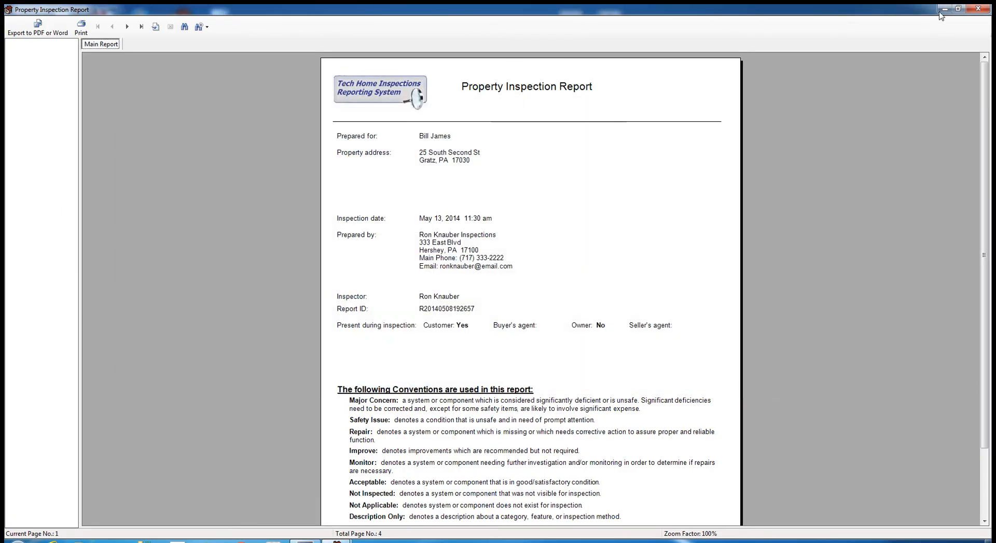
left_click(977, 7)
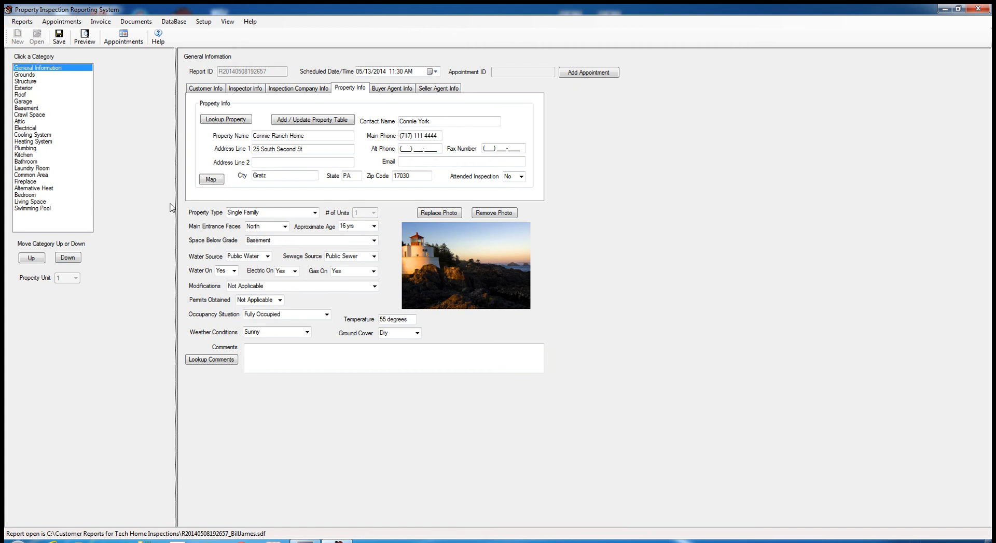
left_click(21, 23)
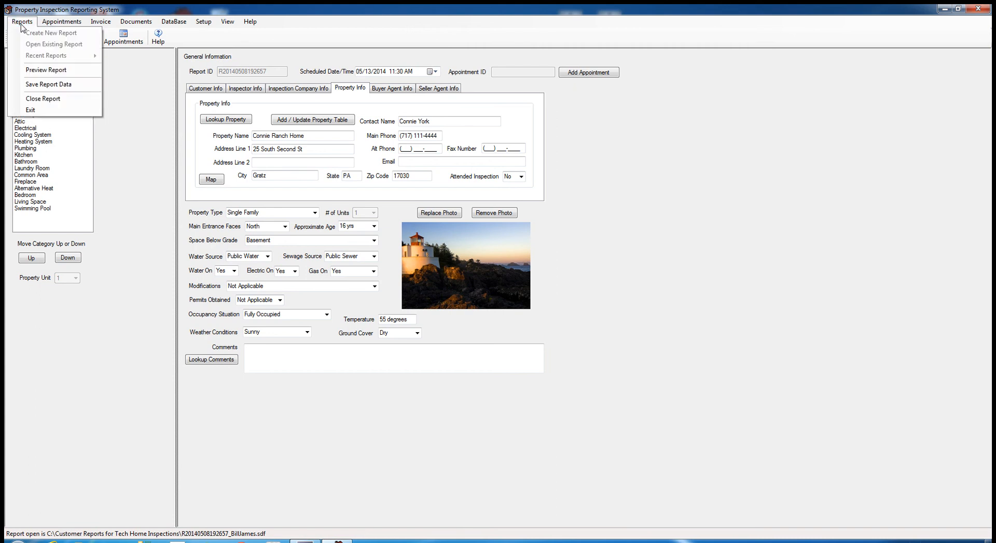
left_click(42, 99)
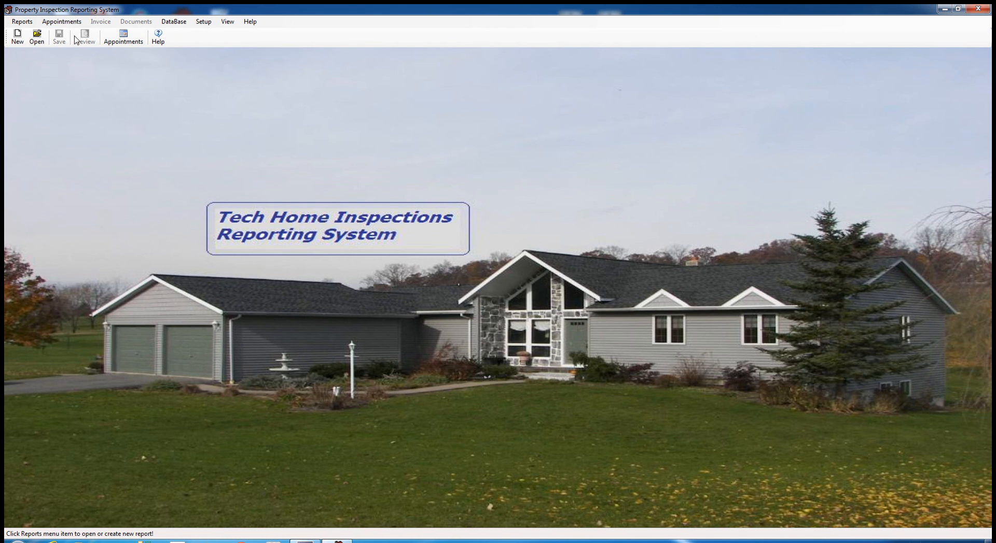
left_click(22, 22)
mouse_move(37, 57)
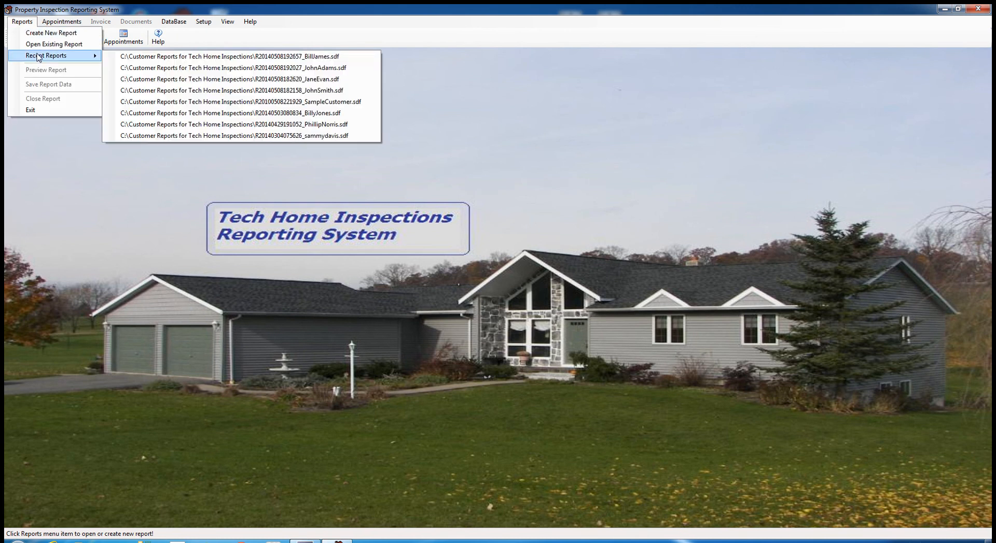
left_click(234, 57)
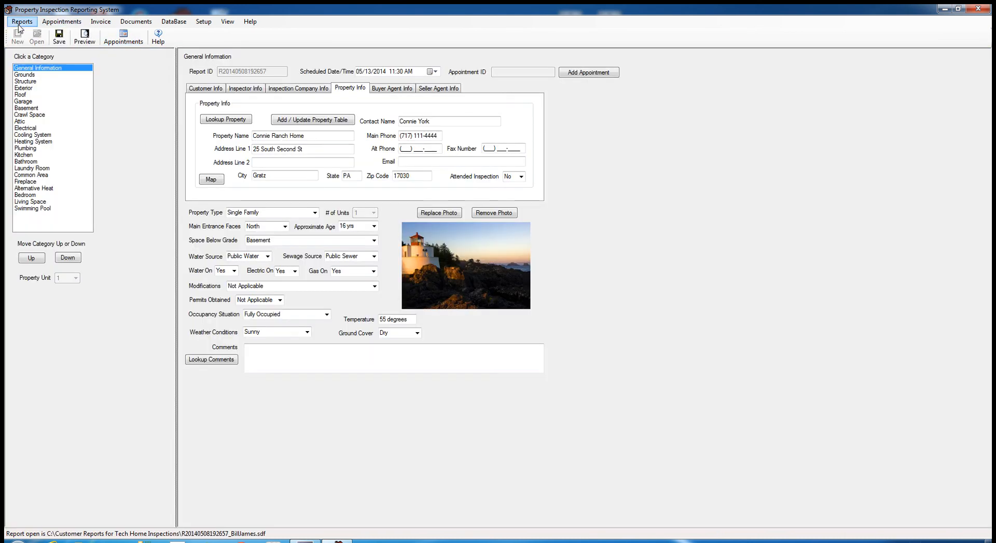
- In Grounds, switch the Driveway photo to 2 and back to 1, then close the report
left_click(31, 81)
left_click(30, 75)
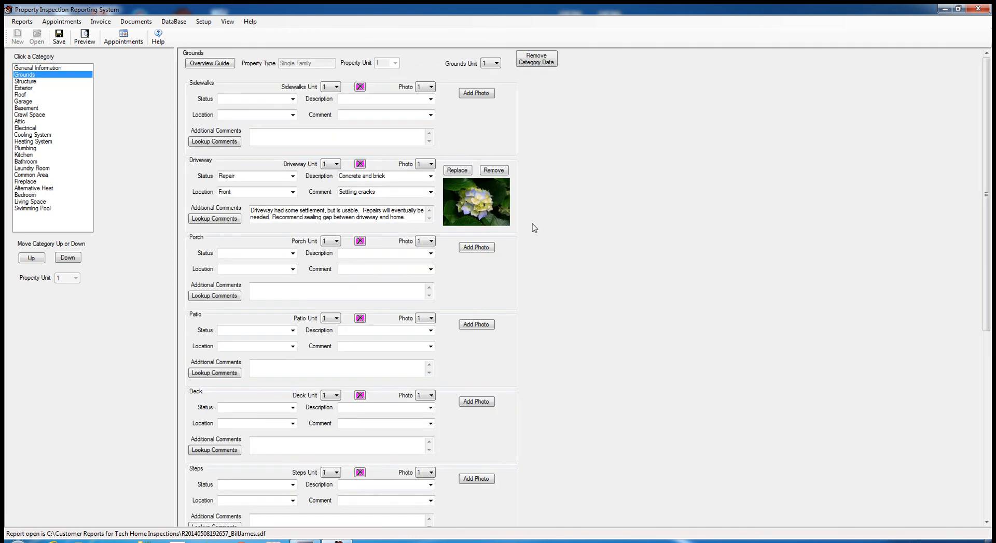
left_click(432, 163)
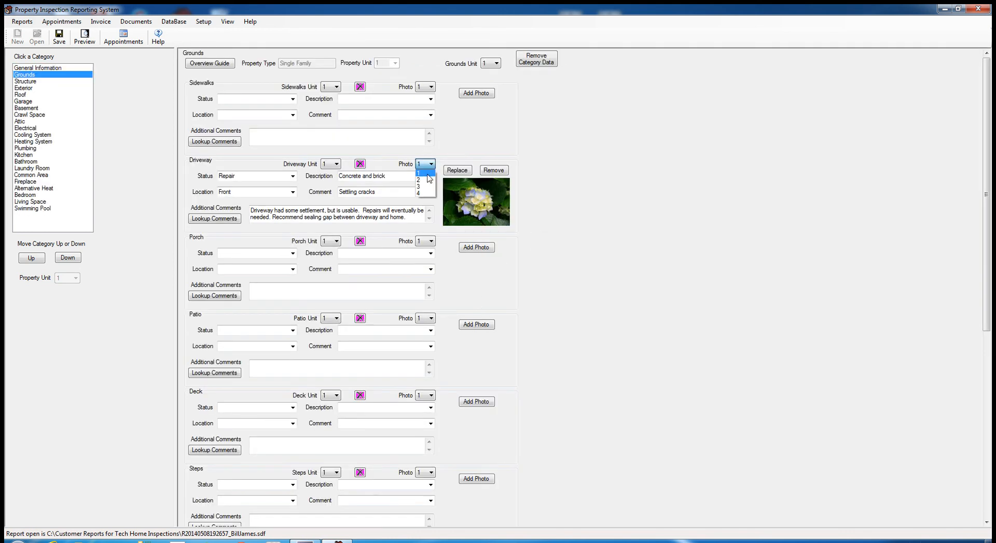
left_click(422, 181)
left_click(433, 164)
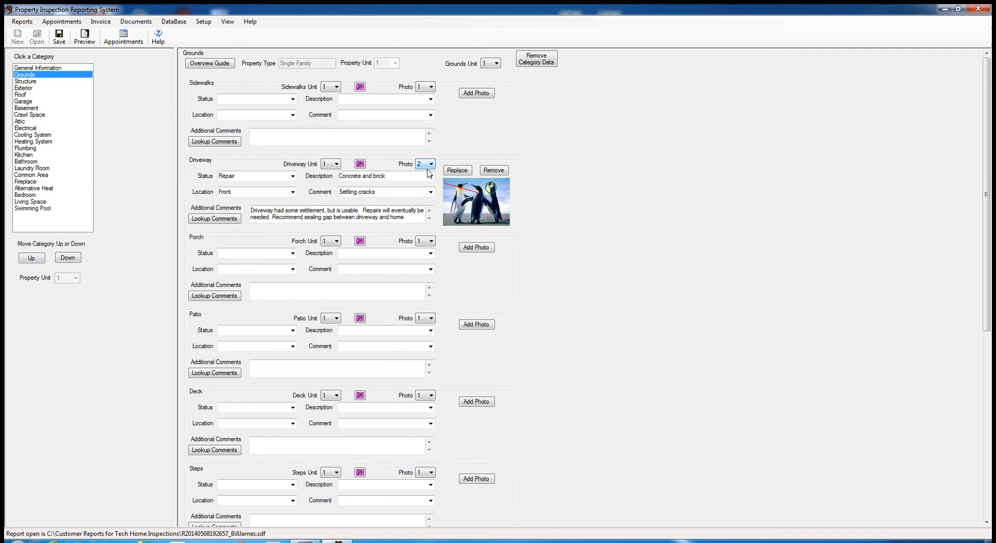
left_click(423, 173)
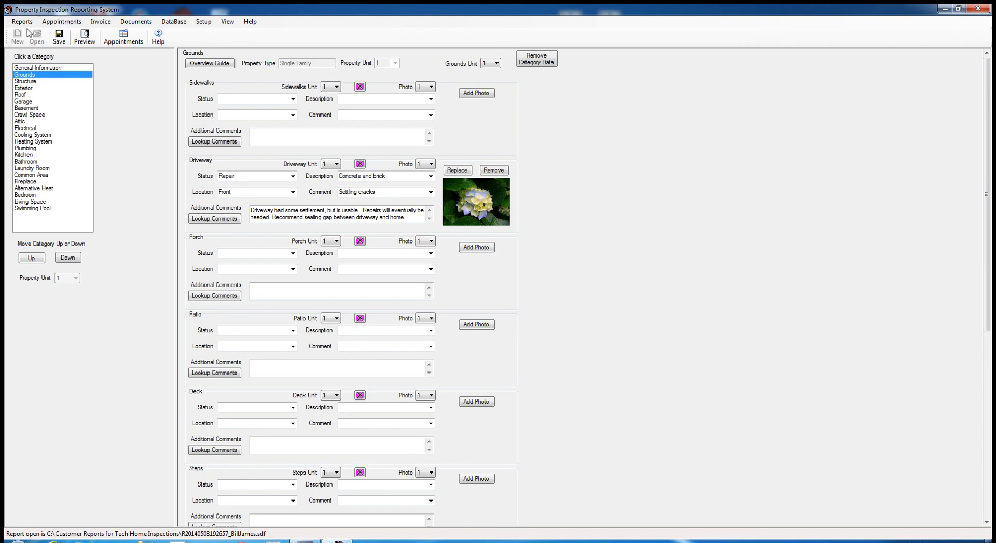
left_click(978, 10)
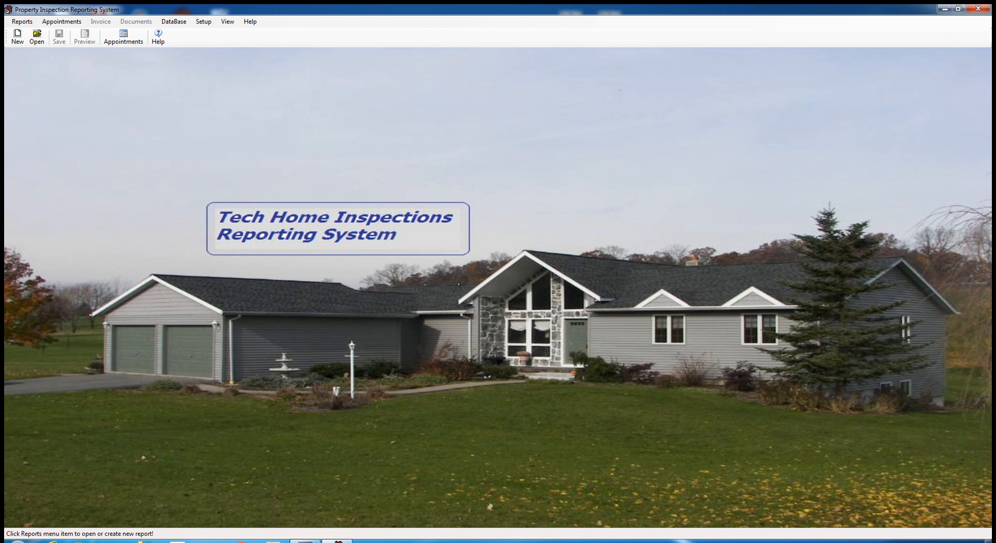
- Open CamStudio's Record/Pause/Stop/Exit menu from its hidden tray icon
left_click(902, 542)
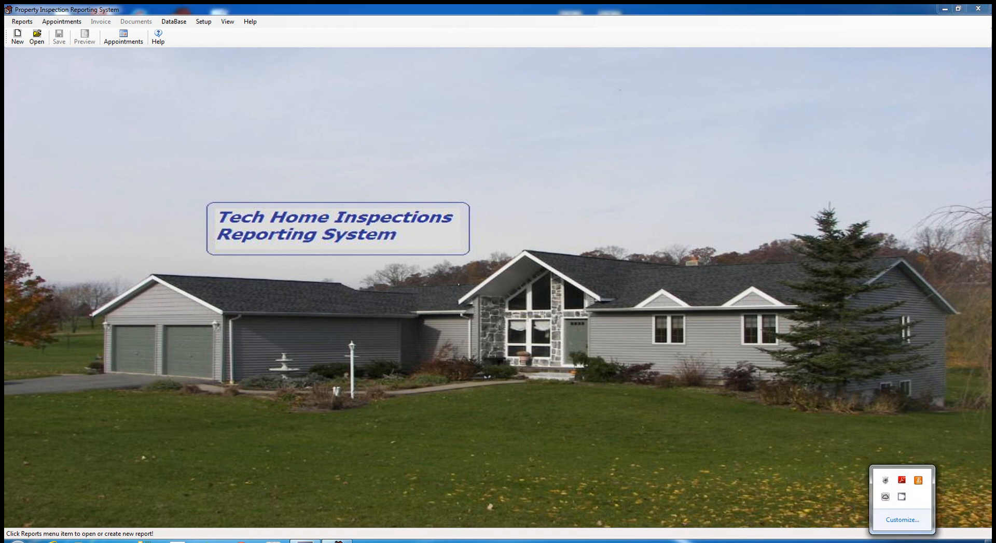
right_click(901, 499)
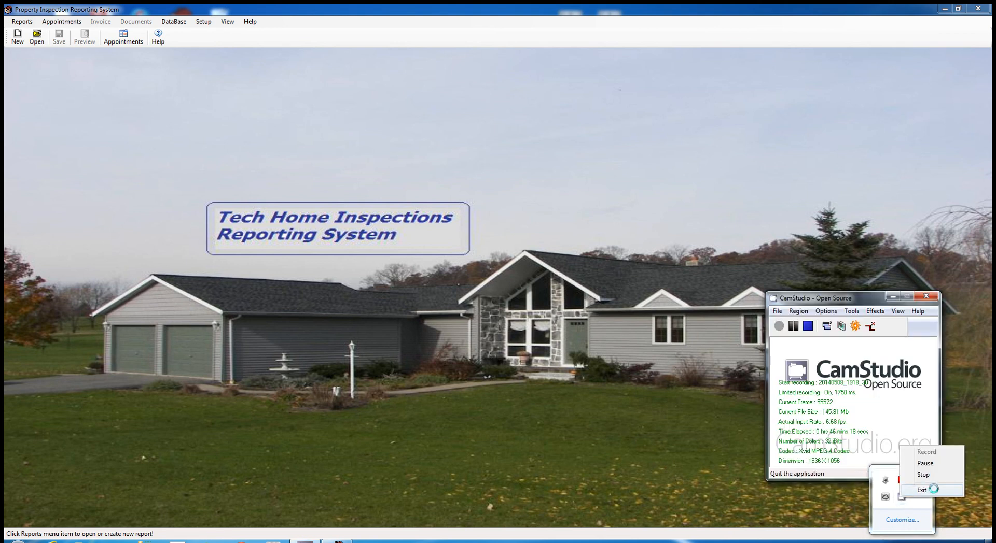